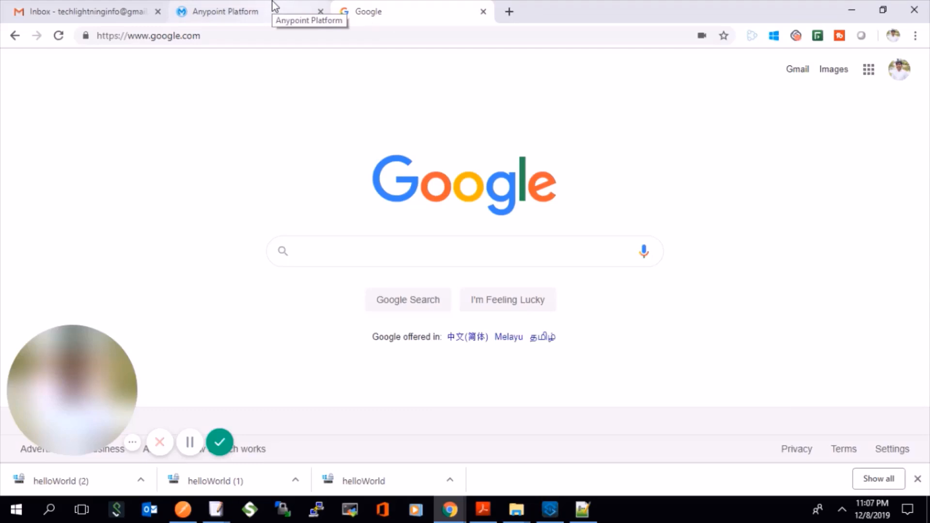
Switch to Anypoint Studio and review the /helloworld listener, its HTTP configuration and the Logger settings in the helloworld-8dec flow
{"action": "left_click", "coordinate": [551, 509]}
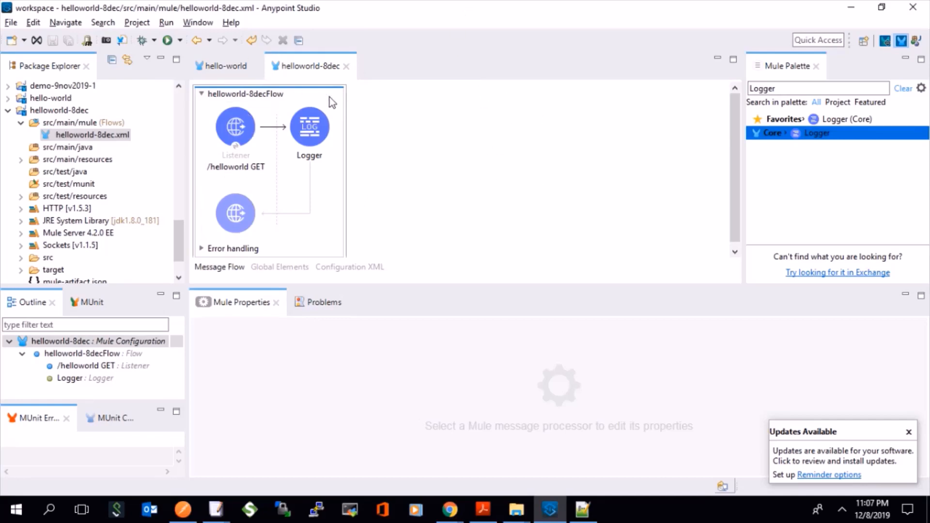
{"action": "left_click", "coordinate": [250, 134]}
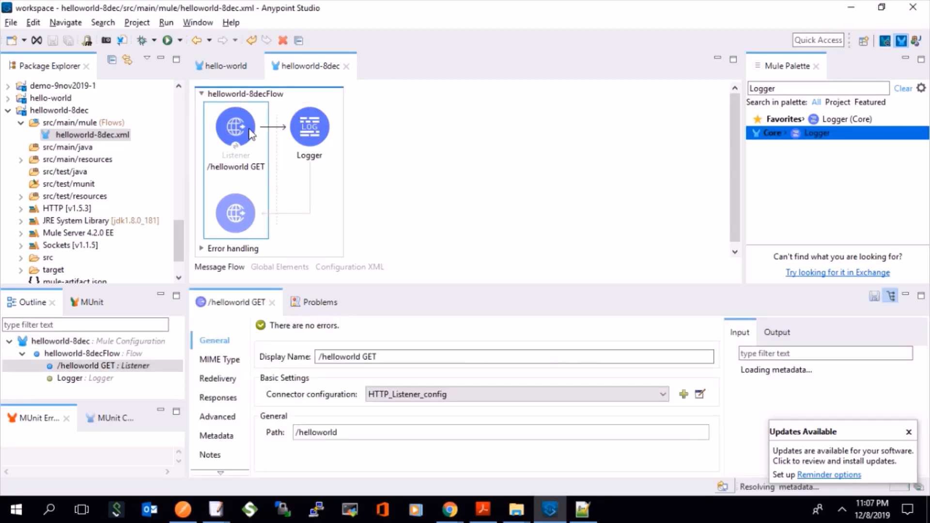
{"action": "double_click", "coordinate": [332, 426]}
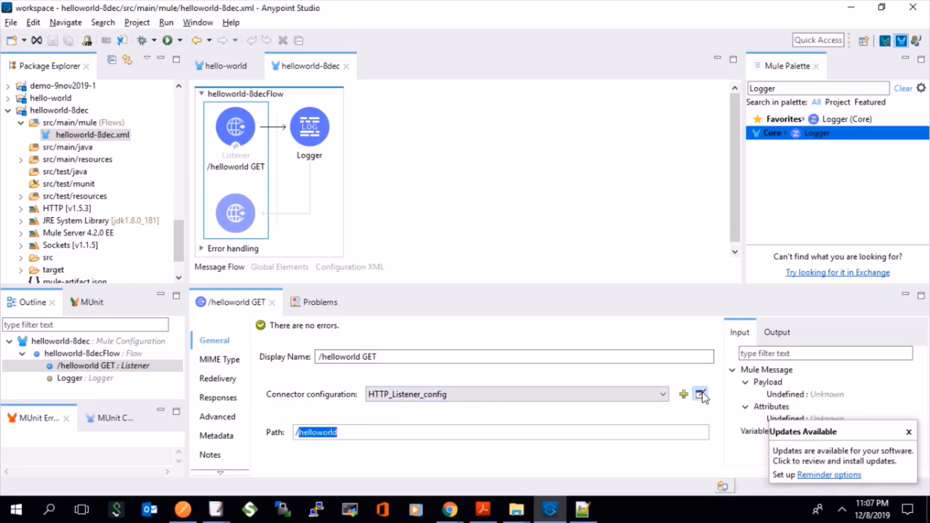
{"action": "left_click", "coordinate": [700, 393]}
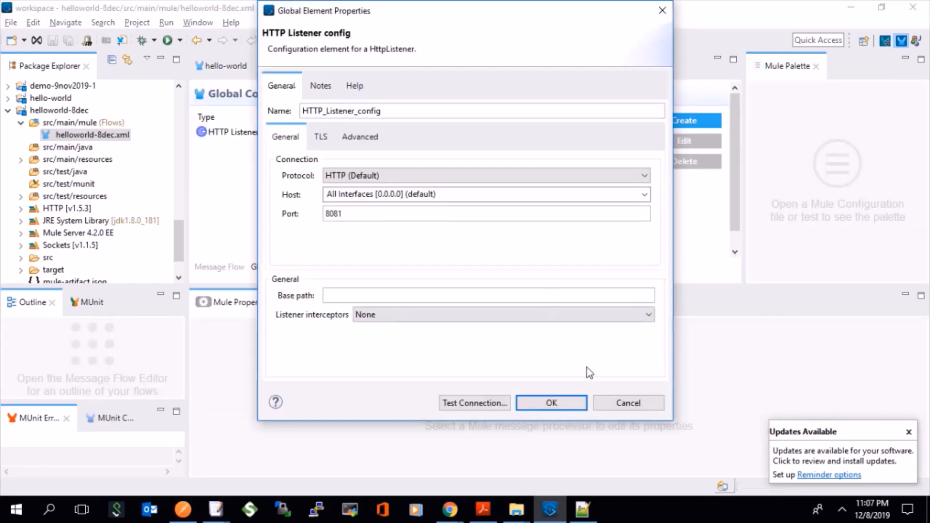
{"action": "left_click", "coordinate": [622, 401]}
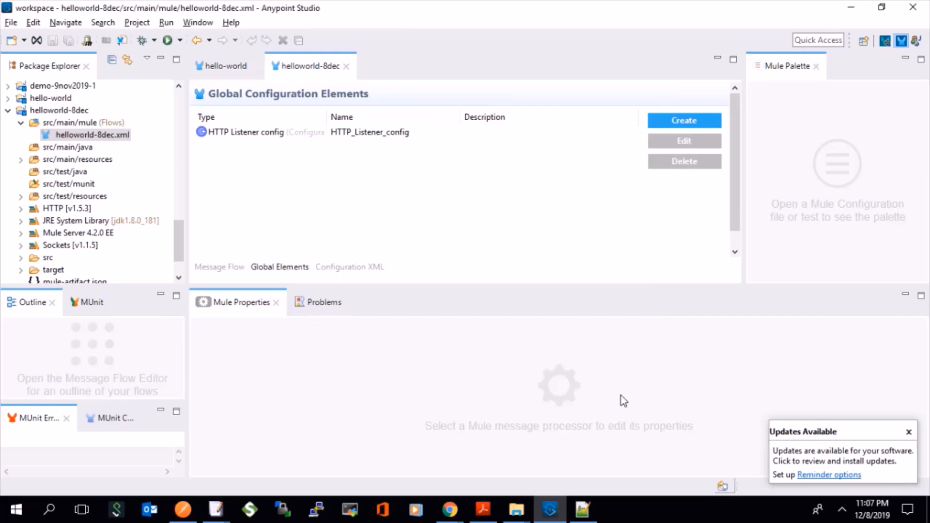
{"action": "left_click", "coordinate": [221, 267]}
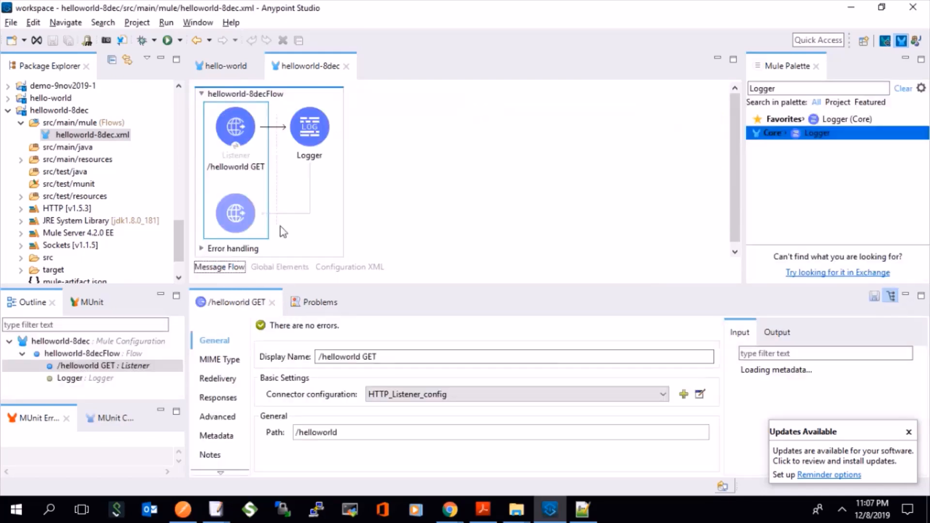
{"action": "left_click", "coordinate": [307, 132]}
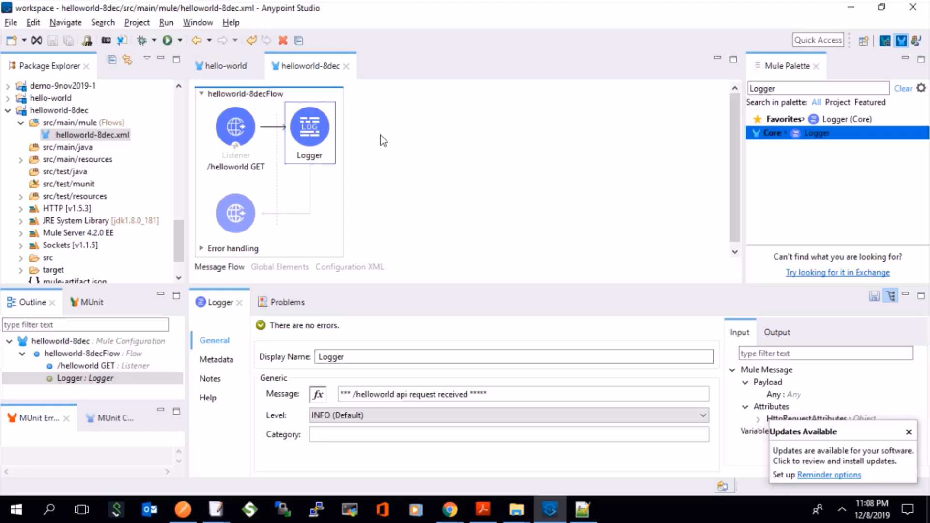
Export the helloworld-8dec project as a Mule deployable archive with project sources, modules and dependencies included
{"action": "left_click", "coordinate": [10, 22]}
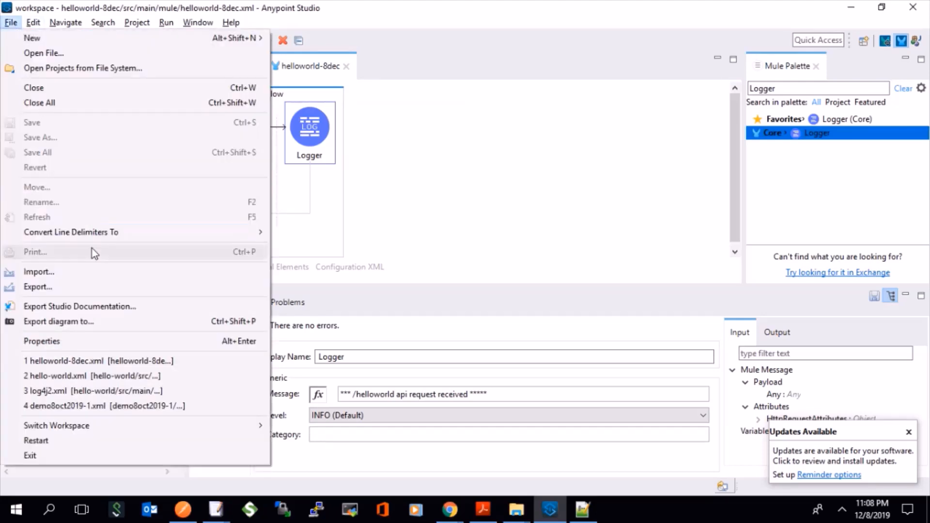
{"action": "left_click", "coordinate": [87, 287]}
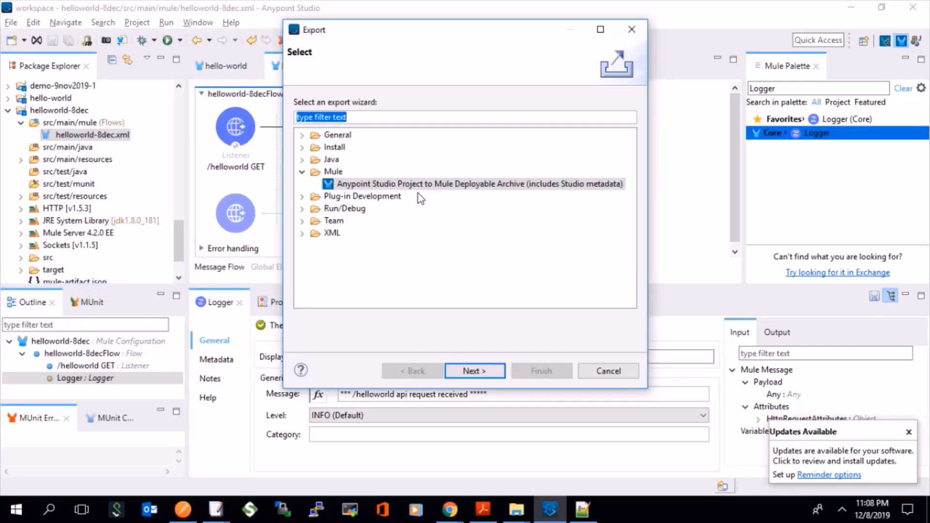
{"action": "left_click", "coordinate": [425, 187]}
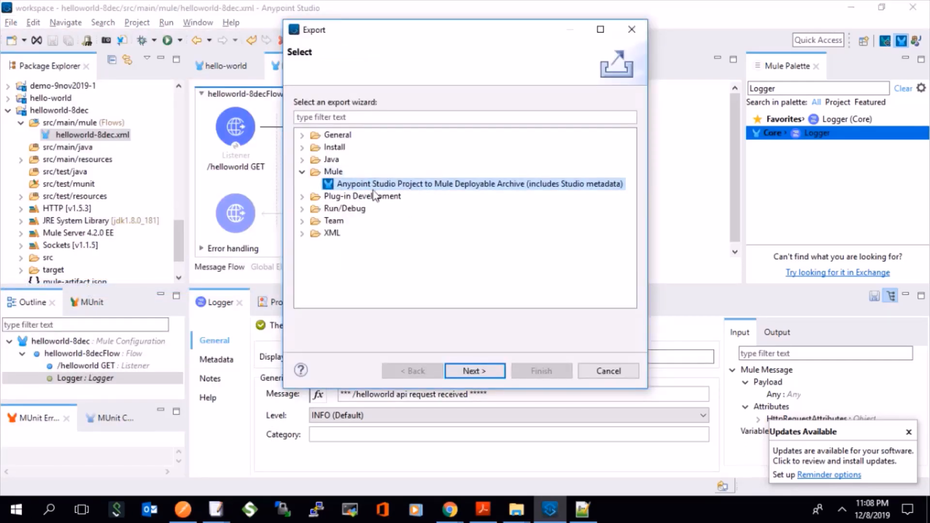
{"action": "left_click", "coordinate": [469, 370]}
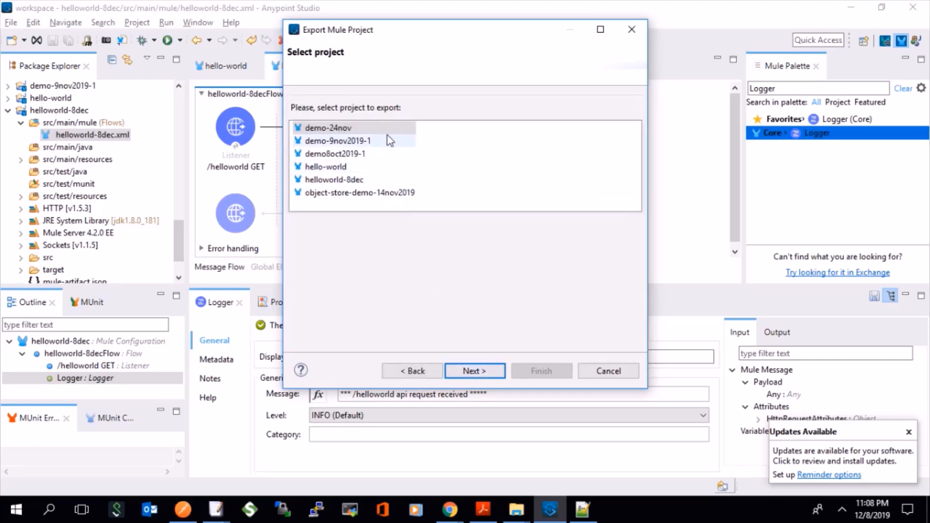
{"action": "left_click", "coordinate": [344, 184]}
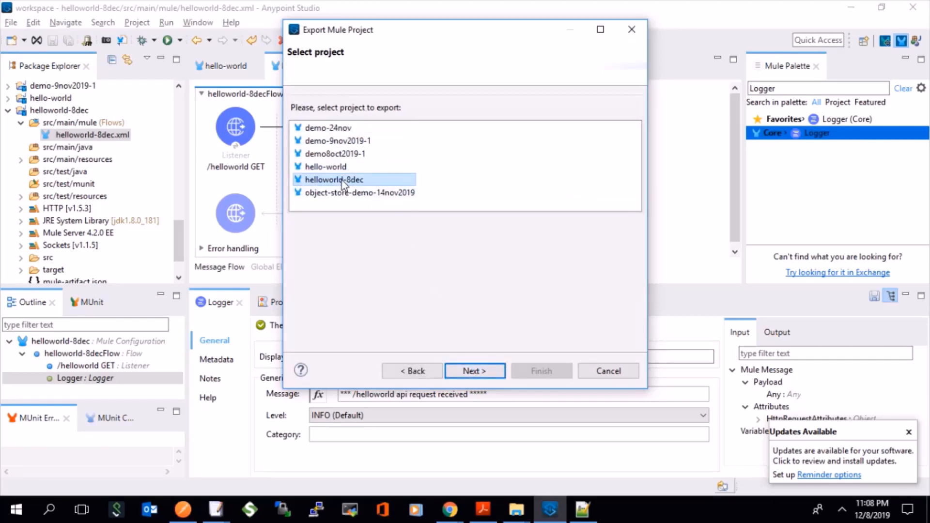
{"action": "left_click", "coordinate": [467, 371]}
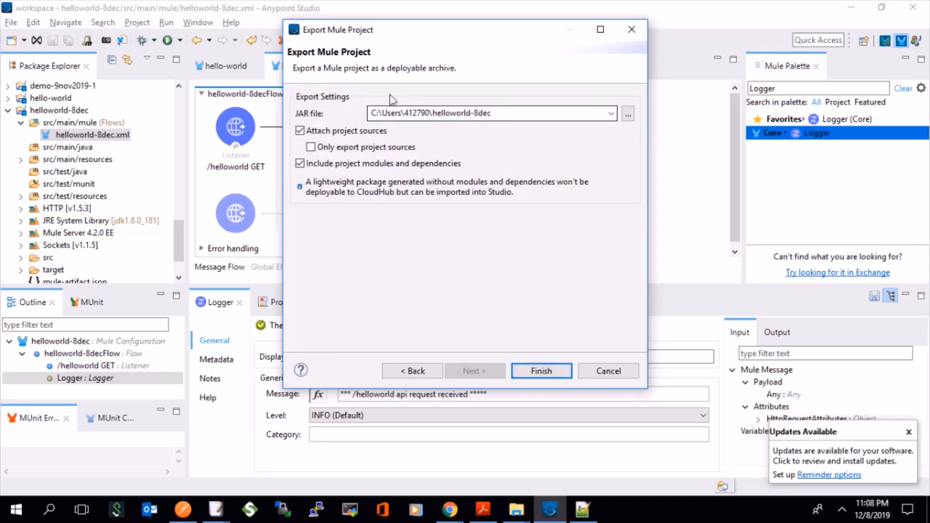
{"action": "left_click", "coordinate": [538, 372]}
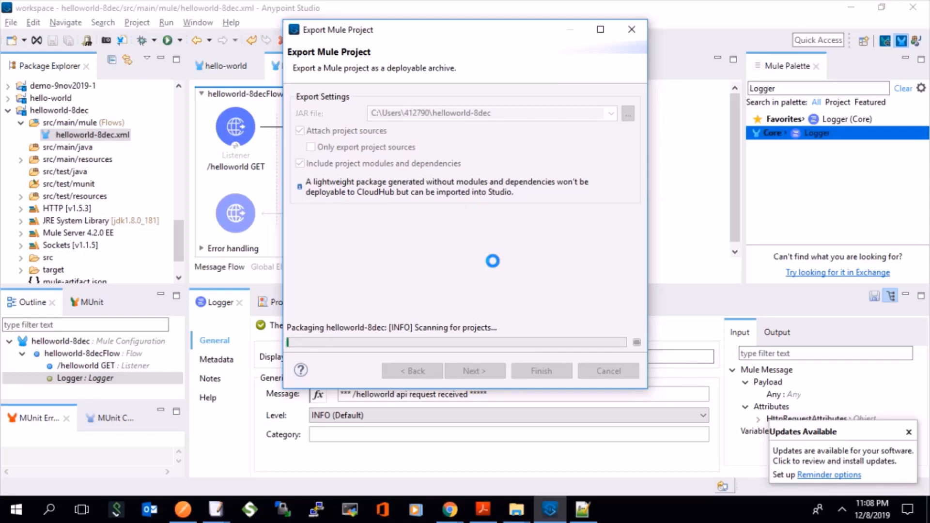
Switch to the Anypoint Platform sign-in page in Chrome and try to sign in with the prefilled credentials
{"action": "left_click", "coordinate": [452, 517]}
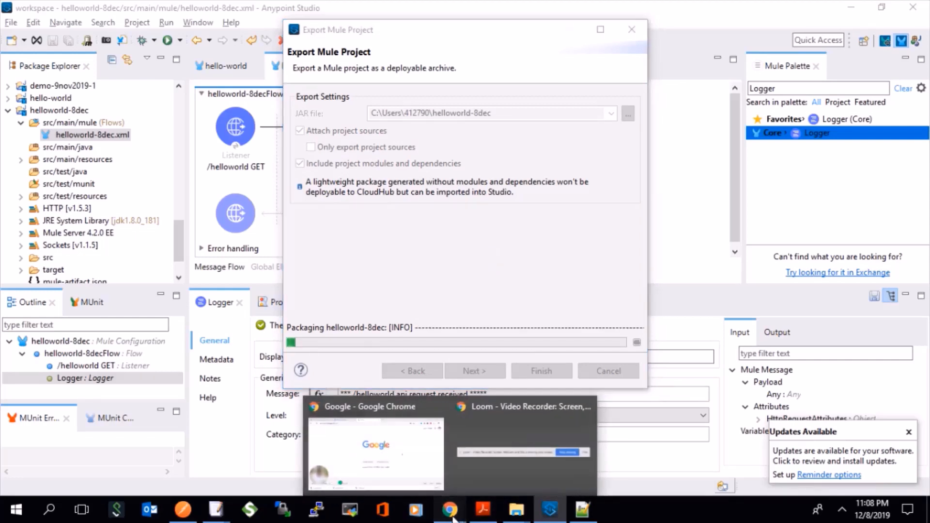
{"action": "left_click", "coordinate": [407, 459]}
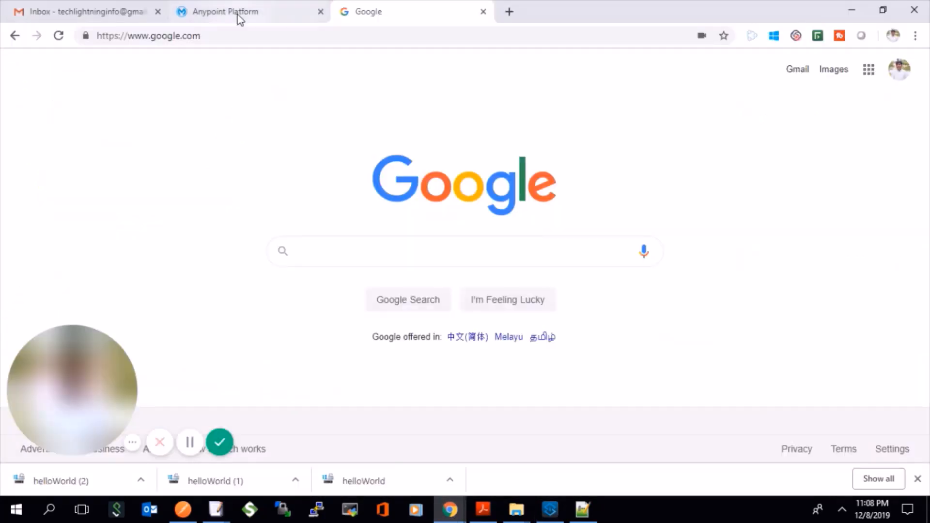
{"action": "left_click", "coordinate": [237, 14]}
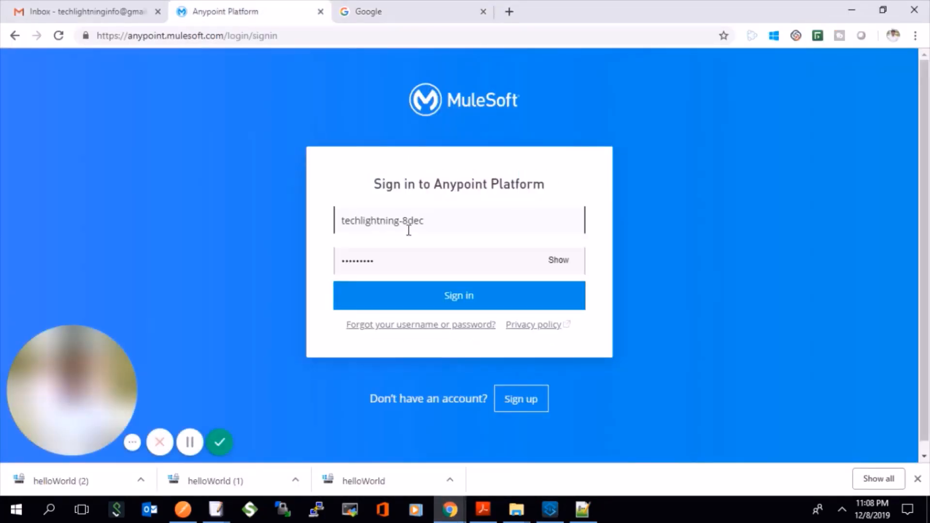
{"action": "double_click", "coordinate": [425, 219]}
{"action": "key", "text": "ctrl+a"}
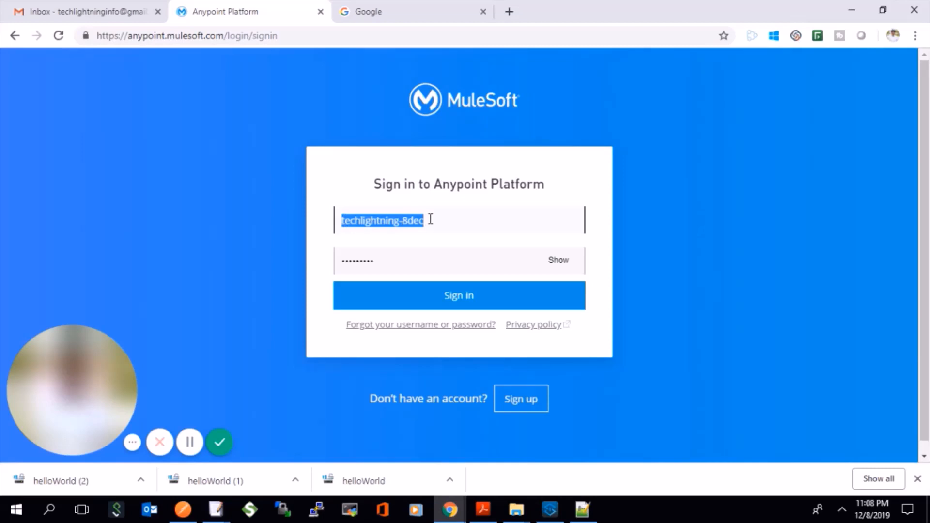
{"action": "double_click", "coordinate": [434, 223]}
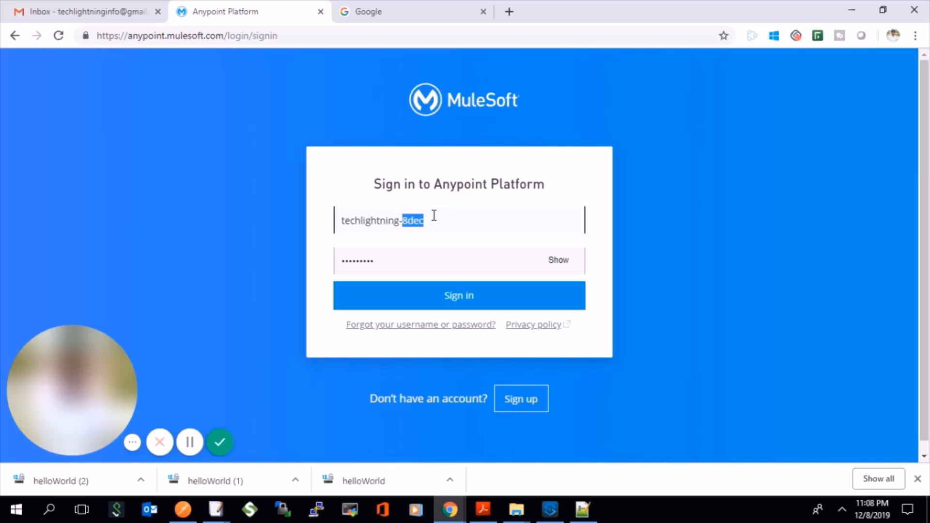
{"action": "left_click", "coordinate": [448, 308]}
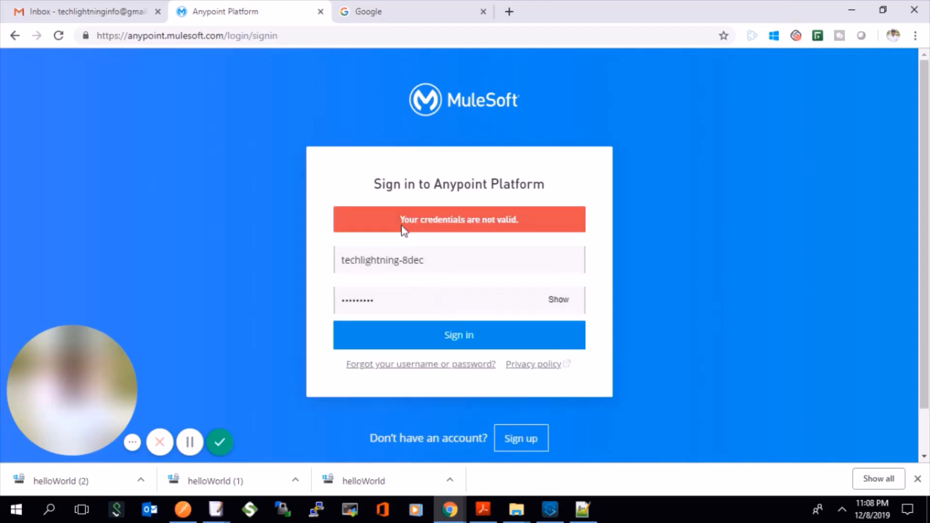
Replace the password with the correct account password and sign in to Anypoint Platform
{"action": "left_click", "coordinate": [388, 291]}
{"action": "key", "text": "ctrl+a"}
{"action": "key", "text": "BackSpace"}
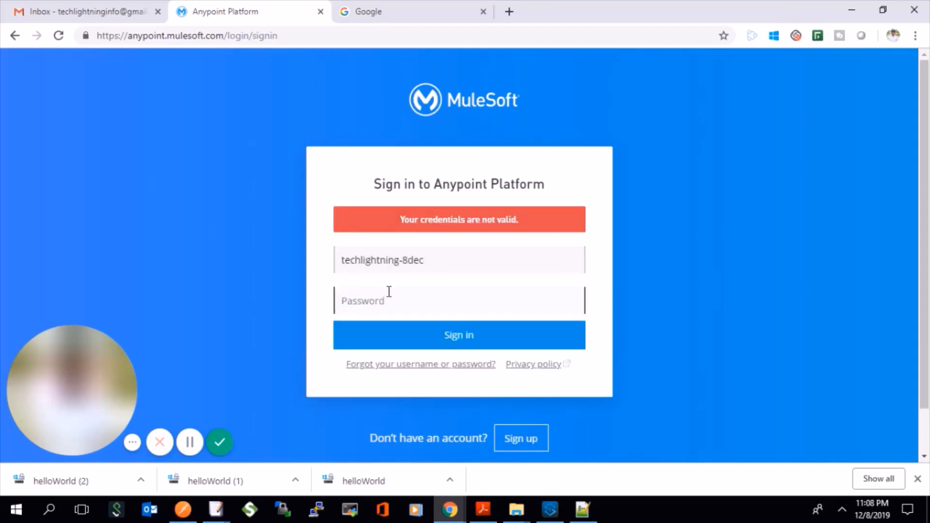
{"action": "type", "text": "•••"}
{"action": "left_click", "coordinate": [429, 337]}
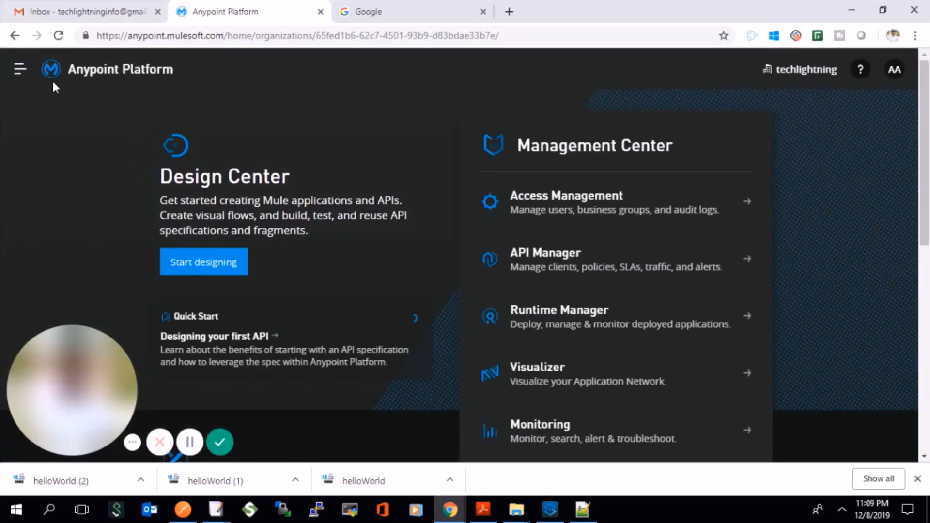
Switch to Anypoint Studio to dismiss the project export message, and return to Anypoint Platform in Chrome
{"action": "left_click", "coordinate": [550, 510]}
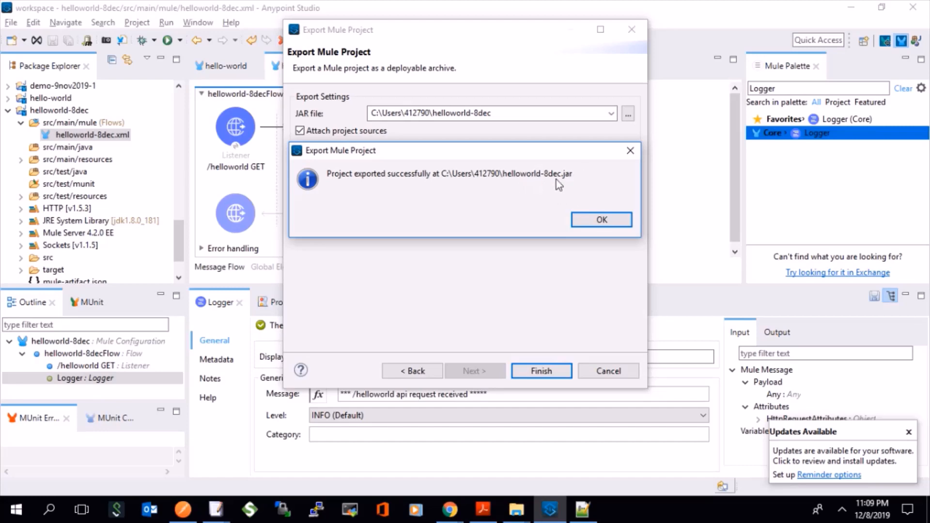
{"action": "left_click", "coordinate": [586, 219]}
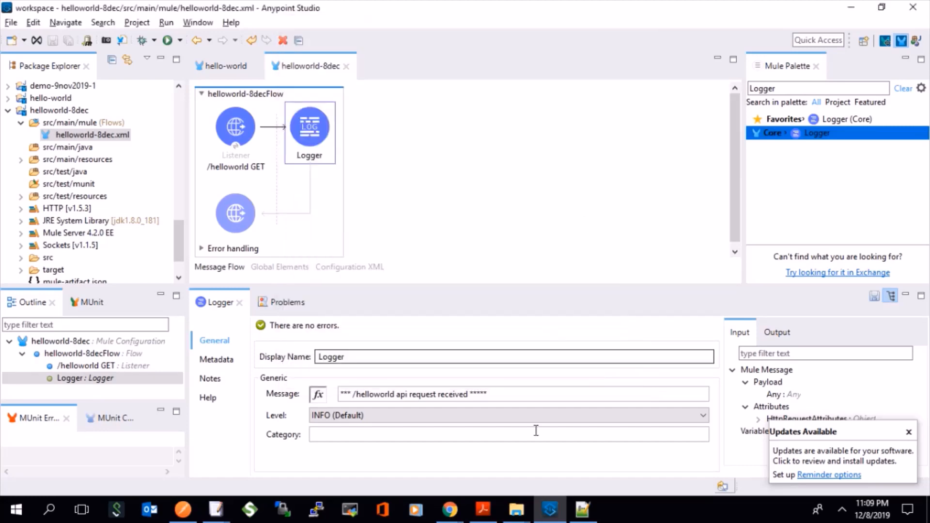
{"action": "left_click", "coordinate": [443, 511]}
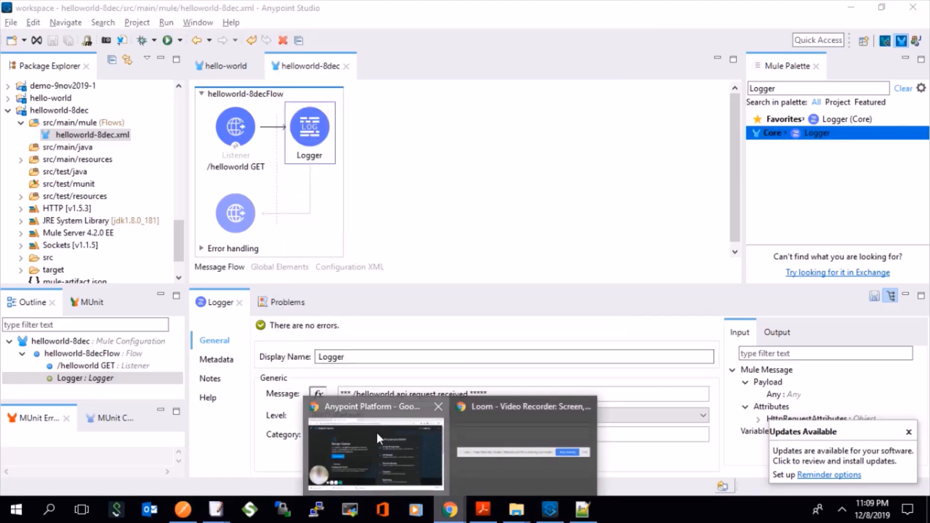
{"action": "left_click", "coordinate": [376, 431]}
Open Runtime Manager in the Sandbox environment
{"action": "left_click", "coordinate": [20, 70]}
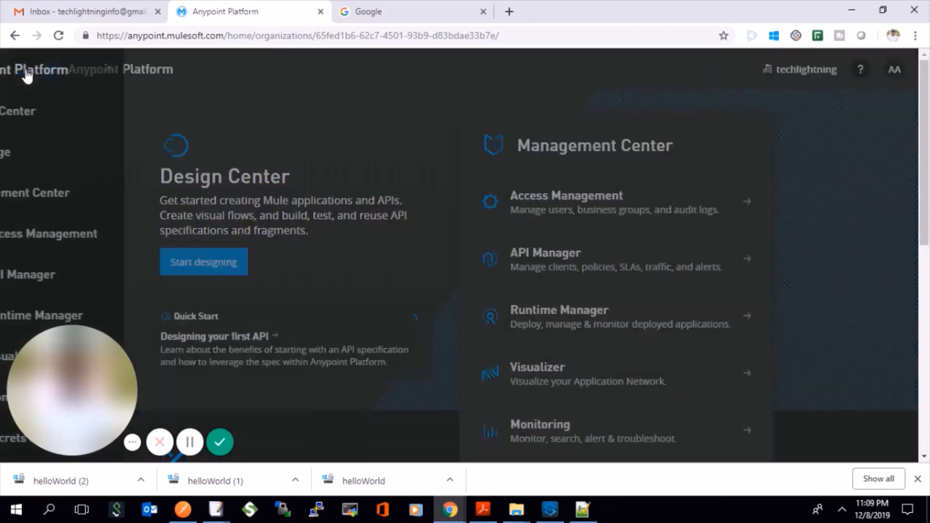
{"action": "left_click", "coordinate": [119, 315]}
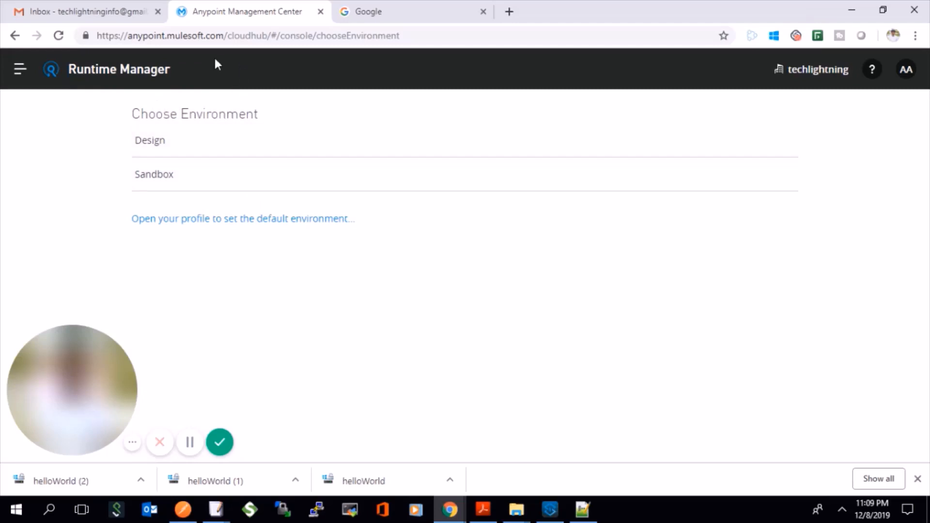
{"action": "left_click", "coordinate": [163, 187]}
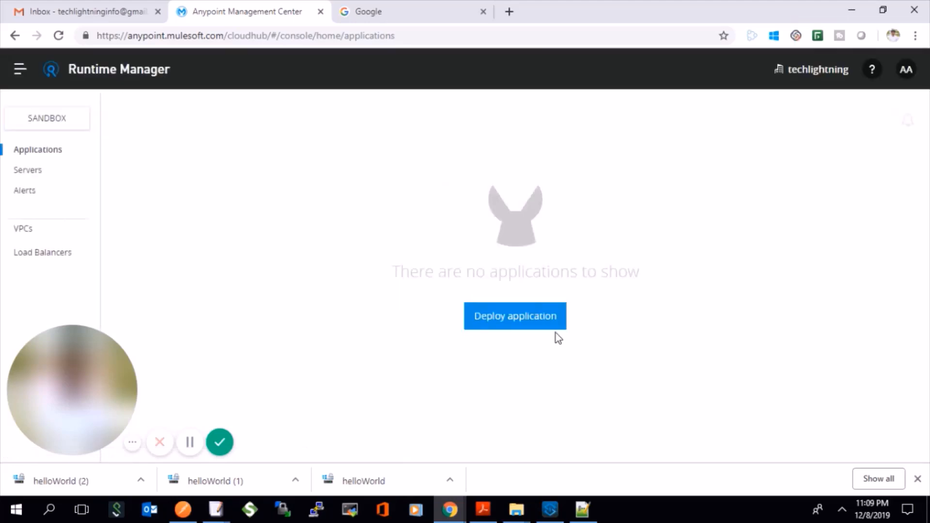
Start a new application deployment named myhelloworld-8Dec with CloudHub as the deployment target
{"action": "left_click", "coordinate": [493, 321]}
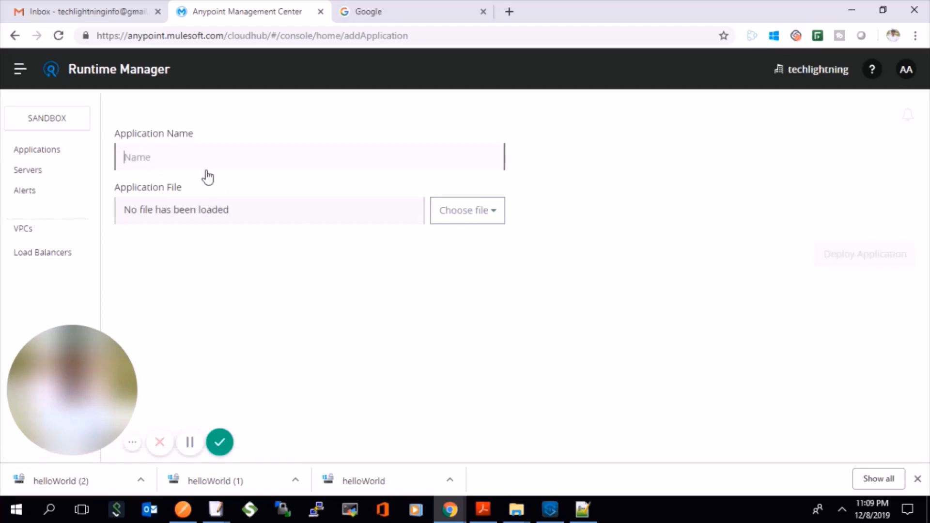
{"action": "left_click", "coordinate": [185, 163]}
{"action": "type", "text": "hell"}
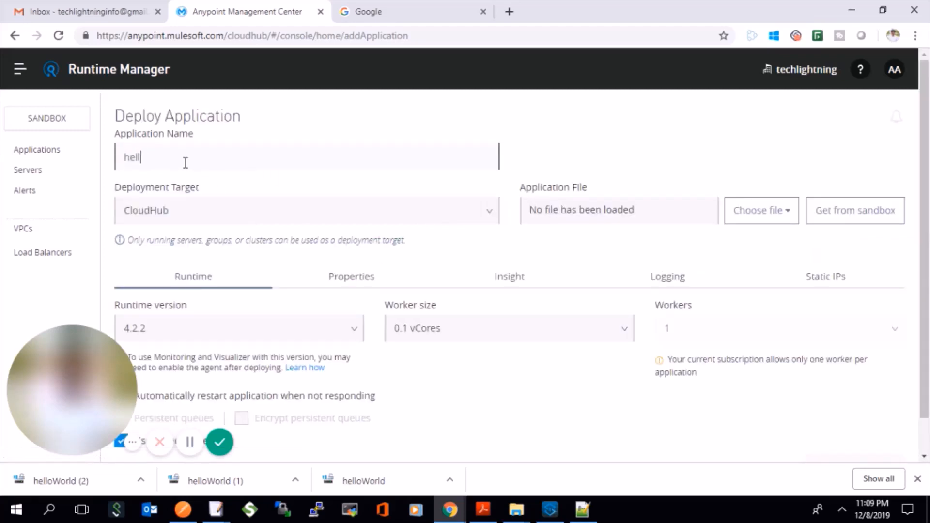
{"action": "type", "text": "oworld"}
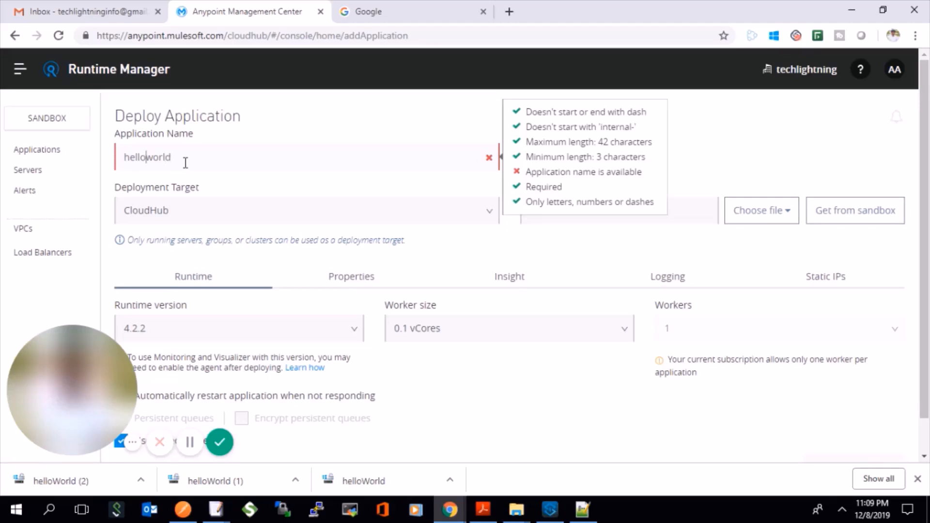
{"action": "type", "text": "my"}
{"action": "left_click", "coordinate": [191, 159]}
{"action": "type", "text": "-8Dec"}
{"action": "triple_click", "coordinate": [155, 161]}
{"action": "left_click", "coordinate": [346, 221]}
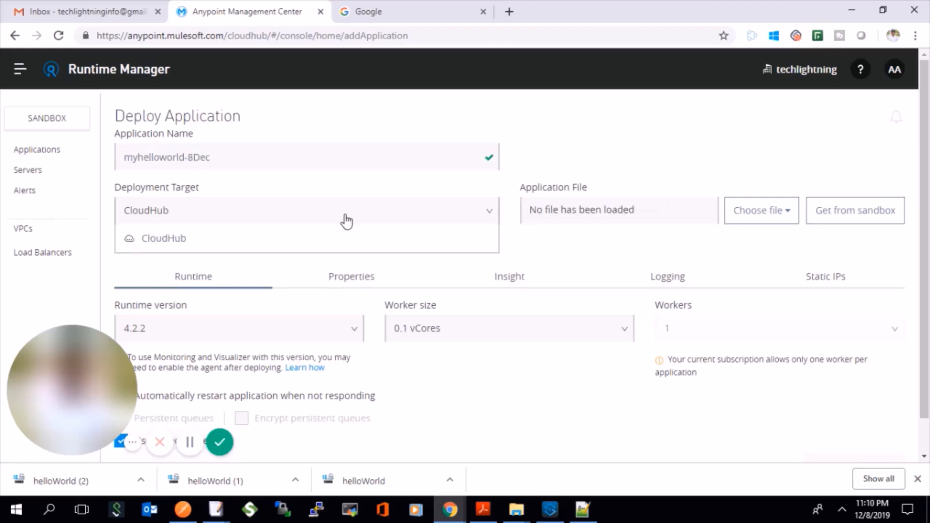
{"action": "left_click", "coordinate": [201, 239]}
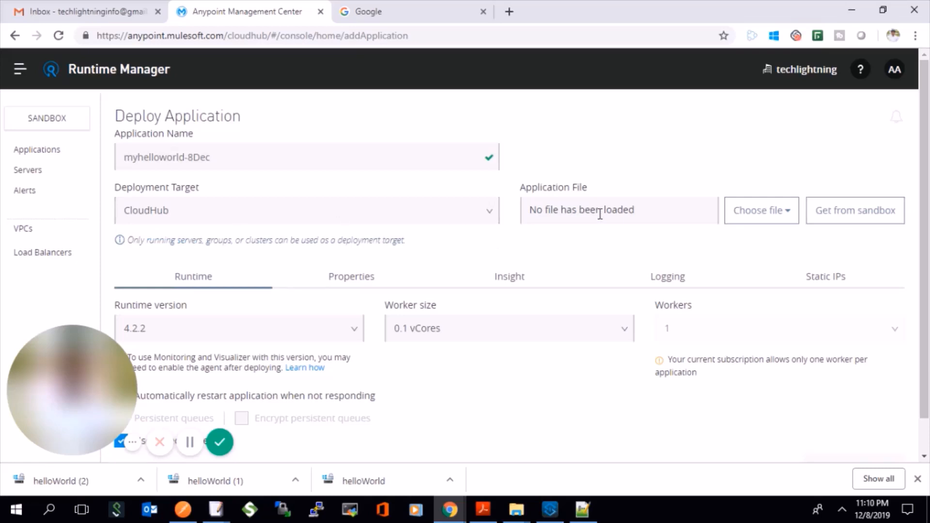
Upload helloworld-8dec.jar from the Downloads folder as the application file and deploy the application
{"action": "left_click", "coordinate": [738, 219]}
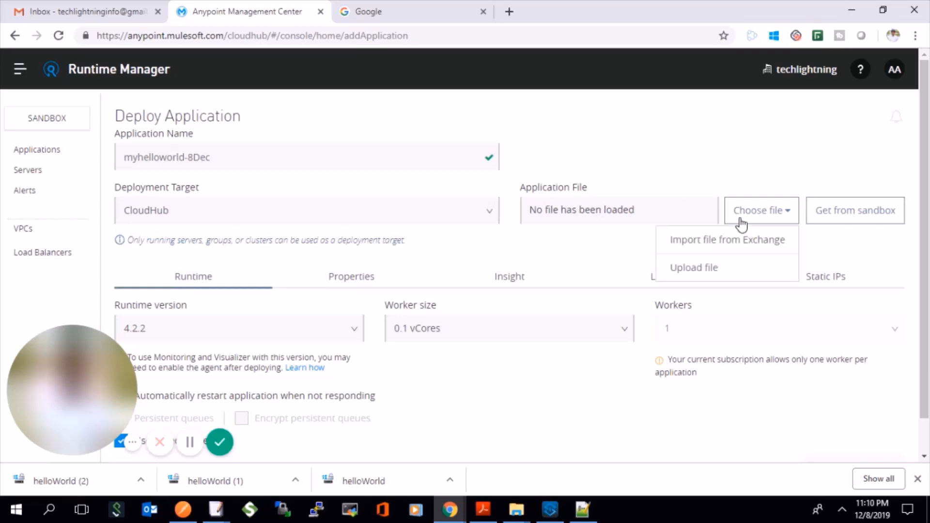
{"action": "left_click", "coordinate": [706, 269]}
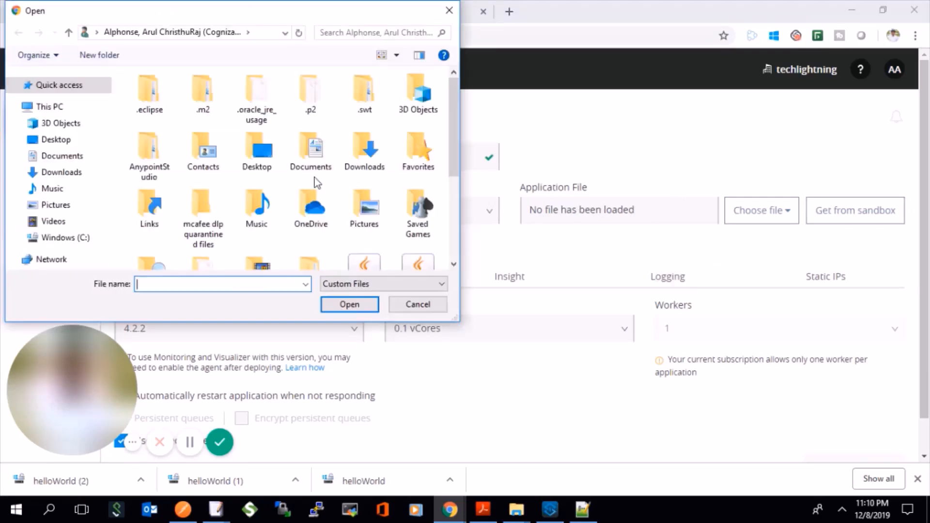
{"action": "left_click", "coordinate": [92, 242]}
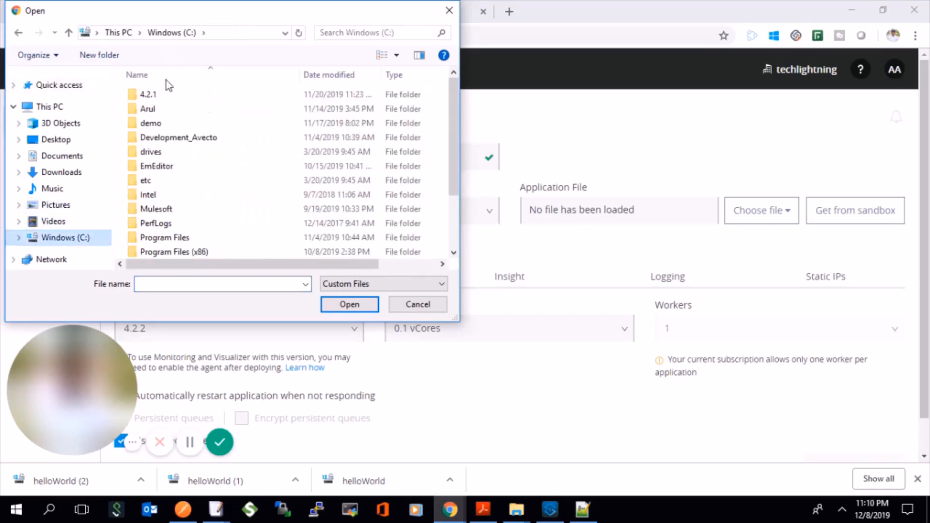
{"action": "scroll", "coordinate": [162, 208], "scroll_direction": "down", "scroll_amount": 3}
{"action": "double_click", "coordinate": [163, 209]}
{"action": "key", "text": "Up"}
{"action": "key", "text": "Return"}
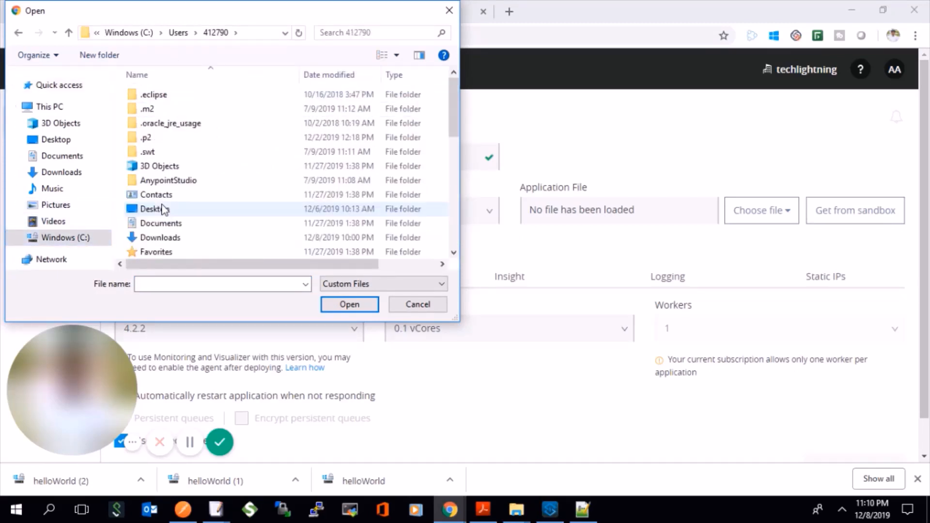
{"action": "left_click", "coordinate": [210, 238]}
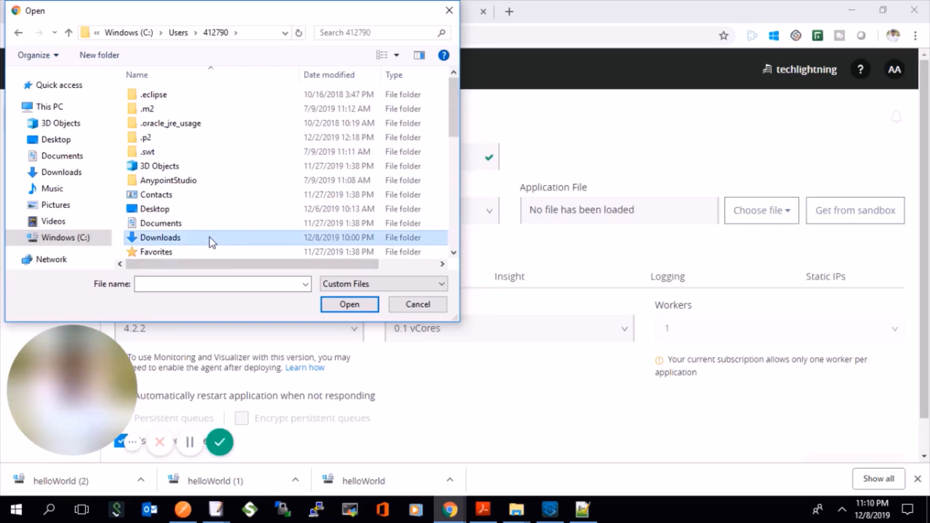
{"action": "key", "text": "h"}
{"action": "double_click", "coordinate": [206, 179]}
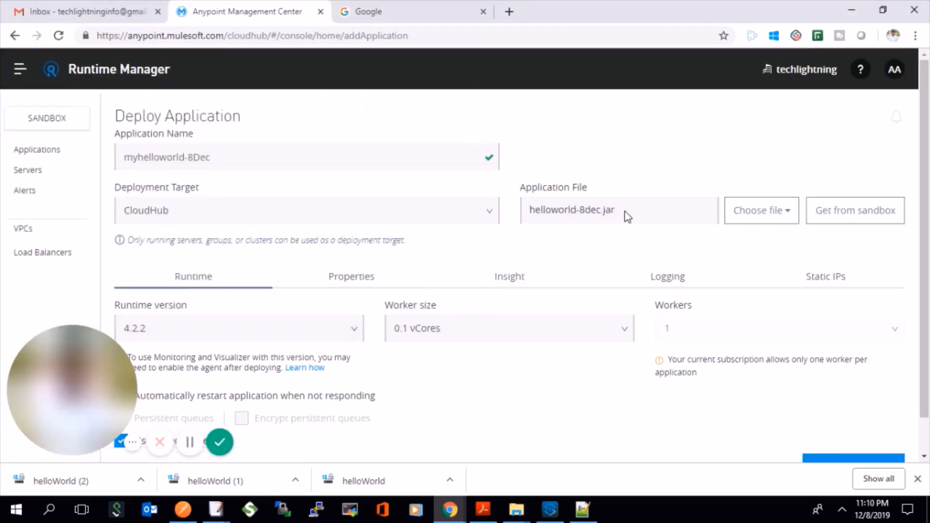
{"action": "scroll", "coordinate": [608, 334], "scroll_direction": "down", "scroll_amount": 1}
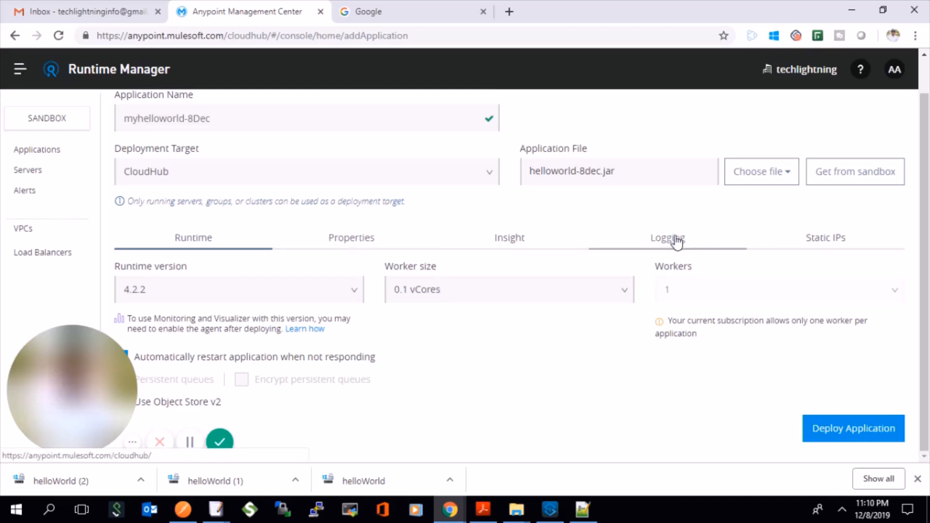
{"action": "left_click", "coordinate": [859, 427]}
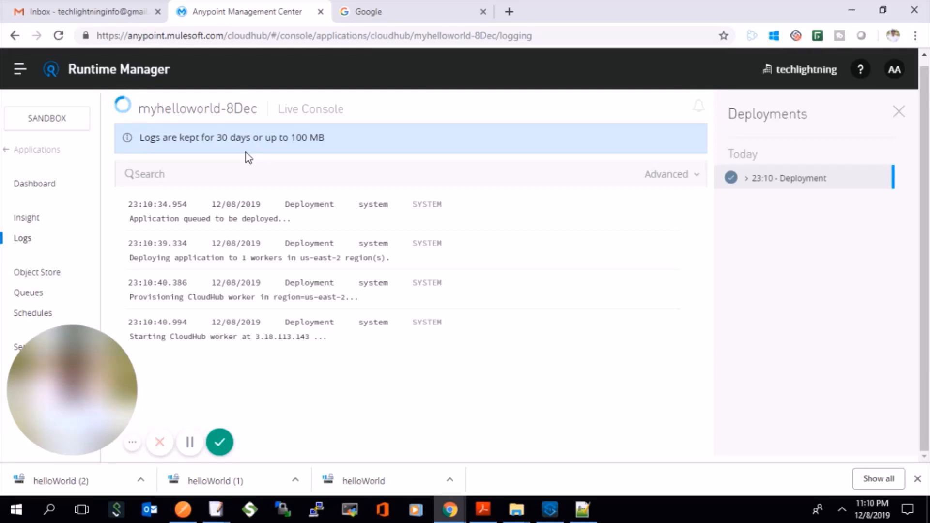
Examine the log retention notice above the live console of the myhelloworld-8Dec deployment
{"action": "triple_click", "coordinate": [177, 139]}
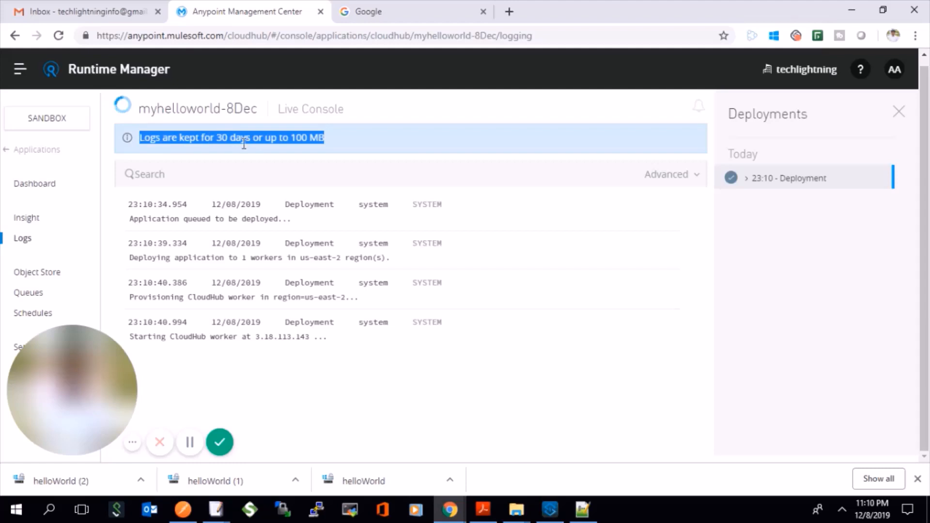
{"action": "triple_click", "coordinate": [289, 140]}
{"action": "left_click_drag", "start_coordinate": [228, 136], "coordinate": [230, 135]}
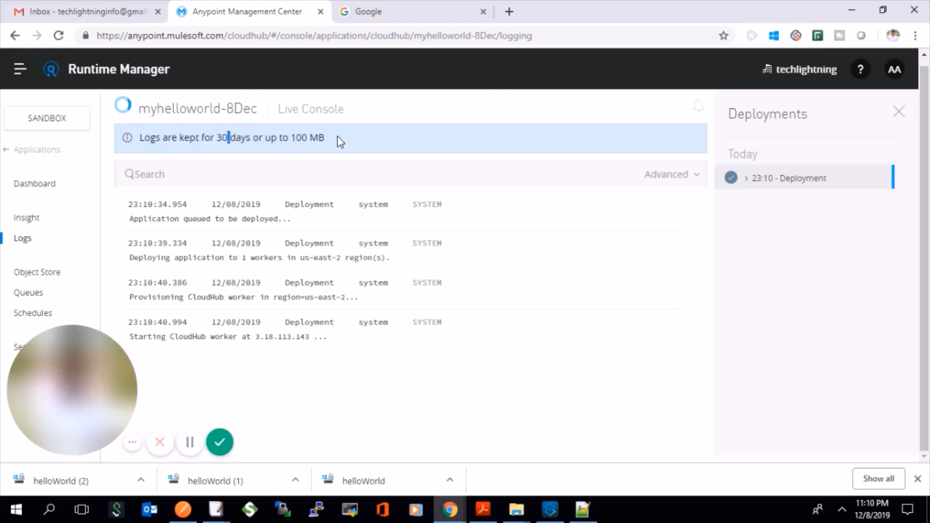
{"action": "triple_click", "coordinate": [255, 139]}
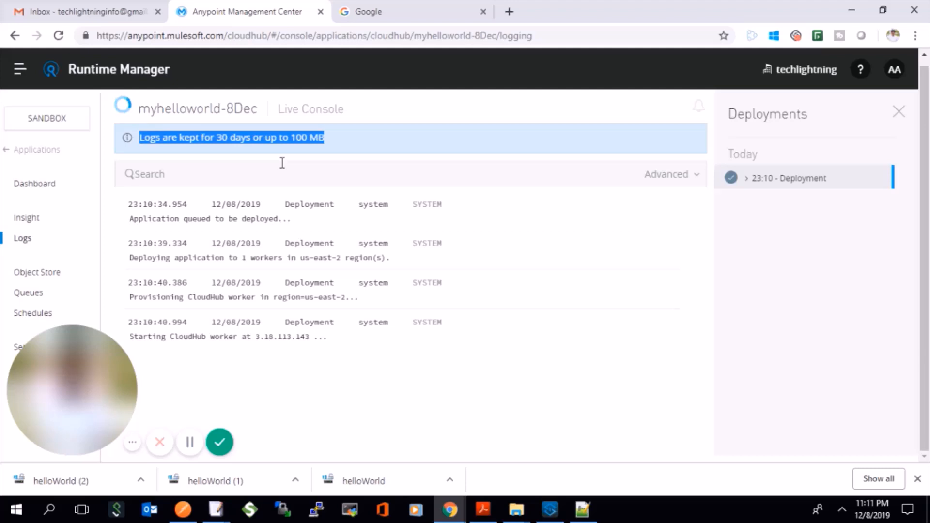
{"action": "double_click", "coordinate": [298, 139]}
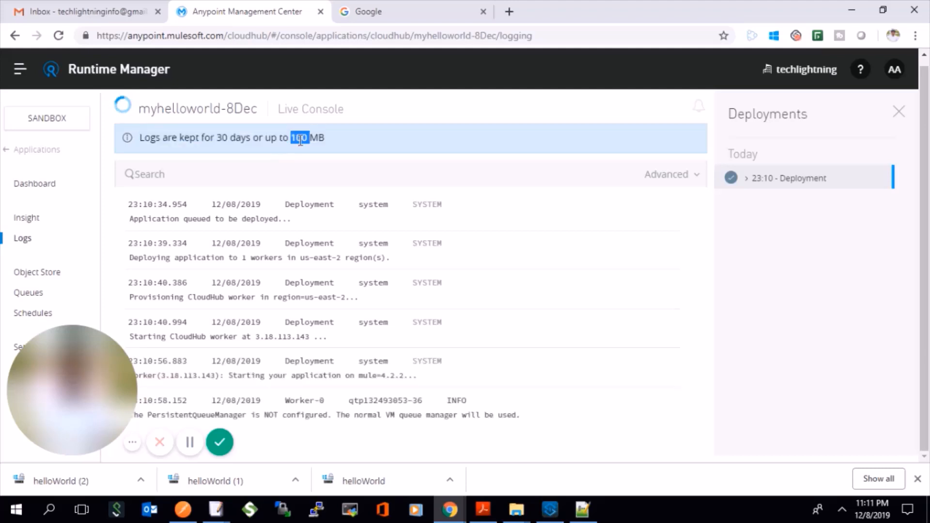
{"action": "triple_click", "coordinate": [301, 139]}
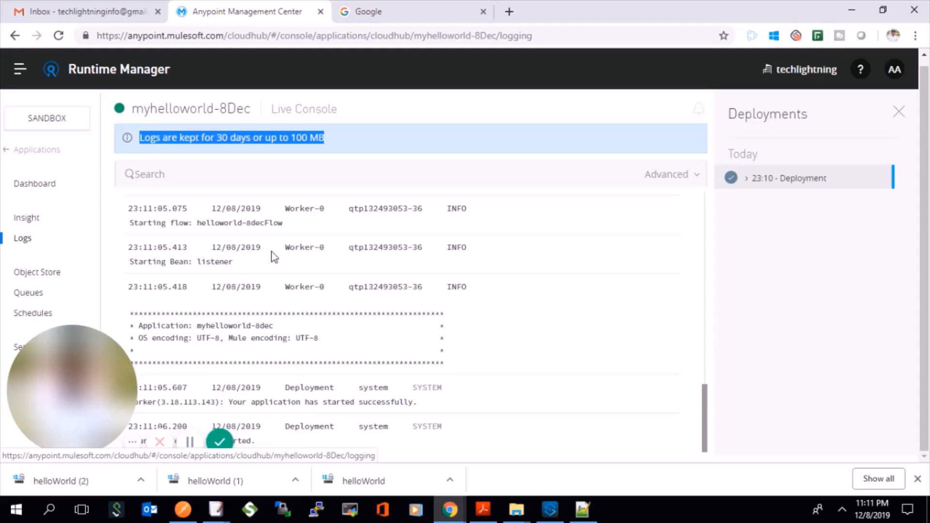
Return to the list of deployed applications, check the deployment status, and open myhelloworld-8dec
{"action": "left_click", "coordinate": [21, 71]}
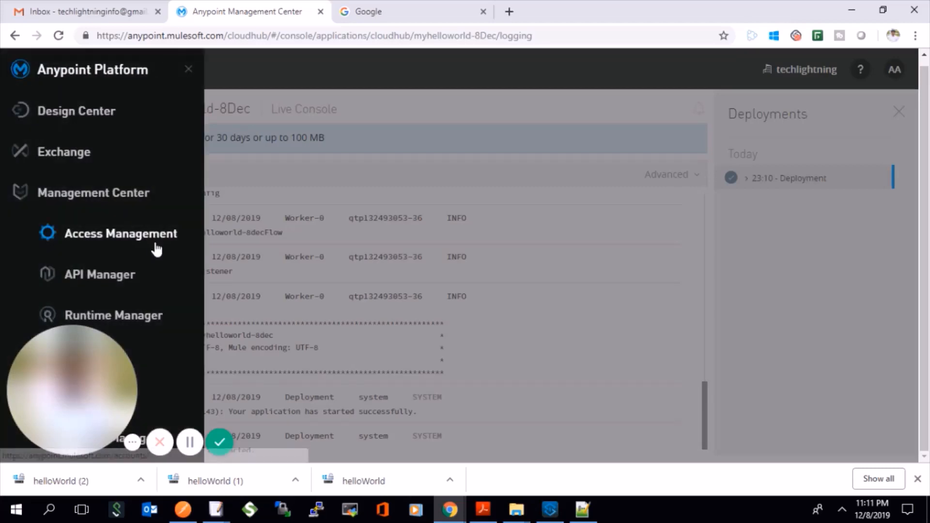
{"action": "left_click", "coordinate": [425, 202]}
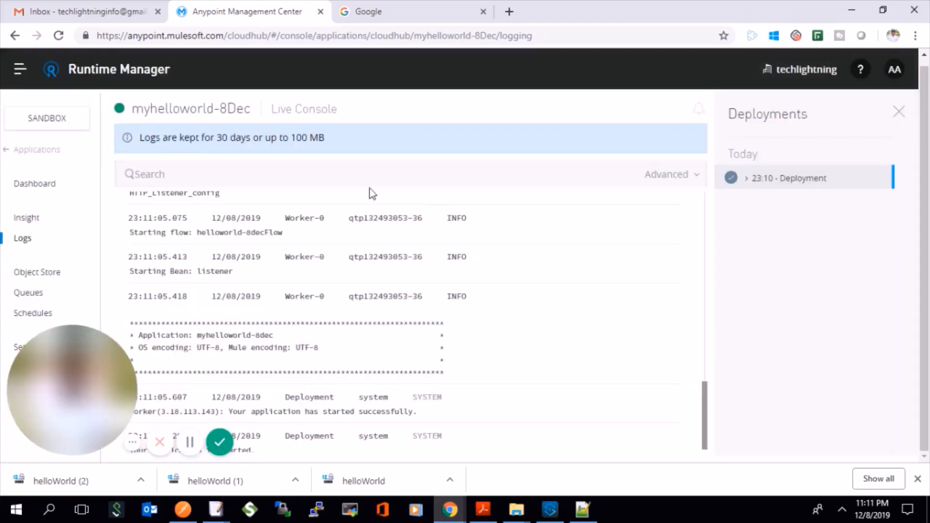
{"action": "left_click", "coordinate": [39, 151]}
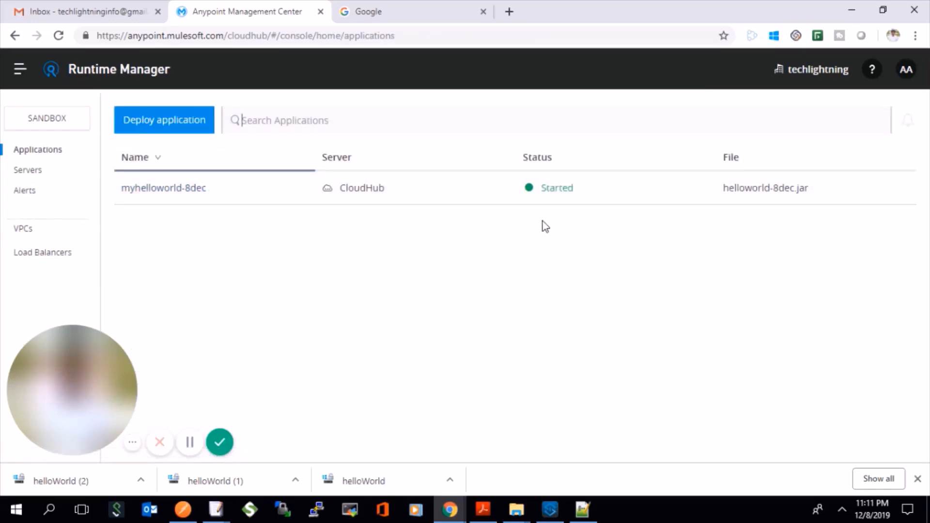
{"action": "left_click", "coordinate": [152, 188]}
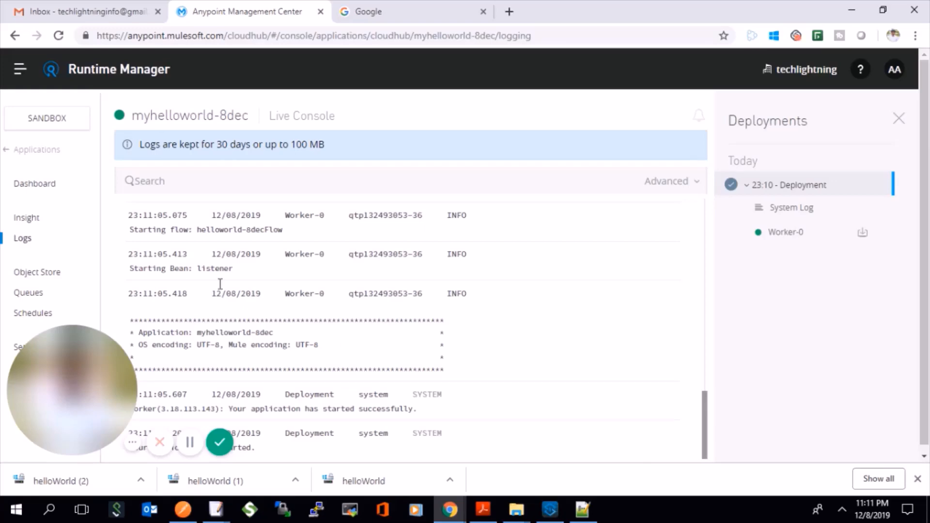
Examine the application's Insight page and the final startup messages in its logs
{"action": "left_click", "coordinate": [36, 221]}
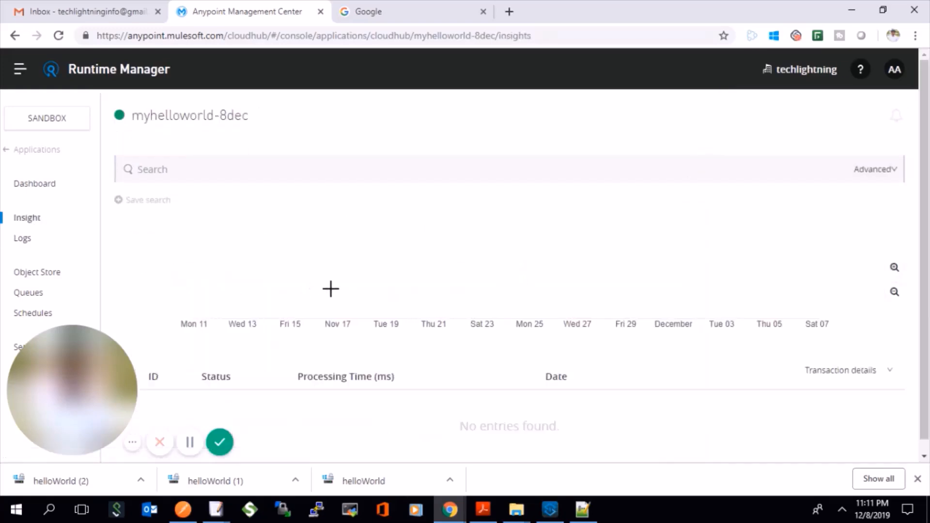
{"action": "scroll", "coordinate": [344, 294], "scroll_direction": "down", "scroll_amount": 1}
{"action": "scroll", "coordinate": [344, 295], "scroll_direction": "up", "scroll_amount": 1}
{"action": "scroll", "coordinate": [345, 294], "scroll_direction": "down", "scroll_amount": 1}
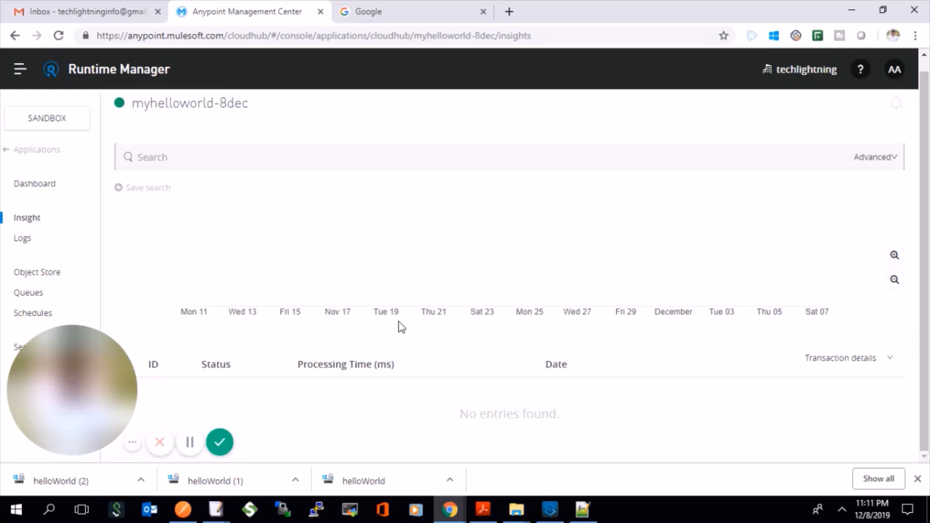
{"action": "left_click", "coordinate": [22, 239]}
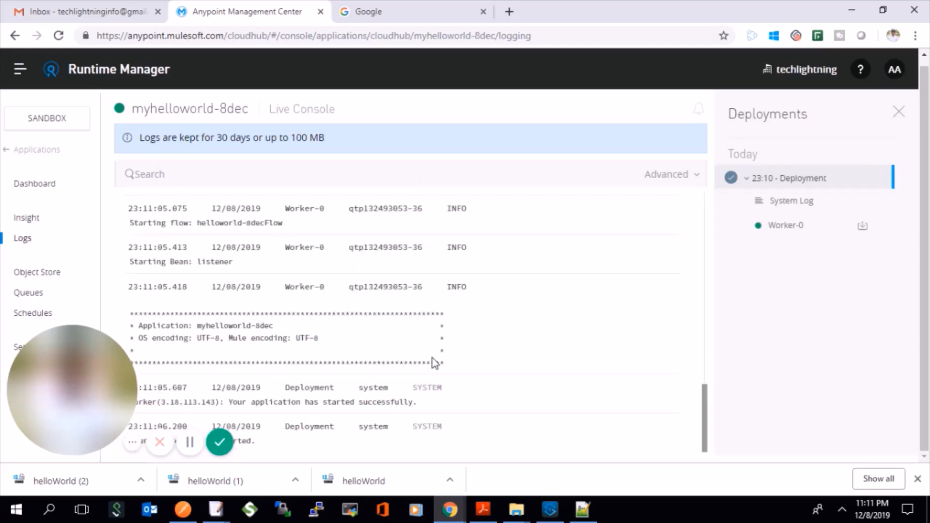
{"action": "triple_click", "coordinate": [388, 396]}
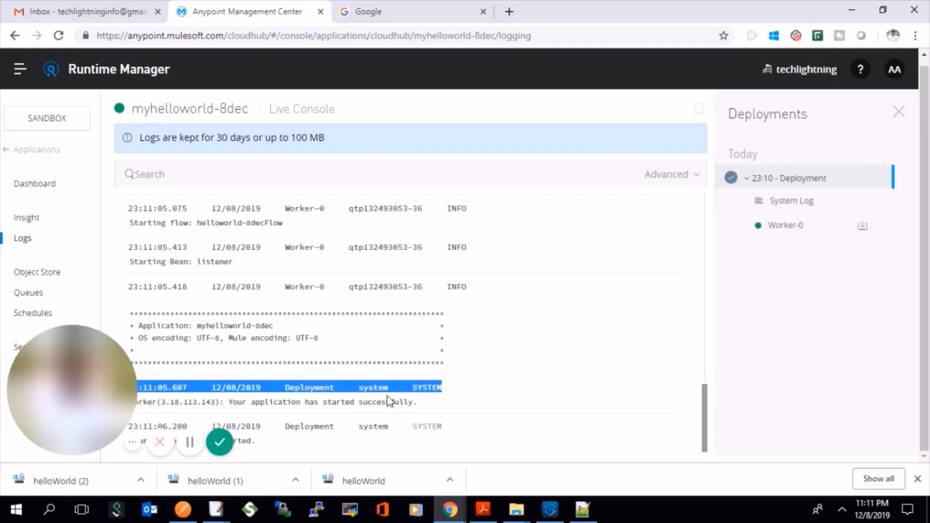
{"action": "triple_click", "coordinate": [377, 403]}
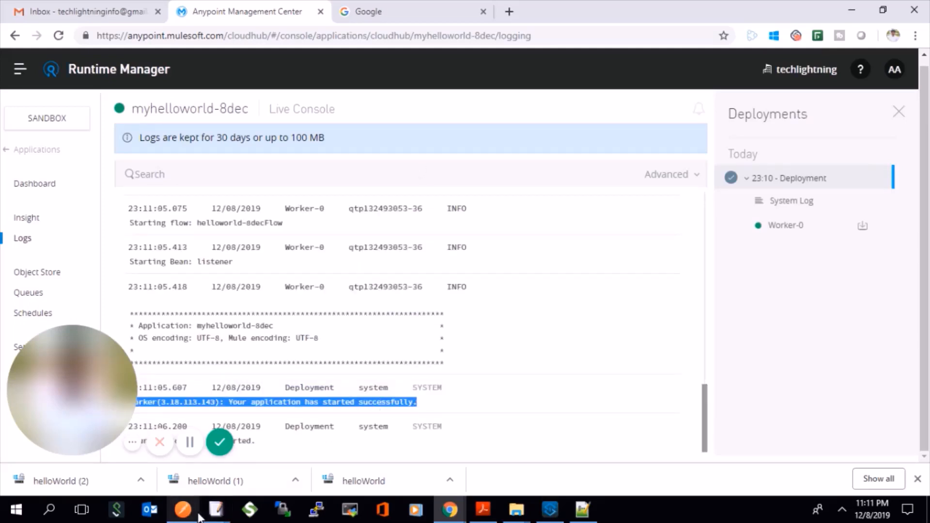
Switch to Anypoint Studio to check the path of the /helloworld GET listener, and return to Runtime Manager in Chrome
{"action": "mouse_move", "coordinate": [192, 517]}
{"action": "left_click", "coordinate": [549, 509]}
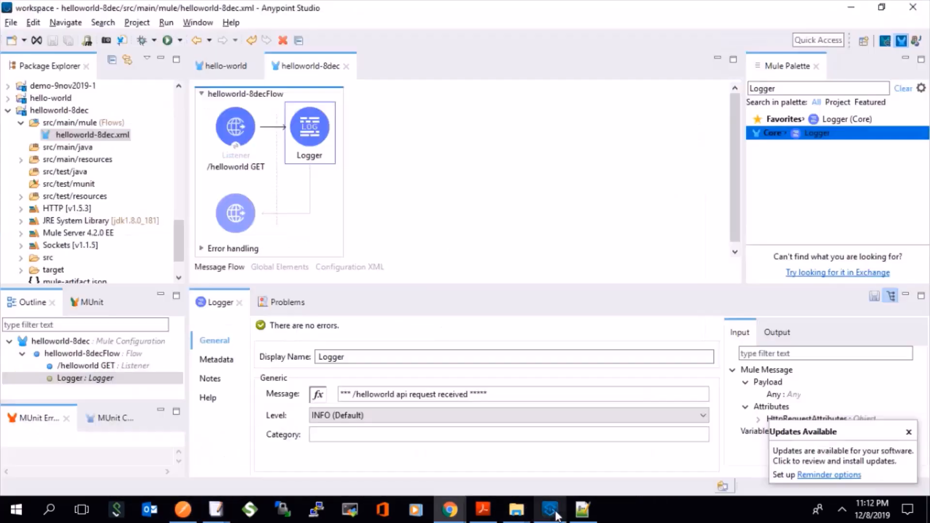
{"action": "left_click", "coordinate": [237, 140]}
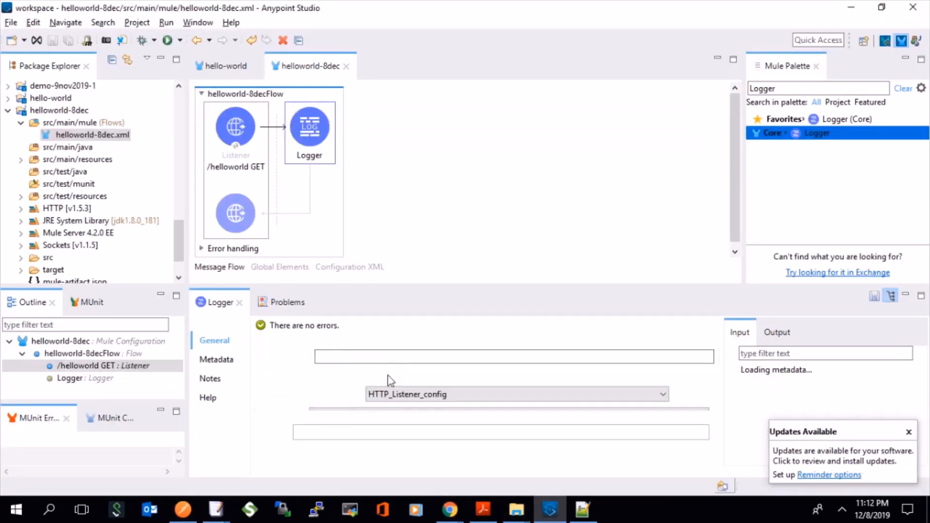
{"action": "double_click", "coordinate": [343, 432]}
{"action": "left_click", "coordinate": [450, 509]}
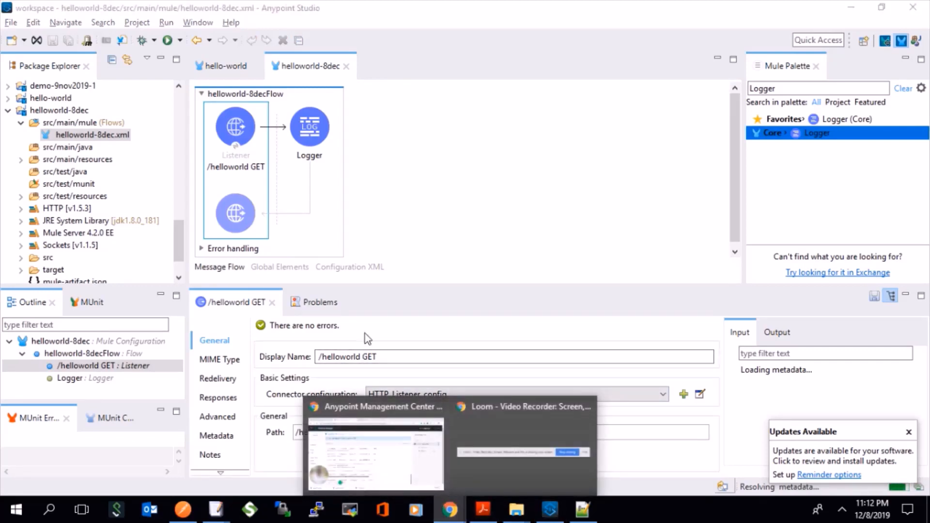
{"action": "left_click", "coordinate": [375, 446]}
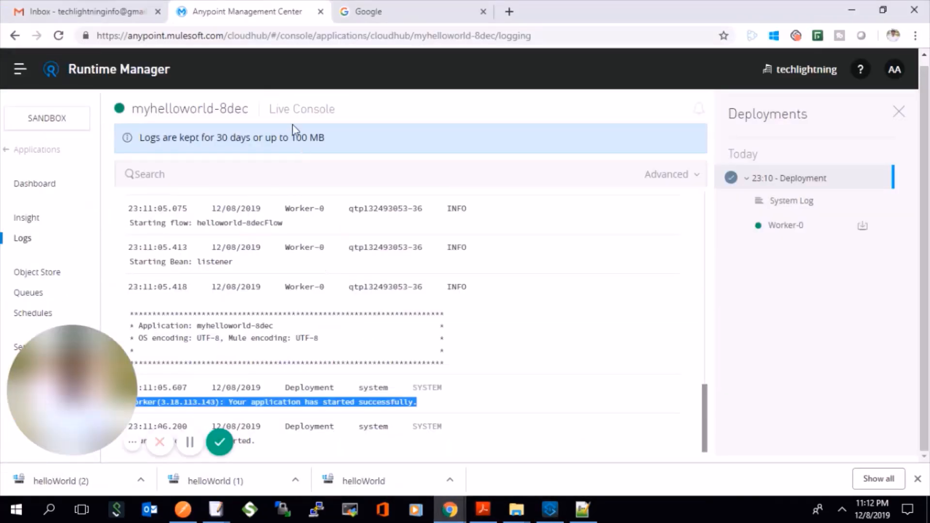
Open the myhelloworld-8dec dashboard from the application list and copy the link address of its domain
{"action": "left_click", "coordinate": [49, 145]}
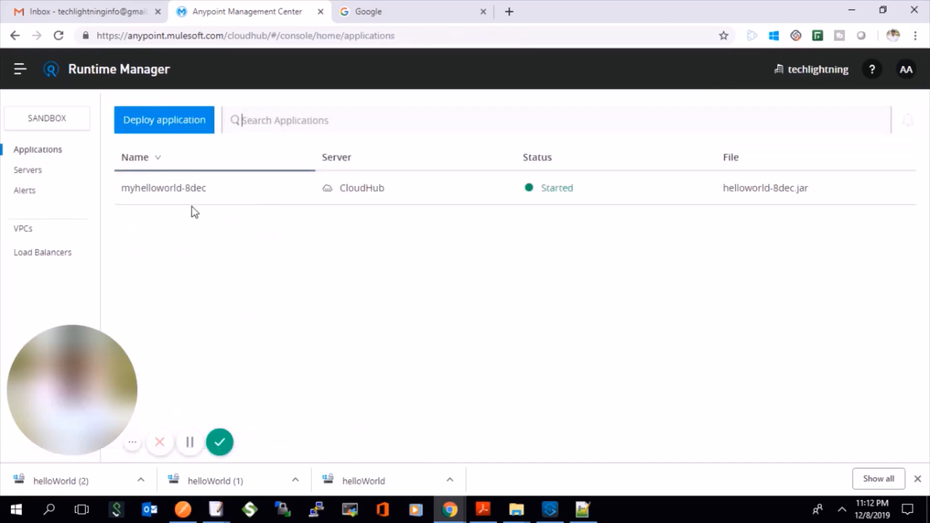
{"action": "left_click", "coordinate": [190, 190]}
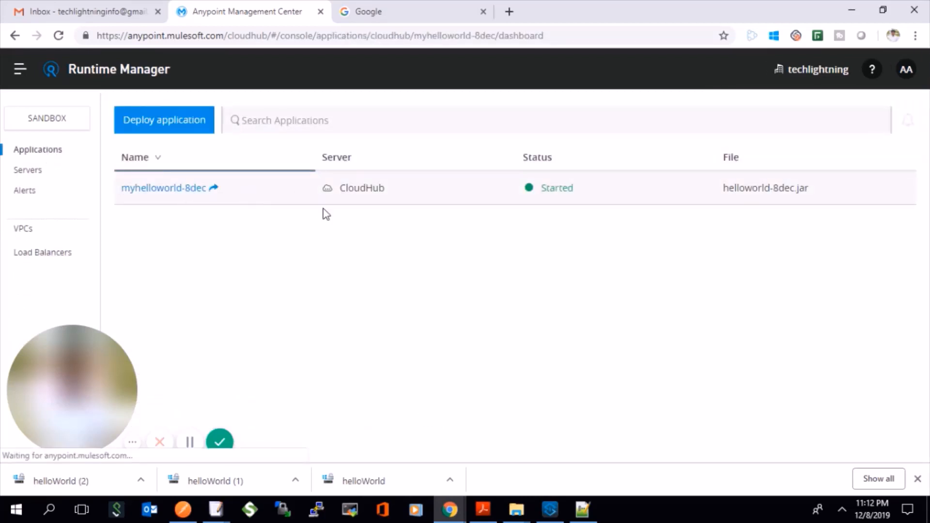
{"action": "right_click", "coordinate": [291, 169]}
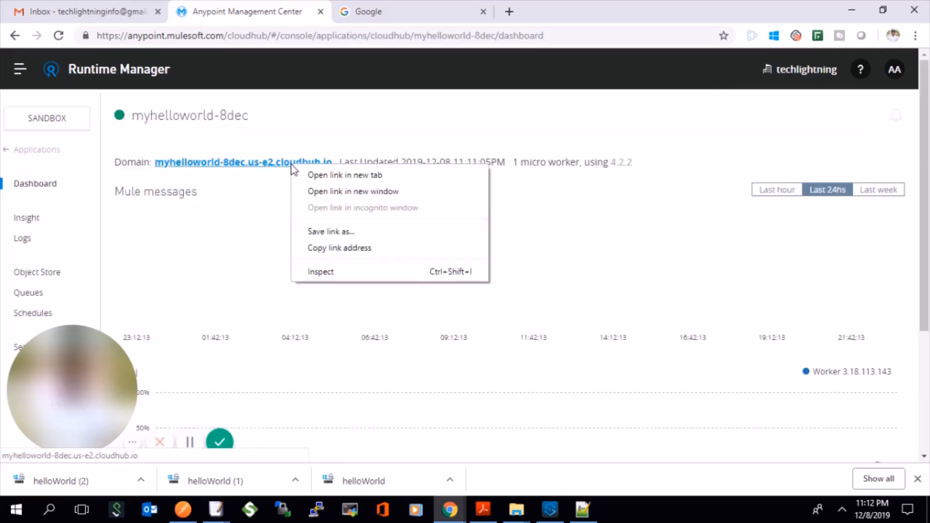
{"action": "left_click", "coordinate": [337, 248]}
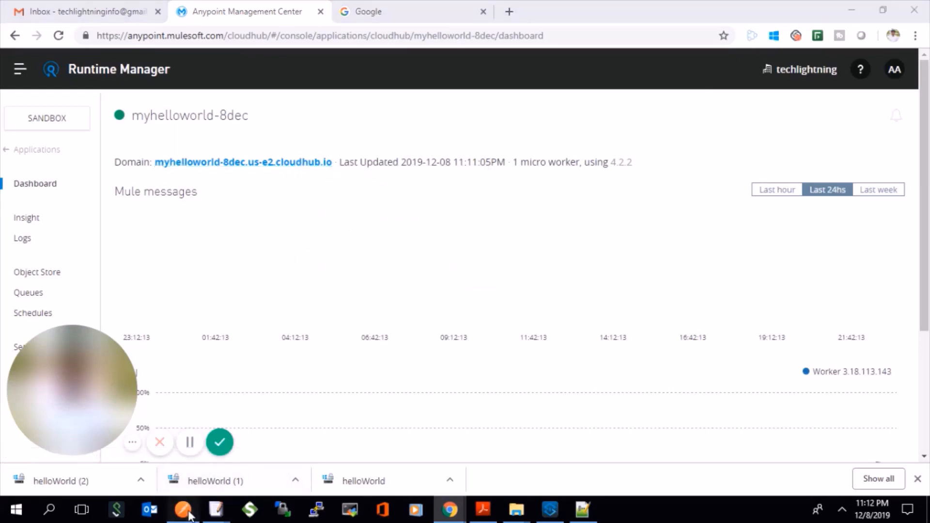
{"action": "left_click", "coordinate": [183, 509]}
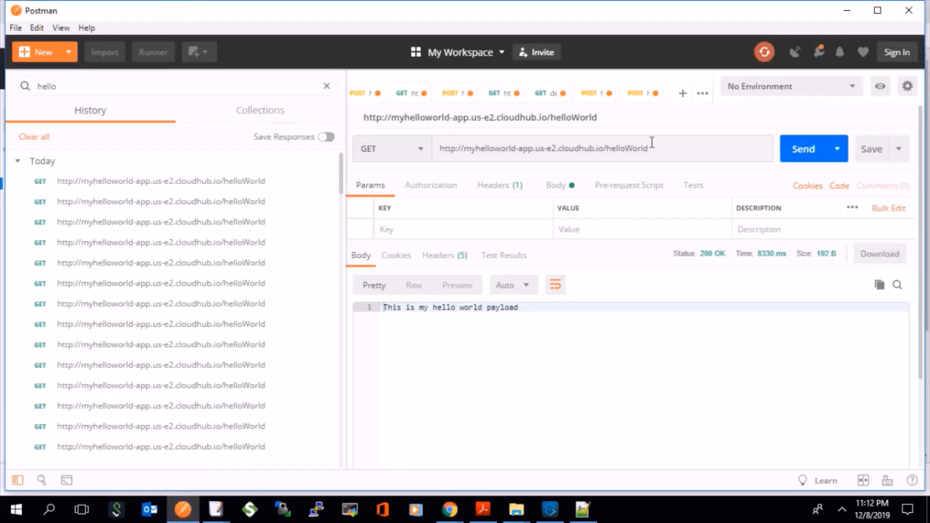
{"action": "double_click", "coordinate": [470, 148]}
{"action": "key", "text": "ctrl+a"}
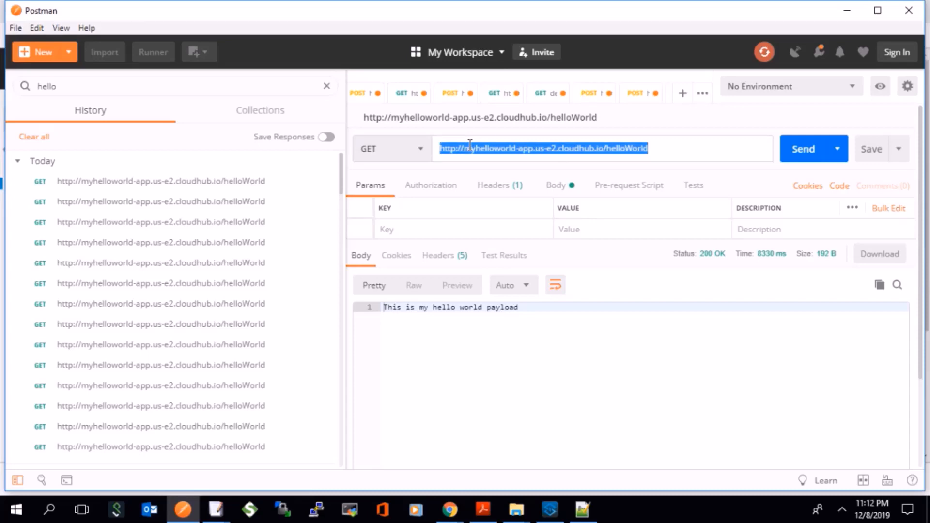
{"action": "key", "text": "ctrl+v"}
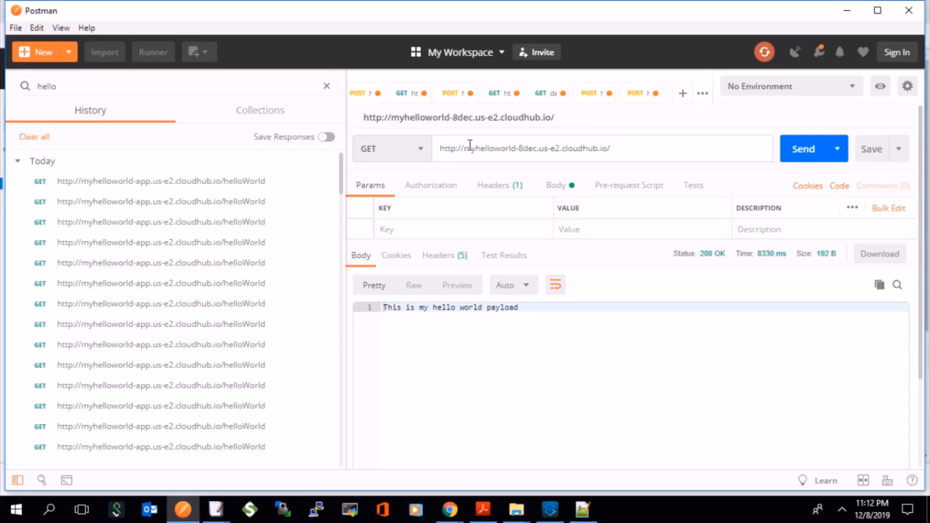
Switch to Anypoint Studio and copy the full path /helloworld from the HTTP listener's settings
{"action": "key", "text": "alt+Tab"}
{"action": "key", "text": "alt+Tab"}
{"action": "key", "text": "Tab"}
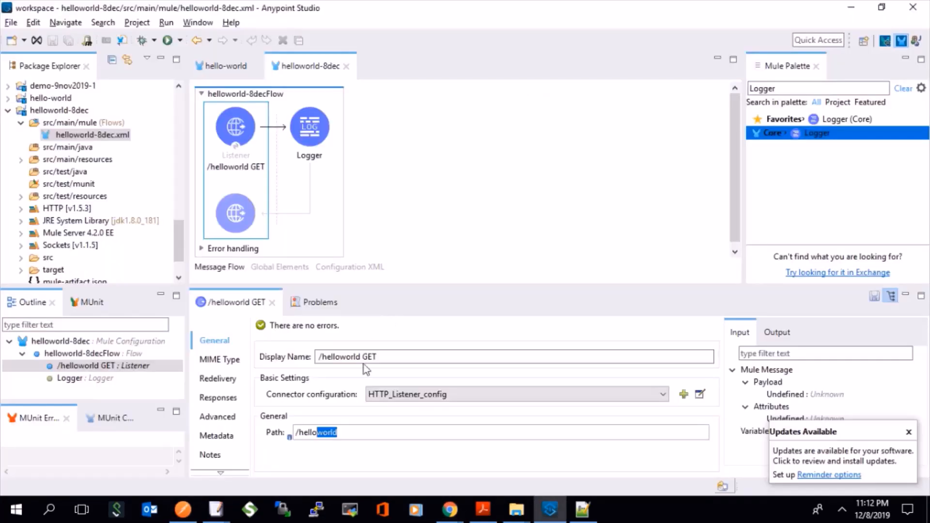
{"action": "left_click", "coordinate": [344, 430]}
{"action": "key", "text": "ctrl+a"}
{"action": "key", "text": "ctrl+c"}
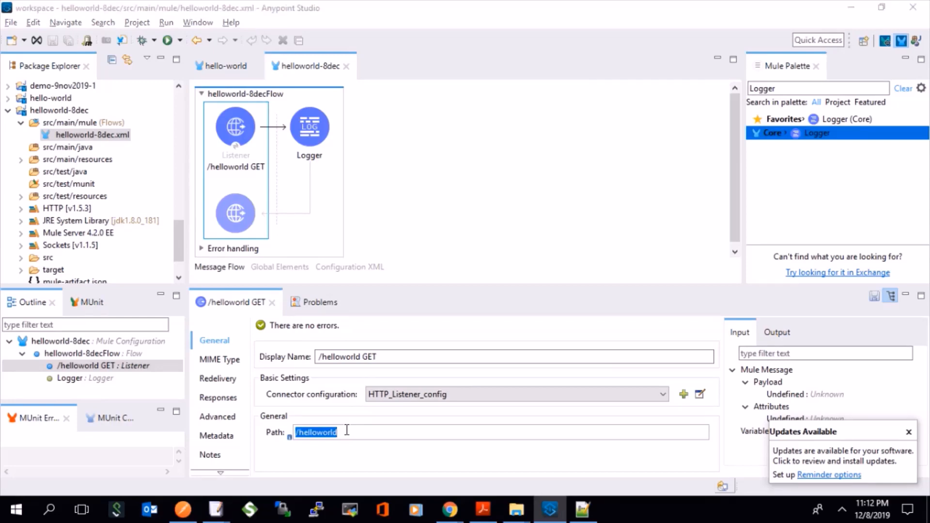
{"action": "key", "text": "alt+Tab"}
{"action": "key", "text": "alt+Tab"}
{"action": "key", "text": "Tab"}
{"action": "key", "text": "ctrl+v"}
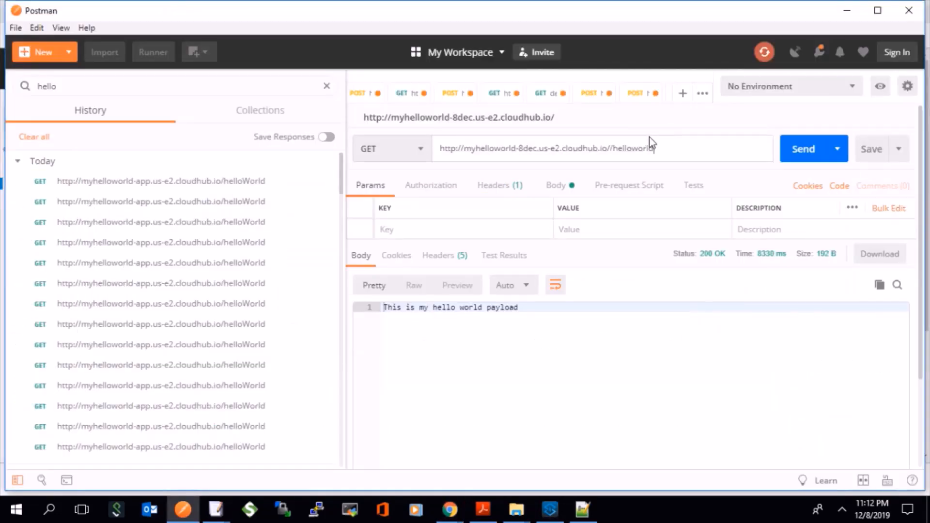
{"action": "left_click", "coordinate": [613, 148]}
{"action": "left_click", "coordinate": [807, 149]}
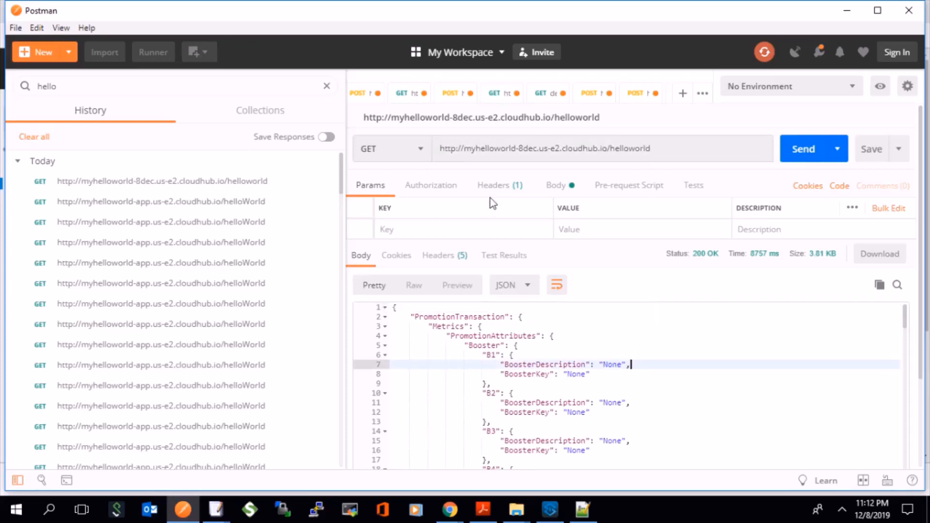
Clear the raw JSON body of the GET request, send it again, and view the response body
{"action": "left_click", "coordinate": [553, 185]}
{"action": "left_click", "coordinate": [627, 281]}
{"action": "key", "text": "ctrl+a"}
{"action": "key", "text": "Delete"}
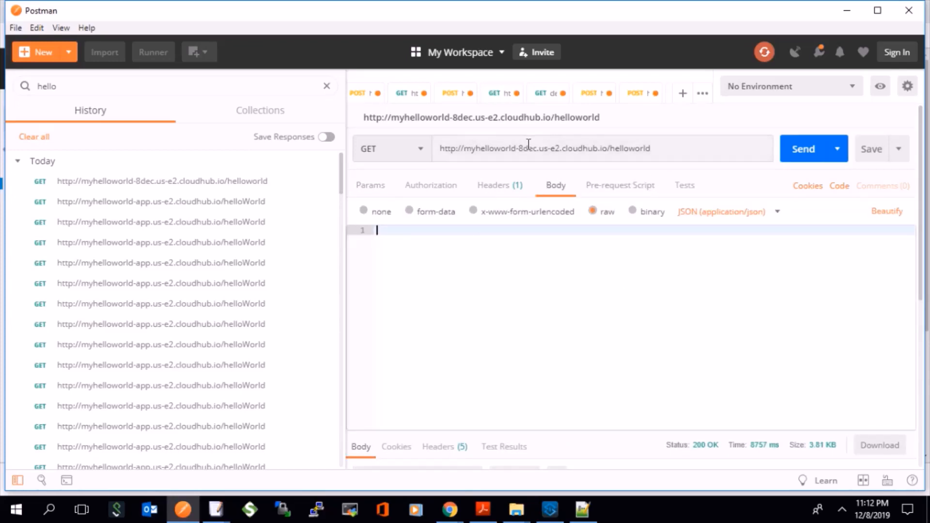
{"action": "left_click", "coordinate": [807, 156]}
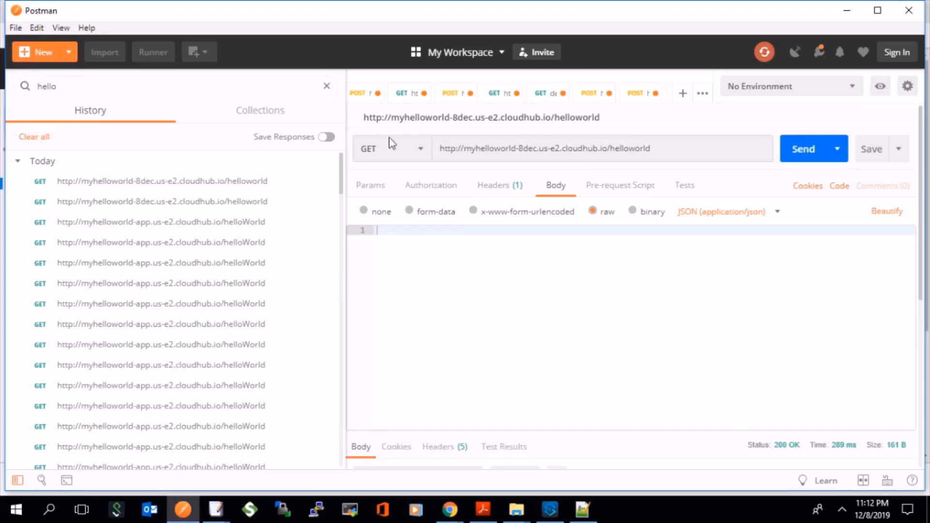
{"action": "scroll", "coordinate": [695, 387], "scroll_direction": "down", "scroll_amount": 3}
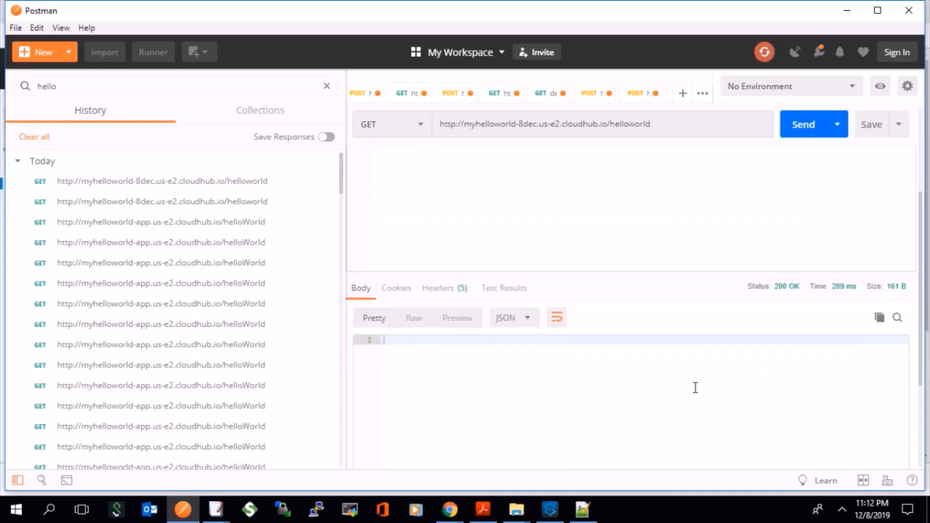
Switch to Runtime Manager in Chrome and examine the myhelloworld-8dec message, CPU and memory charts for the last hour
{"action": "key", "text": "alt+Tab"}
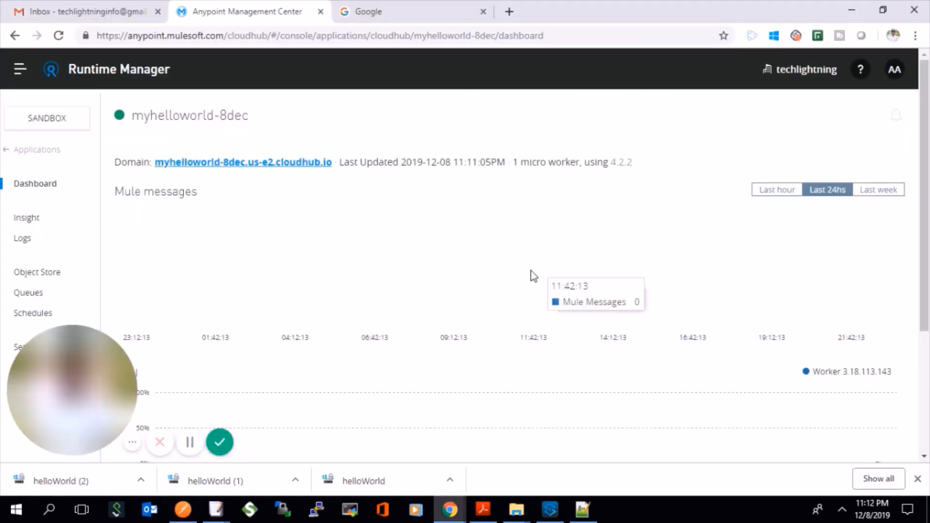
{"action": "scroll", "coordinate": [706, 294], "scroll_direction": "down", "scroll_amount": 1}
{"action": "scroll", "coordinate": [706, 294], "scroll_direction": "down", "scroll_amount": 2}
{"action": "left_click", "coordinate": [782, 116]}
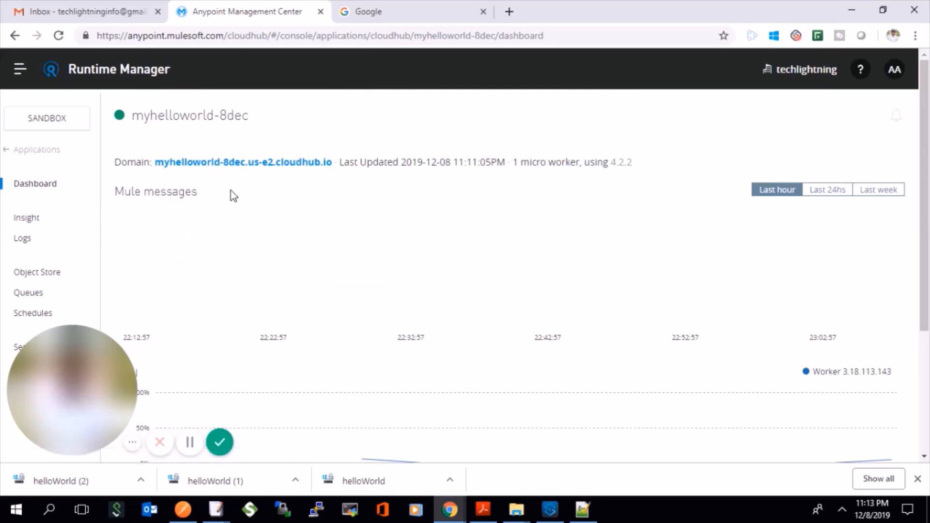
{"action": "scroll", "coordinate": [260, 216], "scroll_direction": "down", "scroll_amount": 1}
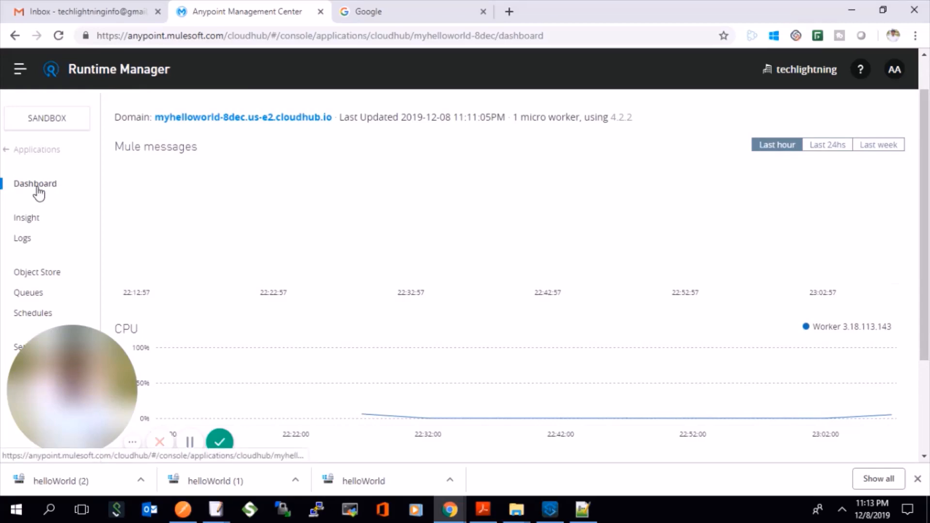
{"action": "scroll", "coordinate": [701, 305], "scroll_direction": "down", "scroll_amount": 2}
{"action": "scroll", "coordinate": [704, 305], "scroll_direction": "up", "scroll_amount": 2}
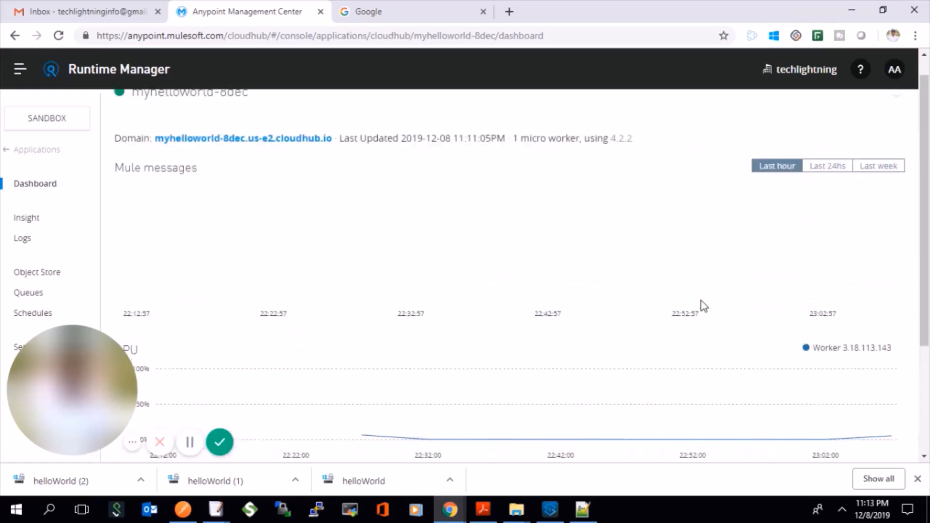
{"action": "scroll", "coordinate": [704, 305], "scroll_direction": "up", "scroll_amount": 1}
{"action": "scroll", "coordinate": [704, 305], "scroll_direction": "down", "scroll_amount": 4}
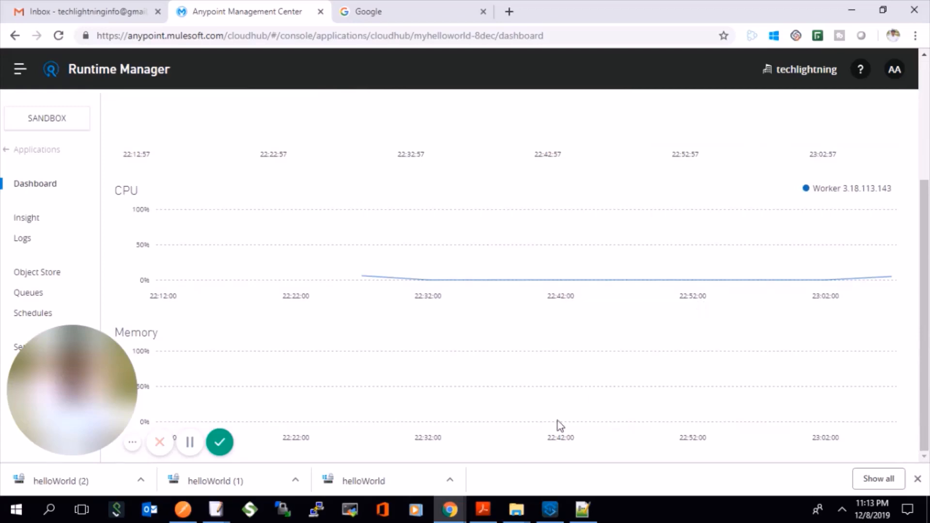
Switch to Anypoint Studio and check the message configured in the flow's Logger
{"action": "left_click", "coordinate": [549, 514]}
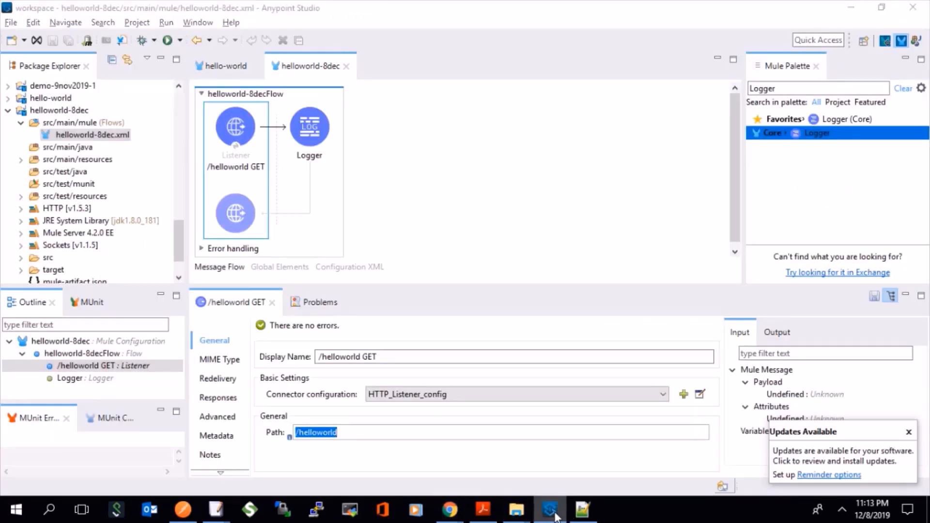
{"action": "left_click", "coordinate": [555, 516]}
{"action": "left_click", "coordinate": [556, 516]}
{"action": "left_click", "coordinate": [320, 141]}
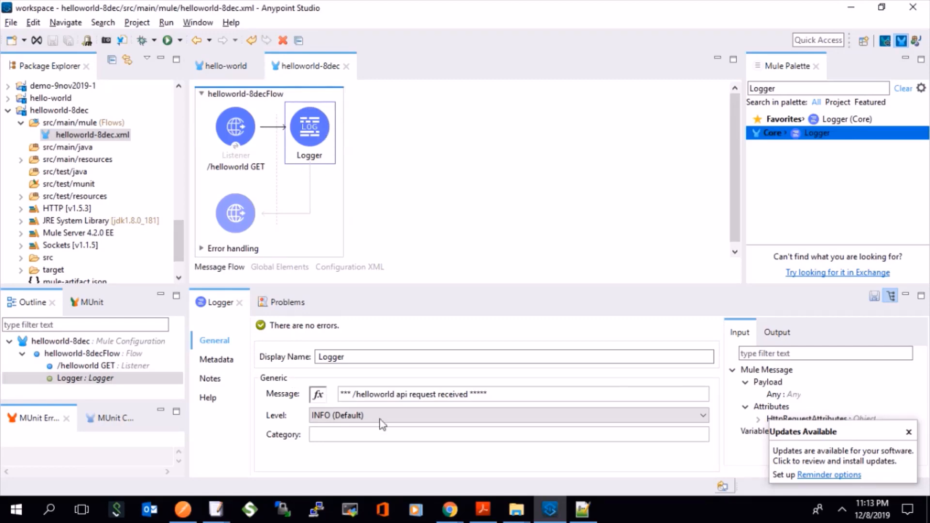
Return to Runtime Manager in Chrome, reload the last-hour dashboard data, and examine the Mule messages, CPU and memory charts
{"action": "mouse_move", "coordinate": [450, 508]}
{"action": "left_click", "coordinate": [368, 453]}
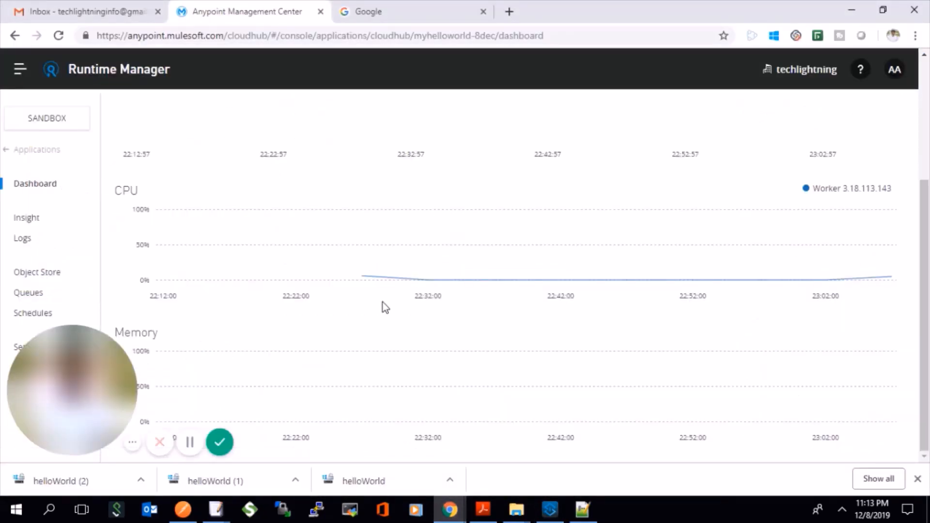
{"action": "scroll", "coordinate": [438, 194], "scroll_direction": "up", "scroll_amount": 4}
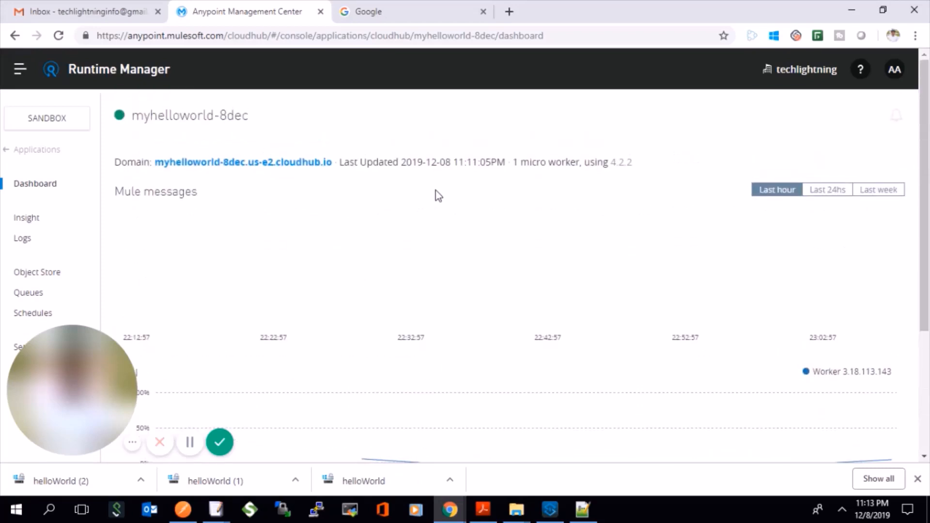
{"action": "scroll", "coordinate": [435, 194], "scroll_direction": "down", "scroll_amount": 2}
{"action": "left_click", "coordinate": [806, 128]}
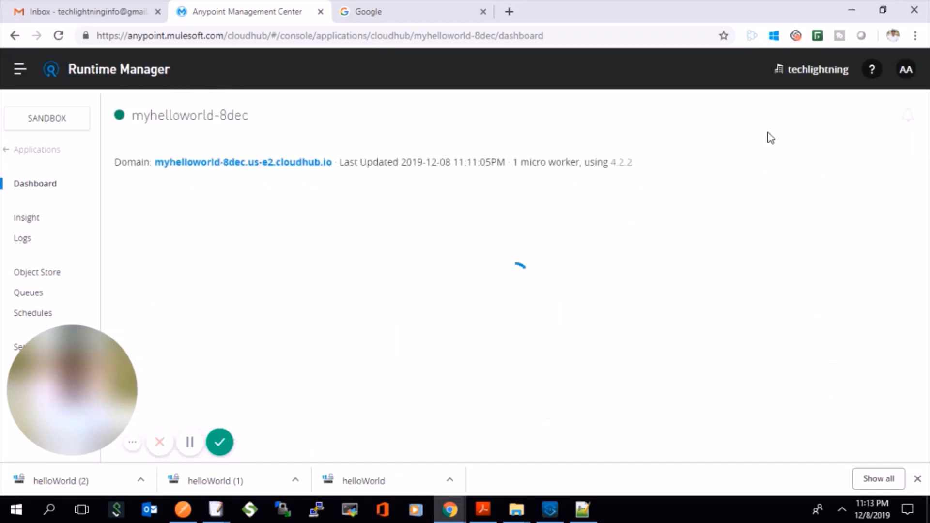
{"action": "scroll", "coordinate": [641, 305], "scroll_direction": "down", "scroll_amount": 1}
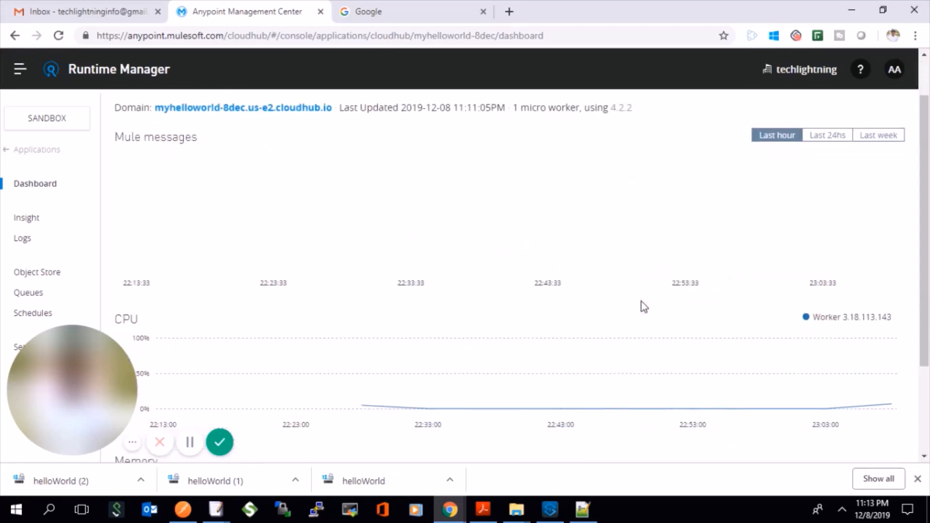
{"action": "scroll", "coordinate": [644, 306], "scroll_direction": "down", "scroll_amount": 1}
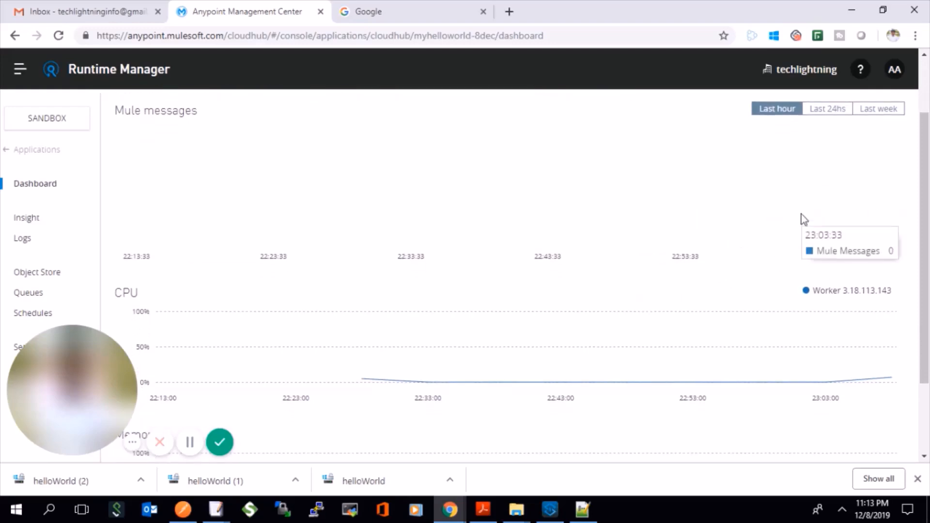
{"action": "scroll", "coordinate": [801, 214], "scroll_direction": "up", "scroll_amount": 2}
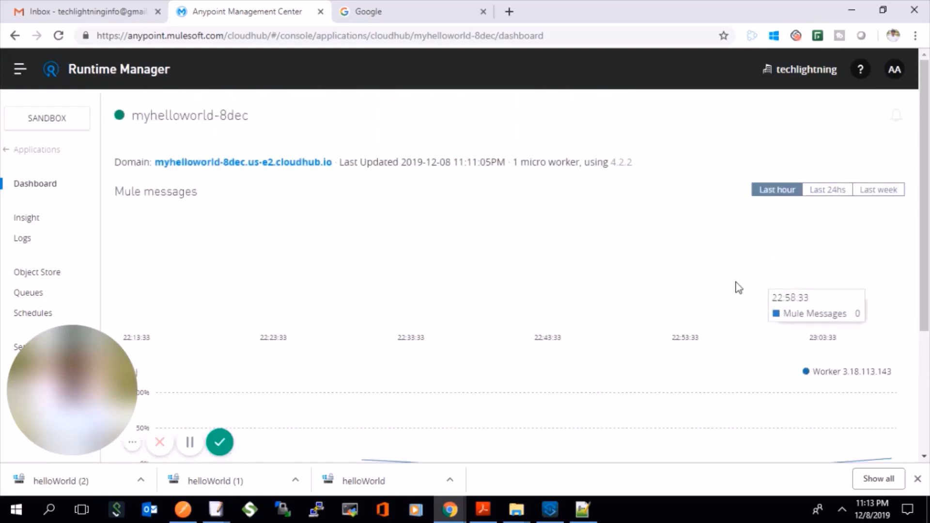
{"action": "scroll", "coordinate": [736, 286], "scroll_direction": "down", "scroll_amount": 2}
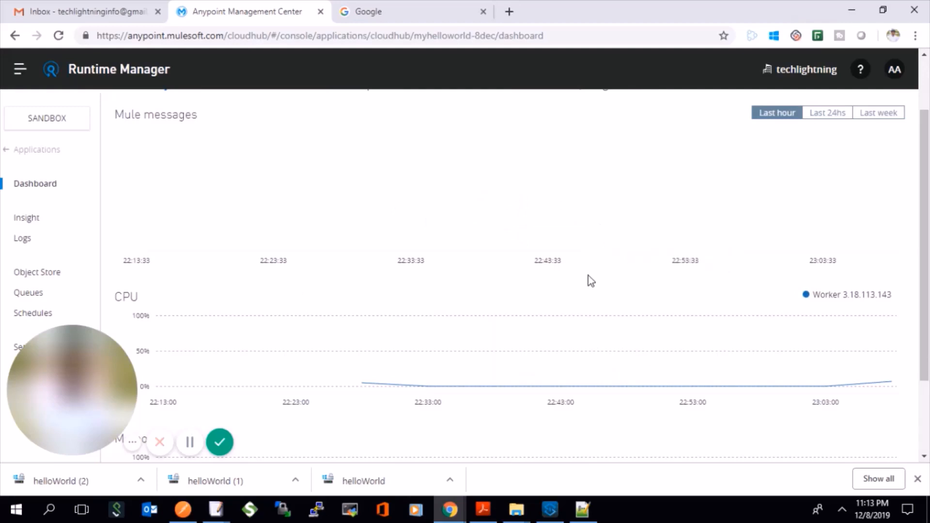
{"action": "scroll", "coordinate": [606, 290], "scroll_direction": "down", "scroll_amount": 1}
{"action": "scroll", "coordinate": [606, 291], "scroll_direction": "down", "scroll_amount": 2}
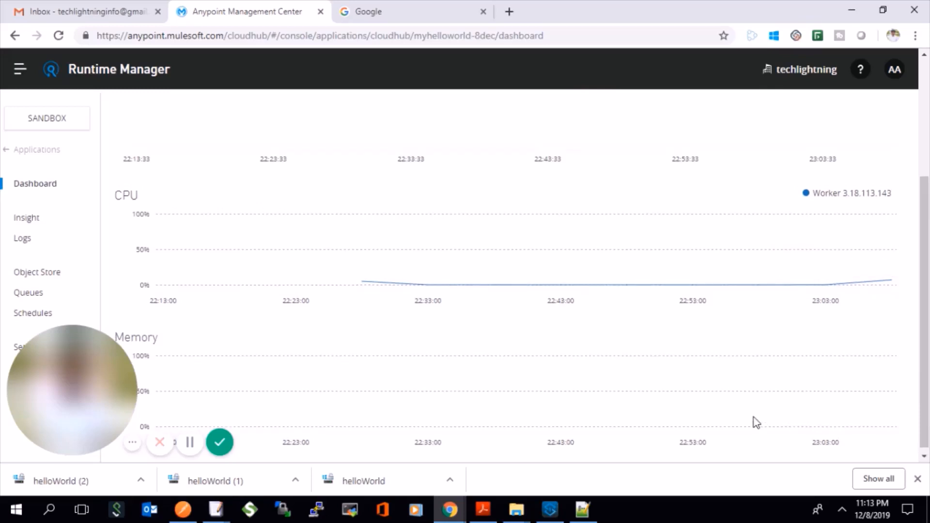
{"action": "scroll", "coordinate": [753, 421], "scroll_direction": "up", "scroll_amount": 3}
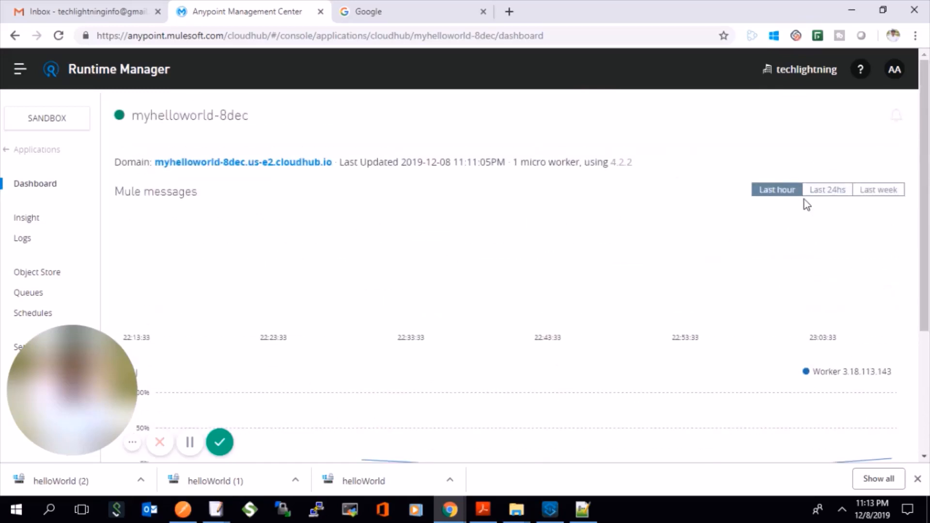
View the dashboard charts for the last 24 hours, and return to the last hour to inspect the Mule messages line
{"action": "left_click", "coordinate": [824, 192]}
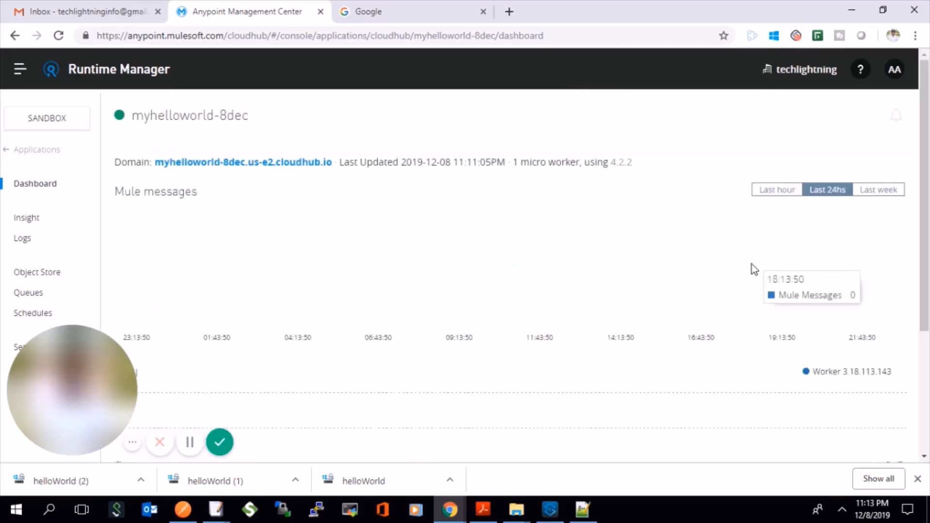
{"action": "scroll", "coordinate": [751, 264], "scroll_direction": "down", "scroll_amount": 3}
{"action": "scroll", "coordinate": [752, 268], "scroll_direction": "up", "scroll_amount": 3}
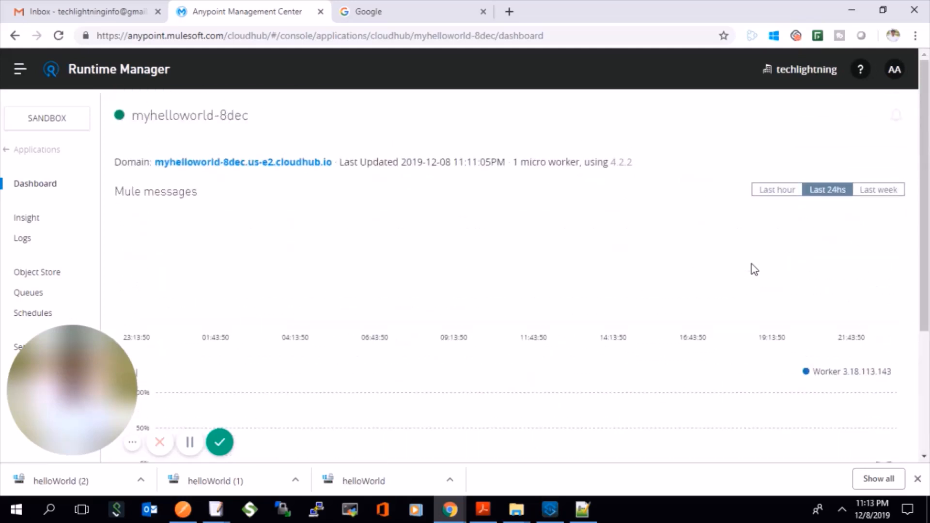
{"action": "left_click", "coordinate": [795, 193]}
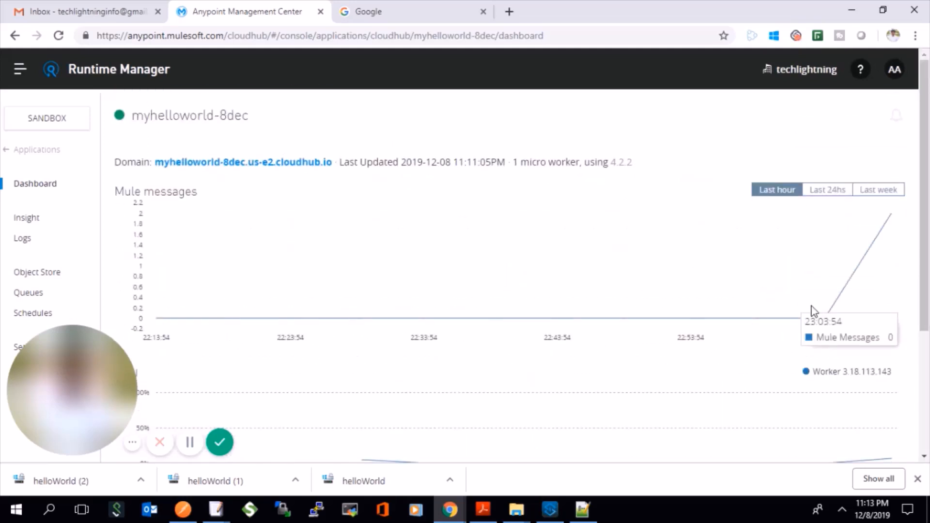
{"action": "mouse_move", "coordinate": [859, 297]}
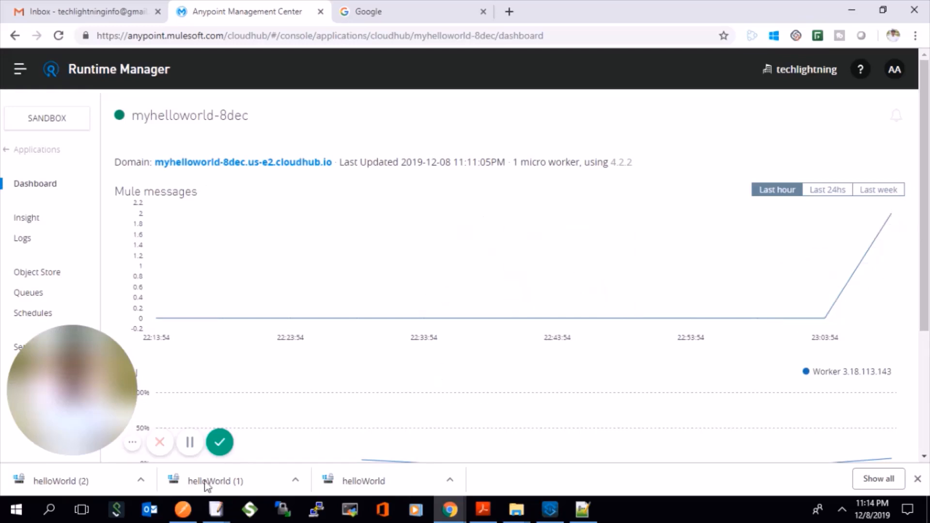
Send the /helloworld GET request once more in Postman and refresh the last-hour charts in Runtime Manager
{"action": "left_click", "coordinate": [184, 511]}
{"action": "left_click", "coordinate": [802, 135]}
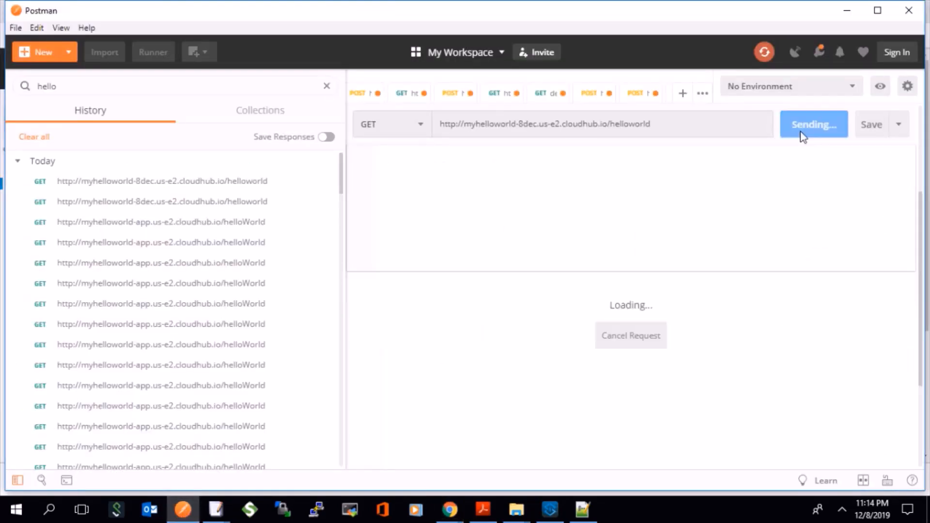
{"action": "key", "text": "alt+Tab"}
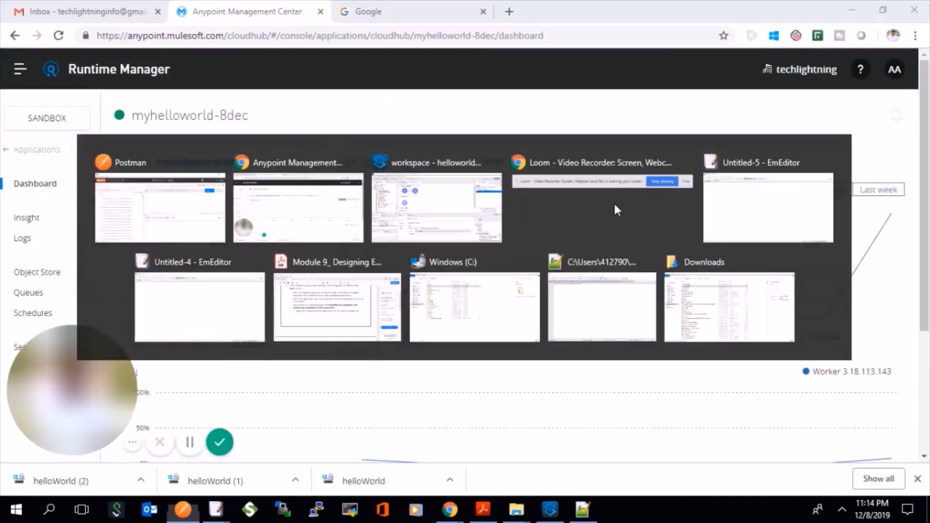
{"action": "left_click", "coordinate": [796, 196]}
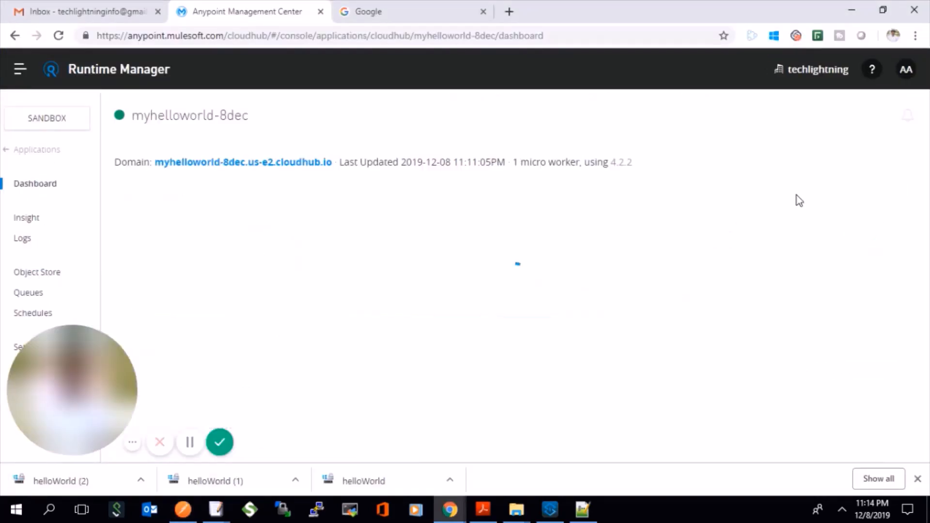
{"action": "left_click", "coordinate": [797, 192]}
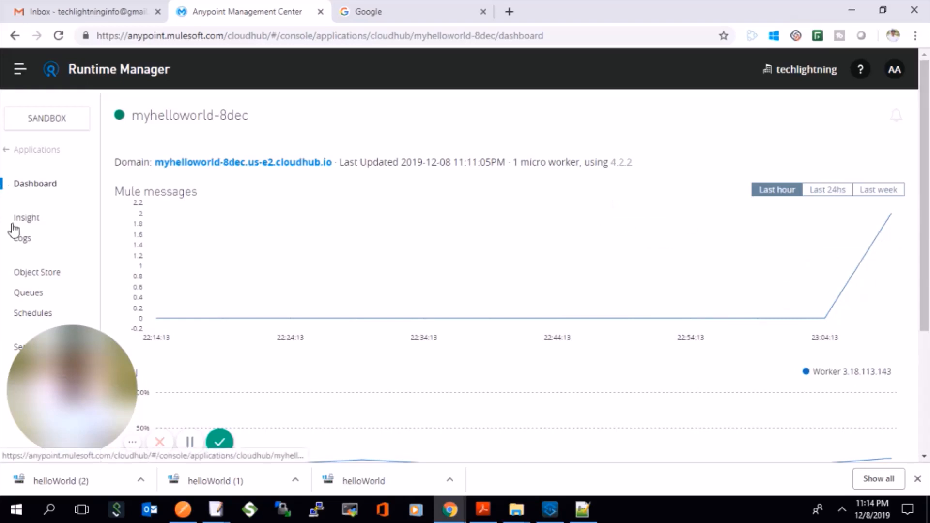
Open the application's logs and highlight the text "/helloworld api request received *****" in the latest entry
{"action": "left_click", "coordinate": [19, 239]}
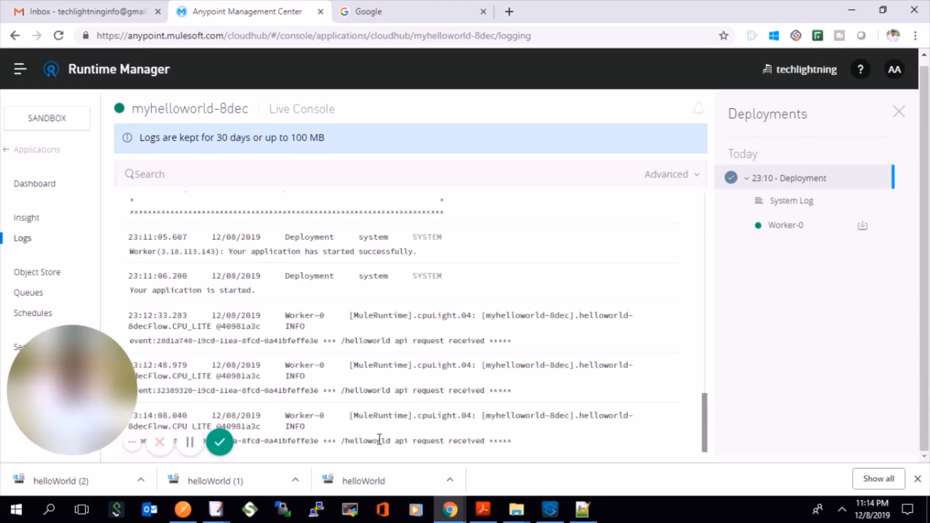
{"action": "left_click_drag", "start_coordinate": [379, 441], "coordinate": [498, 441]}
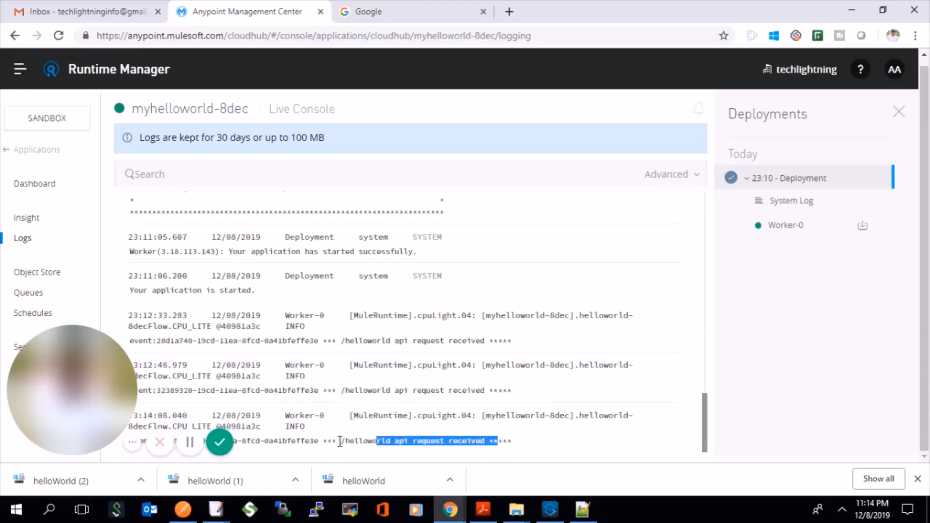
{"action": "left_click_drag", "start_coordinate": [339, 442], "coordinate": [537, 451]}
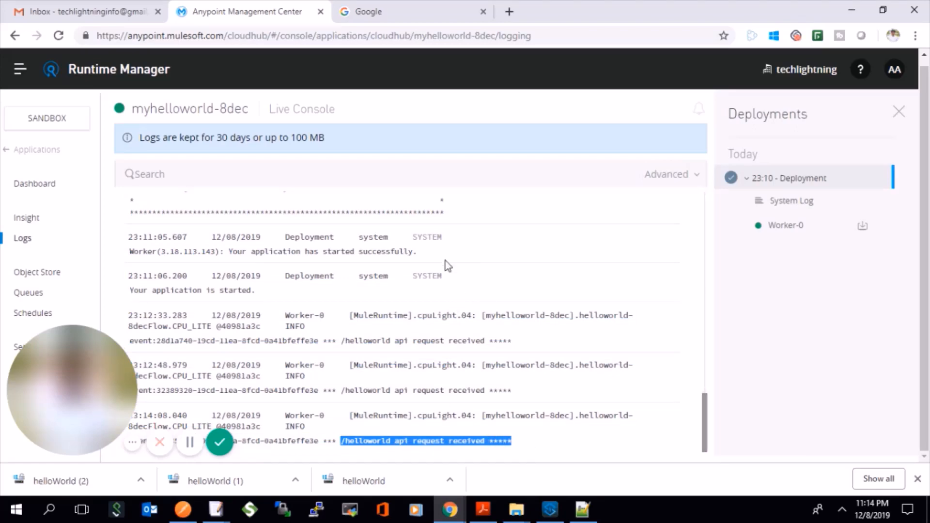
Open the Insight page of myhelloworld-8dec and look over its transaction timeline and entries
{"action": "left_click", "coordinate": [31, 221]}
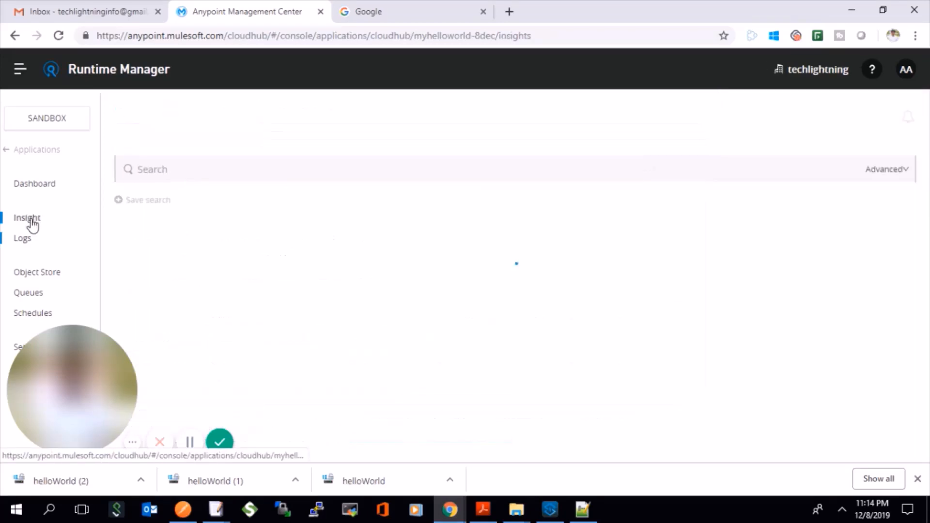
{"action": "scroll", "coordinate": [419, 394], "scroll_direction": "down", "scroll_amount": 1}
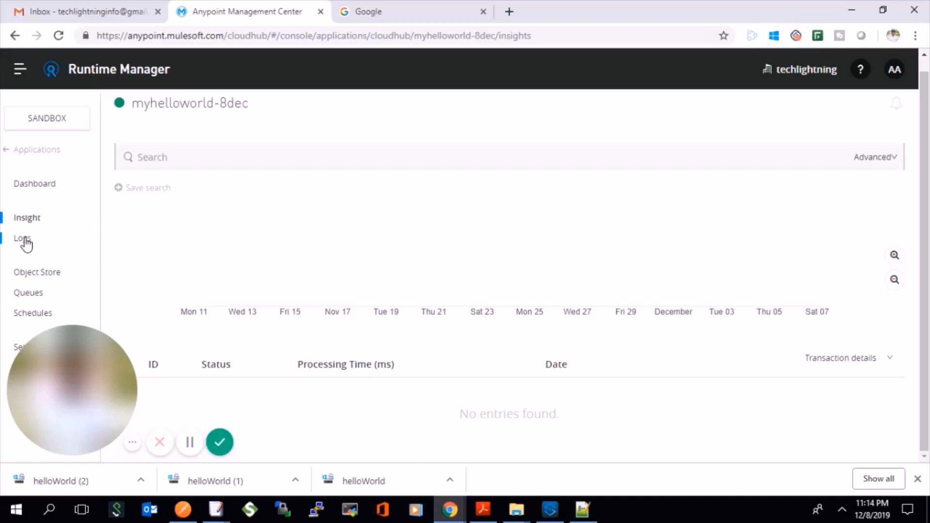
{"action": "left_click_drag", "start_coordinate": [84, 417], "coordinate": [859, 418]}
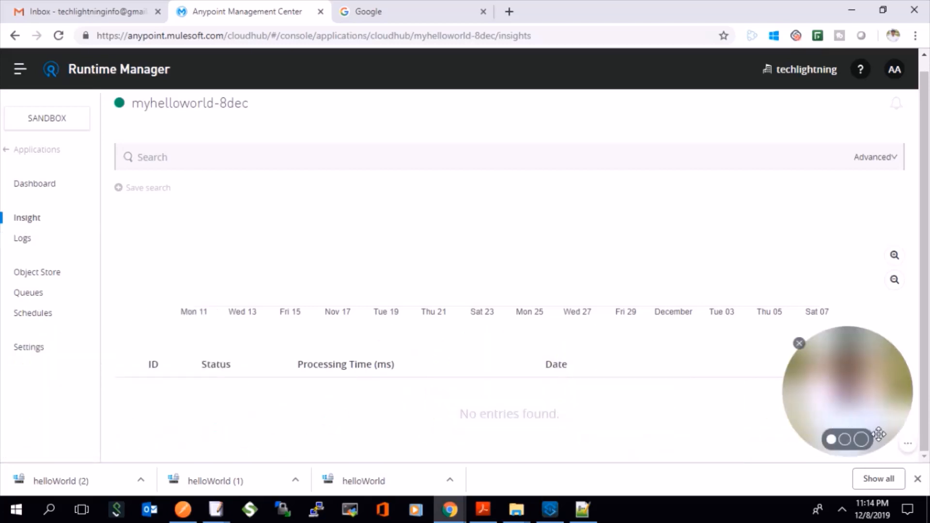
Open the settings of myhelloworld-8dec and set its Insight option to Metadata and Replay
{"action": "left_click", "coordinate": [21, 352]}
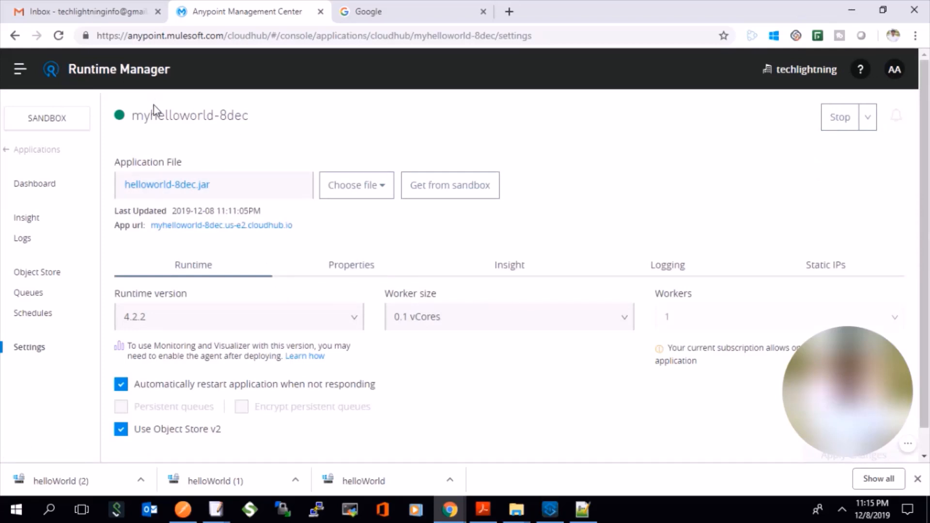
{"action": "double_click", "coordinate": [173, 112]}
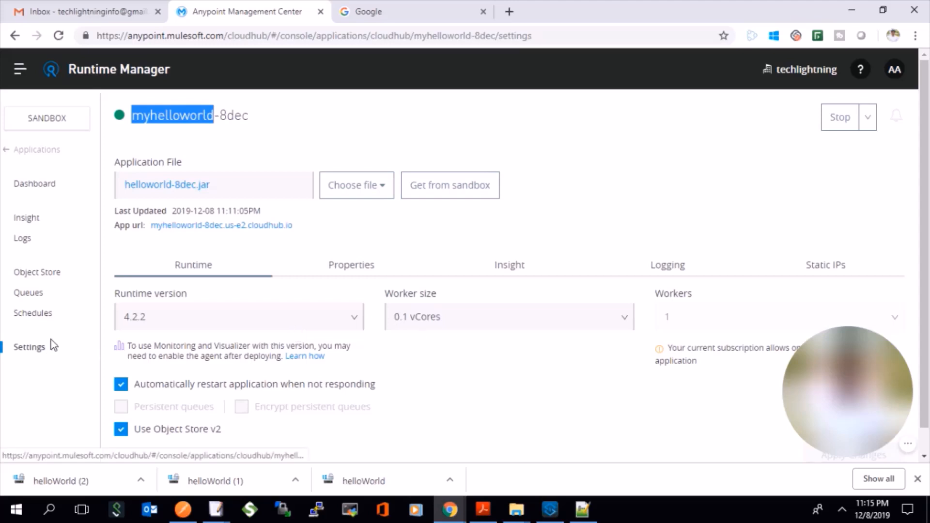
{"action": "left_click", "coordinate": [515, 276]}
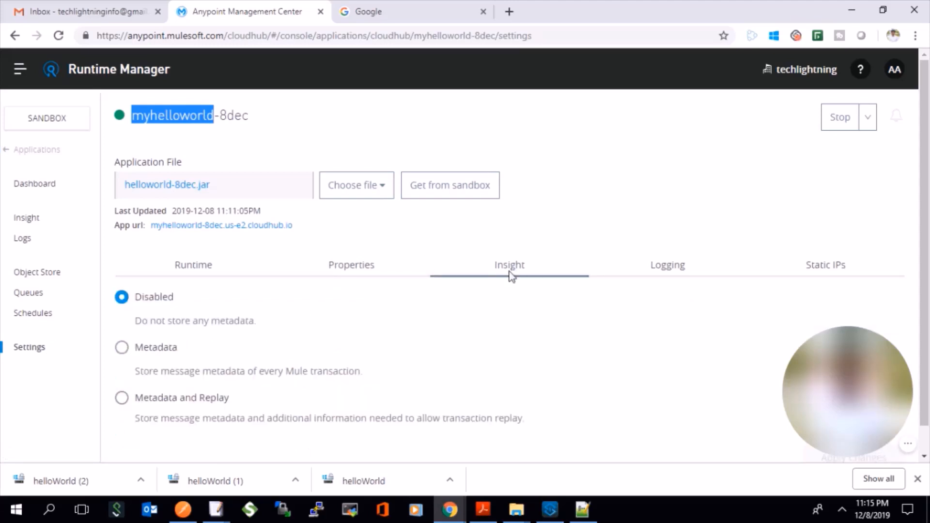
{"action": "left_click", "coordinate": [122, 399]}
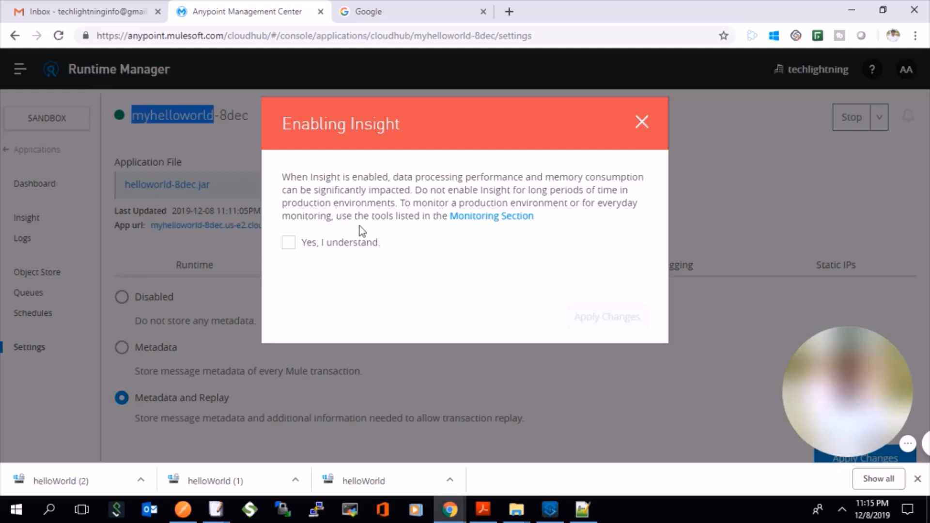
Read and acknowledge the Enabling Insight performance warning, and apply the changes to the application
{"action": "double_click", "coordinate": [425, 180]}
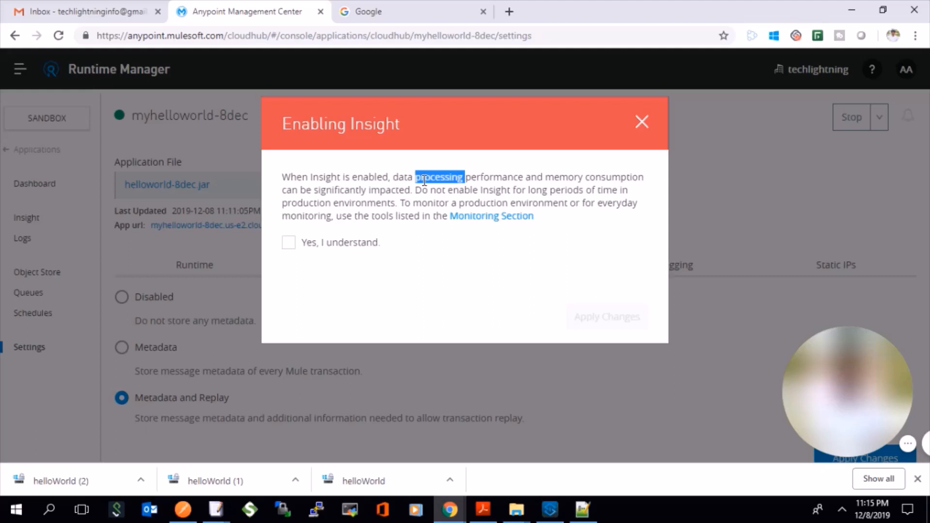
{"action": "left_click", "coordinate": [343, 250]}
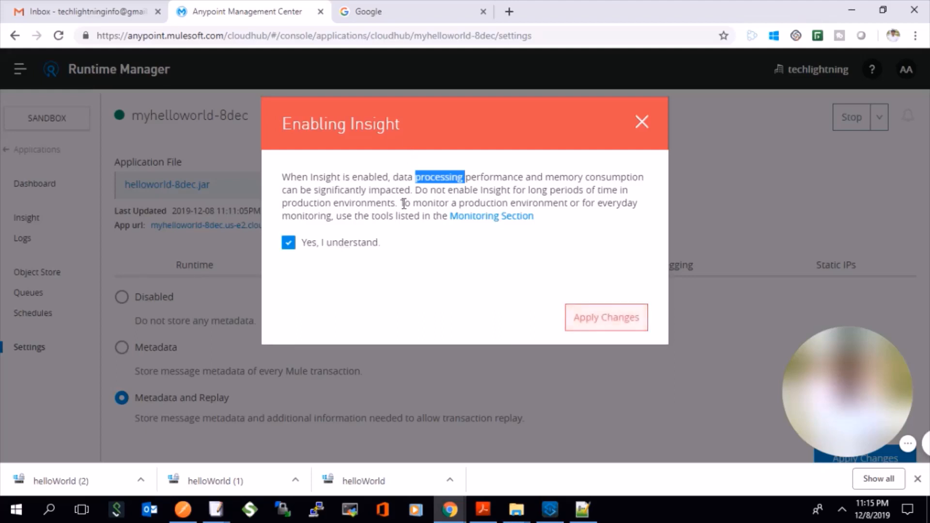
{"action": "left_click", "coordinate": [543, 178]}
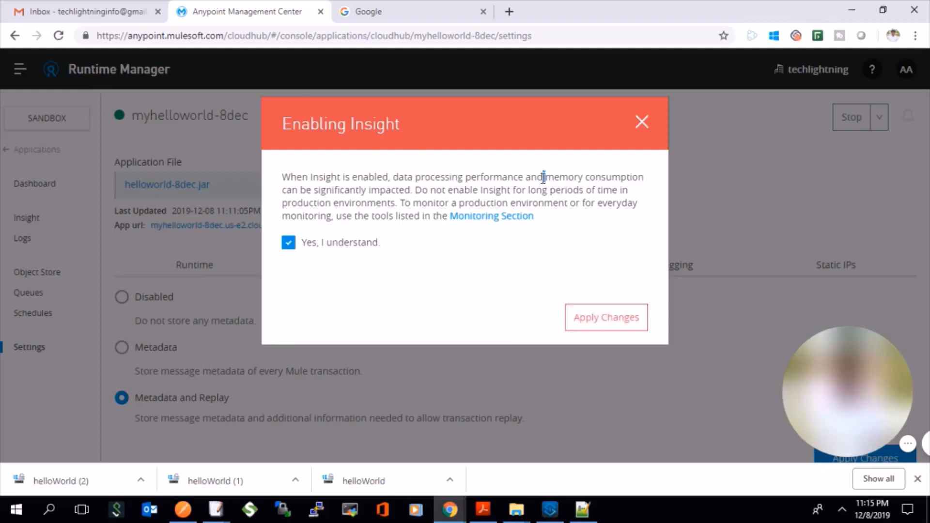
{"action": "left_click", "coordinate": [608, 310]}
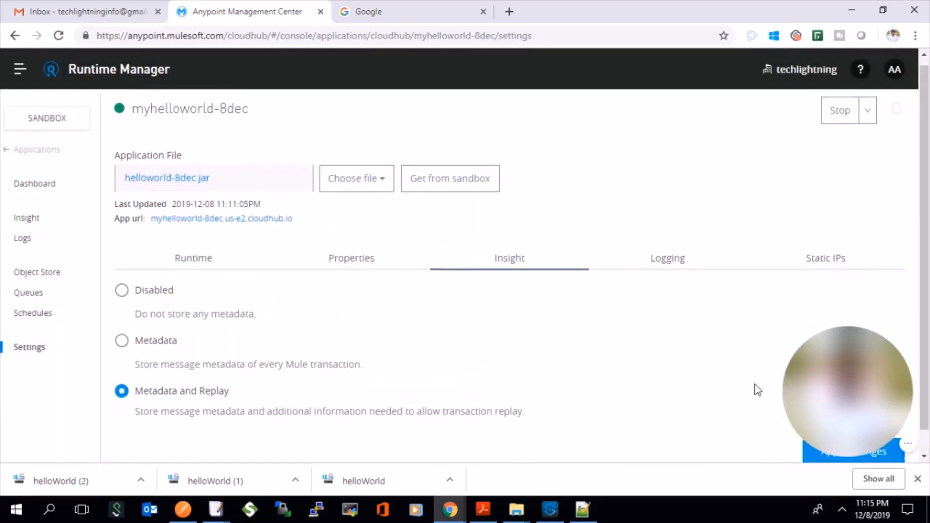
{"action": "left_click_drag", "start_coordinate": [791, 395], "coordinate": [623, 464]}
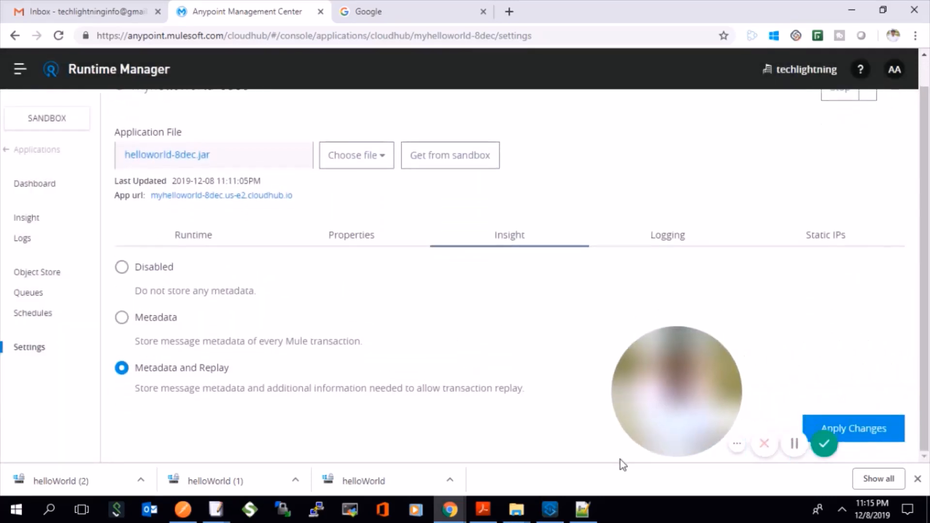
{"action": "left_click", "coordinate": [866, 433]}
{"action": "left_click_drag", "start_coordinate": [593, 411], "coordinate": [60, 437]}
{"action": "left_click_drag", "start_coordinate": [141, 445], "coordinate": [58, 450]}
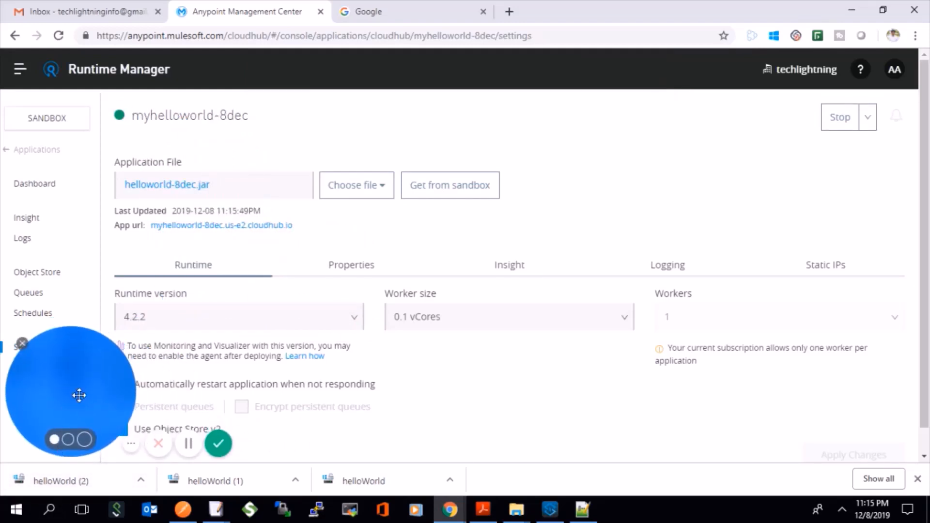
{"action": "left_click_drag", "start_coordinate": [79, 395], "coordinate": [79, 395]}
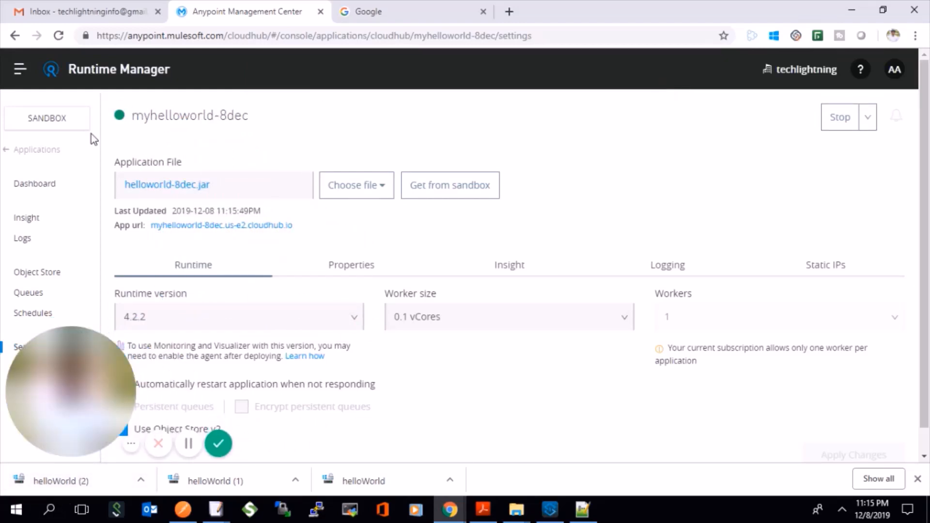
Open the application's logs, and send the /helloworld GET request three times in Postman
{"action": "left_click", "coordinate": [48, 189]}
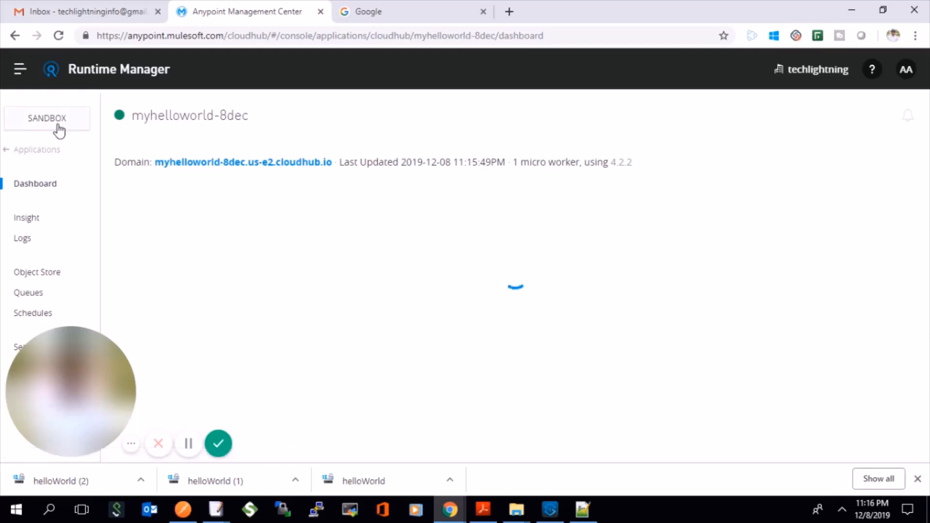
{"action": "left_click", "coordinate": [25, 240]}
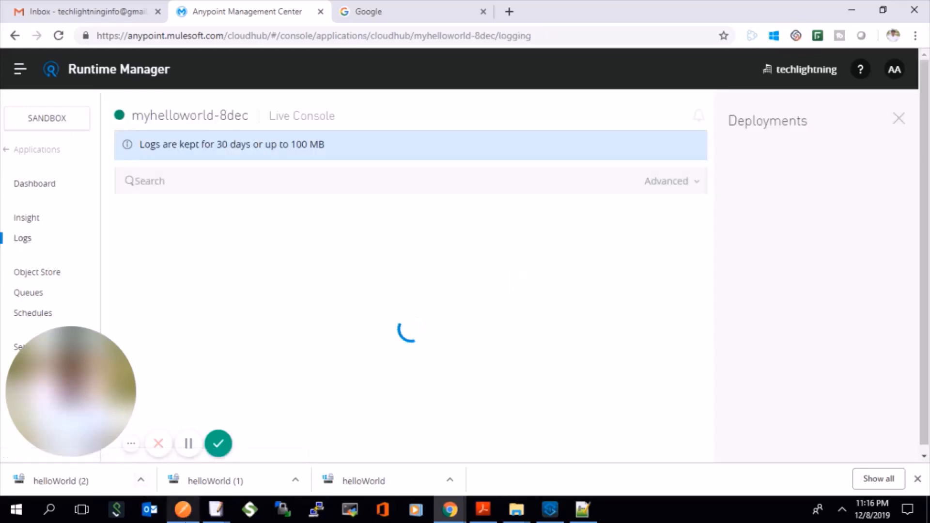
{"action": "left_click", "coordinate": [187, 516]}
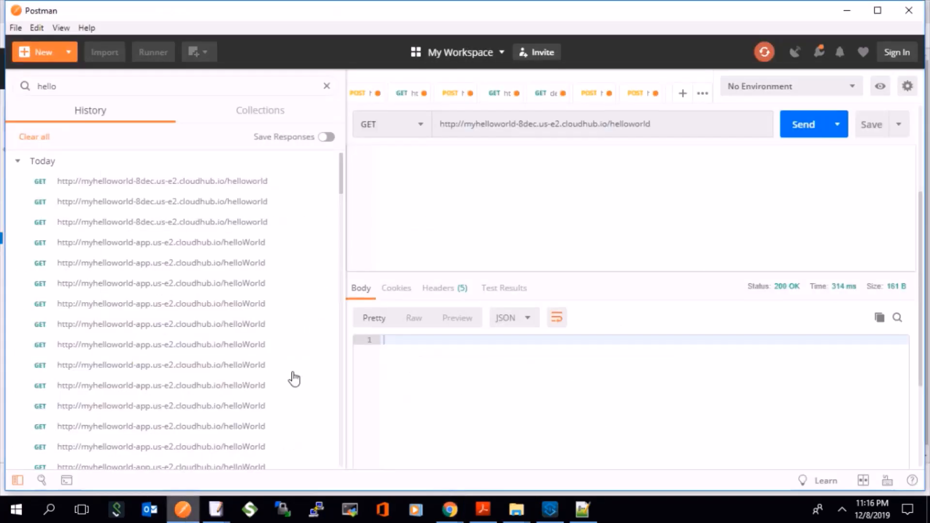
{"action": "left_click", "coordinate": [797, 131]}
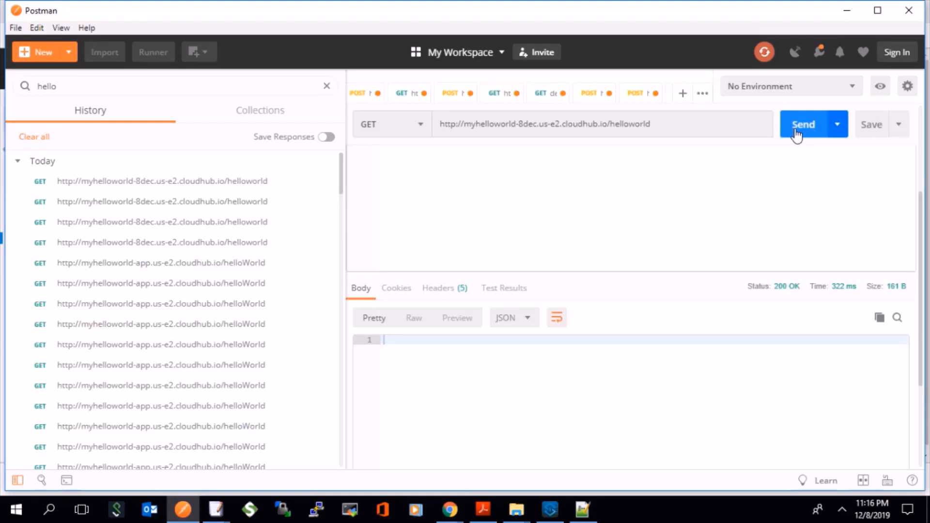
{"action": "left_click", "coordinate": [796, 126]}
{"action": "left_click", "coordinate": [796, 132]}
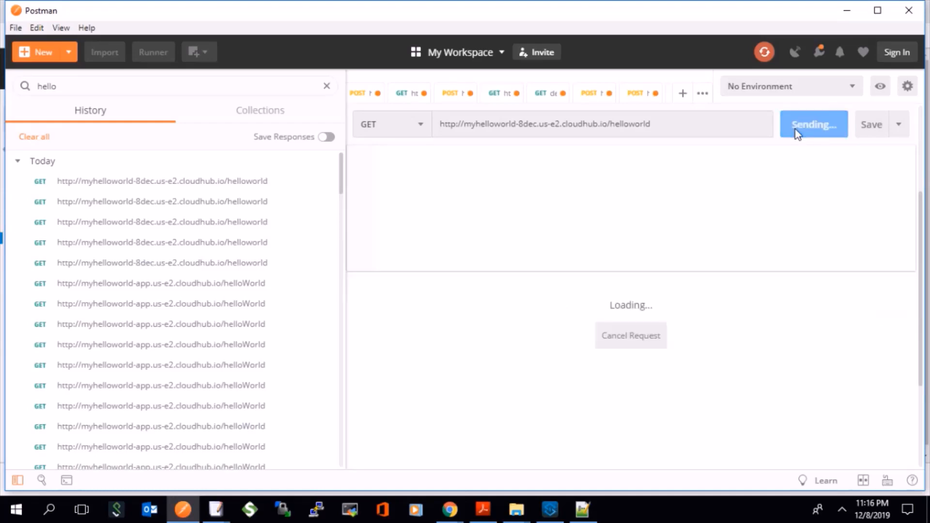
Return to the logs in Runtime Manager and highlight the message text in the three newest "/helloworld api request received" entries
{"action": "key", "text": "alt+Tab"}
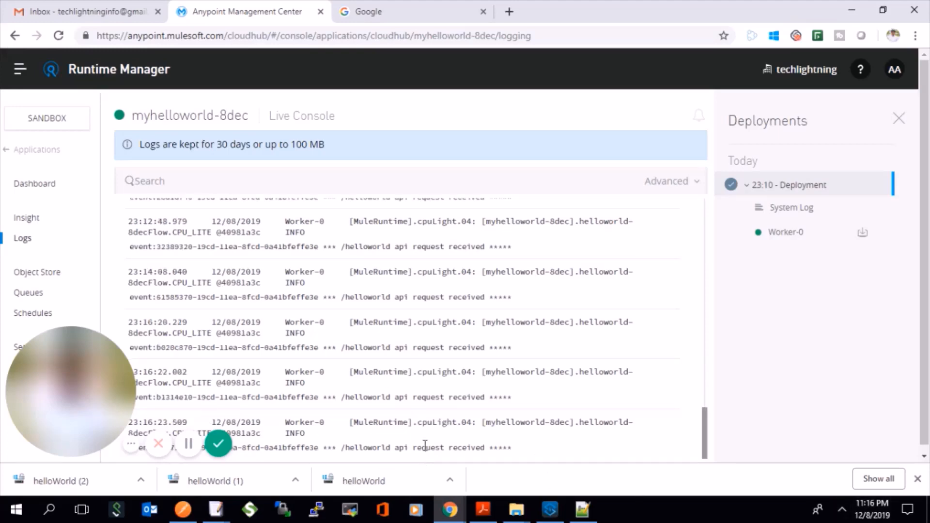
{"action": "left_click_drag", "start_coordinate": [426, 446], "coordinate": [129, 448]}
{"action": "left_click_drag", "start_coordinate": [401, 398], "coordinate": [507, 400]}
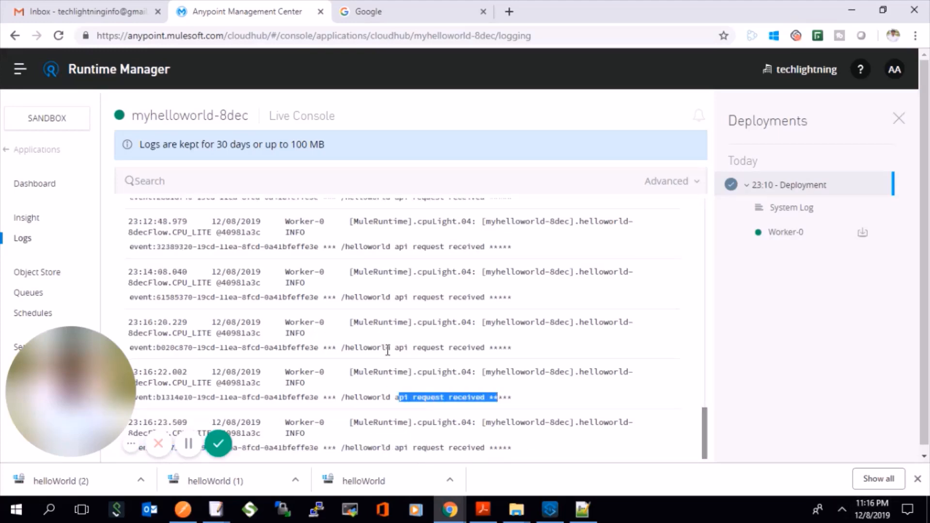
{"action": "left_click_drag", "start_coordinate": [387, 348], "coordinate": [507, 349]}
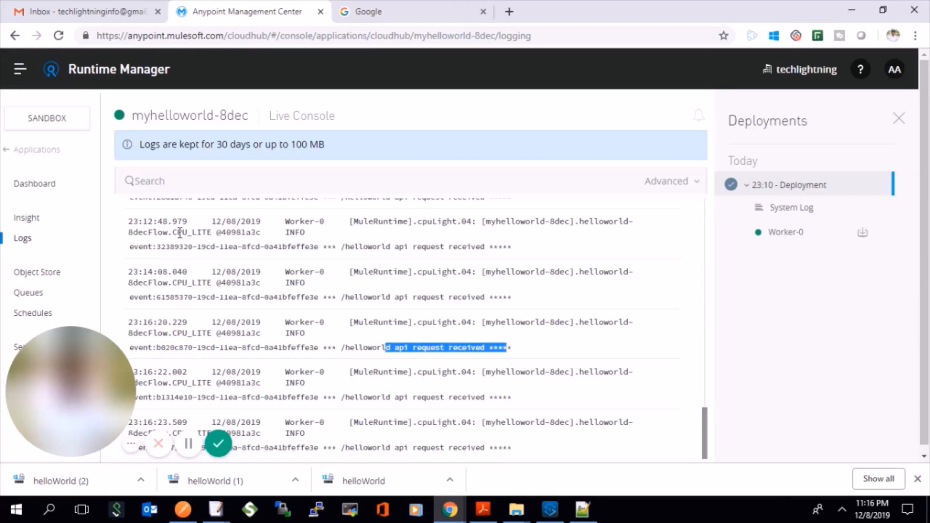
Check the Insight page for transactions, and inspect the Mule messages chart for the last hour on the dashboard
{"action": "left_click", "coordinate": [27, 217]}
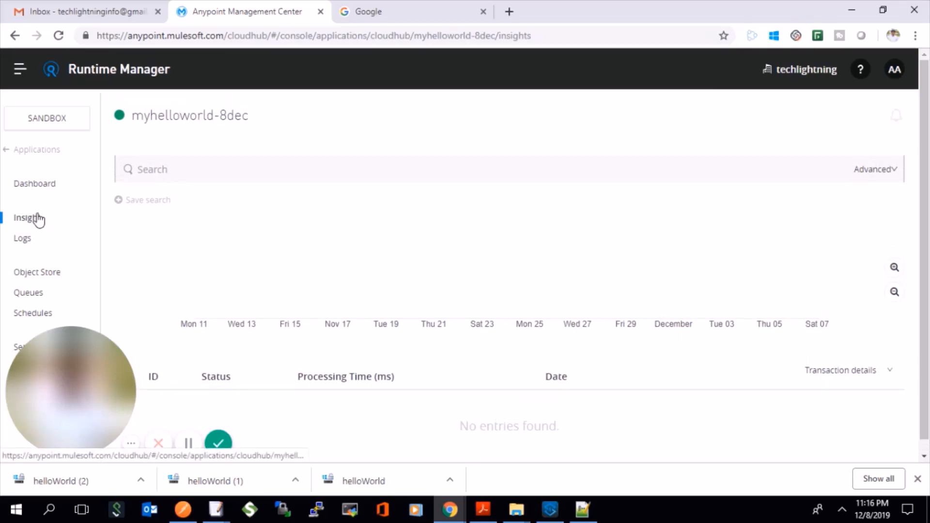
{"action": "left_click", "coordinate": [52, 186]}
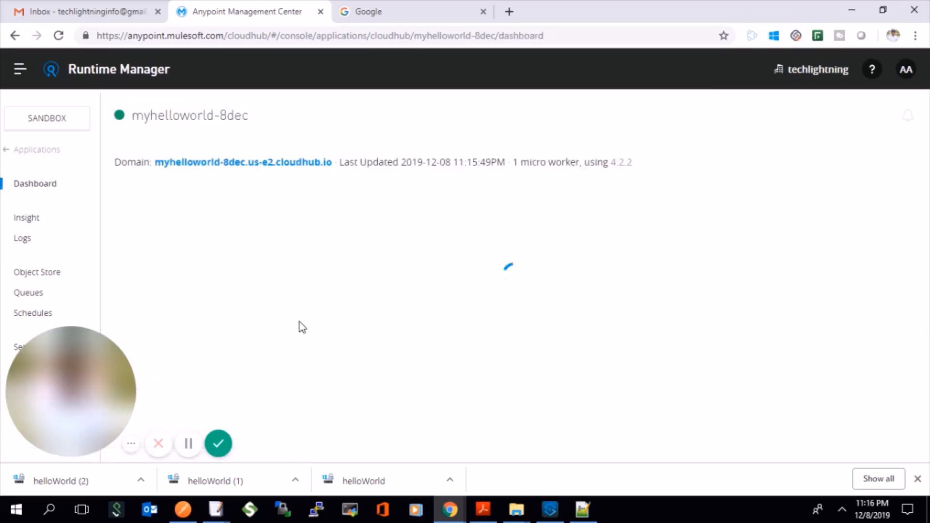
{"action": "mouse_move", "coordinate": [891, 219]}
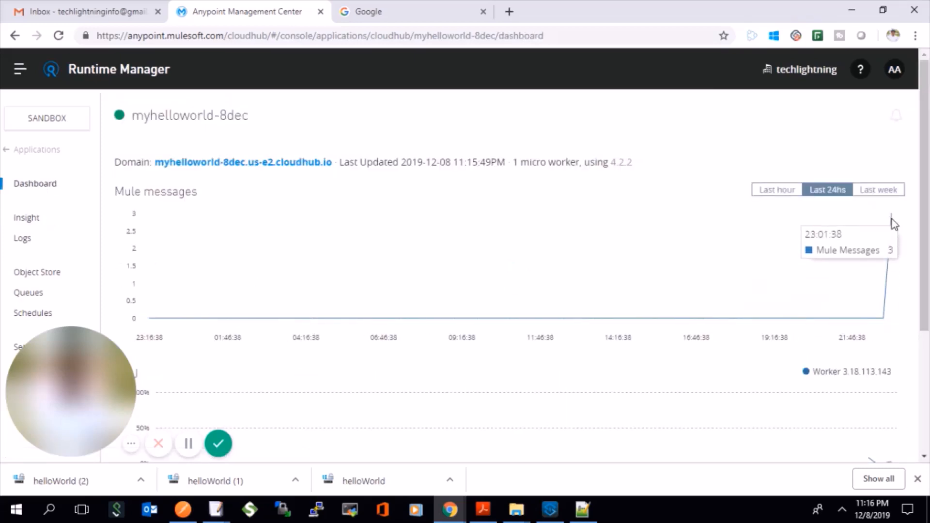
{"action": "left_click", "coordinate": [776, 190]}
{"action": "mouse_move", "coordinate": [889, 222]}
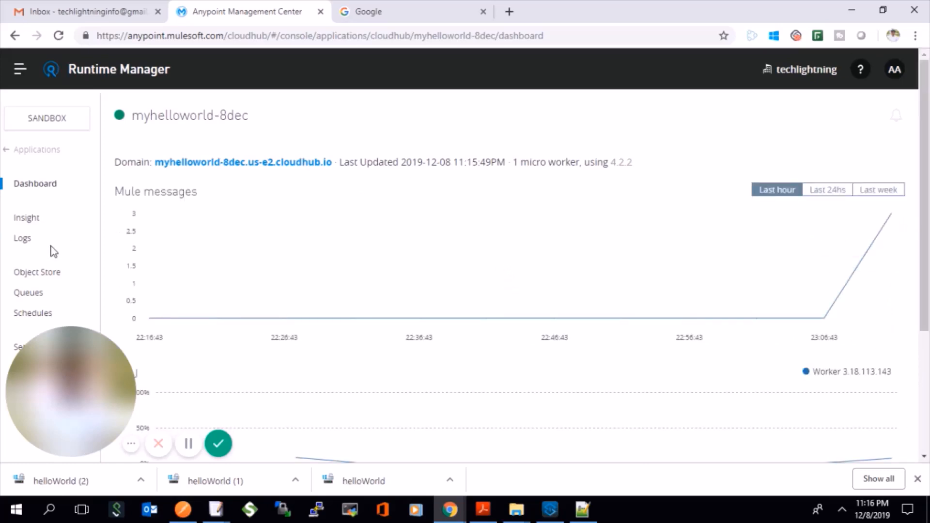
Look over the application's logs again and recheck the Insight page for recorded transactions
{"action": "left_click", "coordinate": [25, 241]}
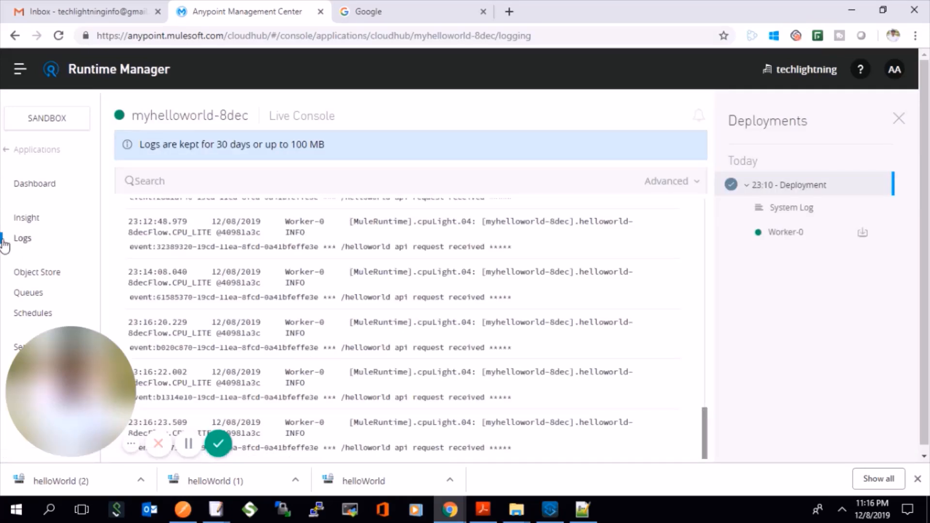
{"action": "left_click", "coordinate": [27, 219]}
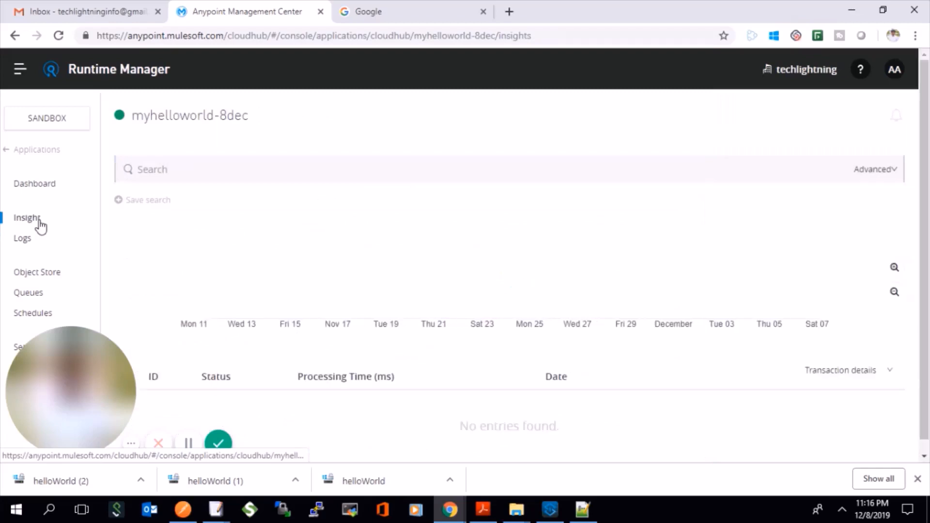
{"action": "scroll", "coordinate": [586, 307], "scroll_direction": "down", "scroll_amount": 1}
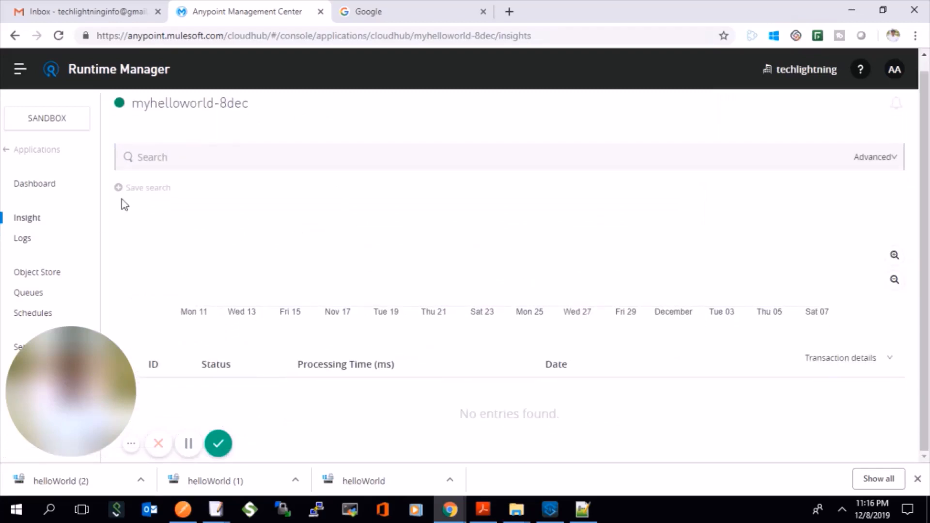
Go back to the list of applications and reopen myhelloworld-8dec to view its logs
{"action": "left_click", "coordinate": [51, 186]}
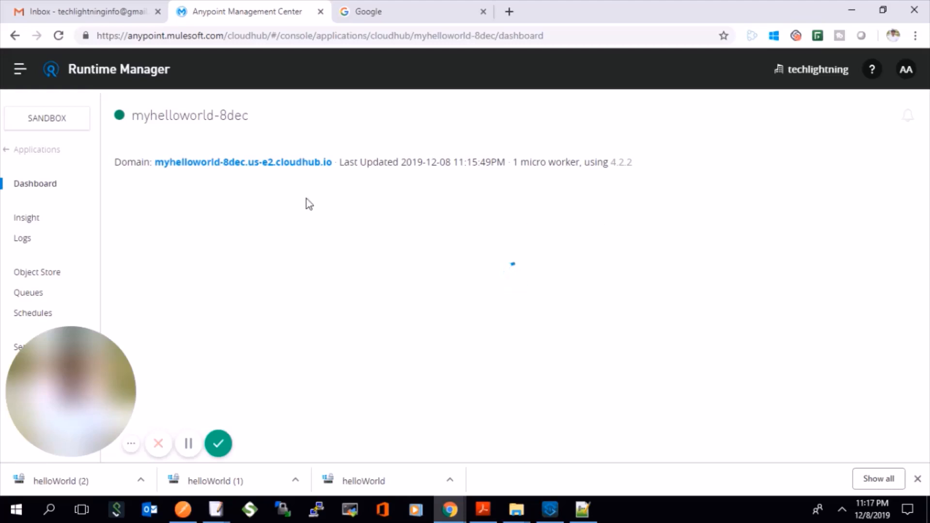
{"action": "left_click", "coordinate": [49, 154]}
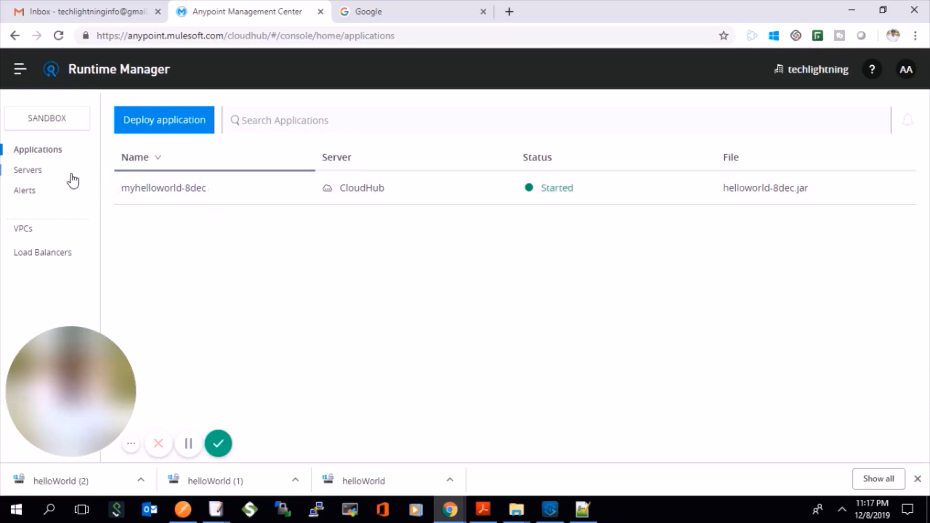
{"action": "left_click", "coordinate": [147, 189]}
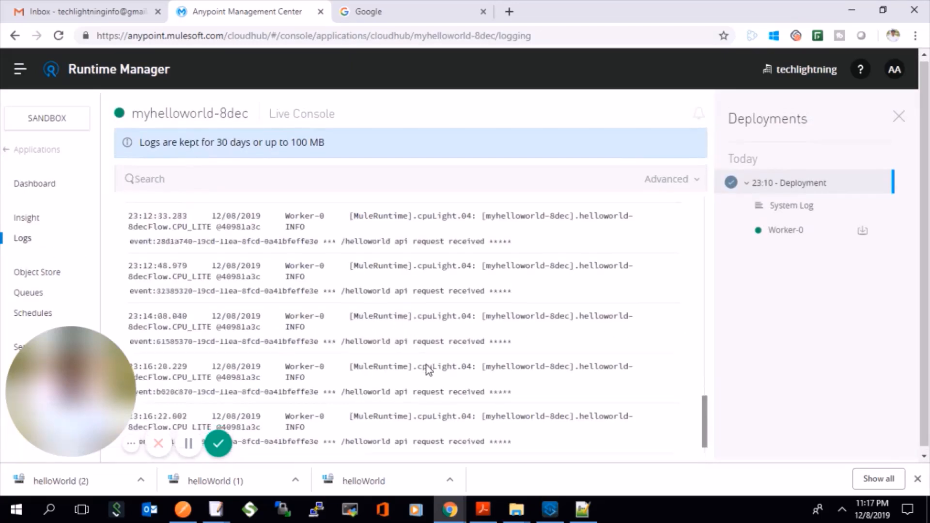
Reload the Insight page and expand the transaction dated 12/08/2019 23:16:23 to examine its flow events
{"action": "left_click", "coordinate": [49, 221]}
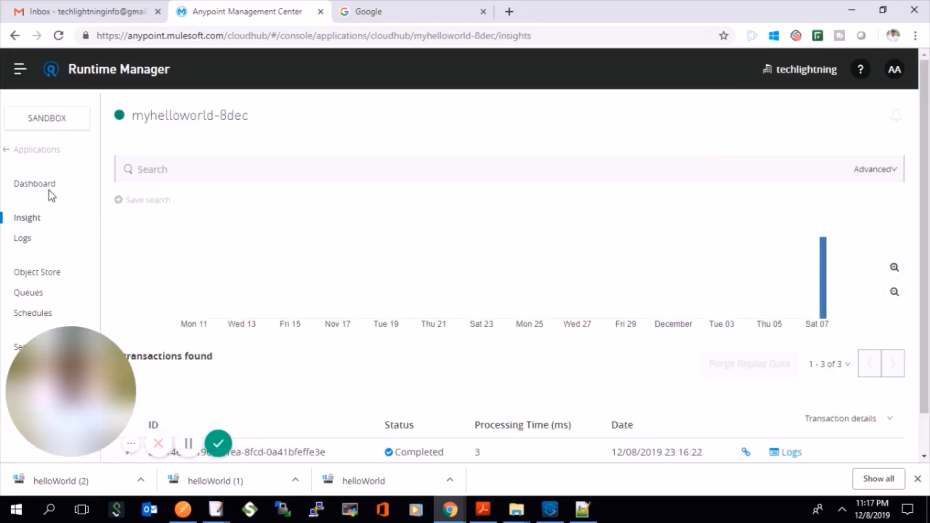
{"action": "left_click", "coordinate": [54, 186]}
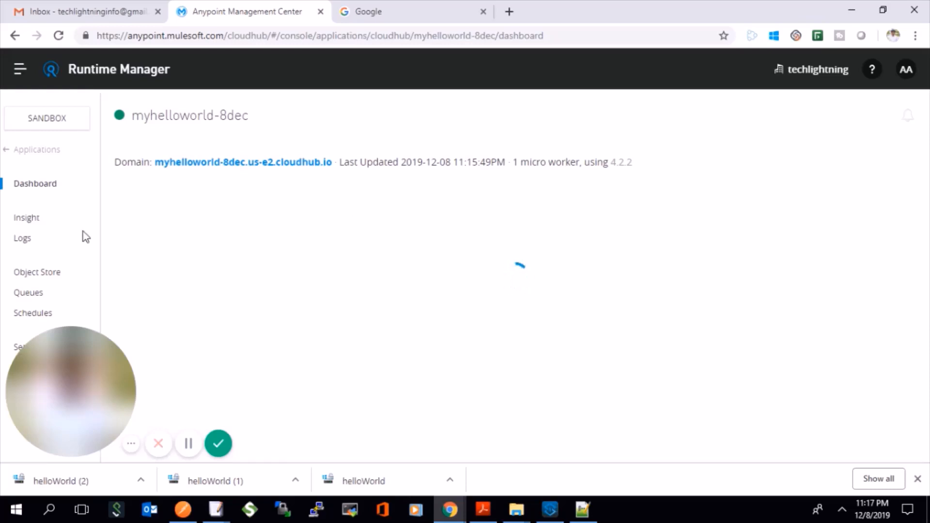
{"action": "left_click", "coordinate": [30, 223]}
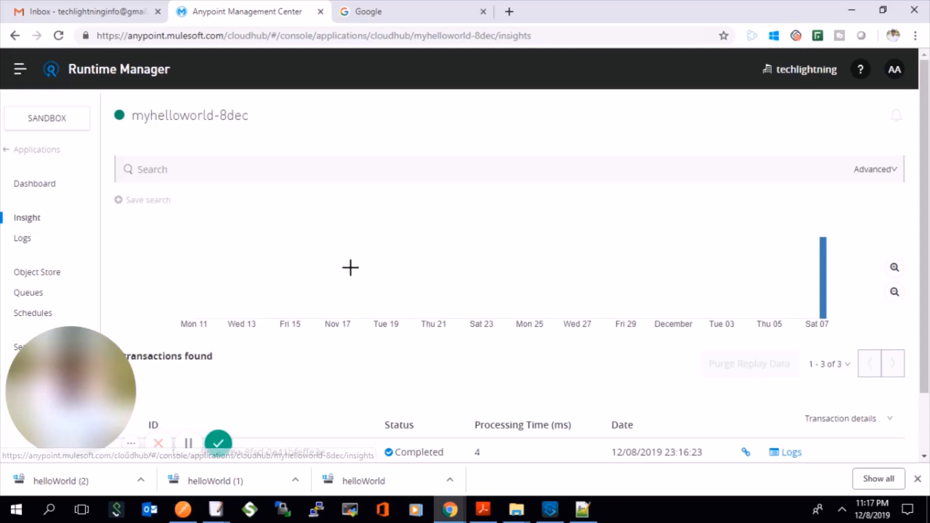
{"action": "scroll", "coordinate": [351, 268], "scroll_direction": "down", "scroll_amount": 2}
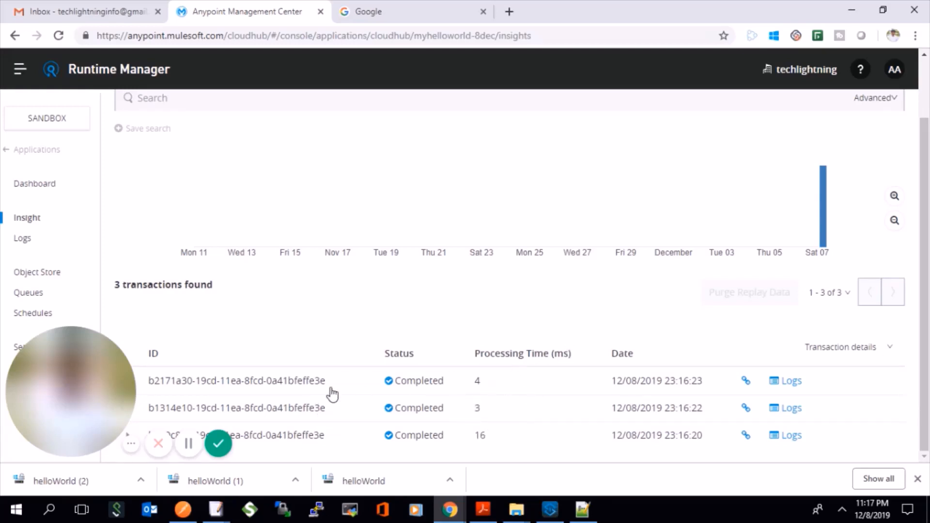
{"action": "left_click", "coordinate": [309, 386]}
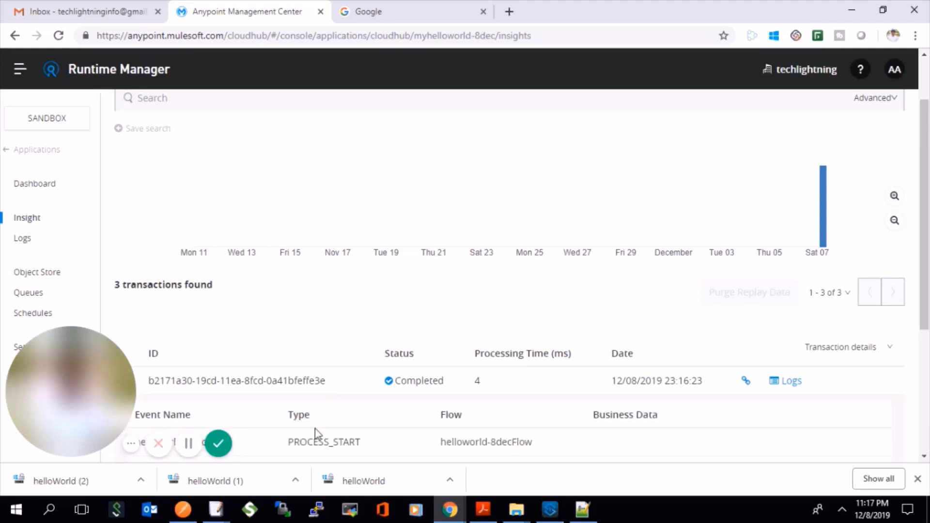
{"action": "scroll", "coordinate": [315, 431], "scroll_direction": "down", "scroll_amount": 5}
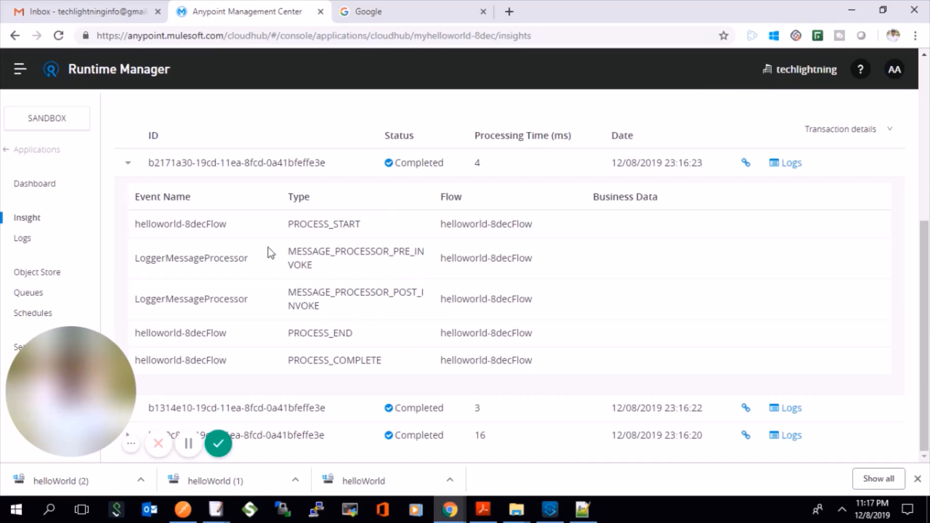
Examine the expanded transaction's business data and logger events, collapse it, and show the advanced transaction search filters
{"action": "double_click", "coordinate": [652, 197]}
{"action": "double_click", "coordinate": [196, 259]}
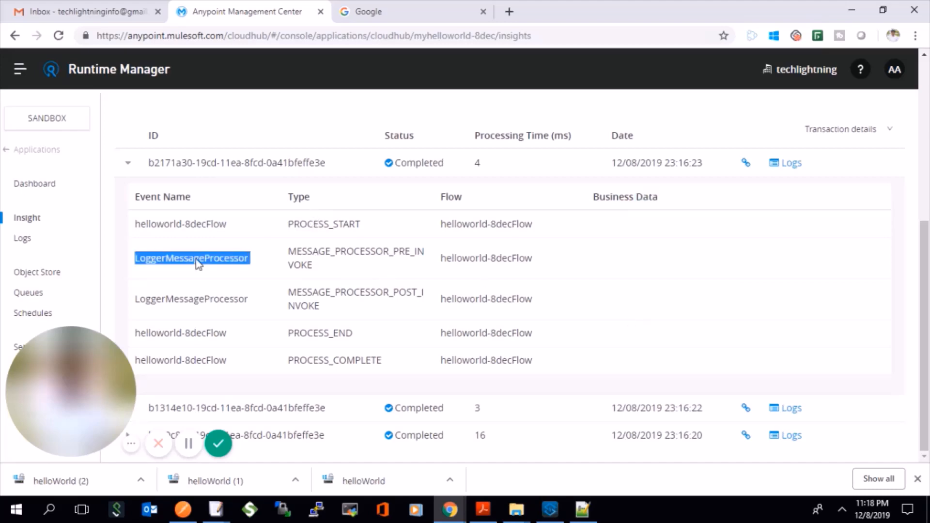
{"action": "scroll", "coordinate": [352, 276], "scroll_direction": "up", "scroll_amount": 3}
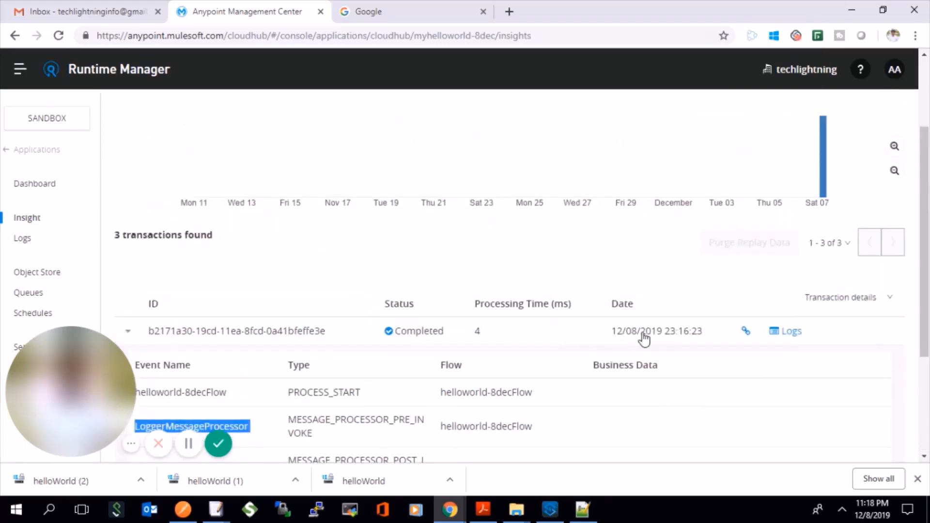
{"action": "left_click", "coordinate": [191, 331]}
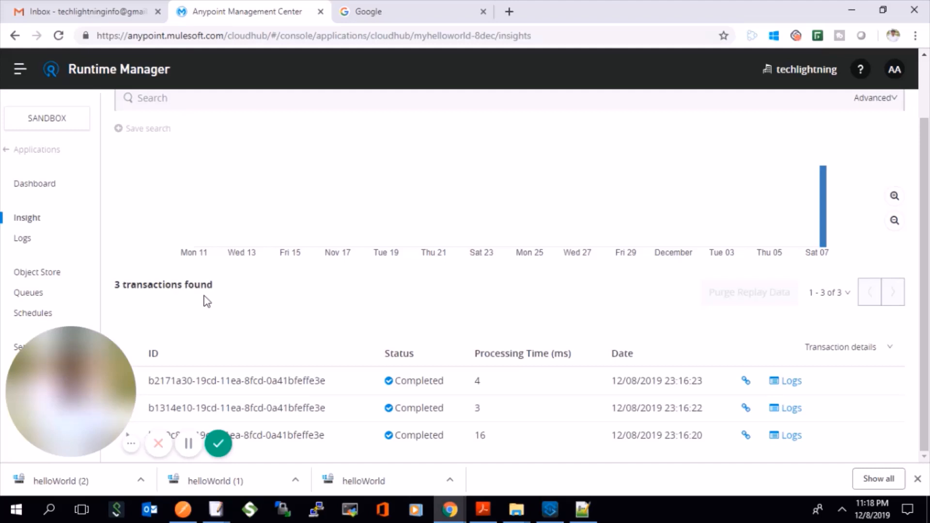
{"action": "scroll", "coordinate": [526, 194], "scroll_direction": "up", "scroll_amount": 2}
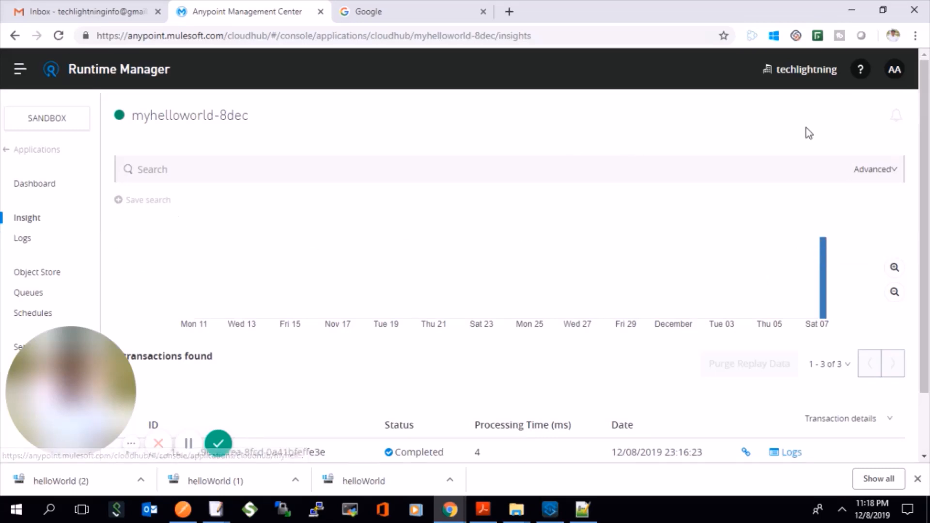
{"action": "left_click", "coordinate": [871, 172]}
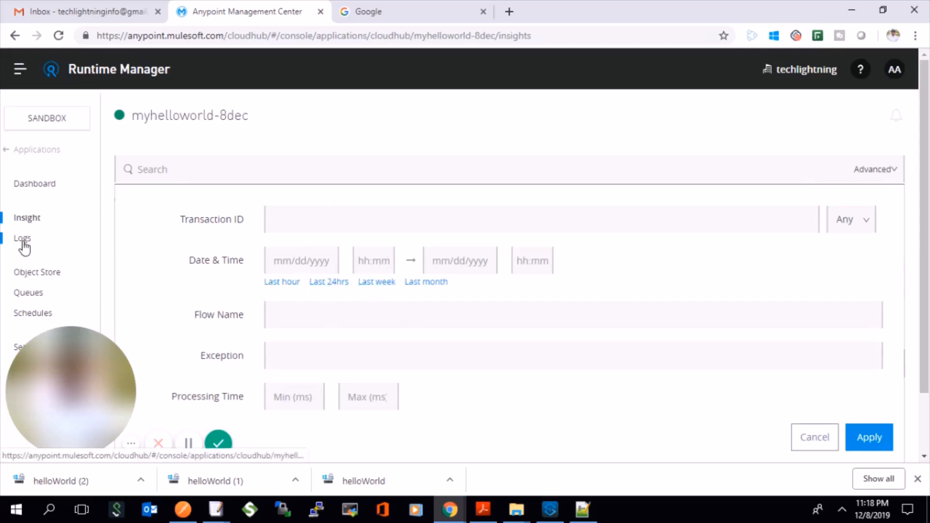
Inspect the last hour's Mule messages, CPU and memory charts on the dashboard, and return to the Insight transactions list
{"action": "double_click", "coordinate": [50, 189]}
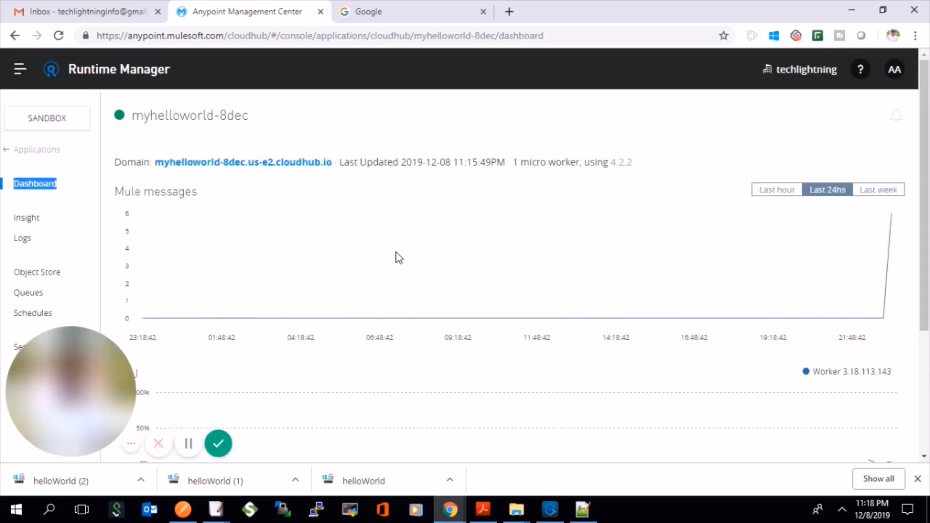
{"action": "left_click", "coordinate": [777, 190]}
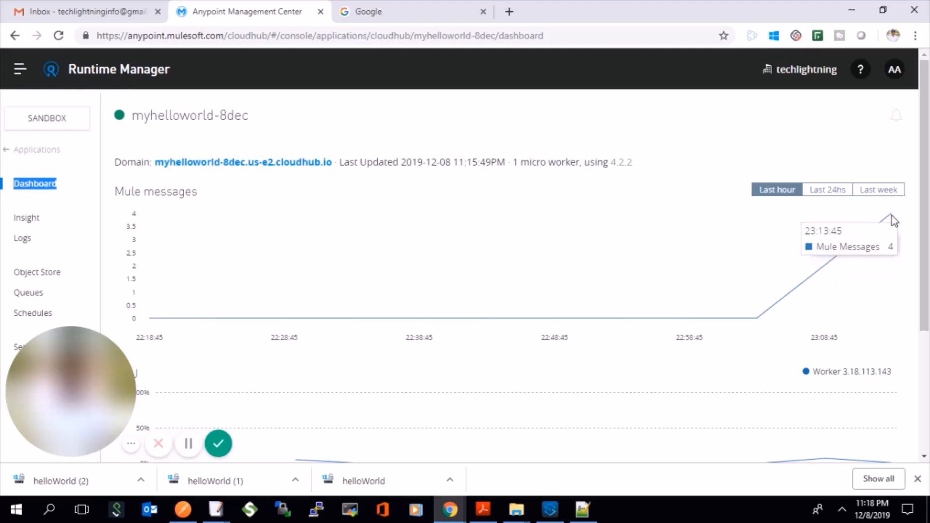
{"action": "scroll", "coordinate": [653, 265], "scroll_direction": "down", "scroll_amount": 3}
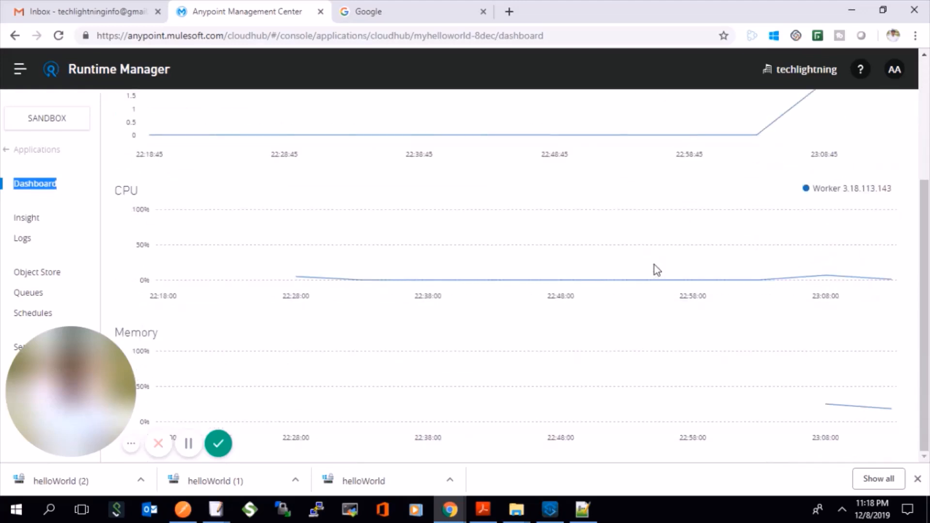
{"action": "scroll", "coordinate": [260, 191], "scroll_direction": "up", "scroll_amount": 2}
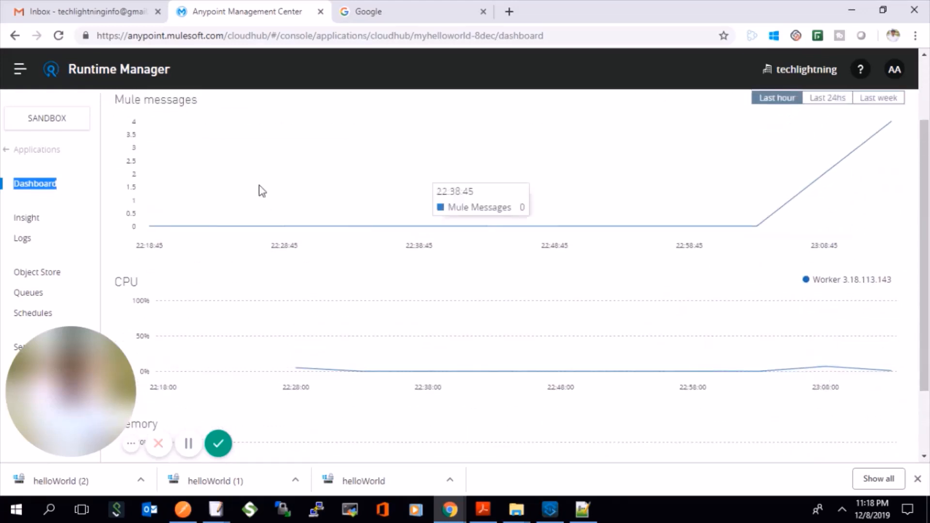
{"action": "left_click", "coordinate": [27, 219]}
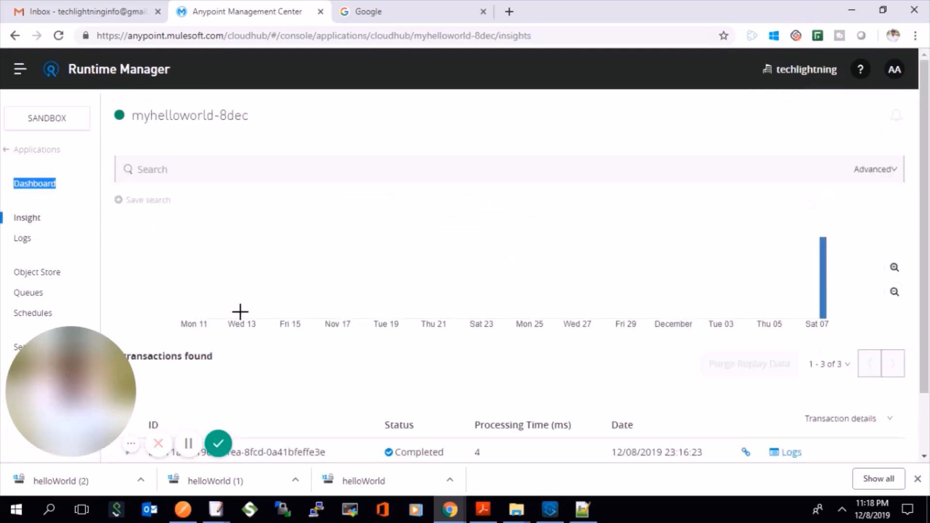
{"action": "scroll", "coordinate": [281, 291], "scroll_direction": "down", "scroll_amount": 2}
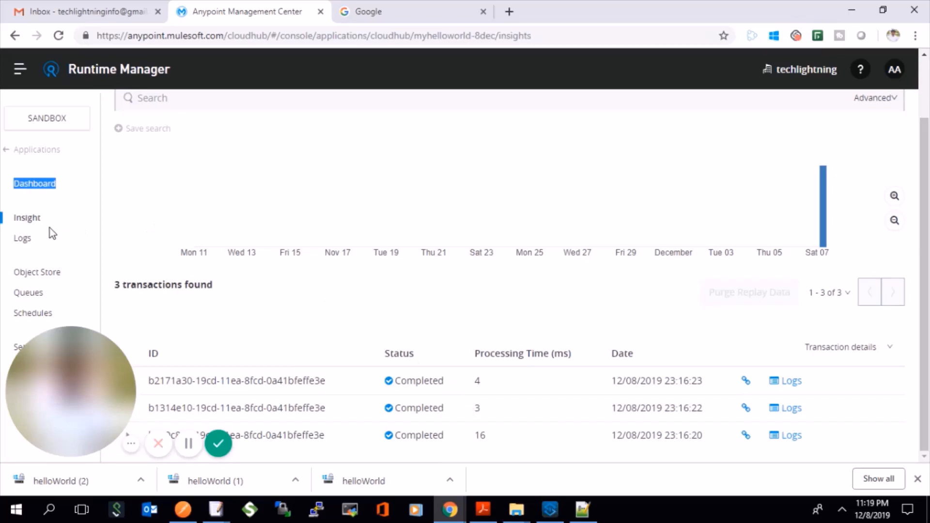
Open the application's settings and review its runtime, properties and Insight options
{"action": "left_click", "coordinate": [15, 348]}
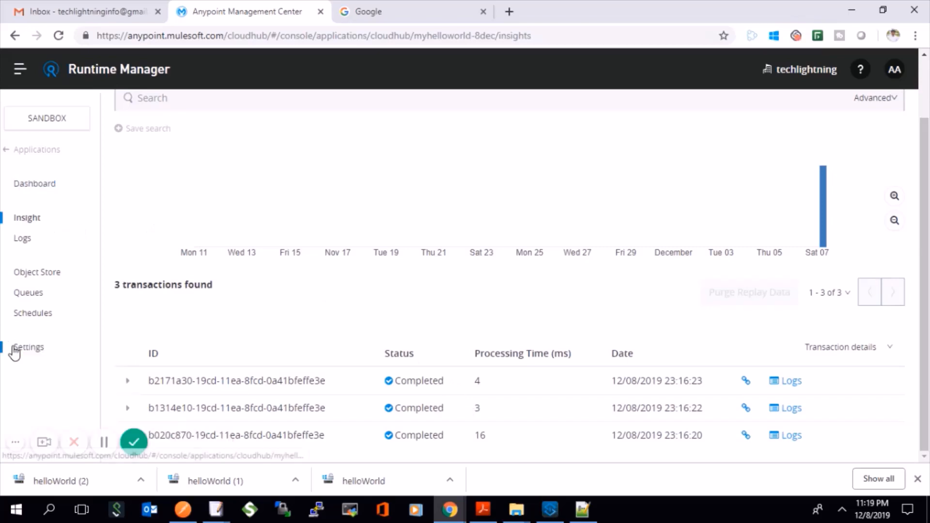
{"action": "left_click", "coordinate": [22, 347]}
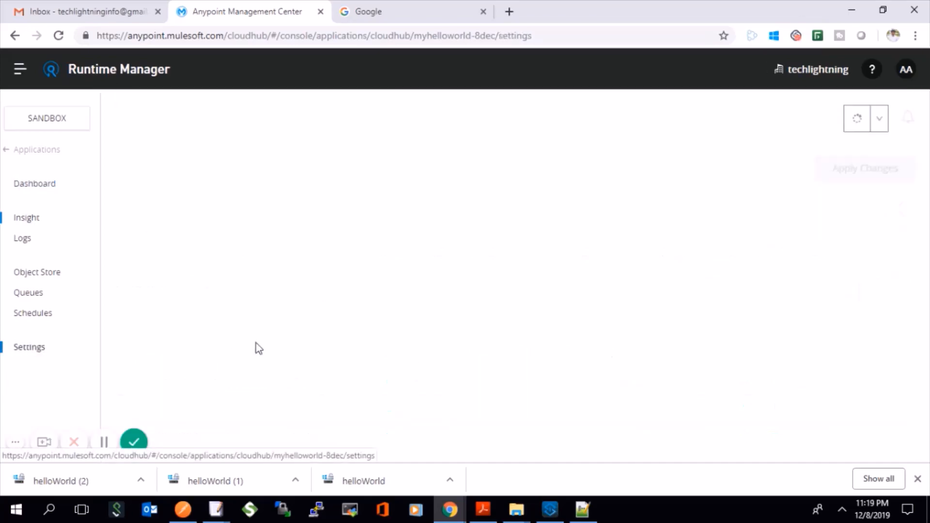
{"action": "scroll", "coordinate": [502, 403], "scroll_direction": "down", "scroll_amount": 1}
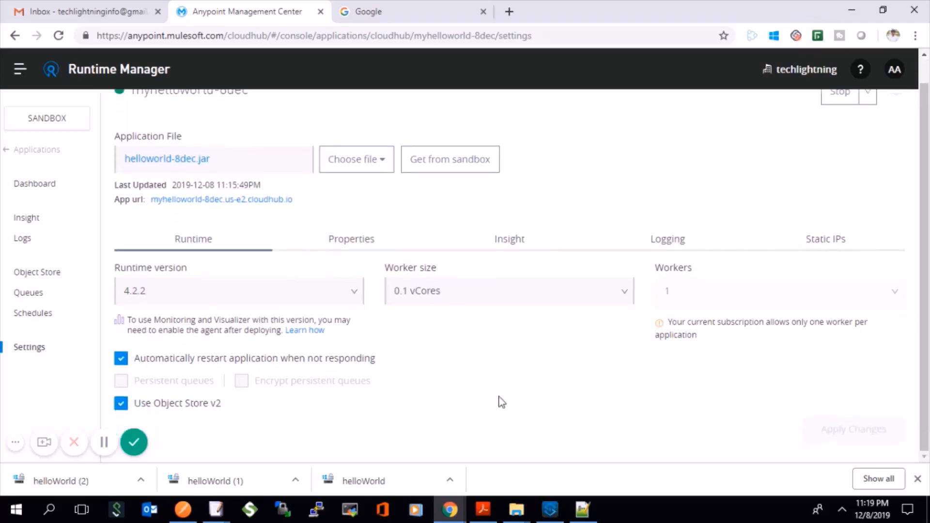
{"action": "left_click", "coordinate": [525, 242]}
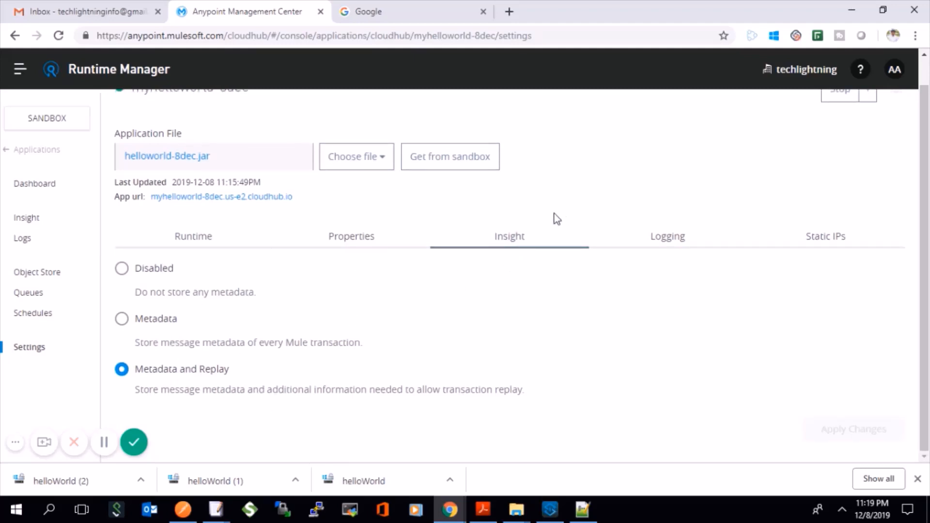
{"action": "left_click", "coordinate": [344, 235]}
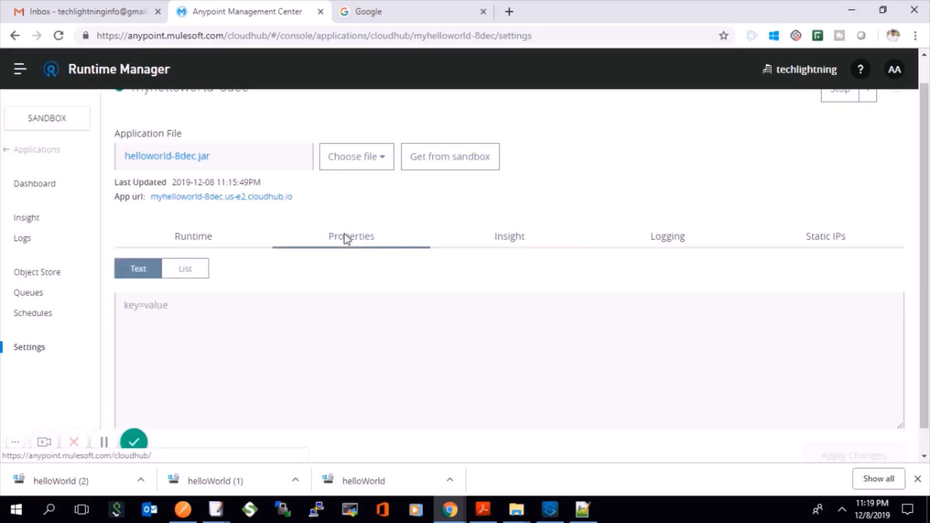
{"action": "left_click", "coordinate": [520, 236]}
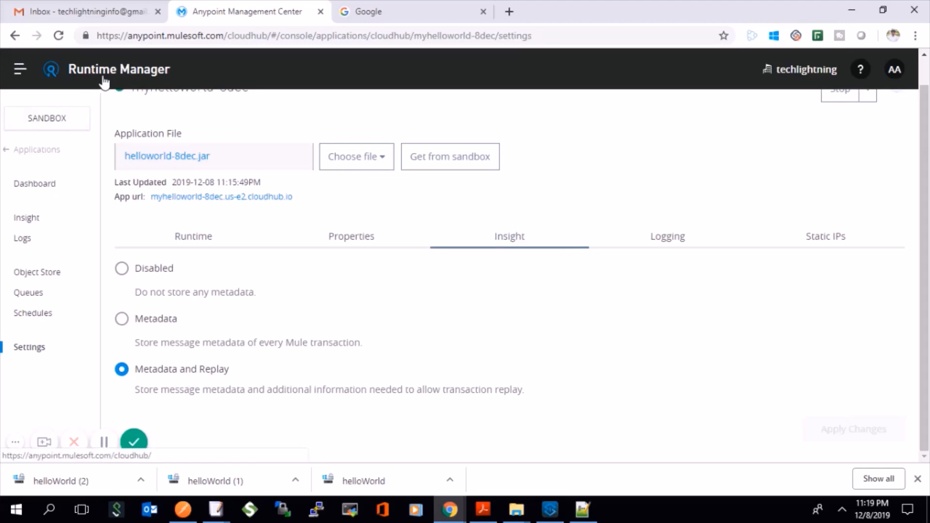
Go to Access Management and look through the audit logs for the last hour
{"action": "left_click", "coordinate": [23, 71]}
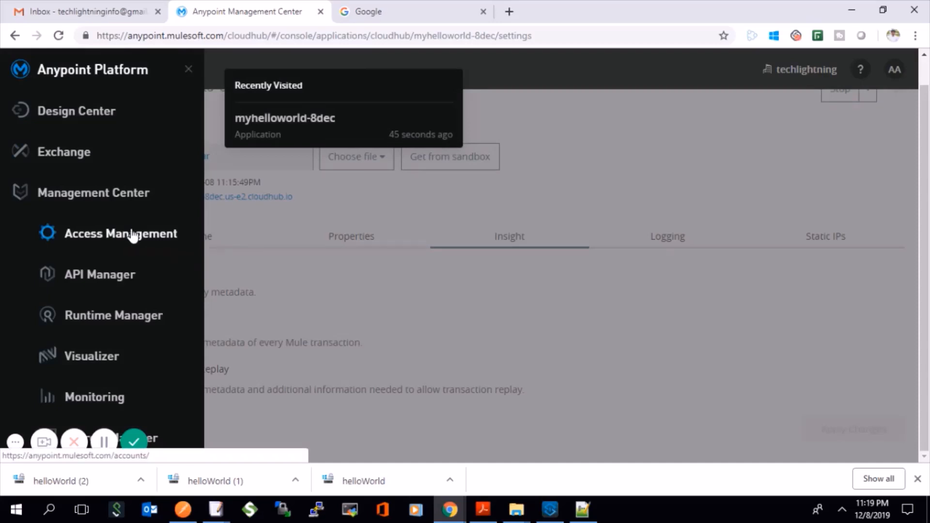
{"action": "left_click", "coordinate": [128, 233]}
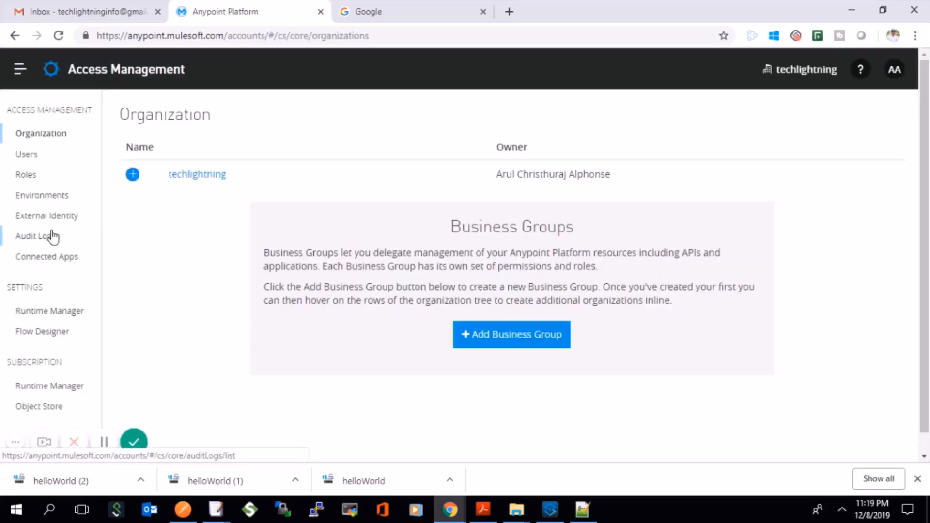
{"action": "left_click", "coordinate": [51, 236]}
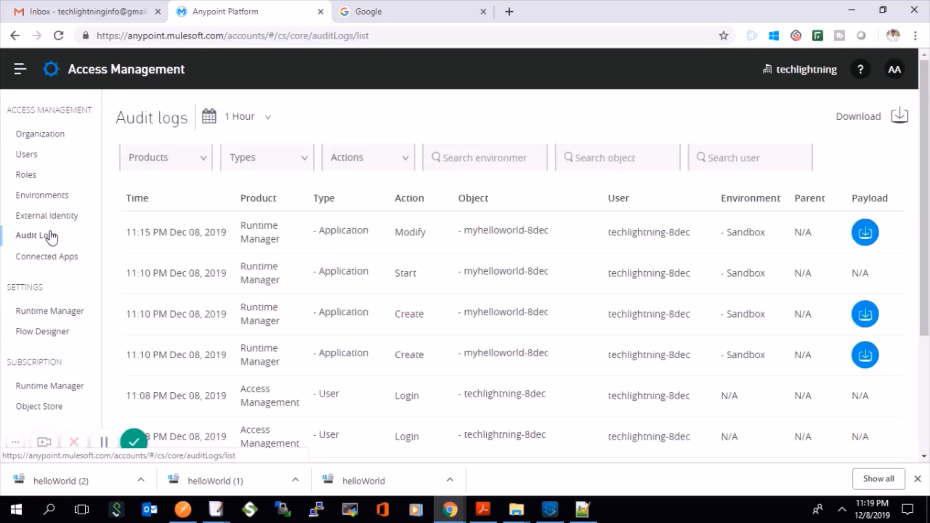
{"action": "scroll", "coordinate": [384, 342], "scroll_direction": "down", "scroll_amount": 3}
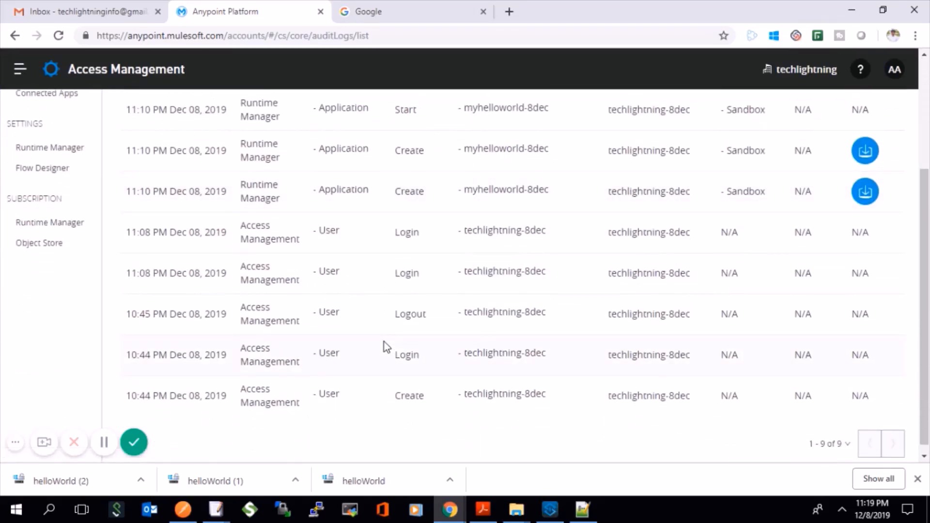
{"action": "scroll", "coordinate": [385, 342], "scroll_direction": "up", "scroll_amount": 3}
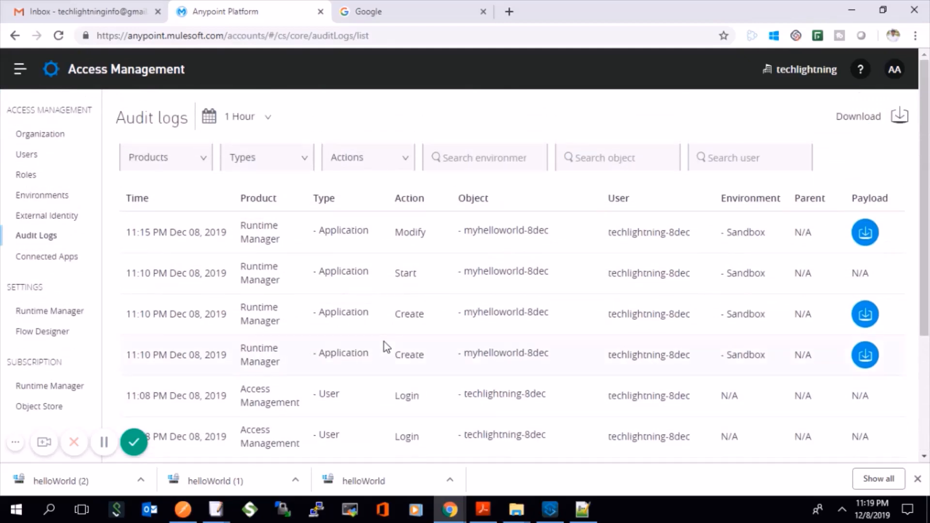
Examine the time, user, action and type of the 11:15 PM Modify entry, and read through the remaining audit log entries
{"action": "double_click", "coordinate": [194, 232]}
{"action": "triple_click", "coordinate": [611, 234]}
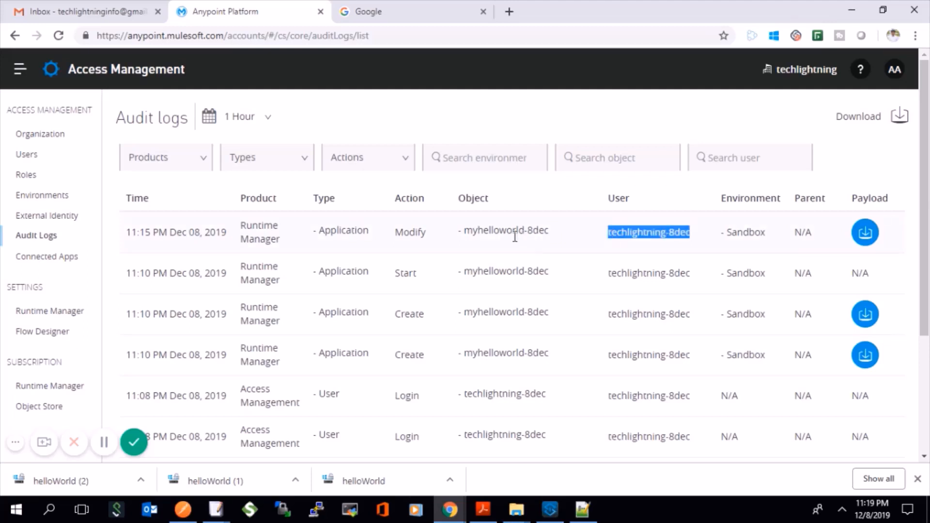
{"action": "double_click", "coordinate": [415, 235]}
{"action": "left_click", "coordinate": [328, 236]}
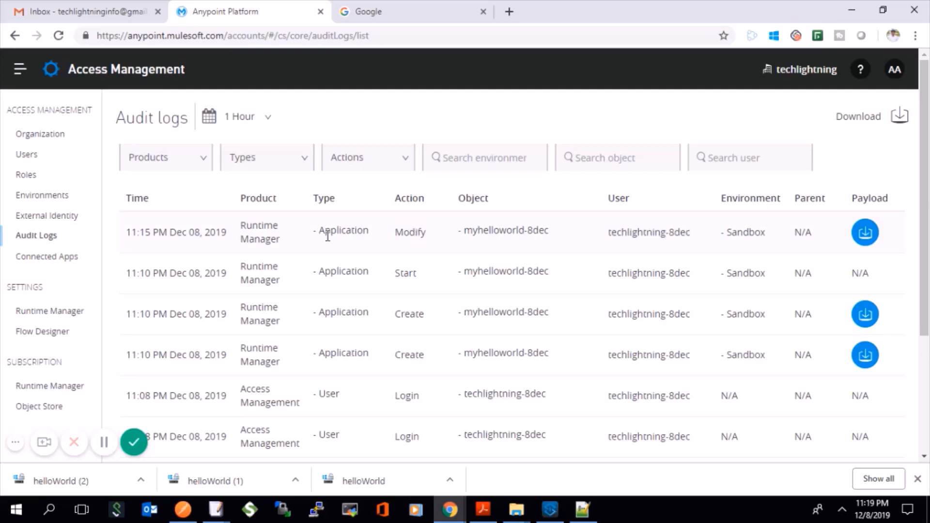
{"action": "double_click", "coordinate": [327, 236]}
{"action": "scroll", "coordinate": [442, 415], "scroll_direction": "down", "scroll_amount": 2}
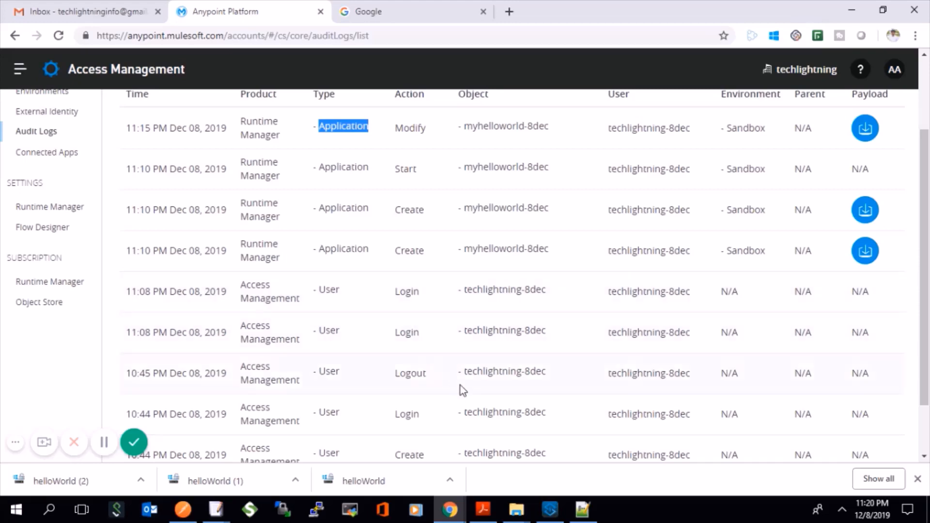
{"action": "scroll", "coordinate": [460, 385], "scroll_direction": "down", "scroll_amount": 1}
{"action": "scroll", "coordinate": [435, 286], "scroll_direction": "up", "scroll_amount": 4}
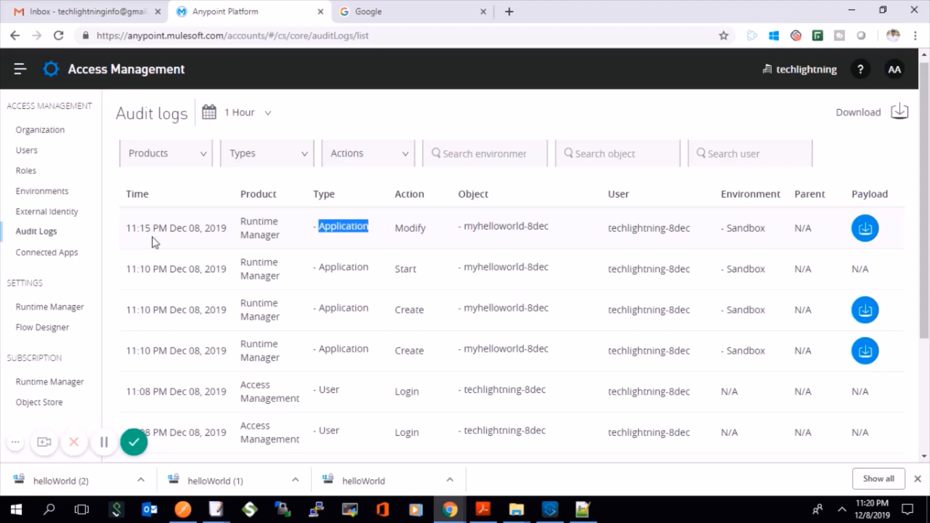
{"action": "scroll", "coordinate": [153, 237], "scroll_direction": "up", "scroll_amount": 1}
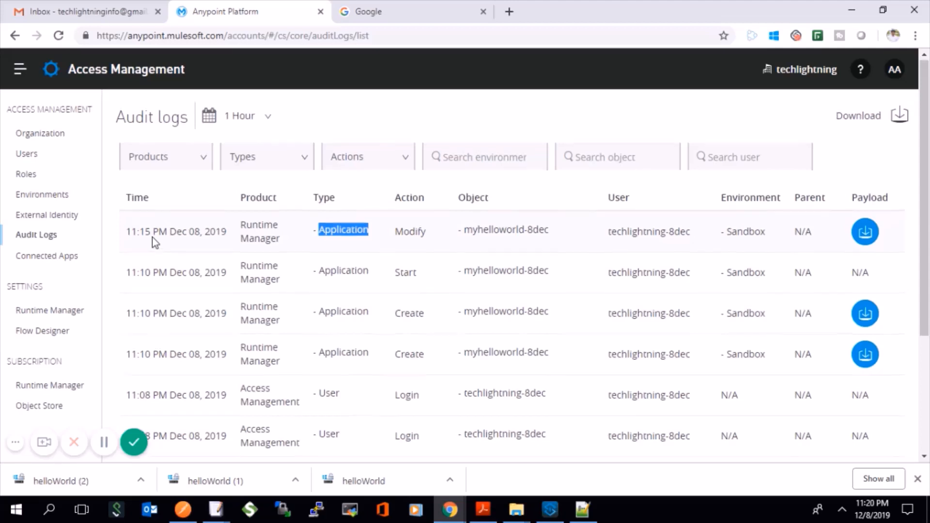
{"action": "scroll", "coordinate": [153, 238], "scroll_direction": "down", "scroll_amount": 4}
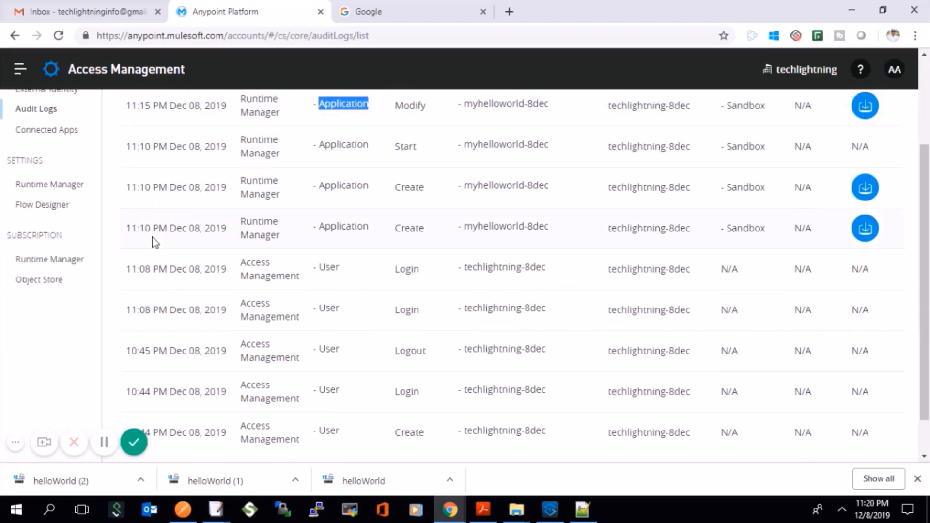
{"action": "scroll", "coordinate": [153, 237], "scroll_direction": "up", "scroll_amount": 4}
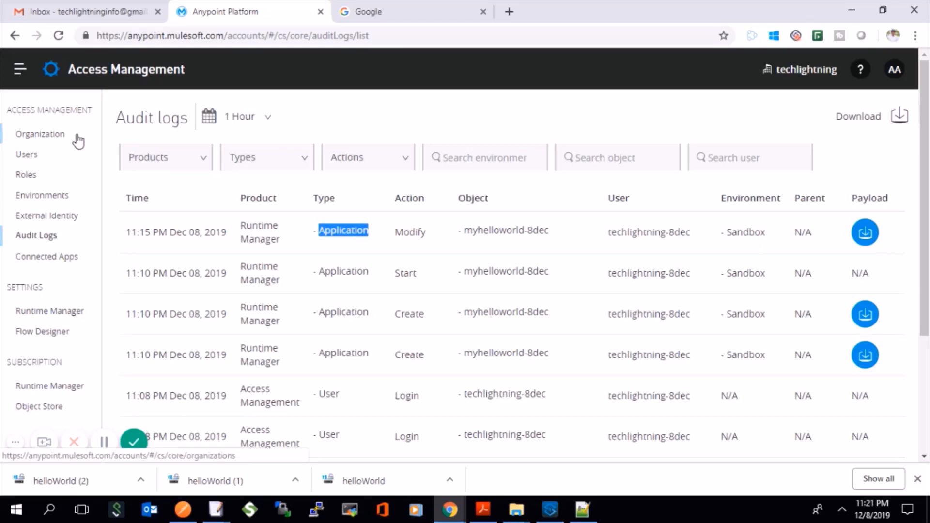
Open Anypoint Monitoring from the Management Center and reload the page to view the built-in dashboards
{"action": "left_click", "coordinate": [18, 70]}
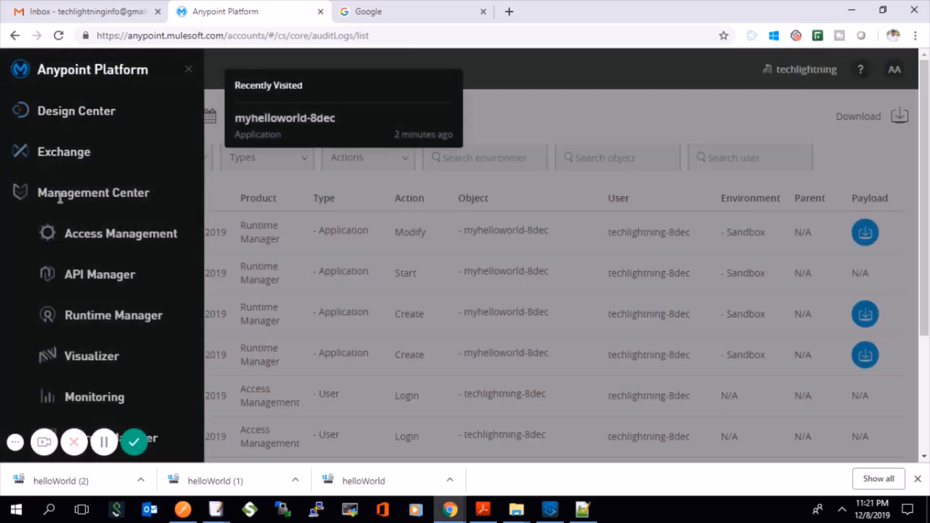
{"action": "left_click", "coordinate": [106, 390]}
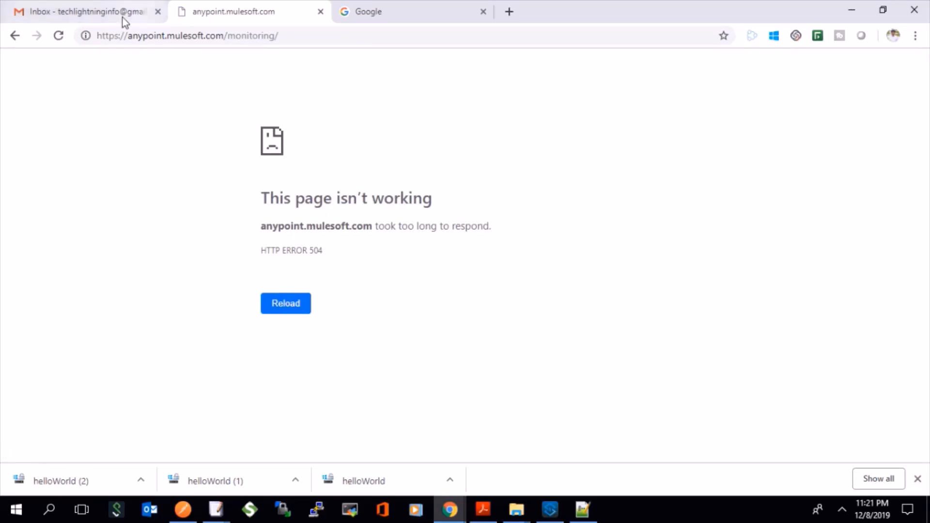
{"action": "left_click", "coordinate": [58, 36]}
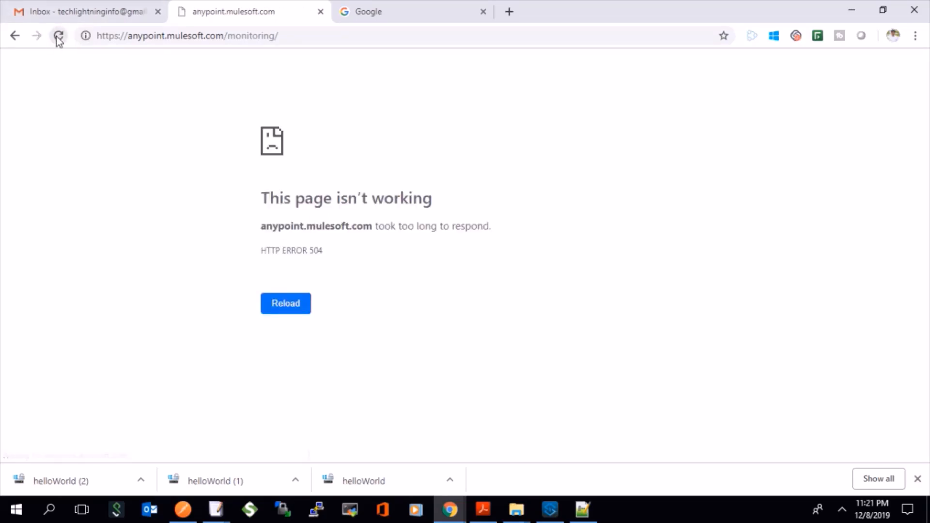
{"action": "left_click", "coordinate": [57, 36]}
{"action": "left_click", "coordinate": [57, 36]}
{"action": "left_click", "coordinate": [56, 35]}
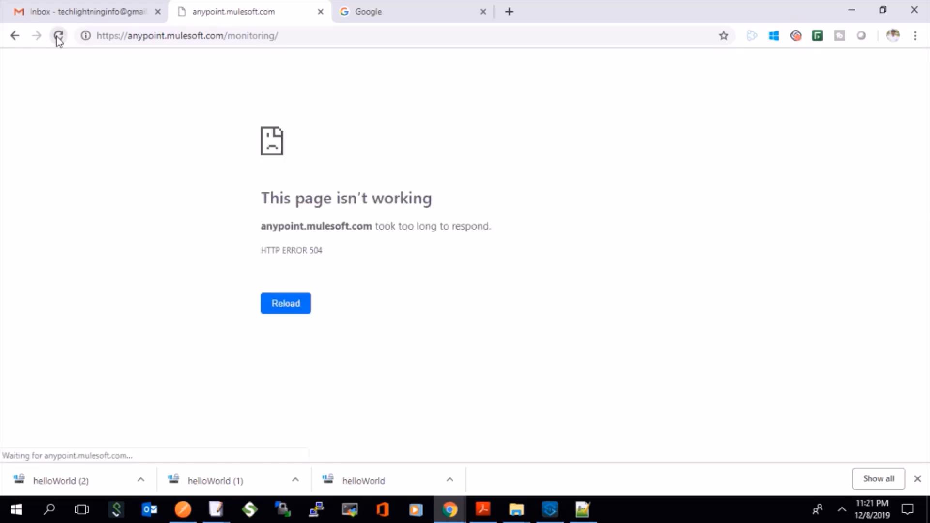
{"action": "left_click", "coordinate": [57, 35]}
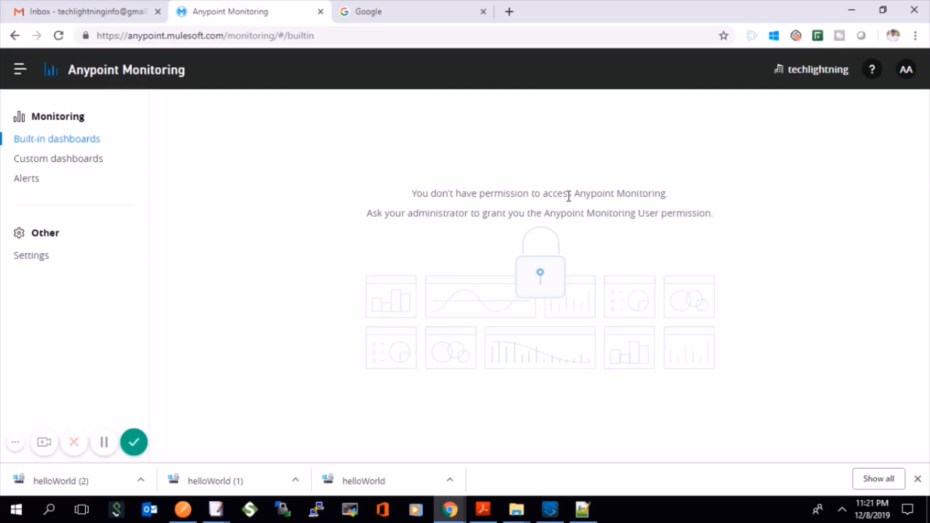
Go to Access Management and open the permissions of the organization's own user
{"action": "left_click", "coordinate": [20, 70]}
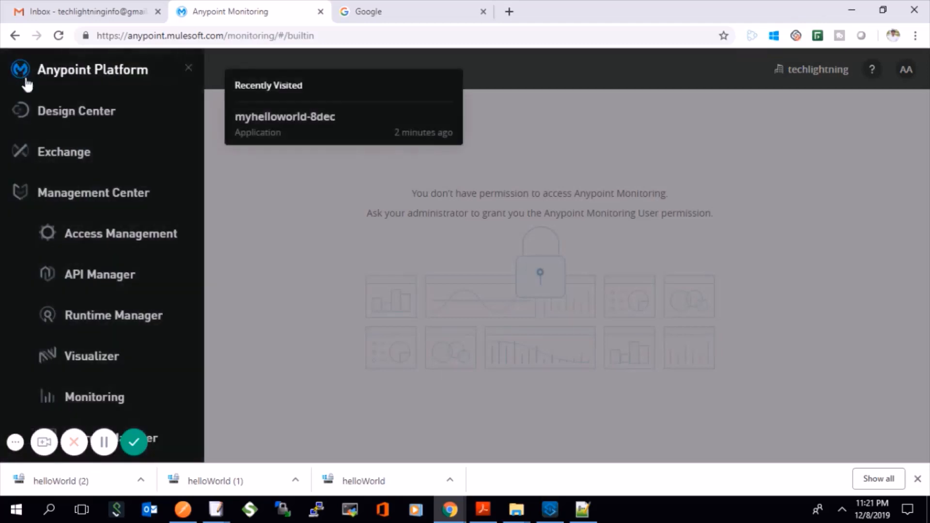
{"action": "left_click", "coordinate": [150, 235]}
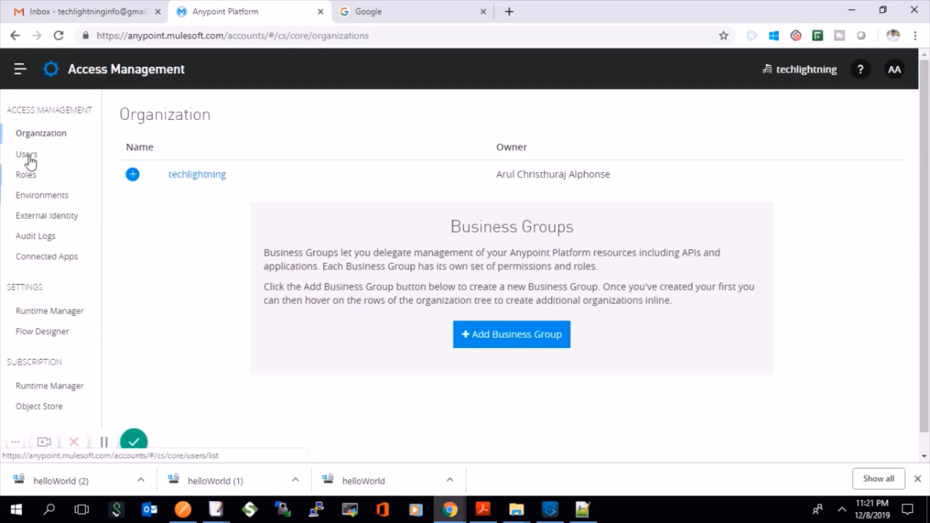
{"action": "left_click", "coordinate": [28, 155]}
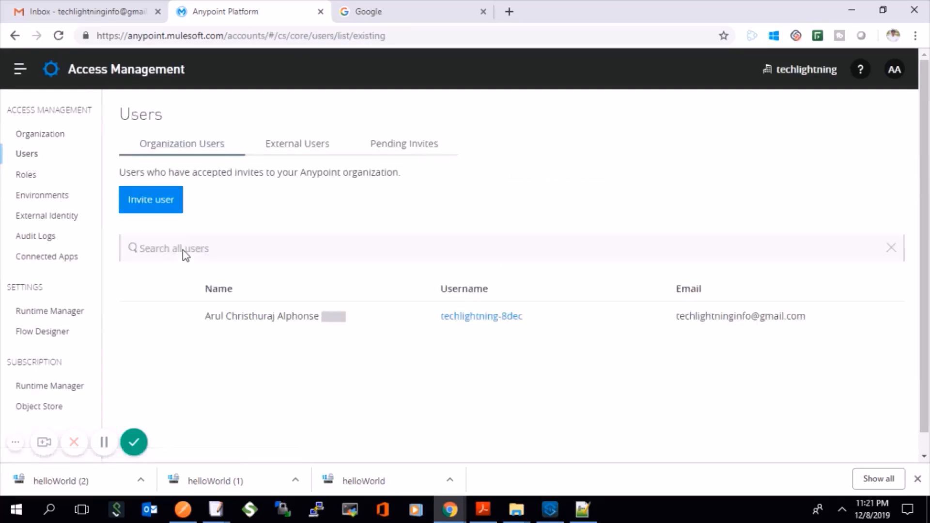
{"action": "left_click", "coordinate": [489, 318]}
{"action": "scroll", "coordinate": [490, 323], "scroll_direction": "down", "scroll_amount": 1}
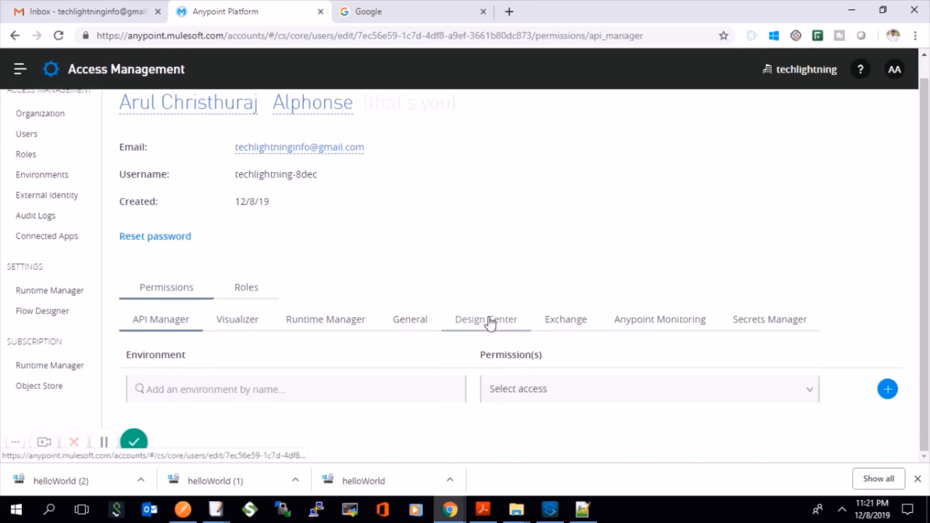
Grant the user the Anypoint Monitoring User permission under Anypoint Monitoring
{"action": "left_click", "coordinate": [671, 329]}
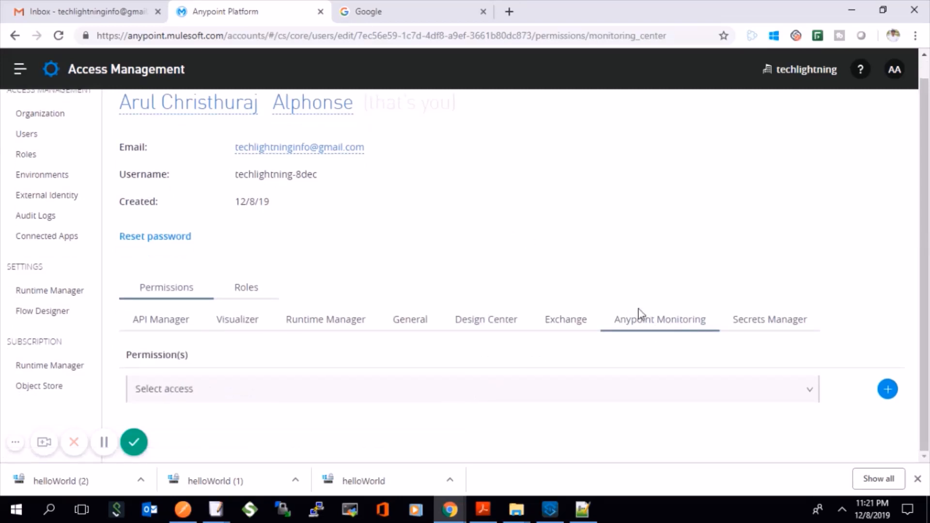
{"action": "left_click", "coordinate": [446, 393]}
{"action": "left_click", "coordinate": [222, 454]}
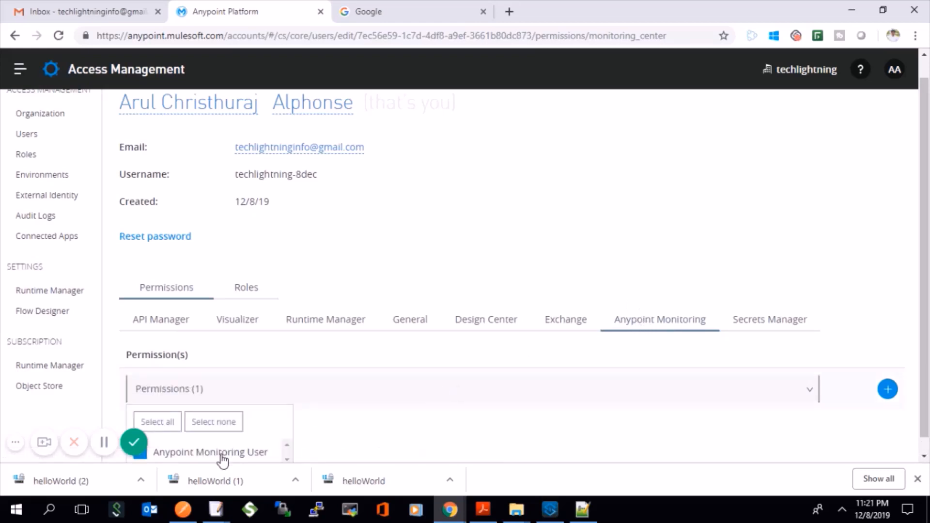
{"action": "scroll", "coordinate": [386, 401], "scroll_direction": "down", "scroll_amount": 1}
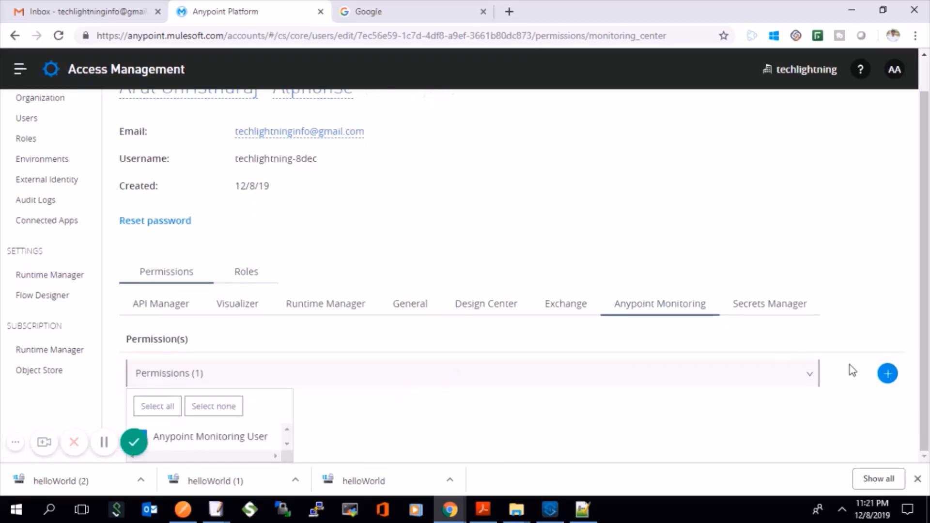
{"action": "left_click", "coordinate": [886, 374]}
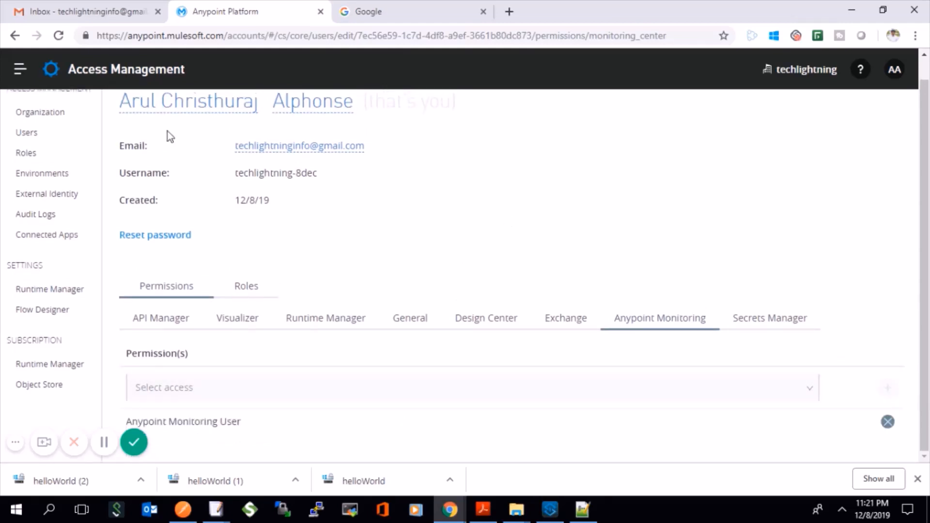
Open Anypoint Monitoring, reload the page, and check access to the built-in and custom dashboards
{"action": "left_click", "coordinate": [19, 70]}
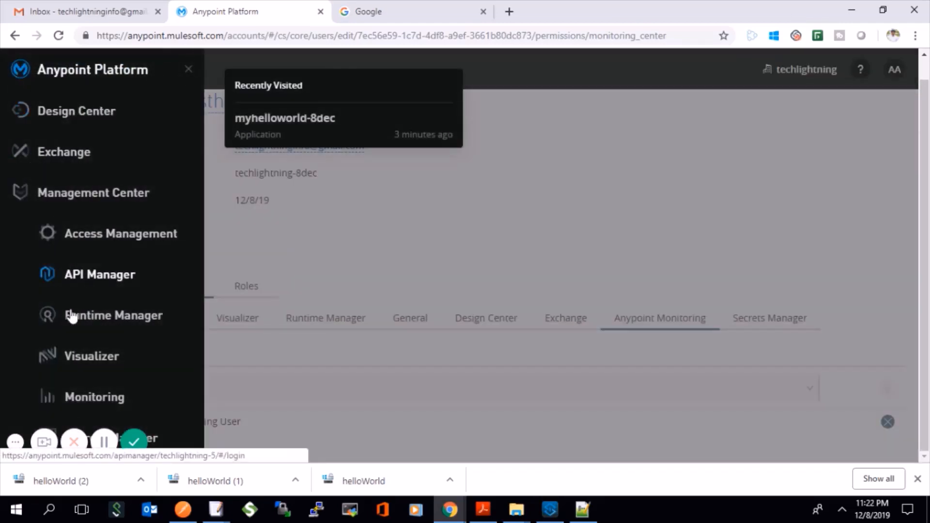
{"action": "left_click", "coordinate": [92, 398]}
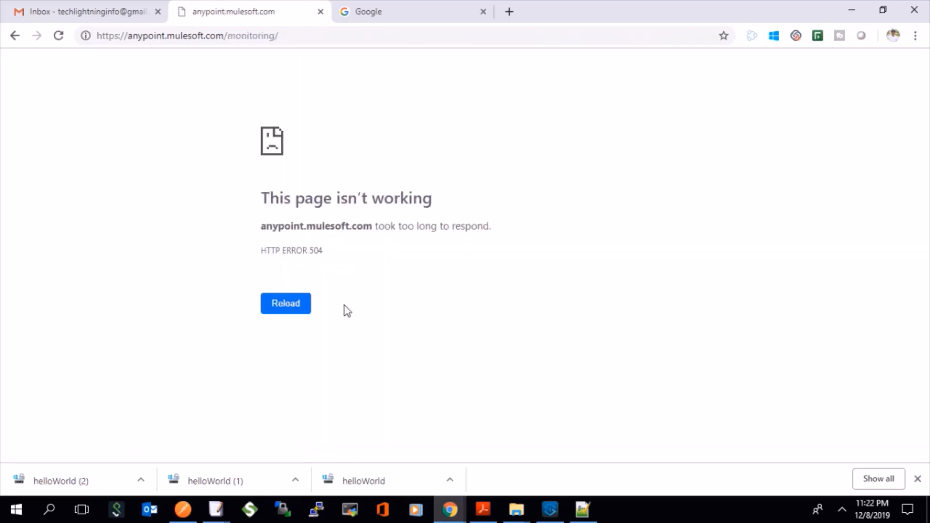
{"action": "left_click", "coordinate": [59, 36]}
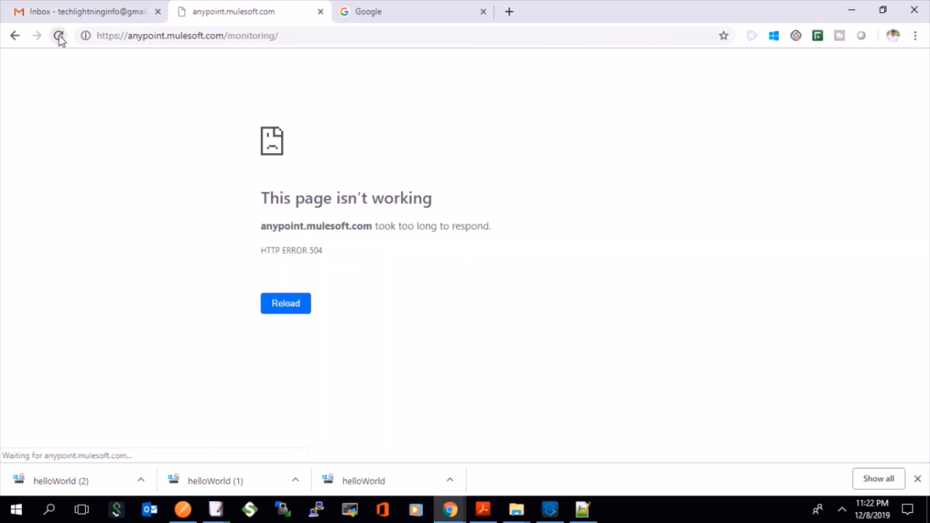
{"action": "left_click", "coordinate": [59, 36]}
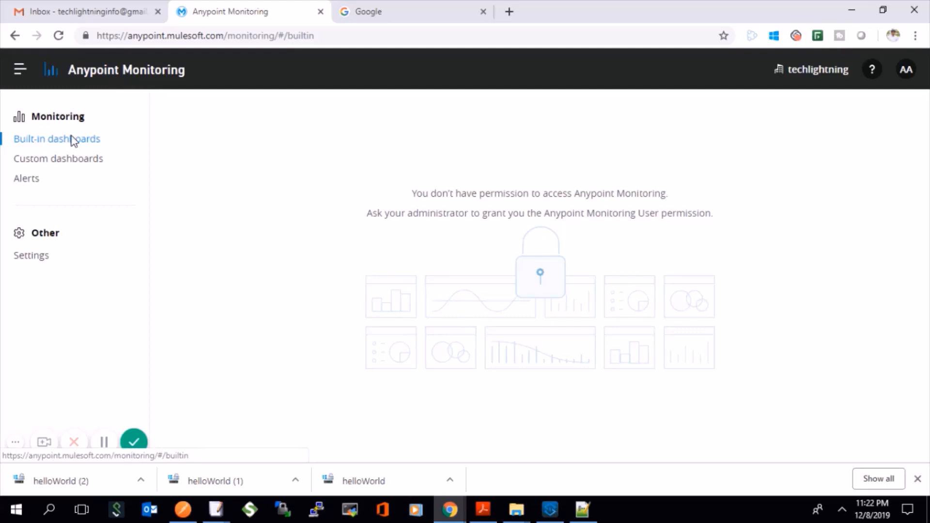
{"action": "left_click", "coordinate": [68, 159]}
{"action": "left_click", "coordinate": [83, 142]}
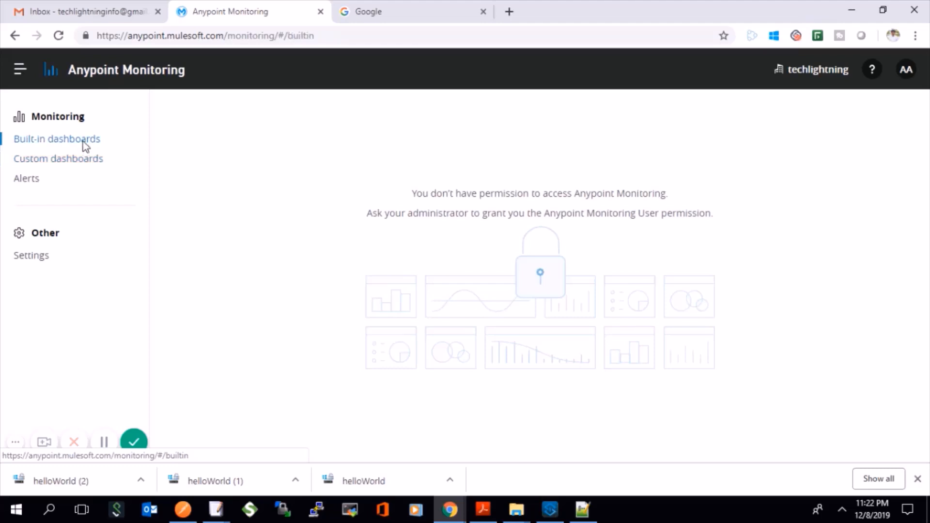
{"action": "triple_click", "coordinate": [543, 194]}
{"action": "triple_click", "coordinate": [531, 207]}
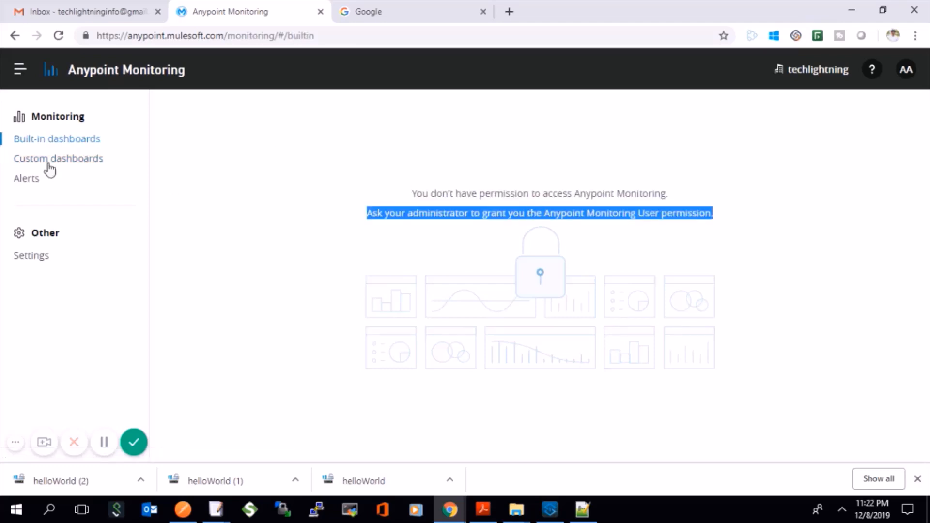
Return to Access Management, view the organization info, and check the user's Anypoint Monitoring permissions
{"action": "left_click", "coordinate": [16, 68]}
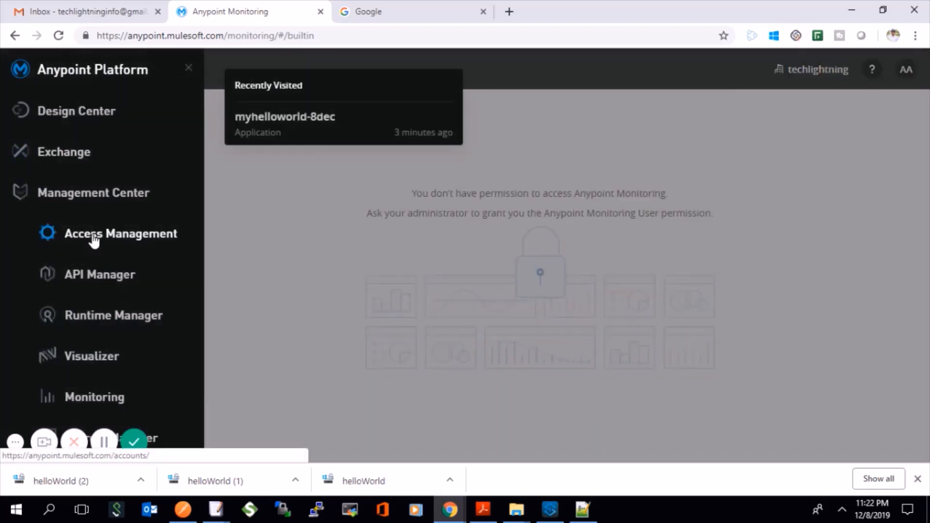
{"action": "left_click", "coordinate": [118, 237]}
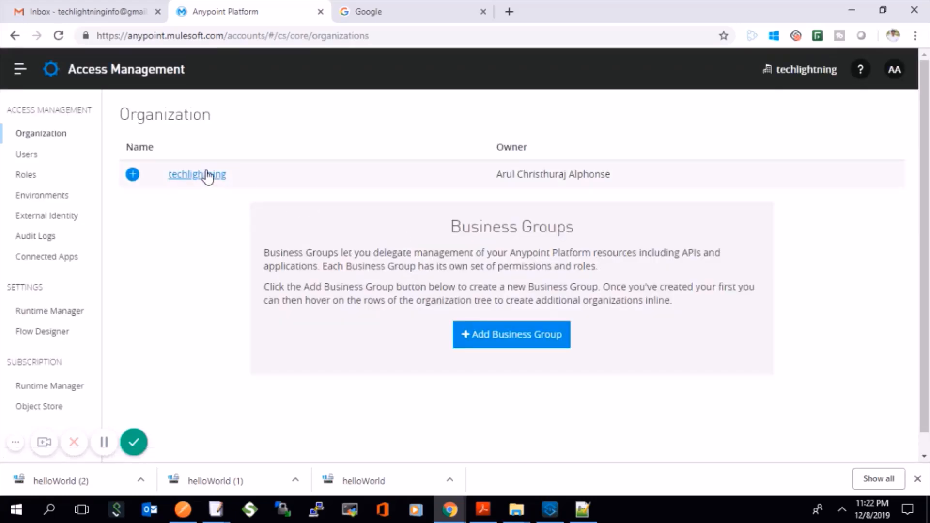
{"action": "left_click", "coordinate": [207, 176]}
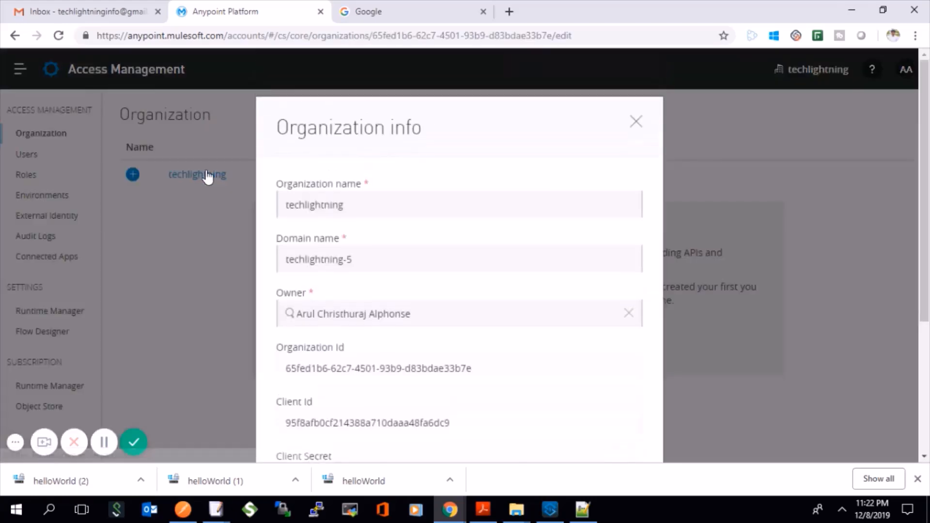
{"action": "left_click", "coordinate": [643, 132]}
{"action": "left_click", "coordinate": [31, 154]}
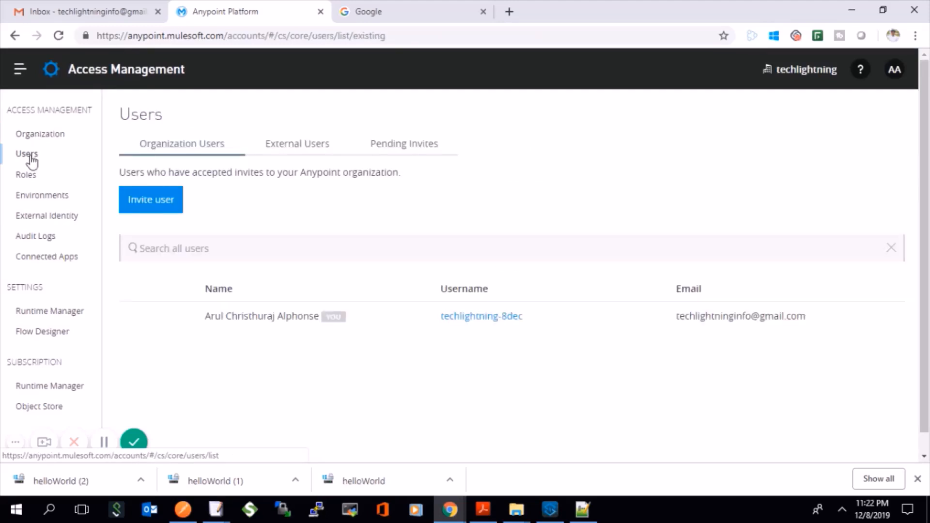
{"action": "left_click", "coordinate": [505, 317]}
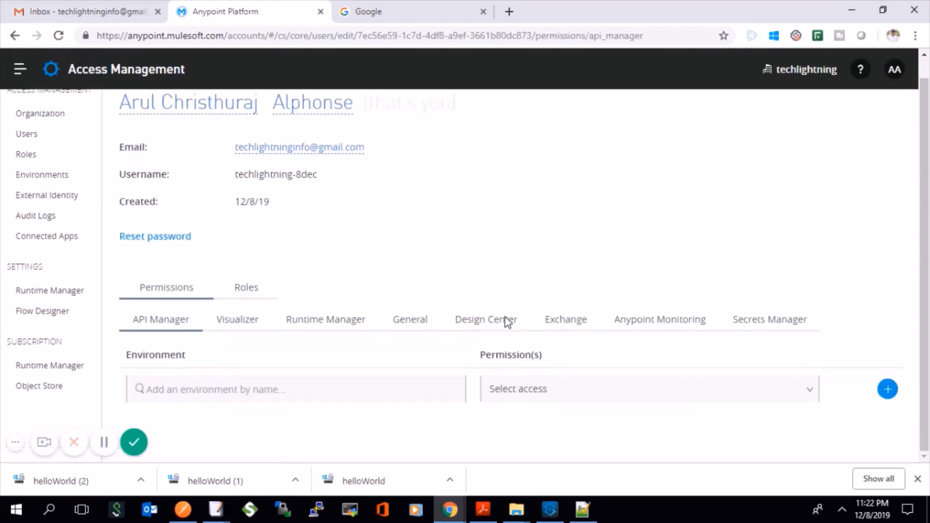
{"action": "left_click", "coordinate": [649, 331]}
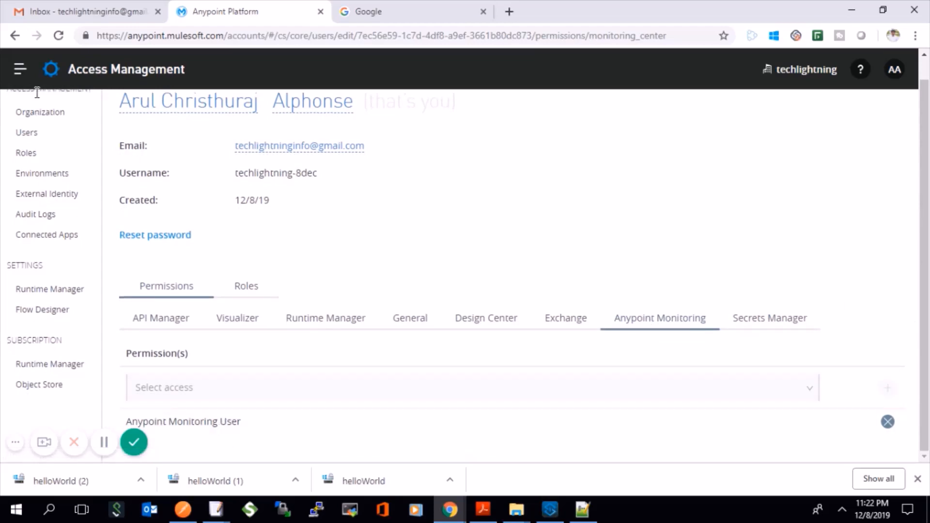
Go back to Anypoint Monitoring and keep reloading the page until the built-in dashboards load
{"action": "left_click", "coordinate": [21, 71]}
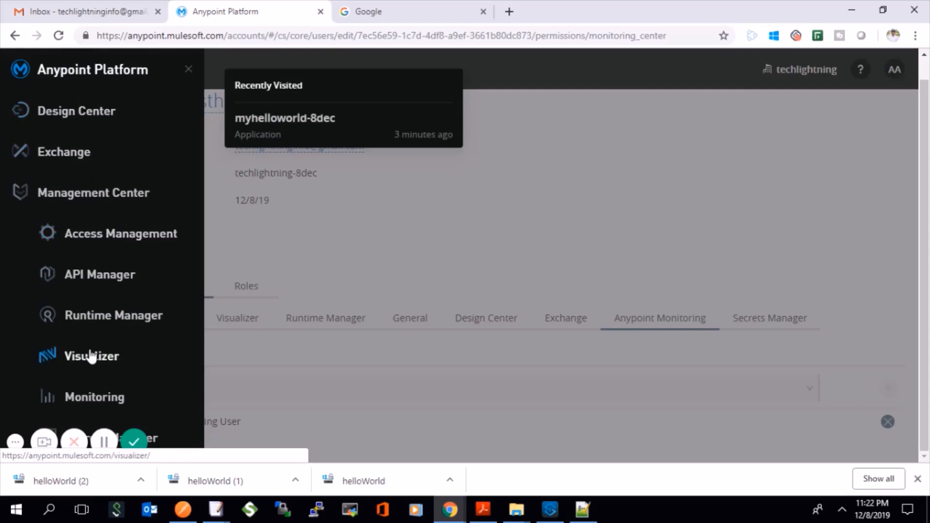
{"action": "left_click", "coordinate": [97, 397]}
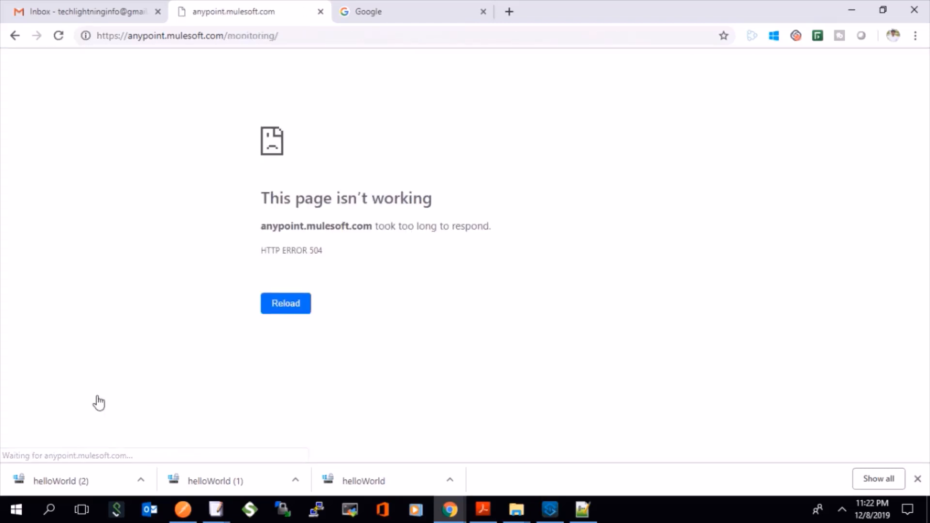
{"action": "left_click", "coordinate": [286, 309]}
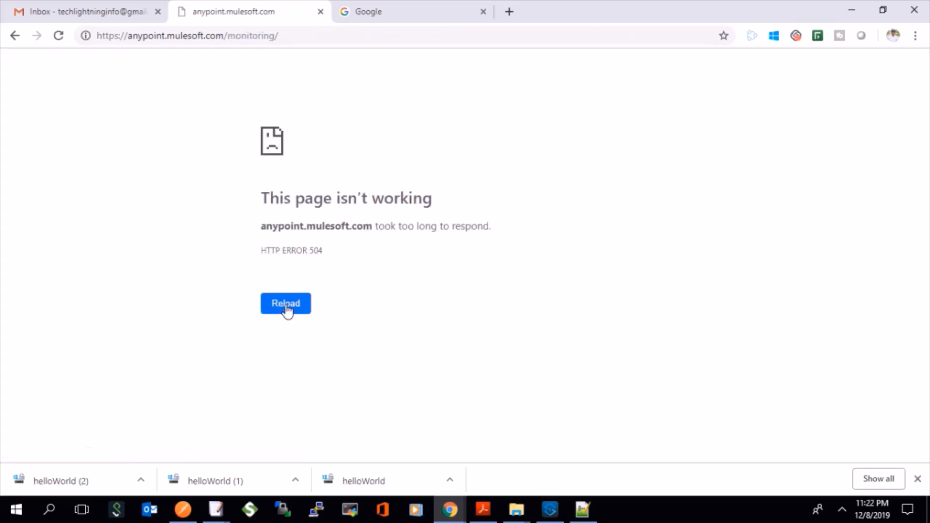
{"action": "left_click", "coordinate": [286, 309]}
{"action": "left_click", "coordinate": [286, 309]}
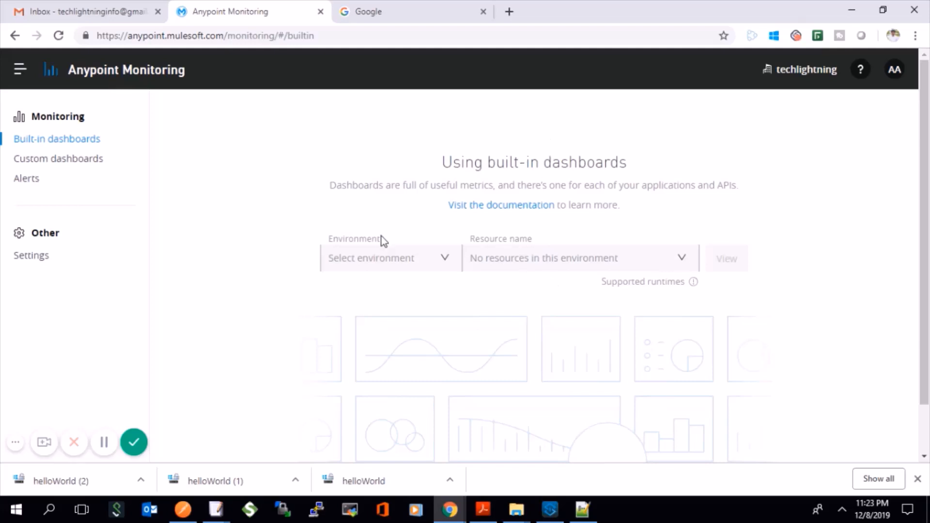
Select the Sandbox environment for the built-in dashboards and check which resources can be viewed
{"action": "left_click", "coordinate": [382, 256]}
{"action": "left_click", "coordinate": [370, 313]}
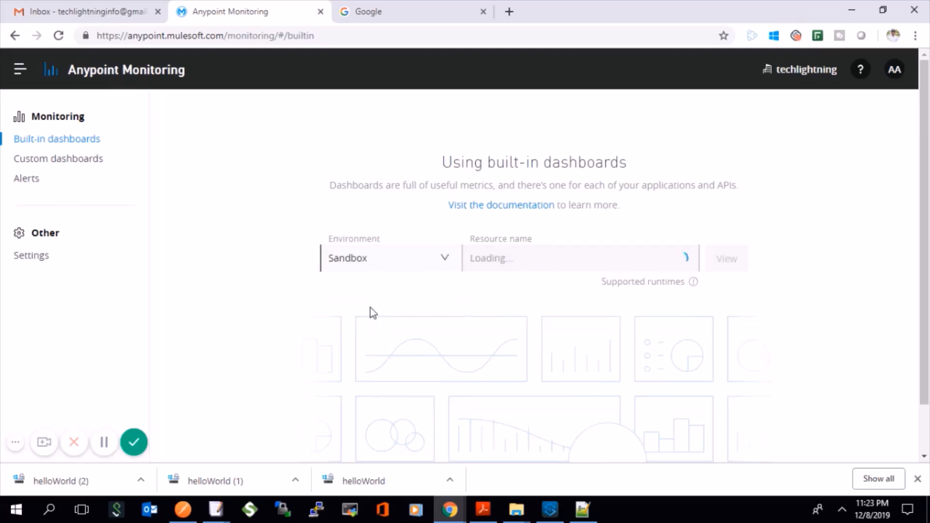
{"action": "left_click", "coordinate": [508, 266]}
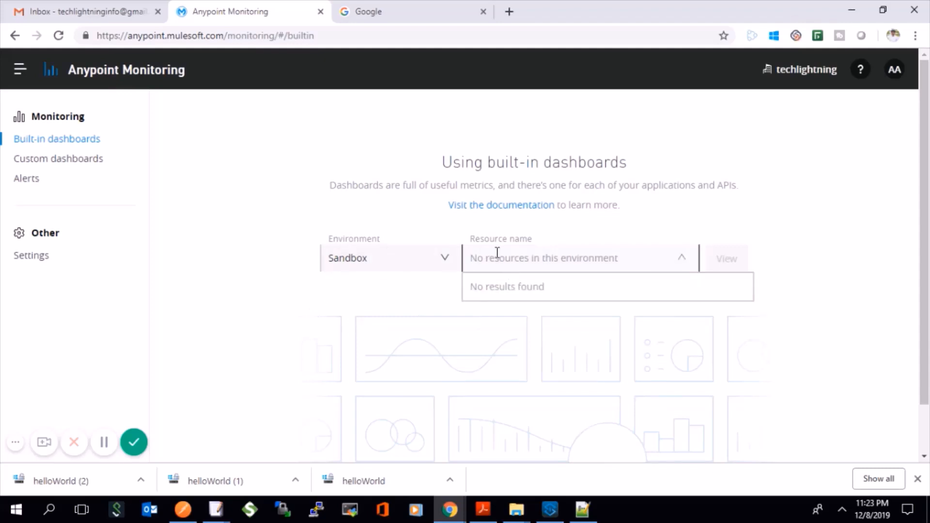
{"action": "left_click", "coordinate": [275, 188]}
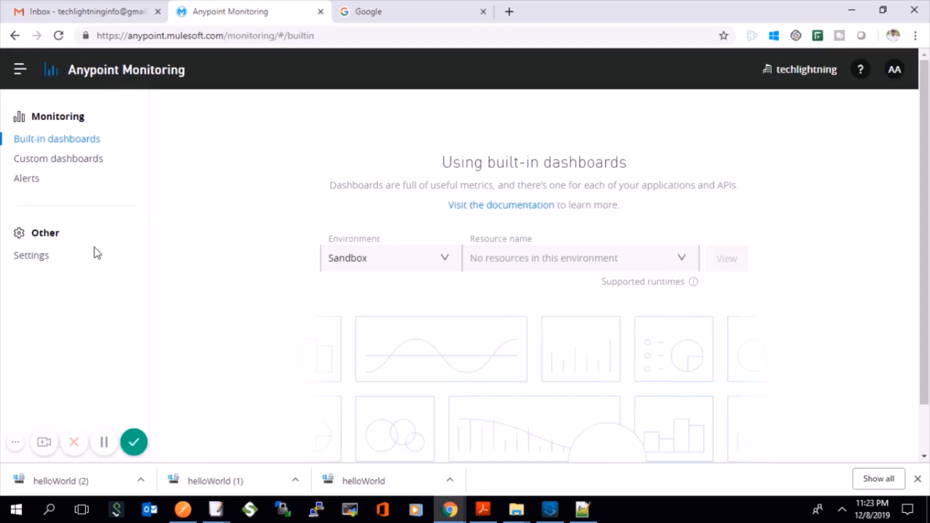
From Monitoring's alerts, go to the runtime operational alerts and start a new alert named "Deployment alerts"
{"action": "left_click", "coordinate": [37, 183]}
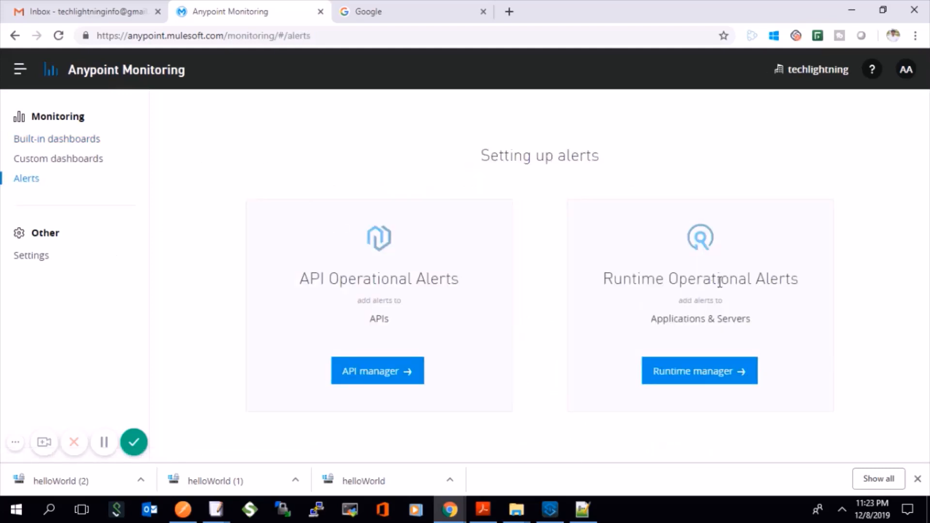
{"action": "left_click", "coordinate": [693, 383]}
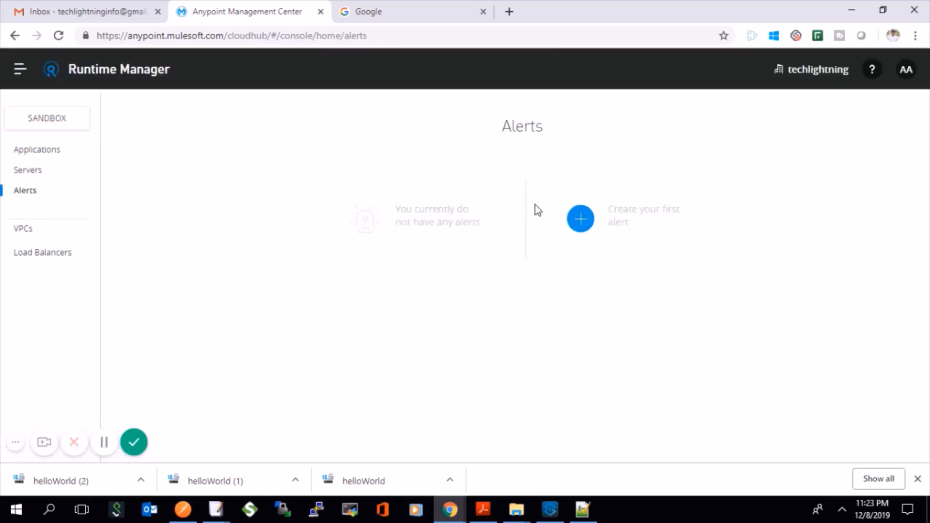
{"action": "left_click", "coordinate": [580, 218]}
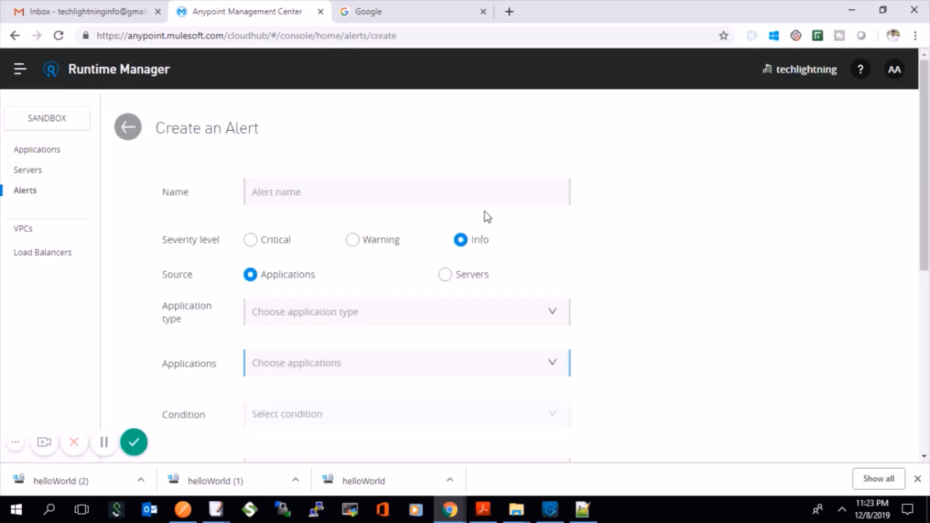
{"action": "left_click", "coordinate": [338, 192]}
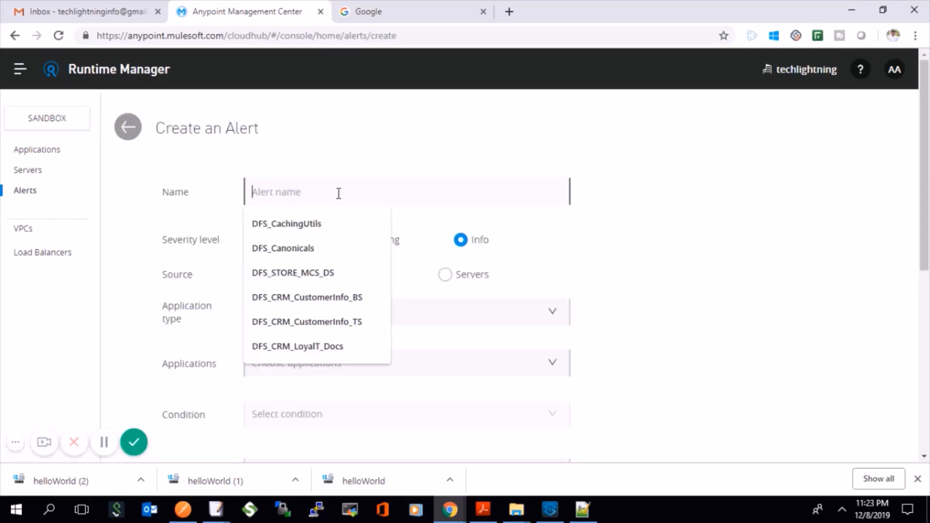
{"action": "type", "text": "Deployment alerts"}
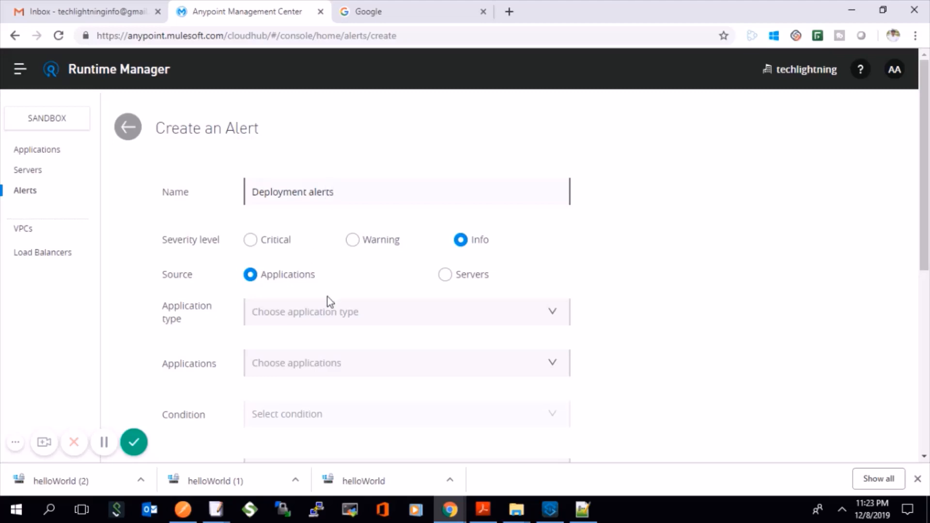
Set the alert's application type to CloudHub Applications and its application to myhelloworld-8dec
{"action": "left_click", "coordinate": [276, 310]}
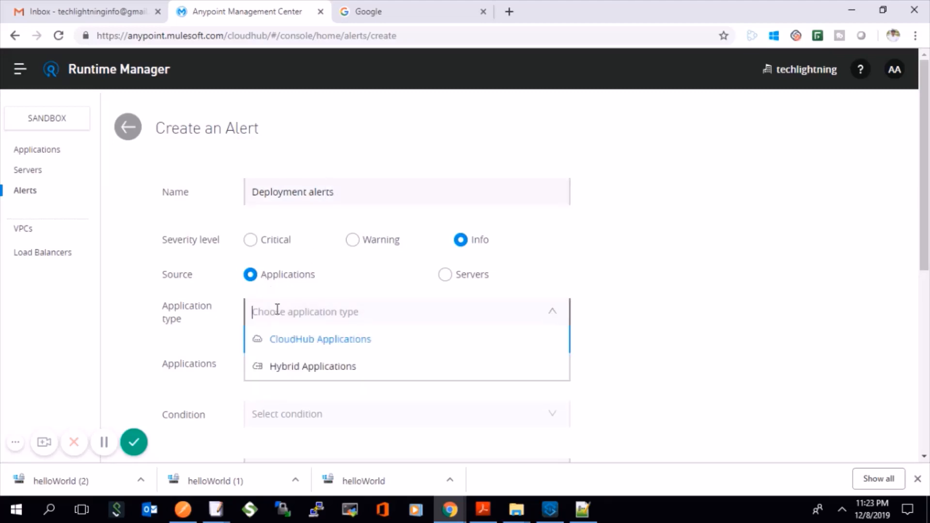
{"action": "left_click", "coordinate": [318, 341]}
{"action": "left_click", "coordinate": [312, 363]}
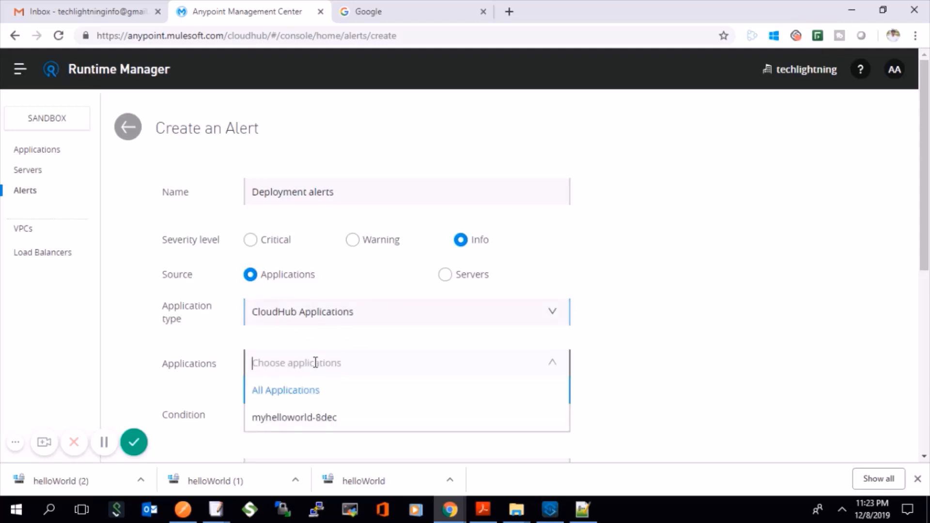
{"action": "left_click", "coordinate": [304, 421]}
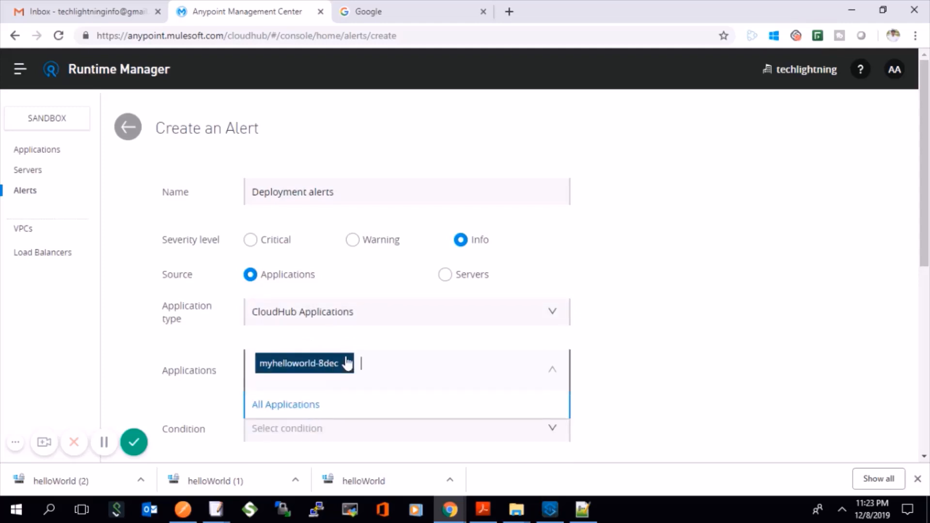
Change the alert's application selection to All Applications
{"action": "left_click", "coordinate": [303, 409]}
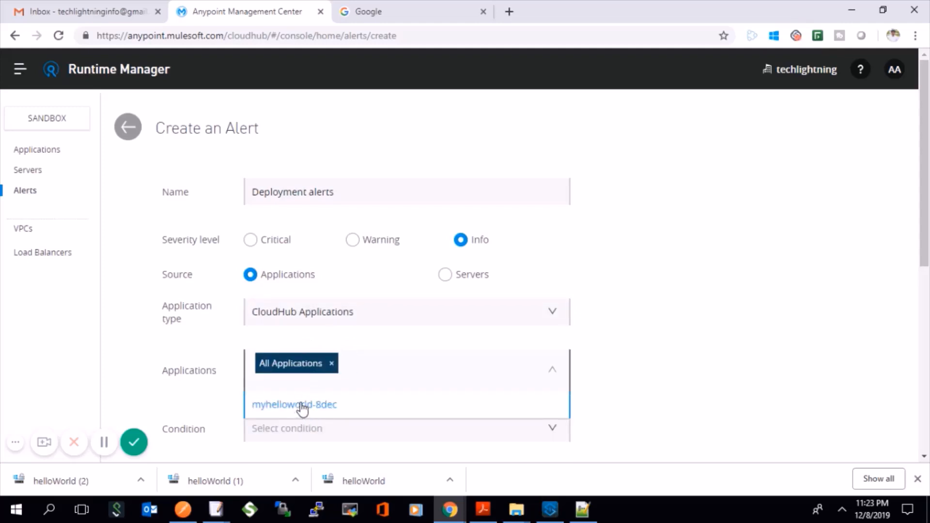
{"action": "scroll", "coordinate": [316, 304], "scroll_direction": "down", "scroll_amount": 3}
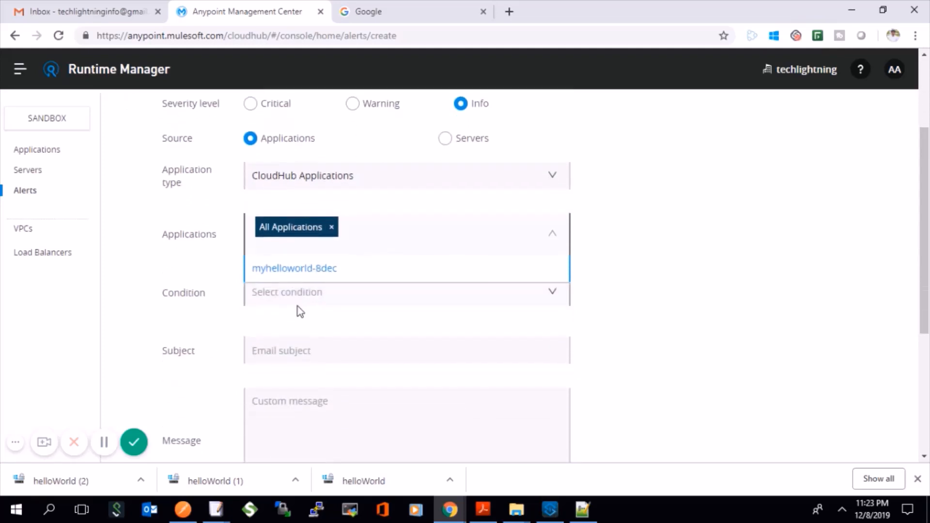
Enter "AnyPoint Platform - Deployment alerts" as the alert's email subject
{"action": "left_click", "coordinate": [327, 315]}
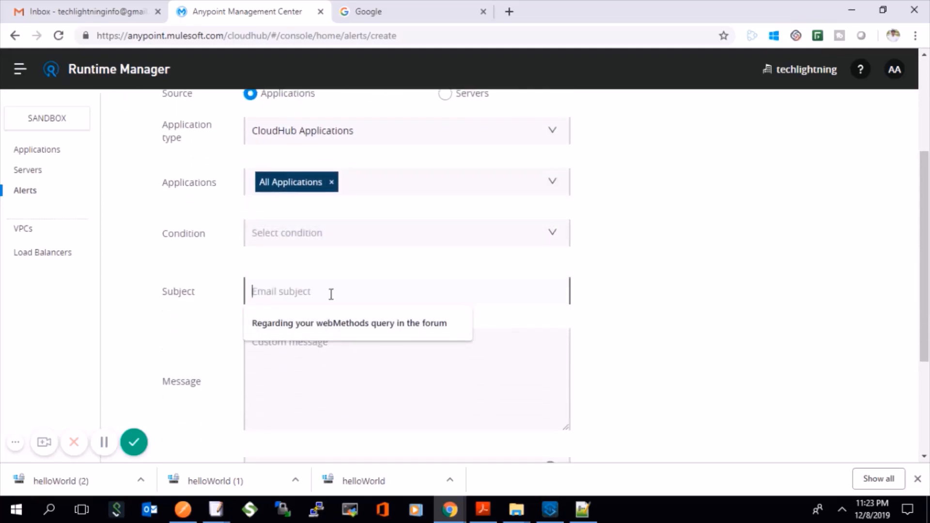
{"action": "type", "text": "AnyPoin"}
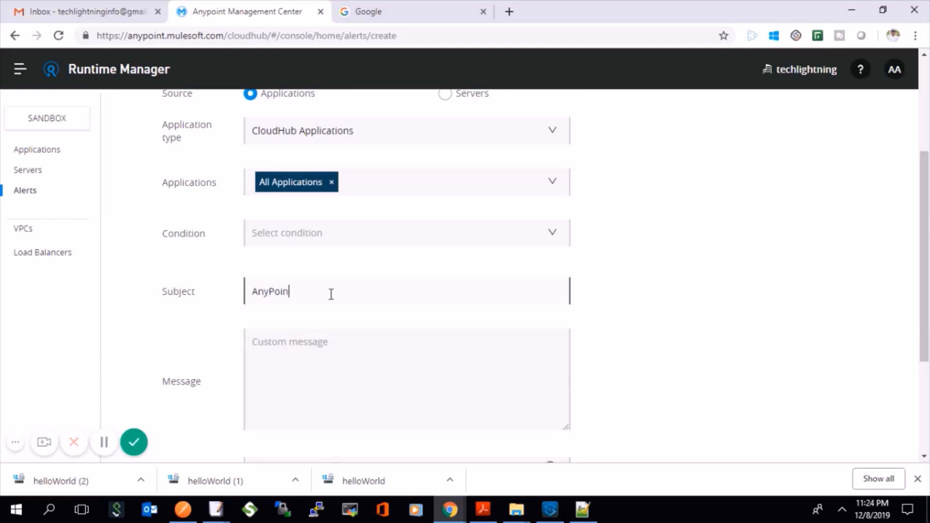
{"action": "type", "text": "t Platform - Deployment "}
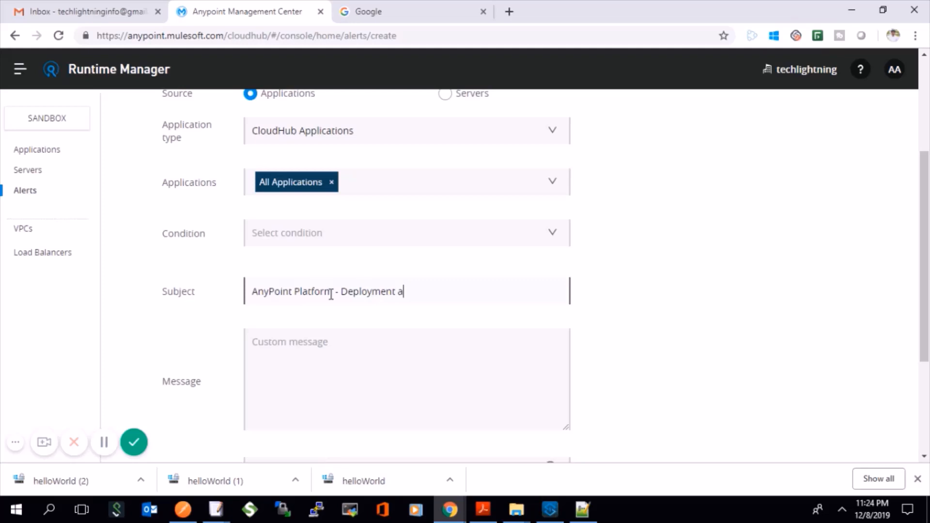
{"action": "type", "text": "alerts"}
{"action": "scroll", "coordinate": [349, 299], "scroll_direction": "down", "scroll_amount": 3}
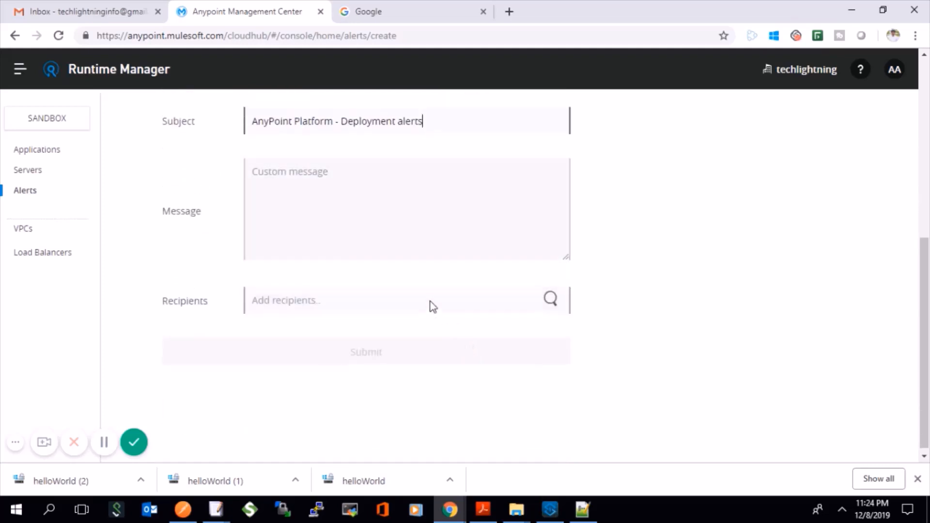
Set the alert's condition to Deployment success
{"action": "left_click", "coordinate": [415, 231]}
{"action": "scroll", "coordinate": [463, 340], "scroll_direction": "up", "scroll_amount": 5}
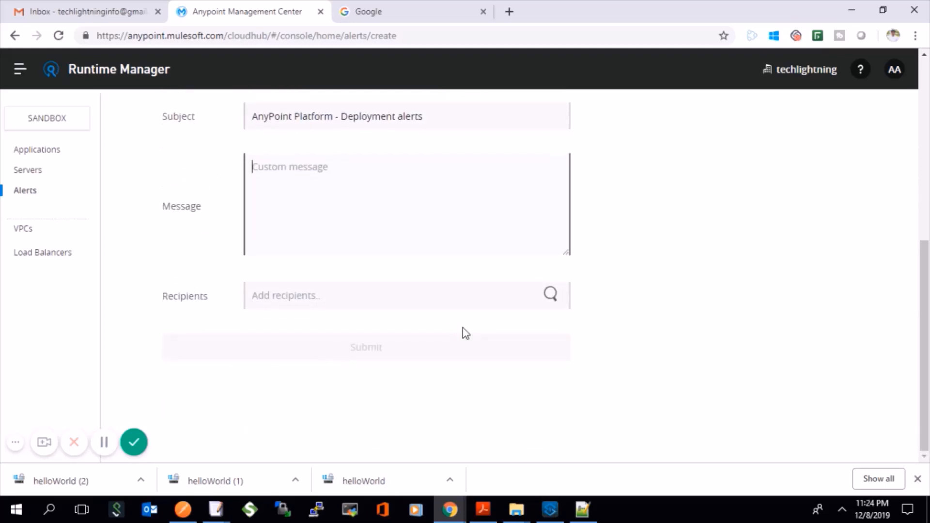
{"action": "scroll", "coordinate": [465, 276], "scroll_direction": "down", "scroll_amount": 4}
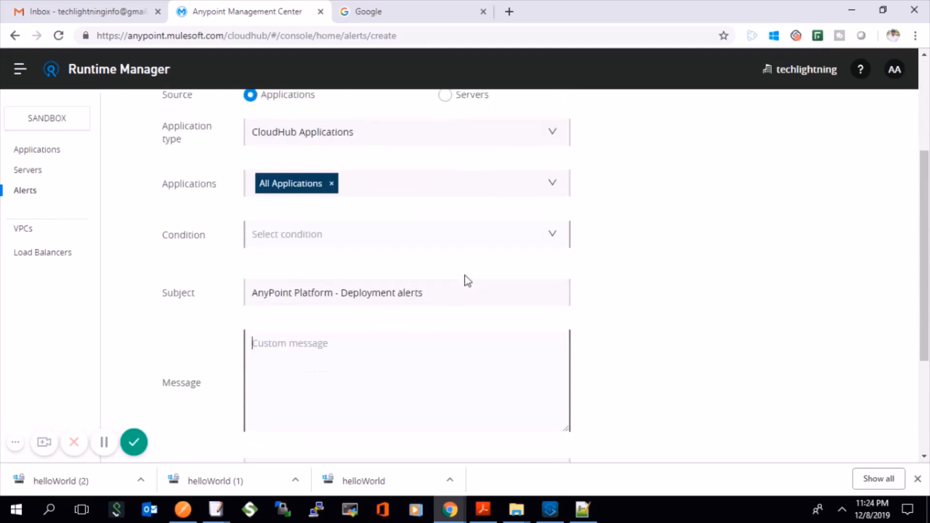
{"action": "scroll", "coordinate": [465, 275], "scroll_direction": "up", "scroll_amount": 2}
{"action": "scroll", "coordinate": [464, 278], "scroll_direction": "up", "scroll_amount": 1}
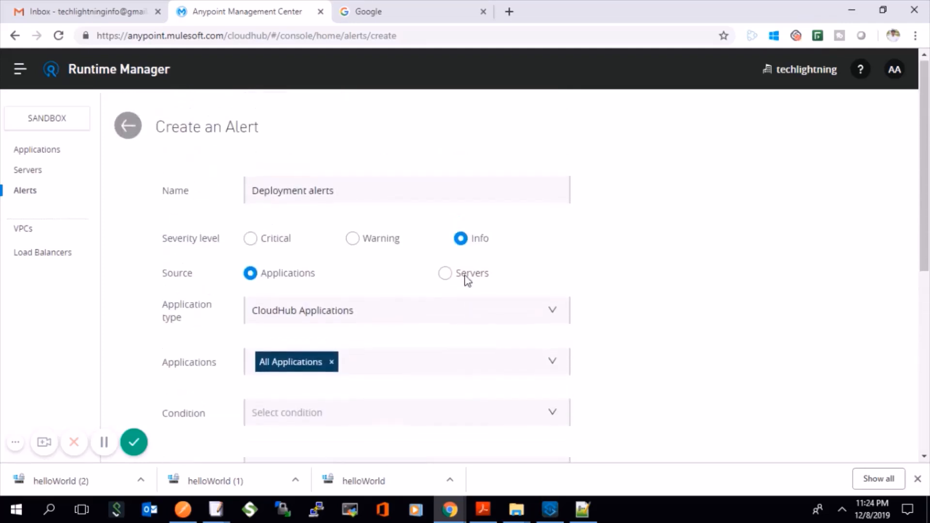
{"action": "scroll", "coordinate": [598, 295], "scroll_direction": "down", "scroll_amount": 1}
{"action": "scroll", "coordinate": [596, 290], "scroll_direction": "down", "scroll_amount": 2}
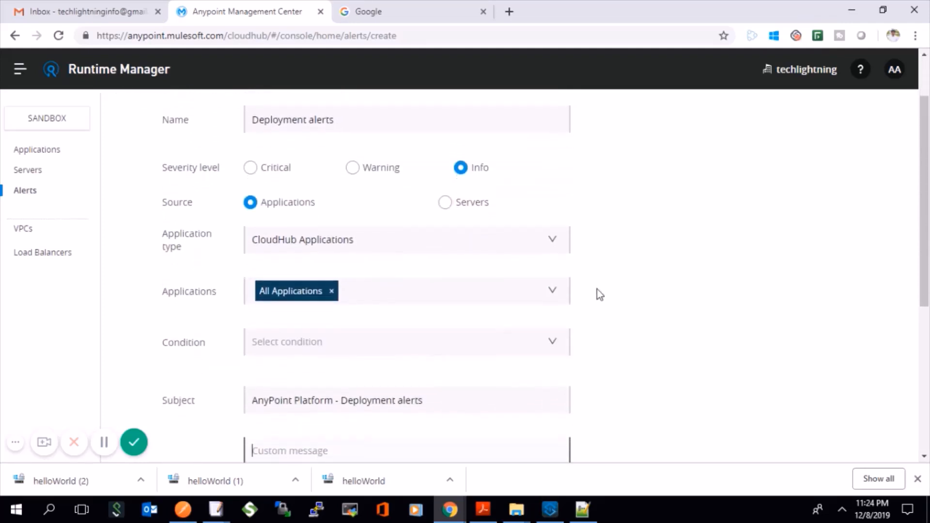
{"action": "left_click", "coordinate": [555, 290]}
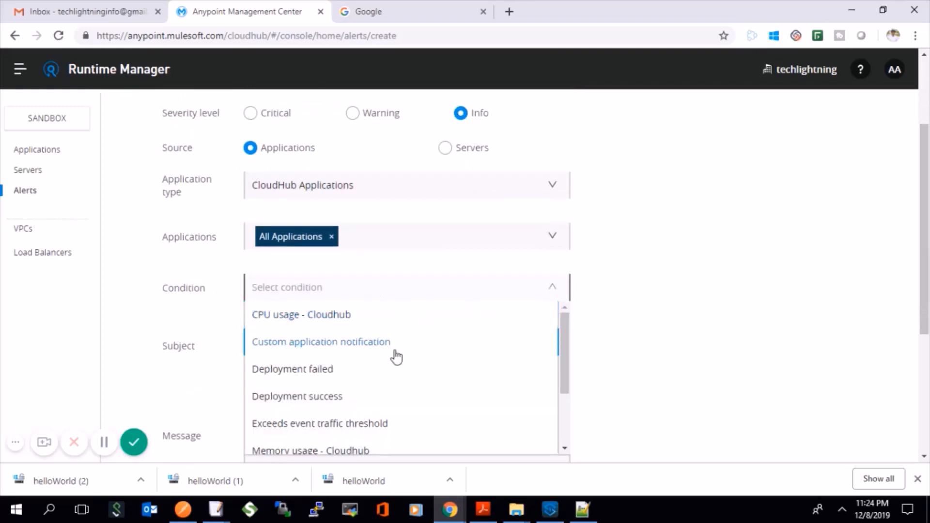
{"action": "scroll", "coordinate": [394, 357], "scroll_direction": "down", "scroll_amount": 2}
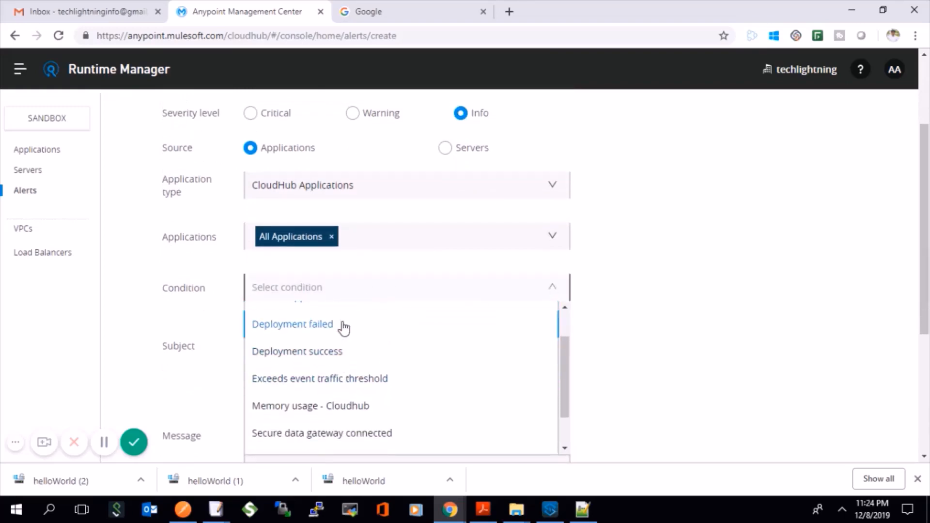
{"action": "left_click", "coordinate": [342, 352]}
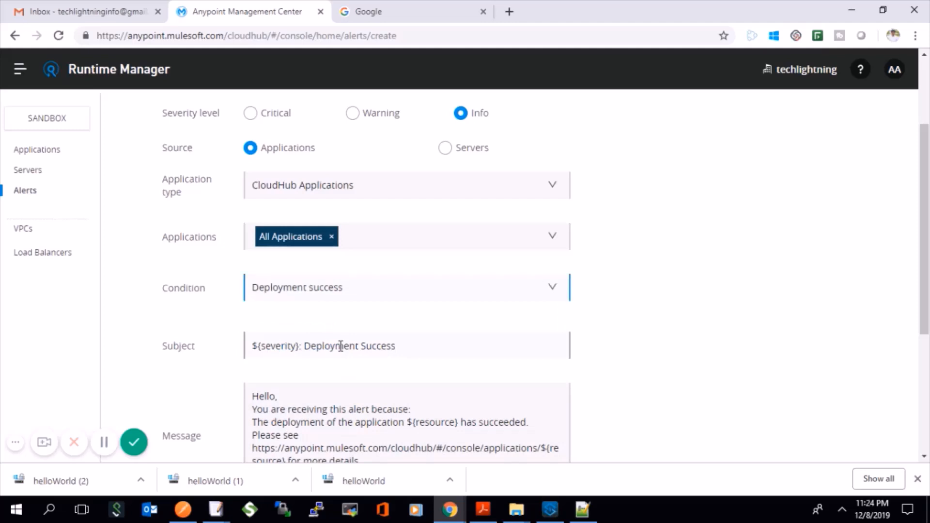
{"action": "left_click", "coordinate": [443, 285]}
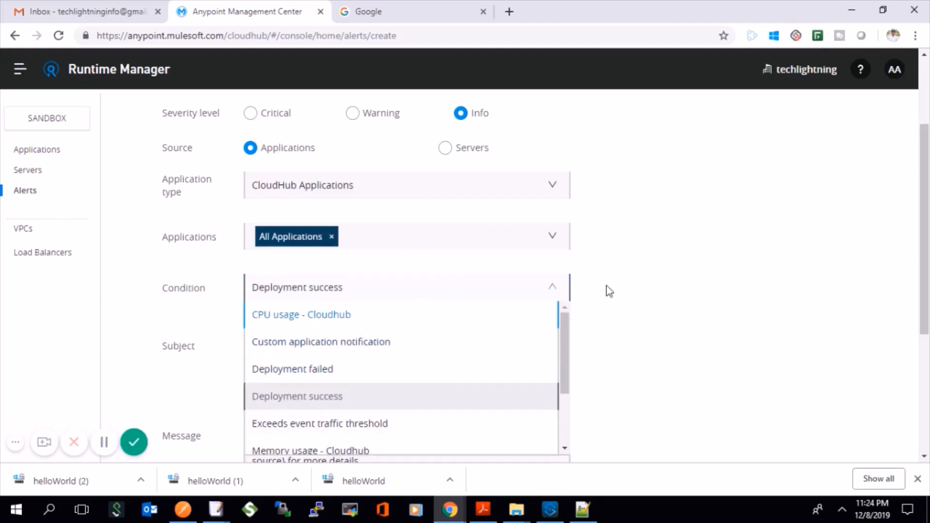
{"action": "left_click", "coordinate": [352, 399]}
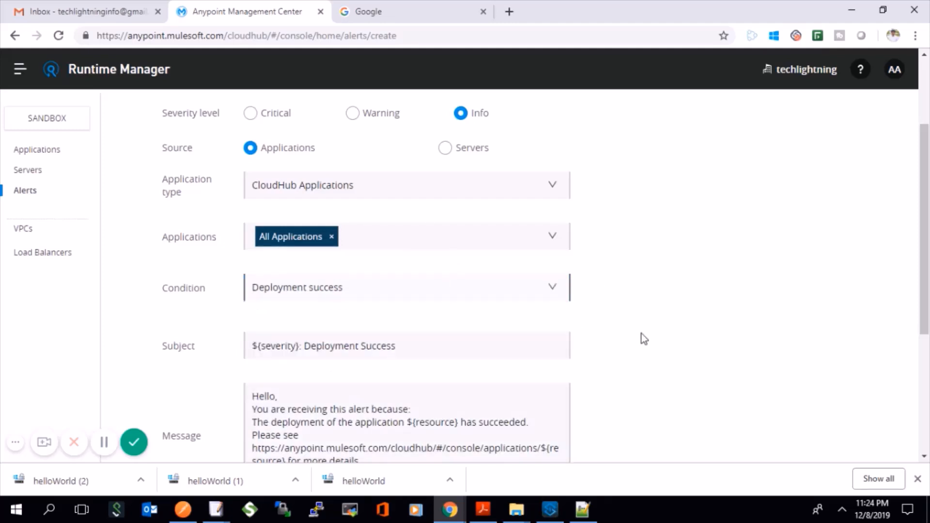
Keep the template subject and message, and add the account owner as the alert's recipient
{"action": "scroll", "coordinate": [644, 339], "scroll_direction": "down", "scroll_amount": 3}
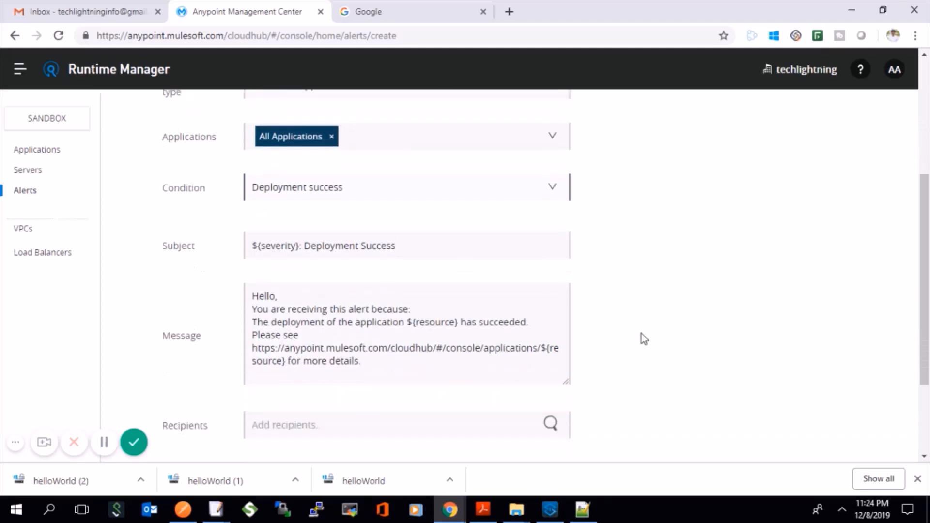
{"action": "double_click", "coordinate": [344, 225]}
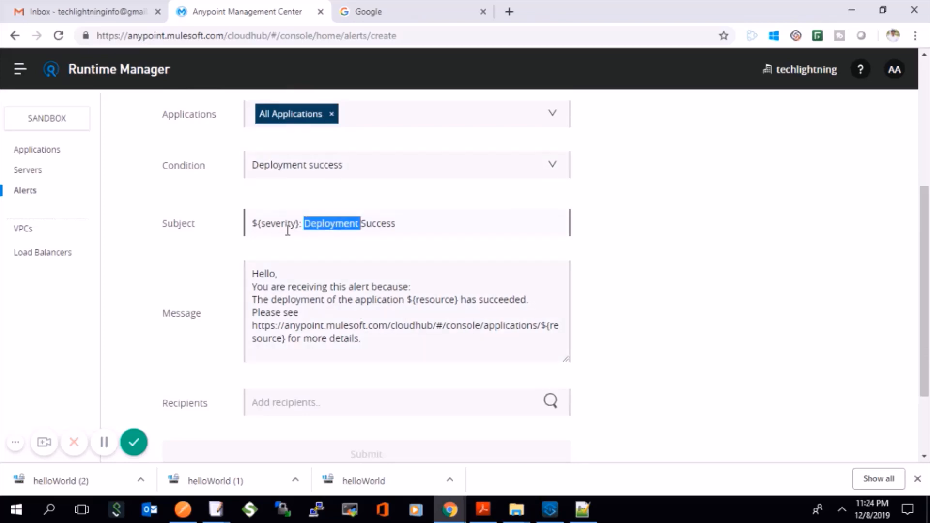
{"action": "left_click", "coordinate": [355, 285]}
{"action": "scroll", "coordinate": [389, 332], "scroll_direction": "down", "scroll_amount": 1}
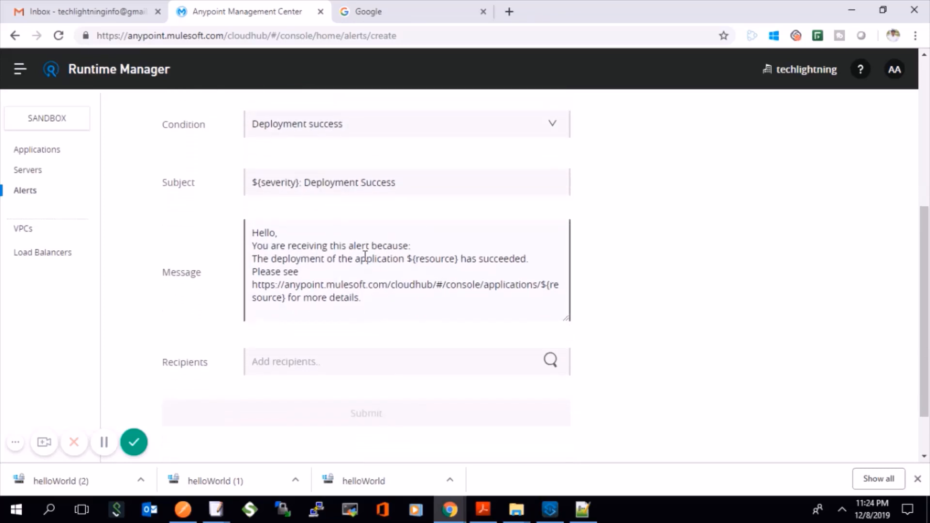
{"action": "scroll", "coordinate": [339, 268], "scroll_direction": "down", "scroll_amount": 2}
{"action": "left_click", "coordinate": [315, 292]}
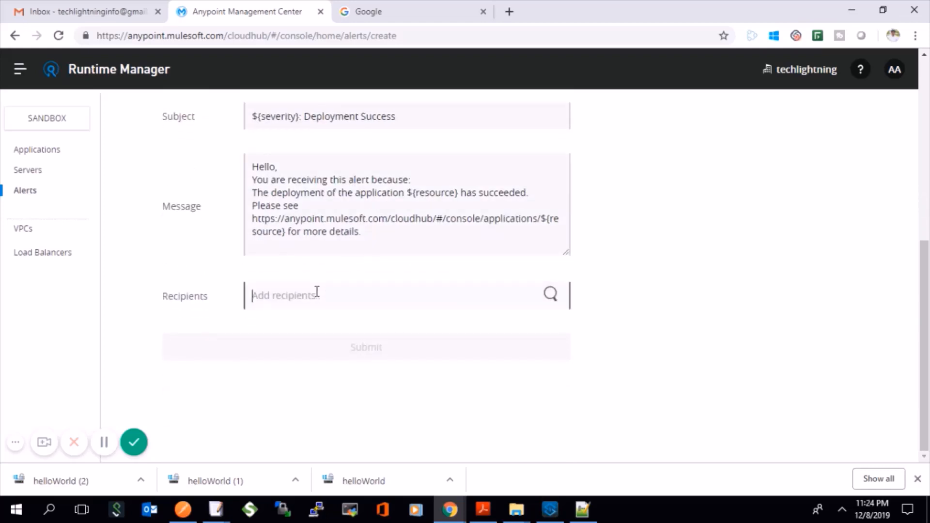
{"action": "type", "text": "t"}
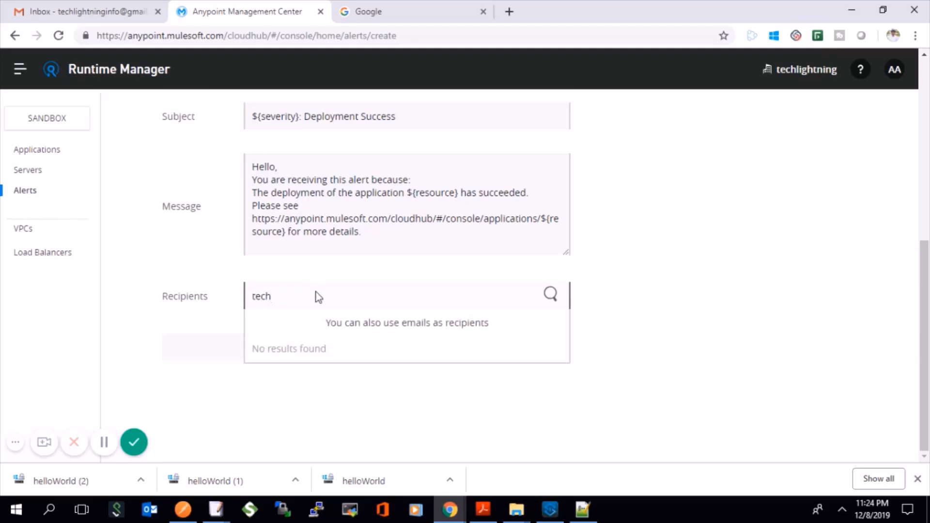
{"action": "type", "text": "ec"}
{"action": "key", "text": "BackSpace"}
{"action": "key", "text": "BackSpace"}
{"action": "key", "text": "BackSpace"}
{"action": "type", "text": "arul"}
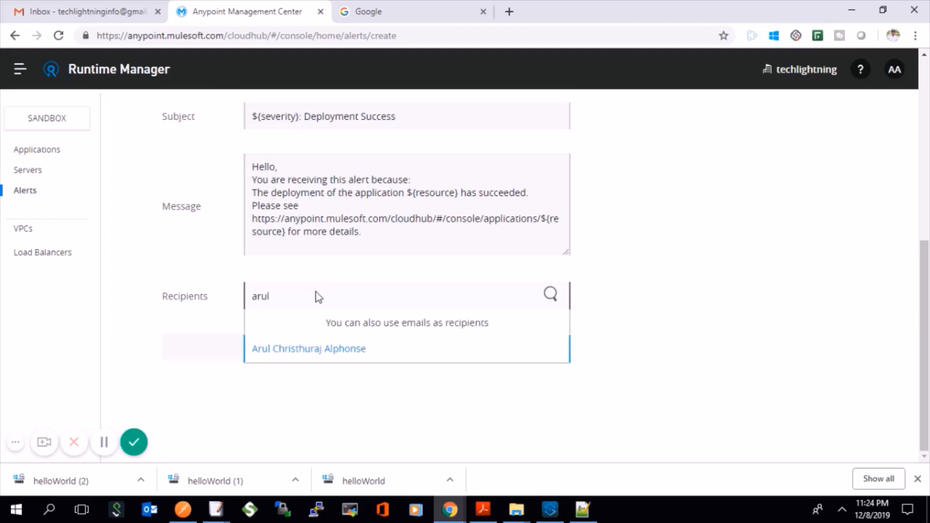
{"action": "left_click", "coordinate": [316, 353]}
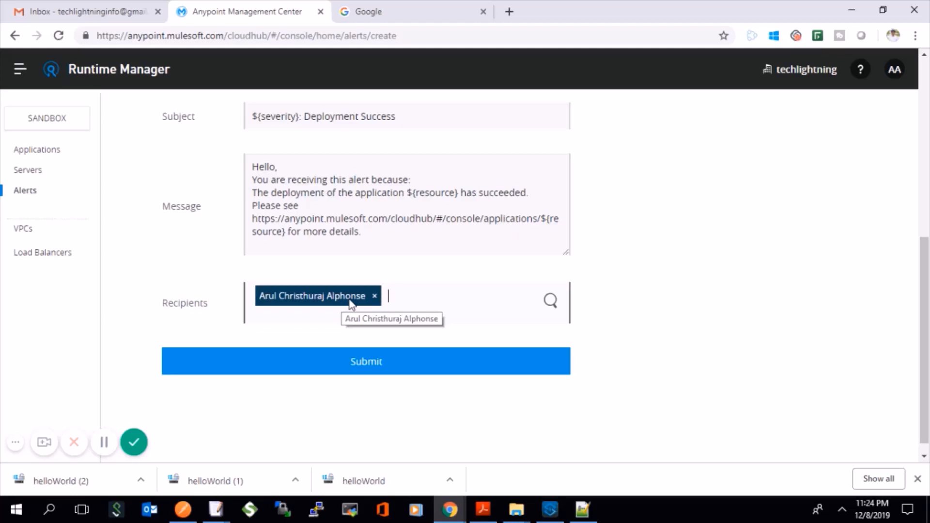
Review the completed alert form and submit it
{"action": "scroll", "coordinate": [475, 220], "scroll_direction": "up", "scroll_amount": 4}
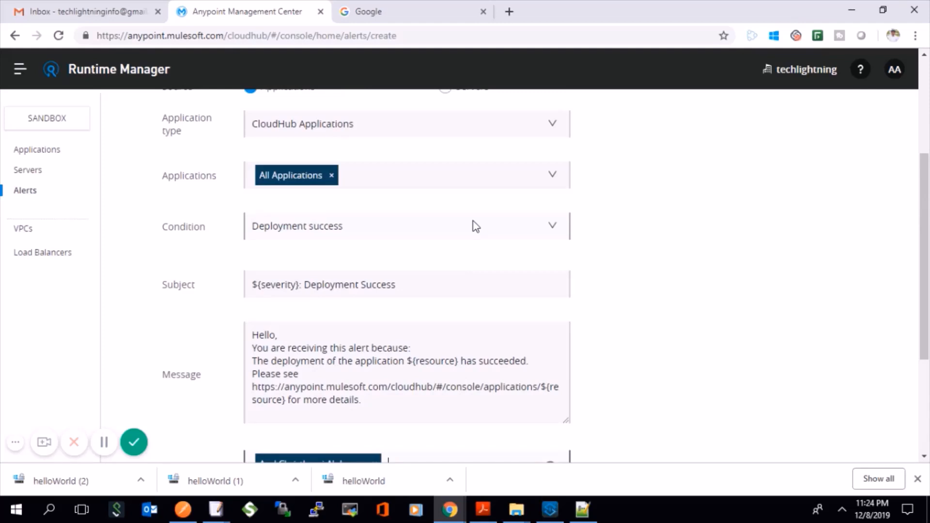
{"action": "scroll", "coordinate": [373, 295], "scroll_direction": "down", "scroll_amount": 3}
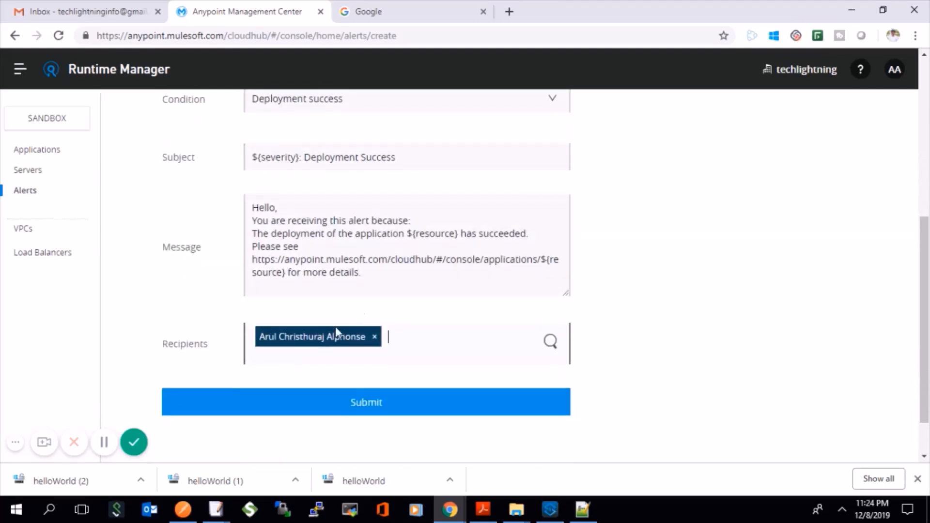
{"action": "left_click", "coordinate": [348, 402]}
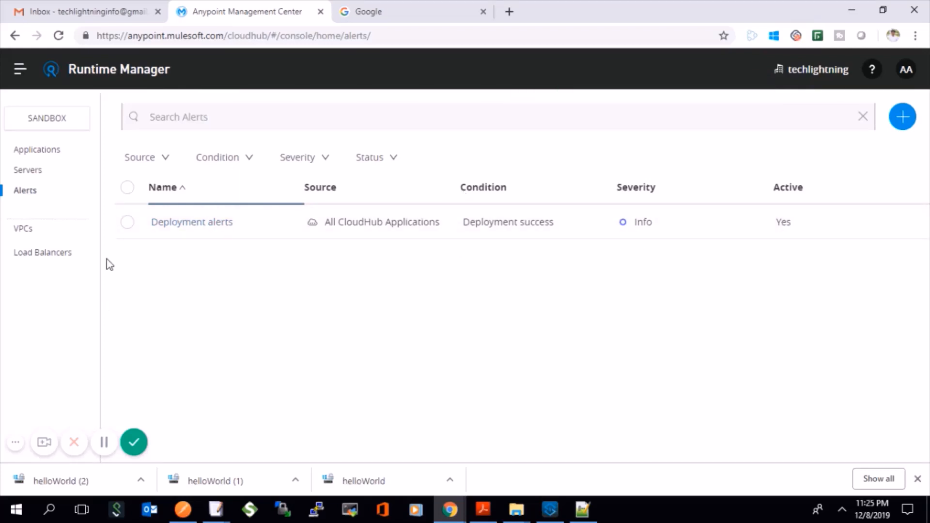
Go to the Runtime Manager applications and open the settings of myhelloworld-8dec
{"action": "left_click", "coordinate": [53, 154]}
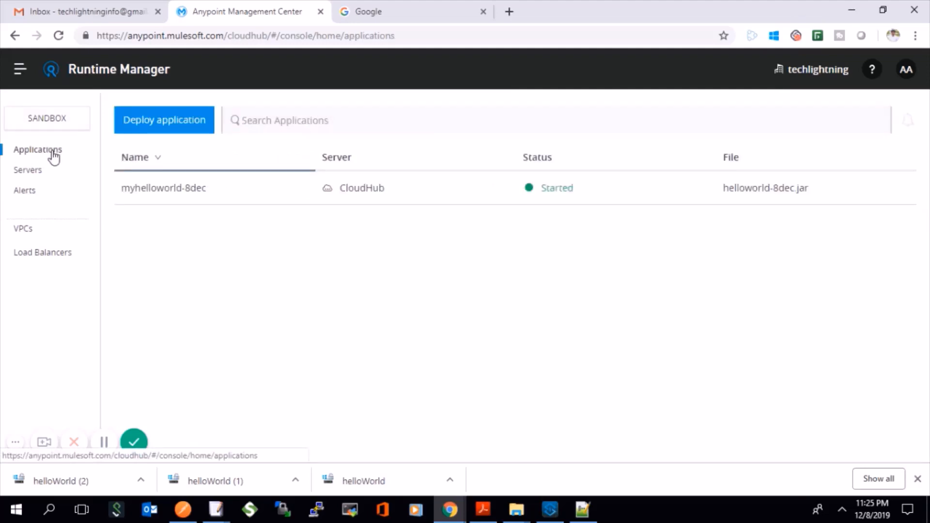
{"action": "left_click", "coordinate": [173, 197]}
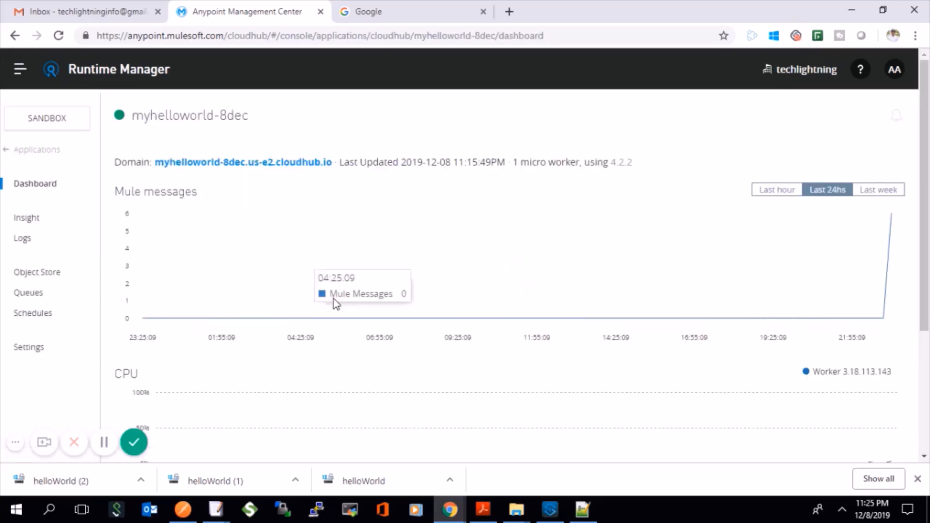
{"action": "left_click", "coordinate": [37, 353]}
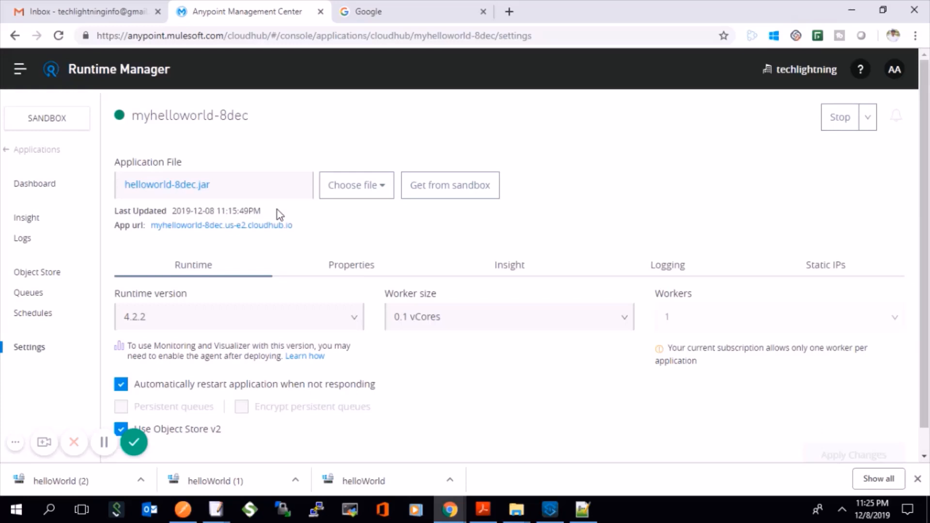
Upload helloworld-8dec.jar from the personal folder under C:\Users as the application file and apply the changes to redeploy
{"action": "left_click", "coordinate": [379, 185]}
{"action": "left_click", "coordinate": [357, 244]}
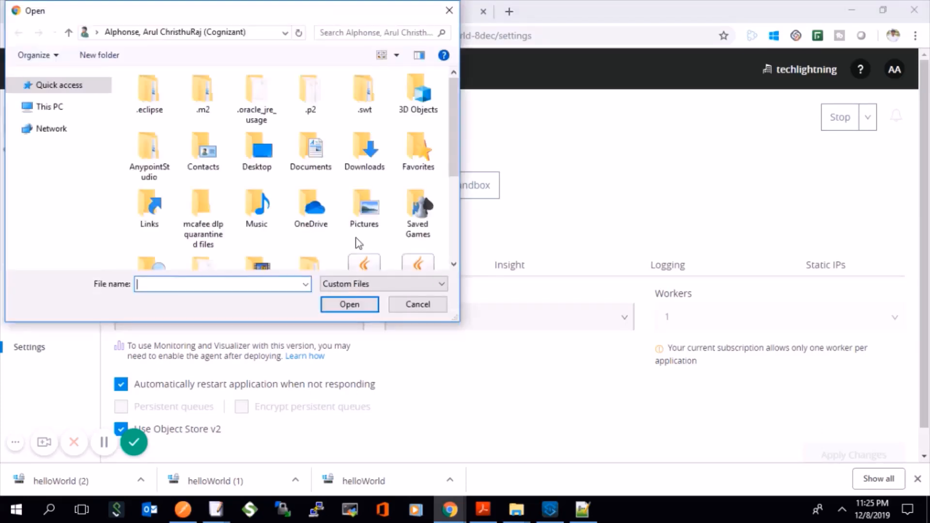
{"action": "left_click", "coordinate": [89, 237]}
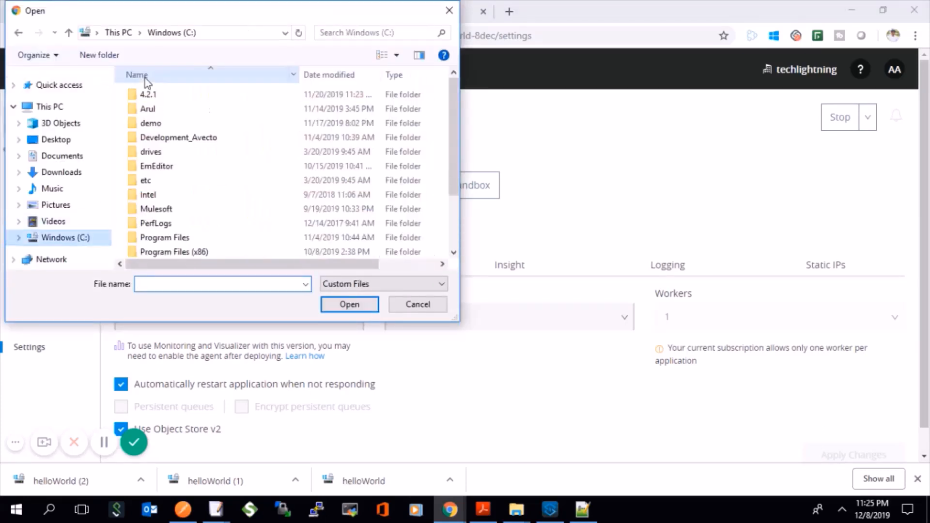
{"action": "left_click", "coordinate": [147, 109]}
{"action": "key", "text": "u"}
{"action": "key", "text": "Return"}
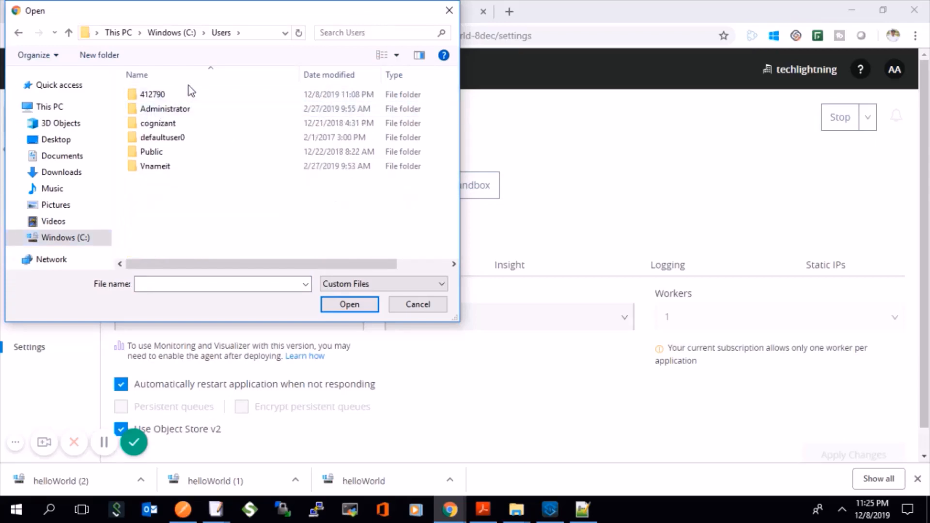
{"action": "double_click", "coordinate": [182, 98]}
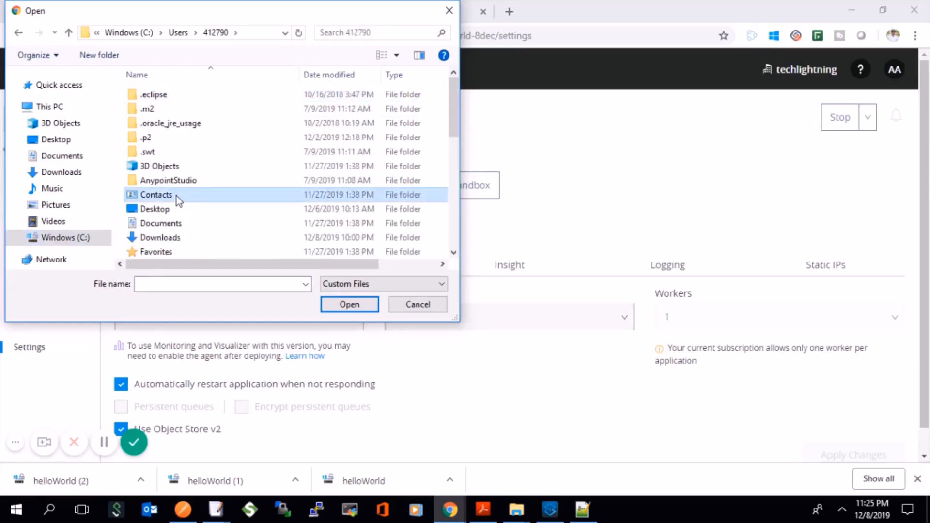
{"action": "scroll", "coordinate": [231, 208], "scroll_direction": "down", "scroll_amount": 7}
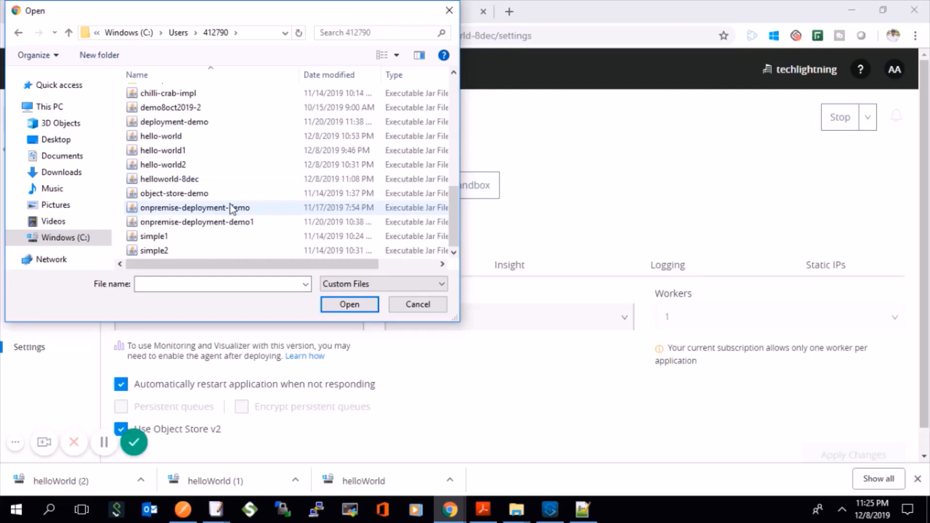
{"action": "double_click", "coordinate": [193, 179]}
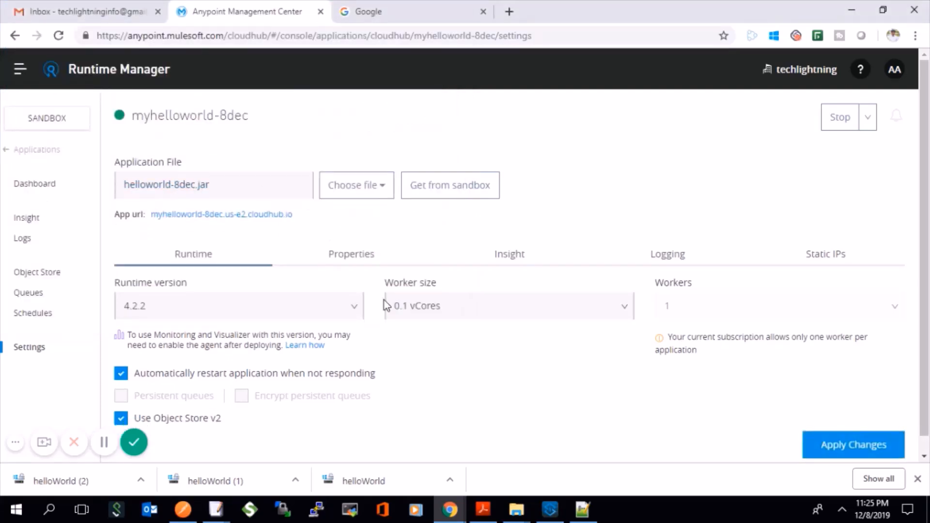
{"action": "left_click", "coordinate": [849, 436]}
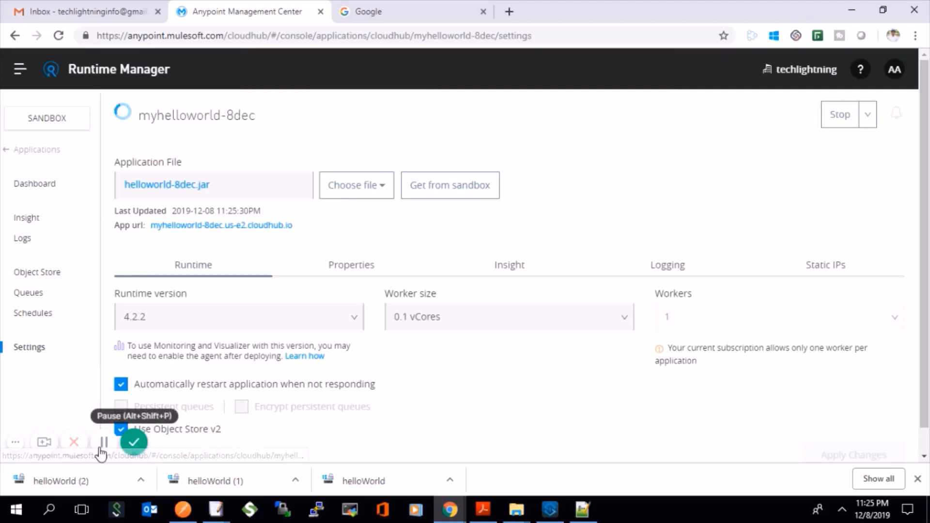
Check the redeployment status in the applications list, and open the new INFO: Deployment Success email in Gmail
{"action": "left_click", "coordinate": [56, 154]}
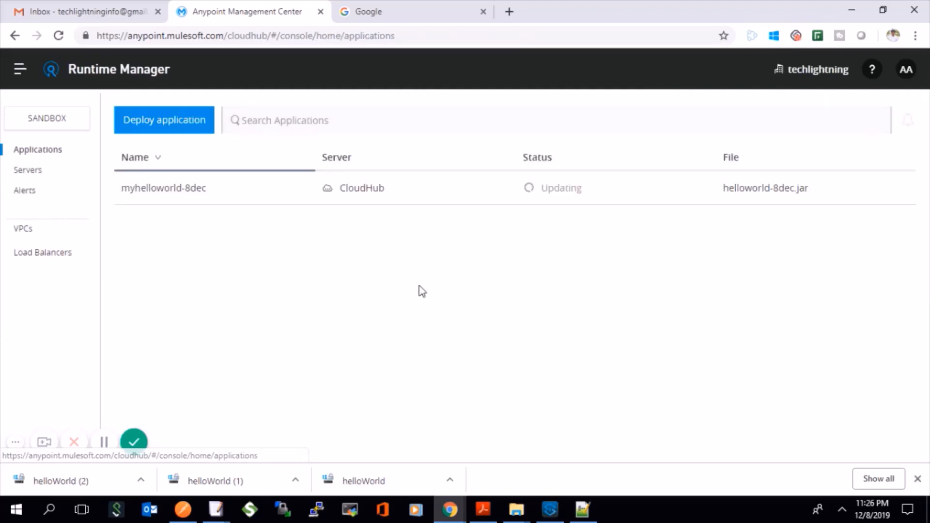
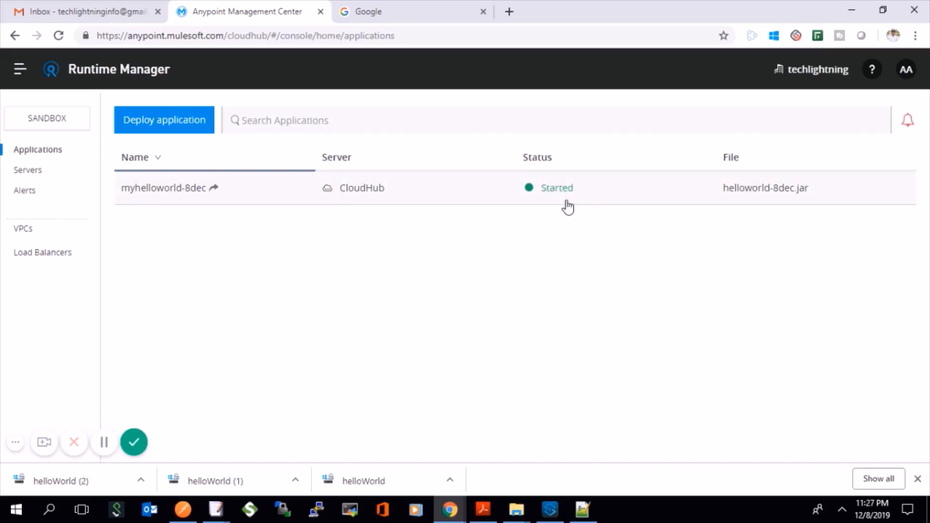
{"action": "left_click", "coordinate": [72, 11]}
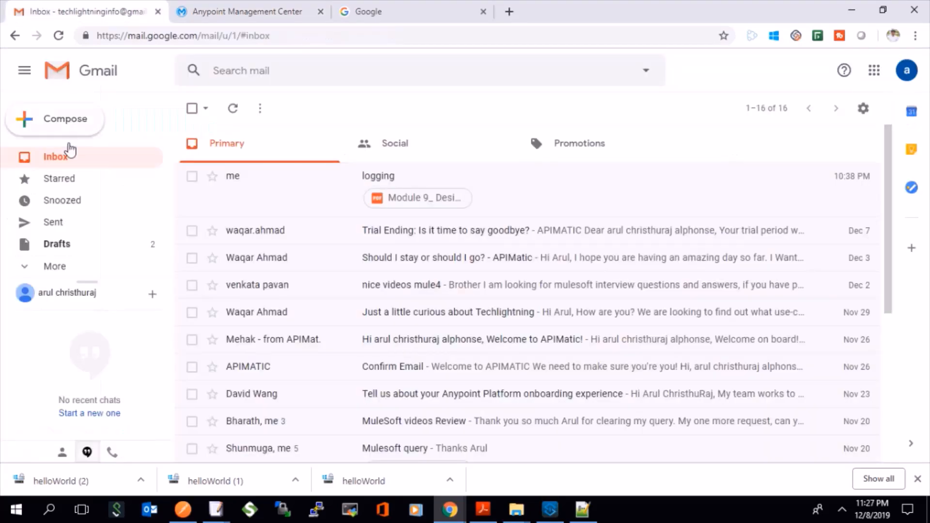
{"action": "left_click", "coordinate": [63, 167]}
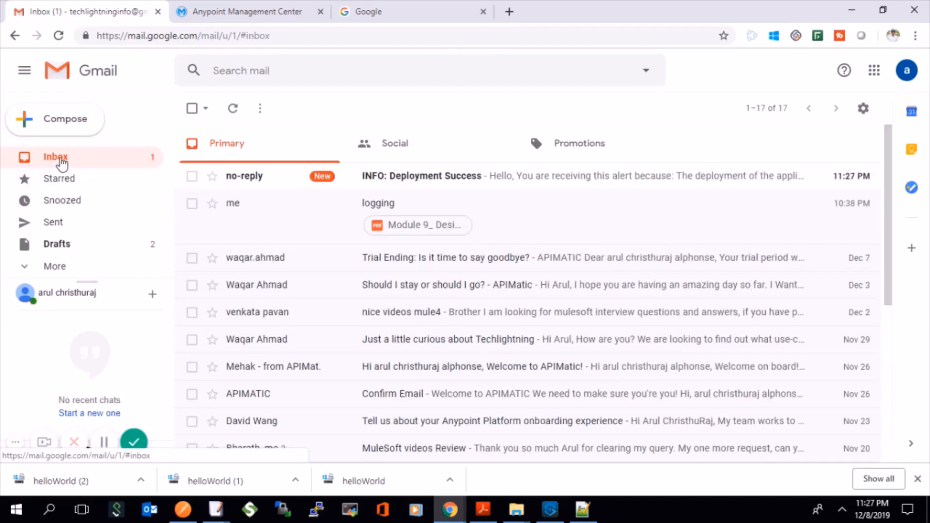
{"action": "left_click", "coordinate": [395, 183]}
Read the Anypoint Platform alert notification about the myhelloworld-8dec deployment
{"action": "scroll", "coordinate": [396, 295], "scroll_direction": "down", "scroll_amount": 3}
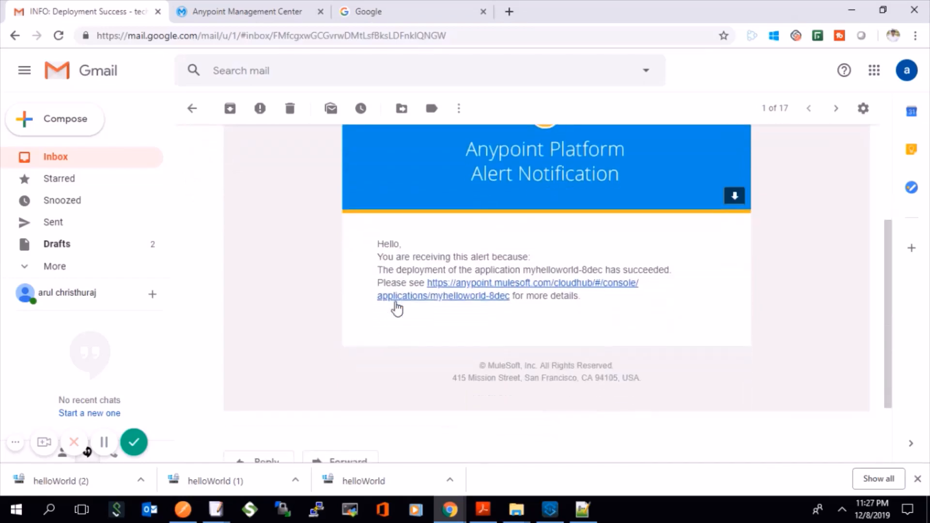
{"action": "scroll", "coordinate": [467, 296], "scroll_direction": "up", "scroll_amount": 3}
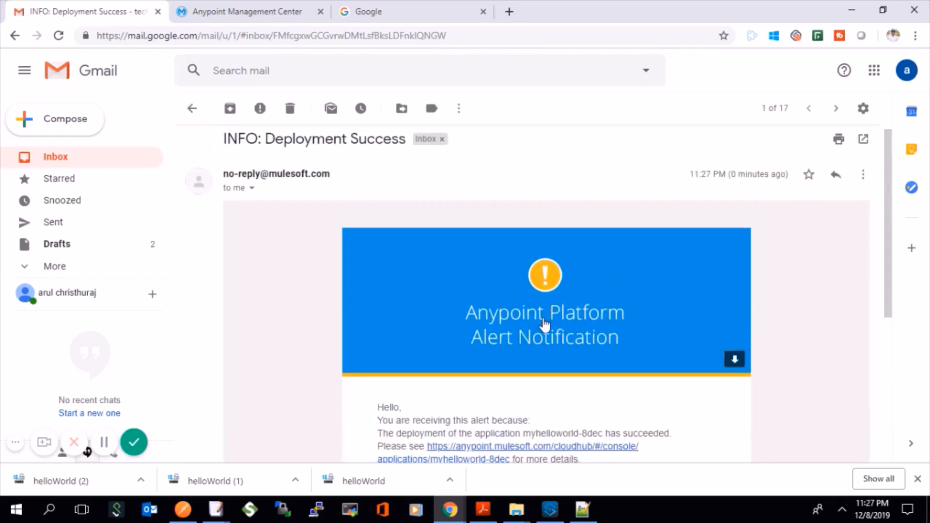
{"action": "scroll", "coordinate": [544, 322], "scroll_direction": "down", "scroll_amount": 1}
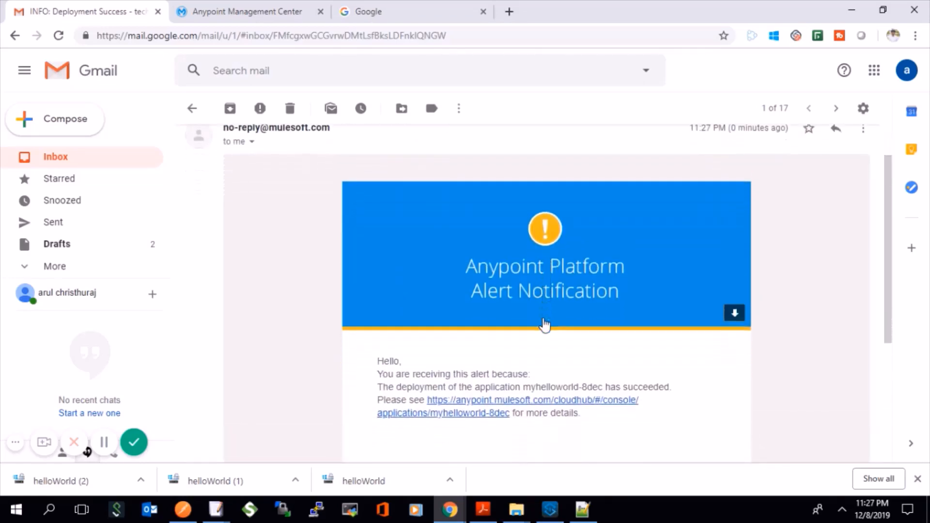
{"action": "triple_click", "coordinate": [497, 369]}
{"action": "double_click", "coordinate": [504, 382]}
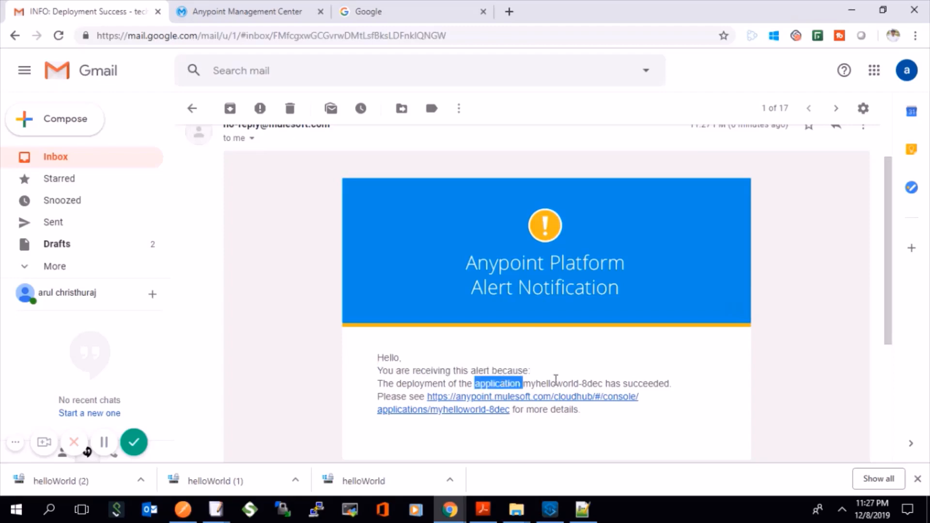
{"action": "double_click", "coordinate": [573, 384]}
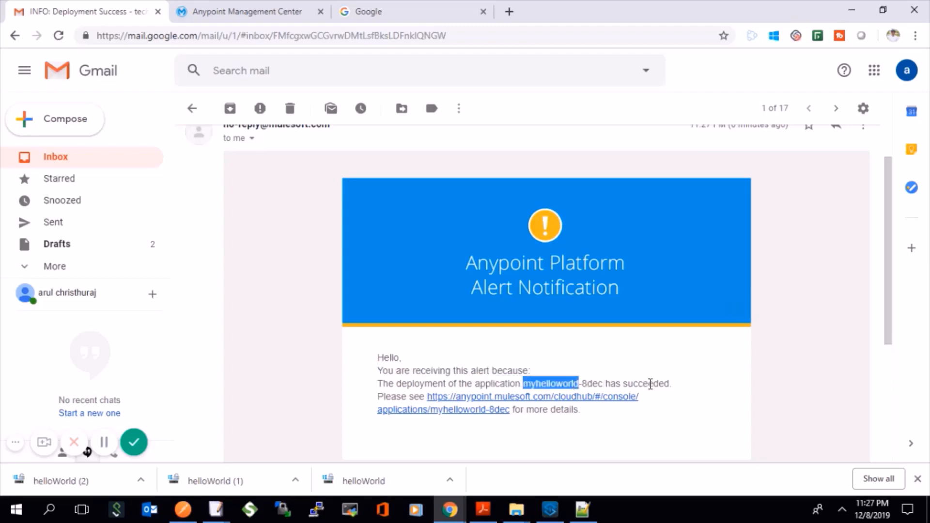
{"action": "scroll", "coordinate": [650, 432], "scroll_direction": "down", "scroll_amount": 4}
{"action": "scroll", "coordinate": [650, 432], "scroll_direction": "up", "scroll_amount": 6}
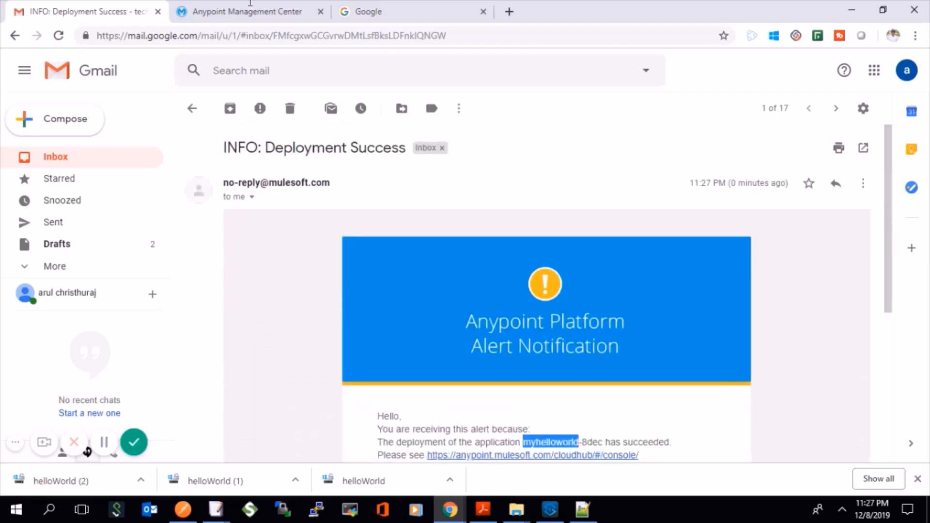
Switch back to Runtime Manager, go to the alerts list and open the form for a new alert
{"action": "left_click", "coordinate": [247, 7]}
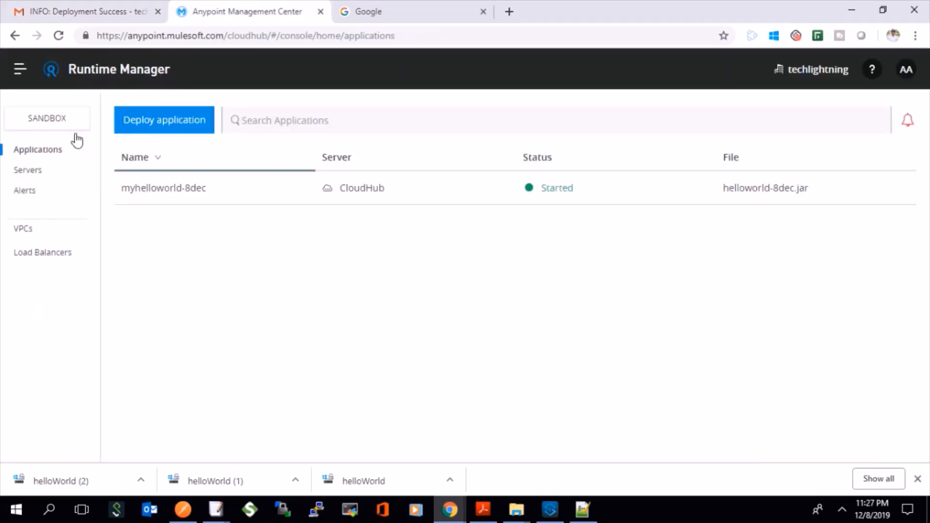
{"action": "left_click", "coordinate": [27, 192]}
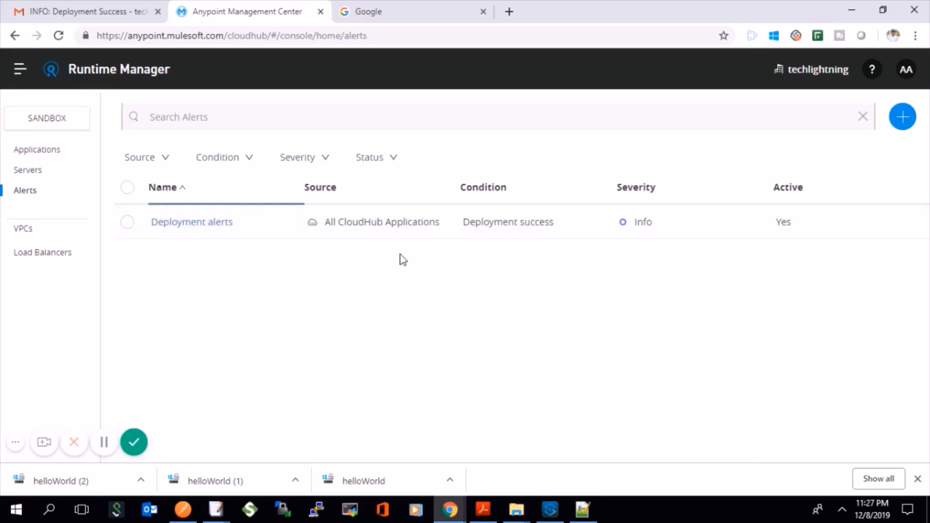
{"action": "left_click", "coordinate": [903, 124]}
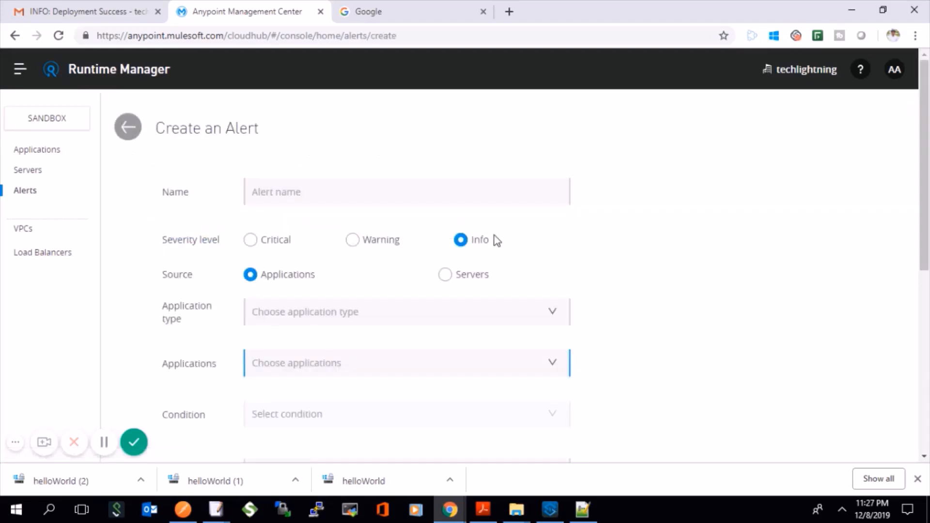
Look through the fields of the new alert form, from the name and applications to the message
{"action": "left_click", "coordinate": [281, 191]}
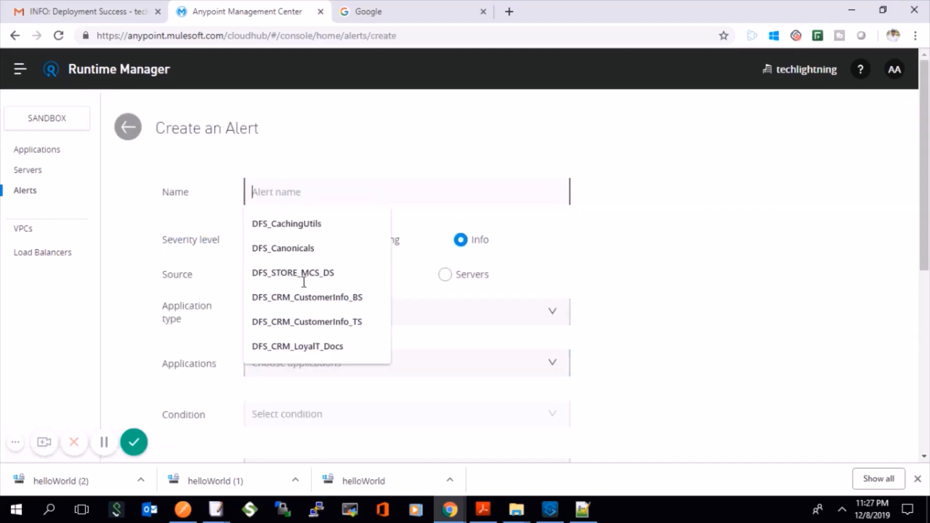
{"action": "left_click", "coordinate": [470, 316]}
{"action": "left_click", "coordinate": [543, 332]}
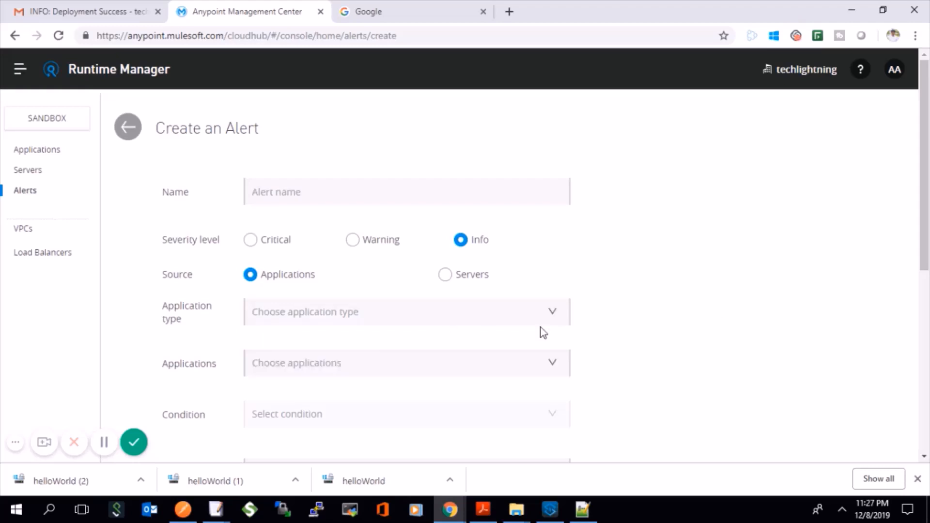
{"action": "left_click", "coordinate": [413, 360]}
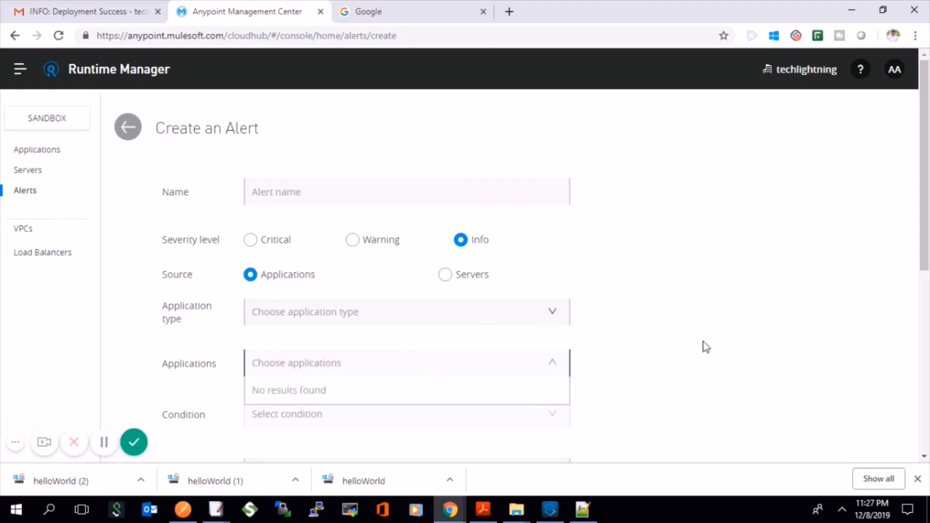
{"action": "scroll", "coordinate": [703, 347], "scroll_direction": "down", "scroll_amount": 7}
{"action": "scroll", "coordinate": [510, 141], "scroll_direction": "up", "scroll_amount": 3}
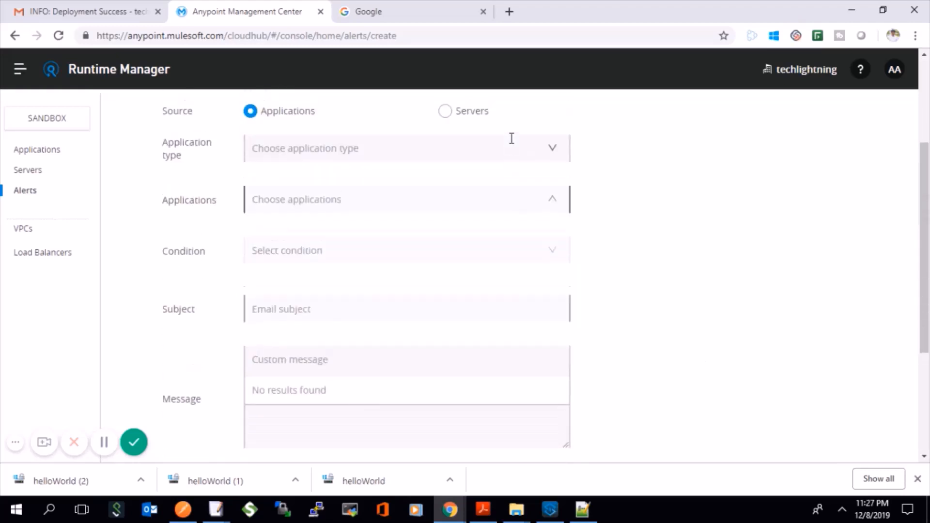
{"action": "left_click", "coordinate": [404, 252]}
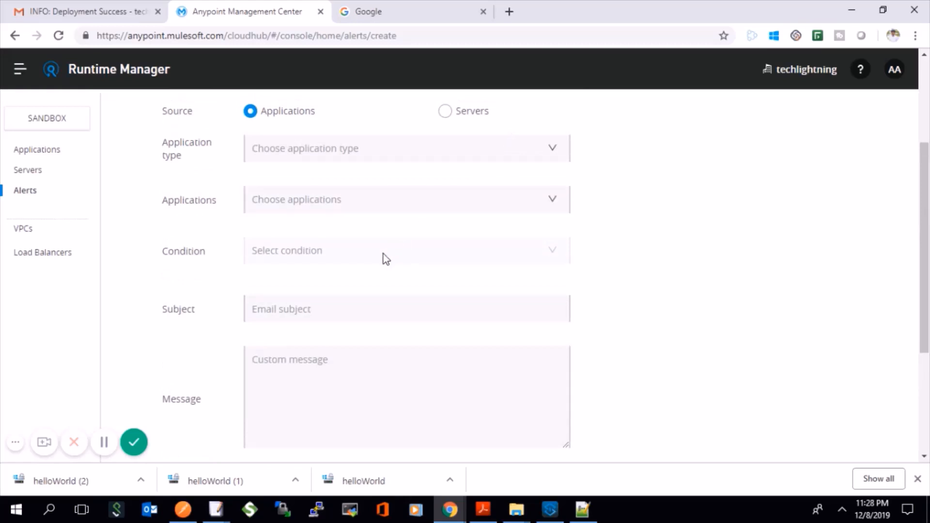
{"action": "left_click", "coordinate": [362, 204]}
{"action": "scroll", "coordinate": [419, 161], "scroll_direction": "up", "scroll_amount": 2}
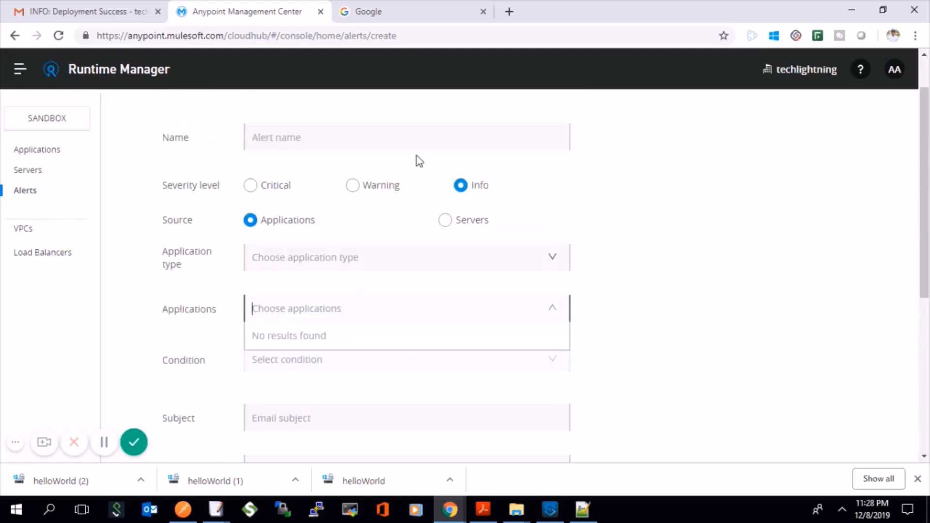
Set the new alert's application type to CloudHub Applications and its applications to All Applications
{"action": "left_click", "coordinate": [327, 269]}
{"action": "left_click", "coordinate": [310, 288]}
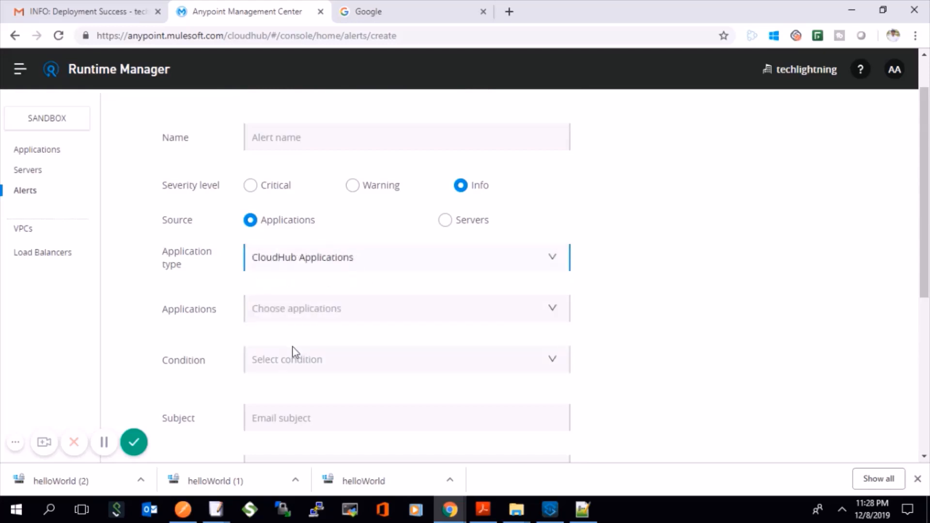
{"action": "left_click", "coordinate": [326, 308]}
{"action": "left_click", "coordinate": [257, 335]}
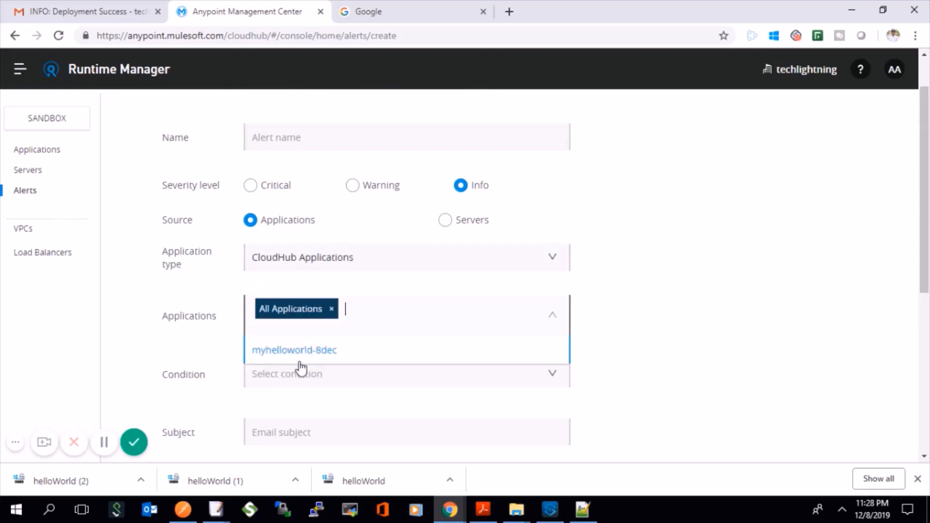
Review the full list of conditions available for a CloudHub application alert, and close it without choosing one
{"action": "left_click", "coordinate": [297, 372]}
{"action": "scroll", "coordinate": [370, 292], "scroll_direction": "down", "scroll_amount": 2}
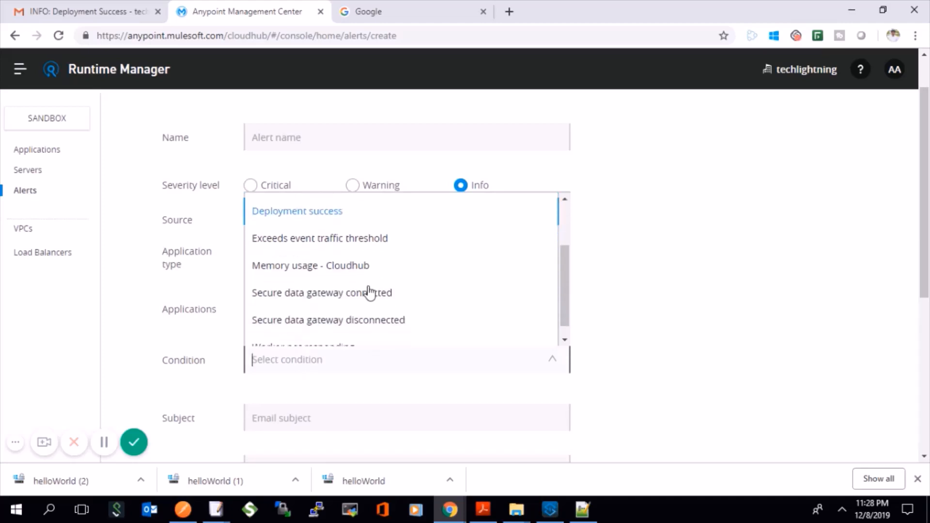
{"action": "scroll", "coordinate": [369, 293], "scroll_direction": "up", "scroll_amount": 2}
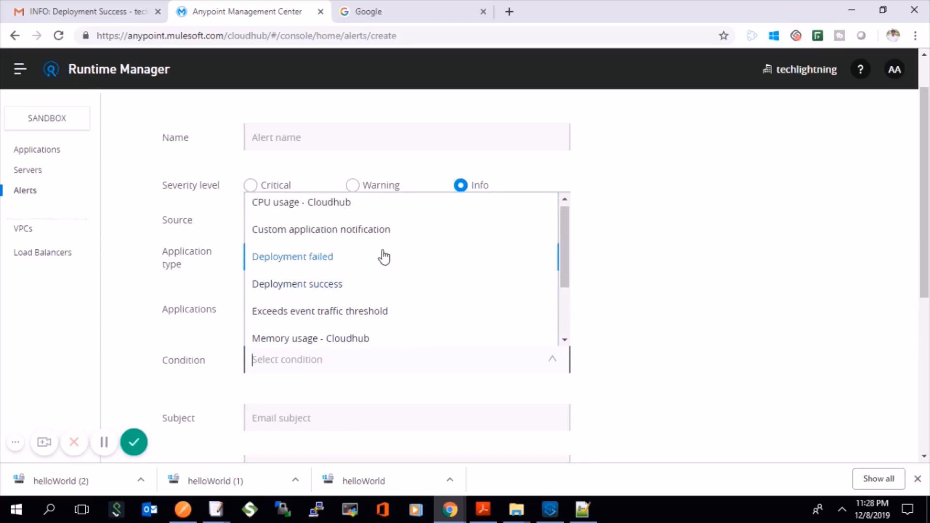
{"action": "scroll", "coordinate": [384, 257], "scroll_direction": "down", "scroll_amount": 2}
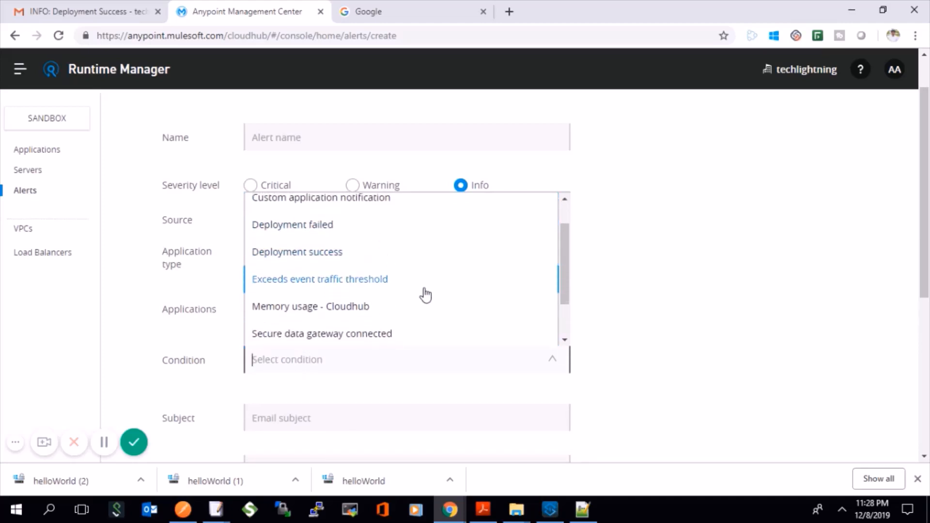
{"action": "scroll", "coordinate": [398, 271], "scroll_direction": "down", "scroll_amount": 1}
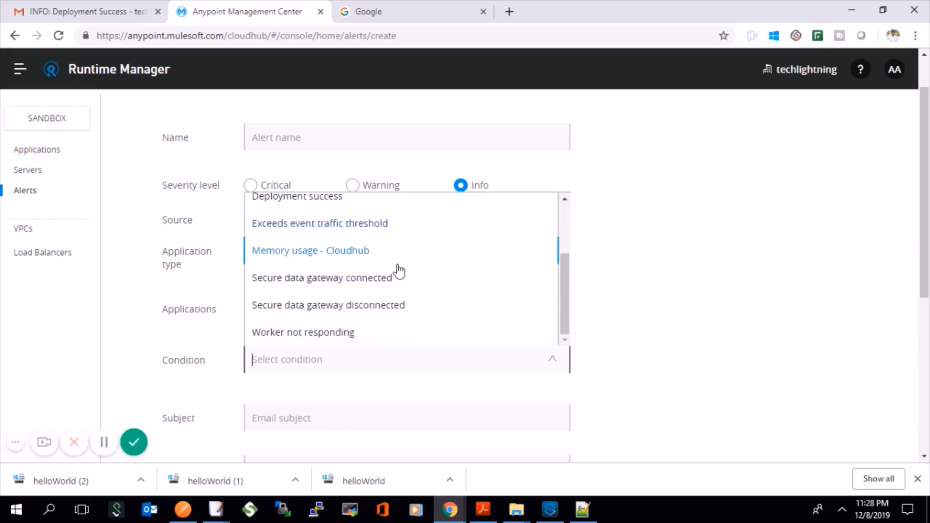
{"action": "scroll", "coordinate": [394, 292], "scroll_direction": "down", "scroll_amount": 2}
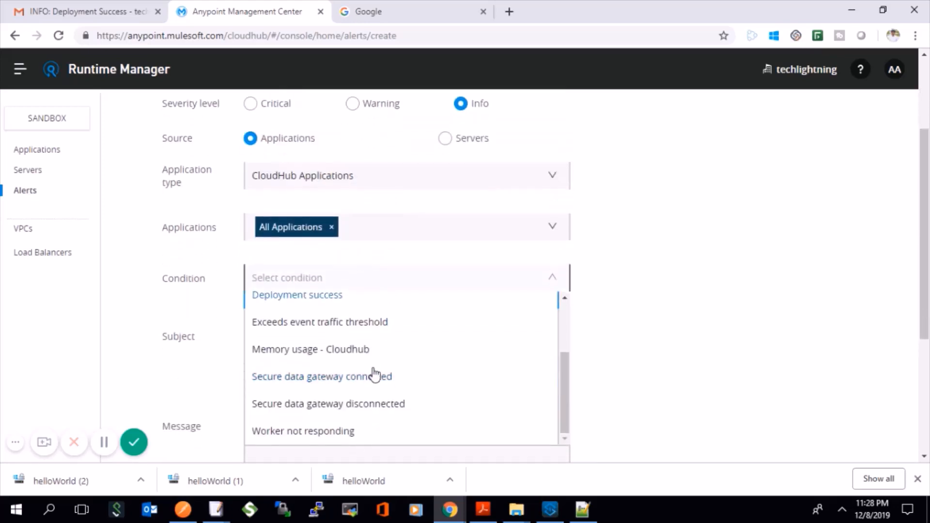
{"action": "scroll", "coordinate": [376, 377], "scroll_direction": "up", "scroll_amount": 3}
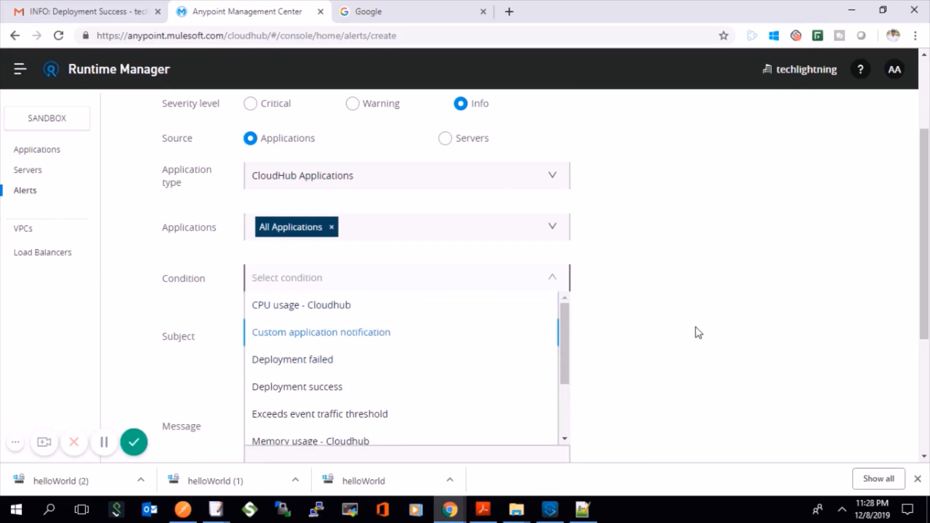
{"action": "left_click", "coordinate": [128, 192]}
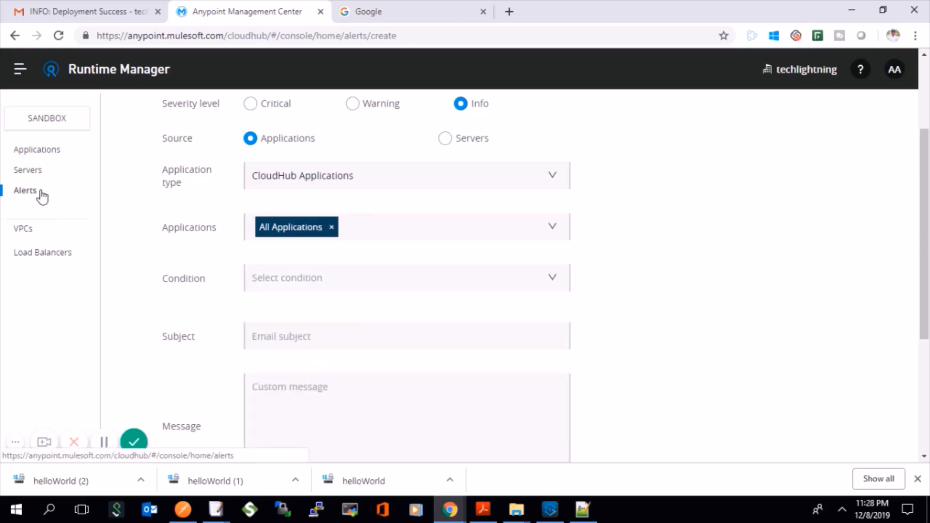
Leave the unsaved alert form and open Anypoint Monitoring, reloading the page until its built-in dashboards load
{"action": "left_click", "coordinate": [20, 70]}
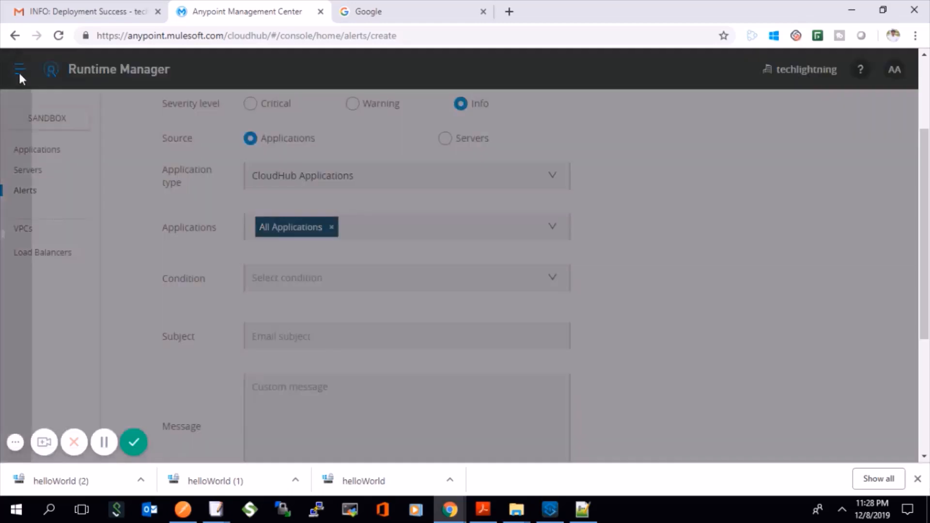
{"action": "left_click", "coordinate": [93, 402]}
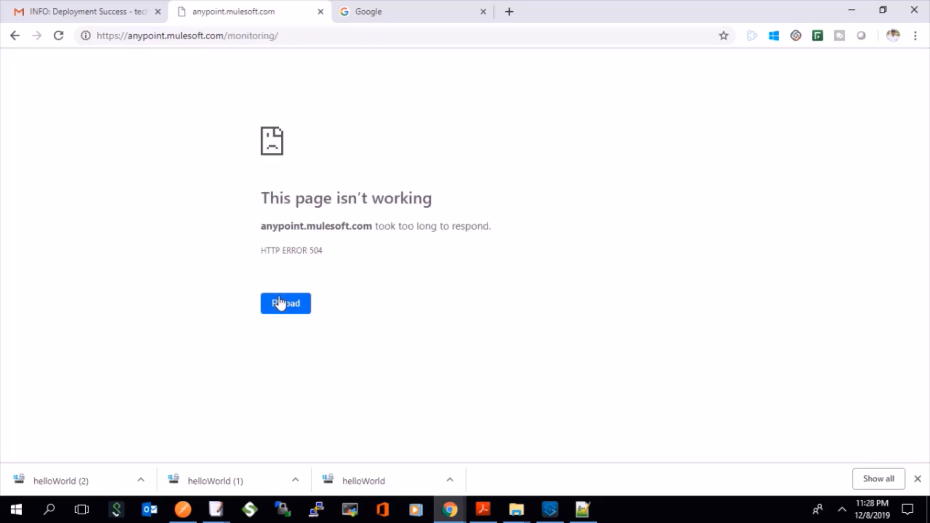
{"action": "left_click", "coordinate": [284, 308]}
{"action": "left_click", "coordinate": [285, 309]}
{"action": "left_click", "coordinate": [284, 309]}
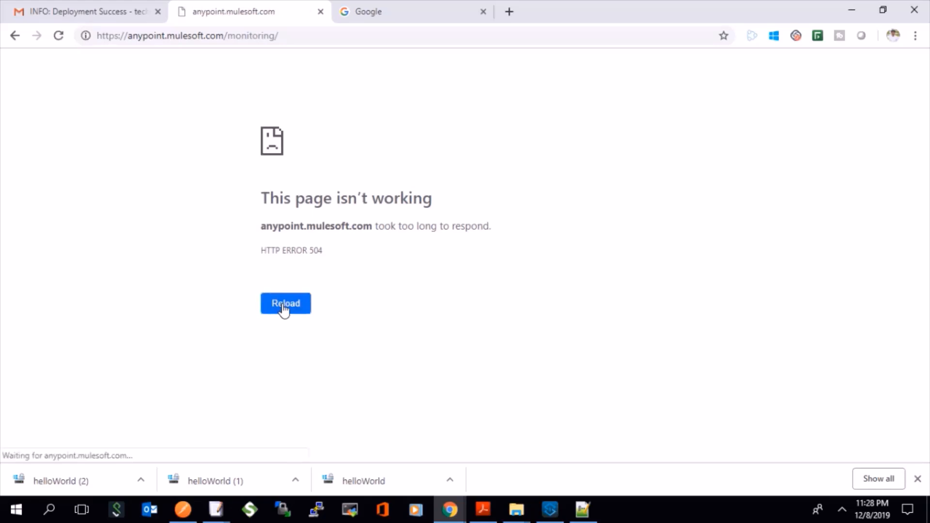
{"action": "left_click", "coordinate": [284, 309]}
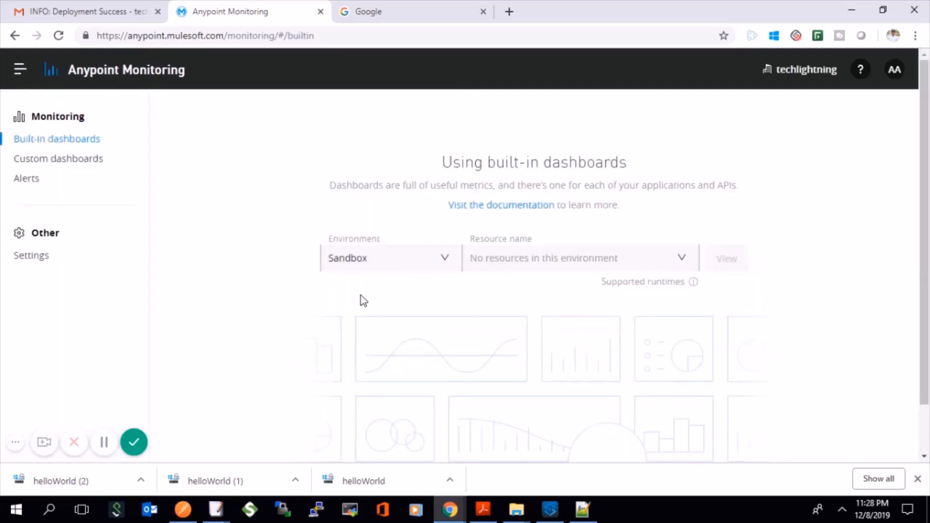
Check the Sandbox environment's resources for built-in dashboards, and try to reload the Monitoring page
{"action": "left_click", "coordinate": [591, 251]}
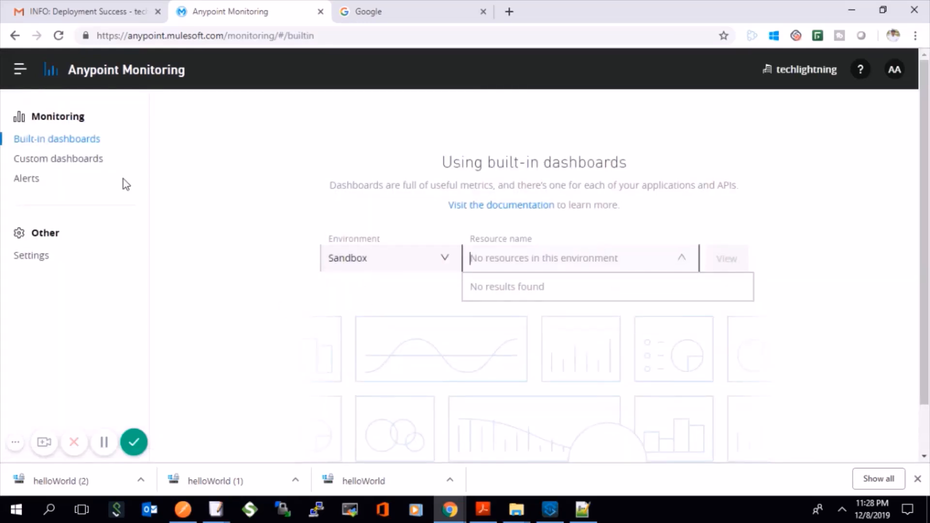
{"action": "left_click", "coordinate": [89, 9]}
{"action": "left_click", "coordinate": [230, 11]}
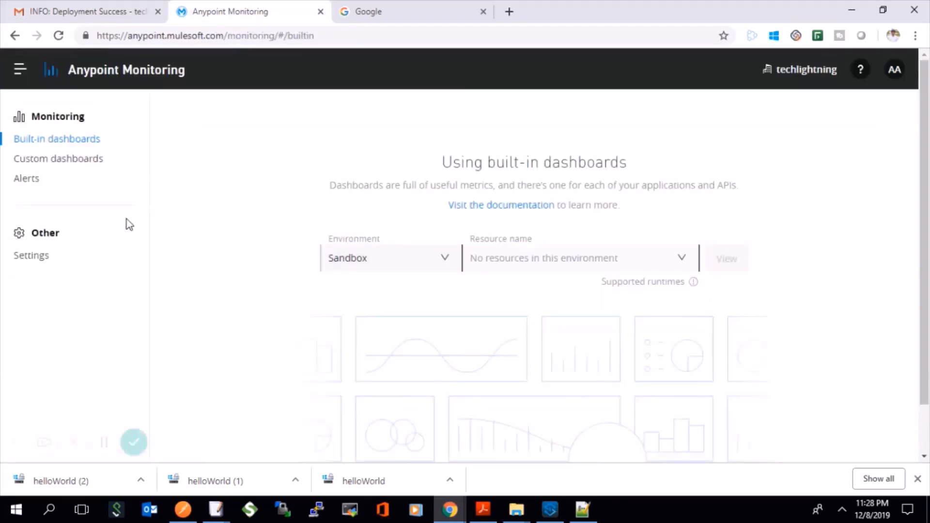
{"action": "left_click", "coordinate": [20, 71]}
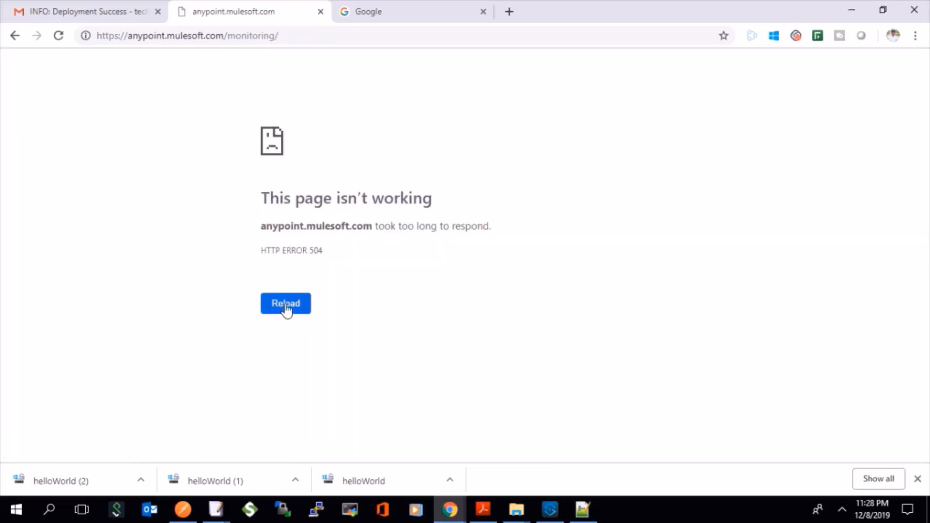
{"action": "left_click", "coordinate": [286, 305]}
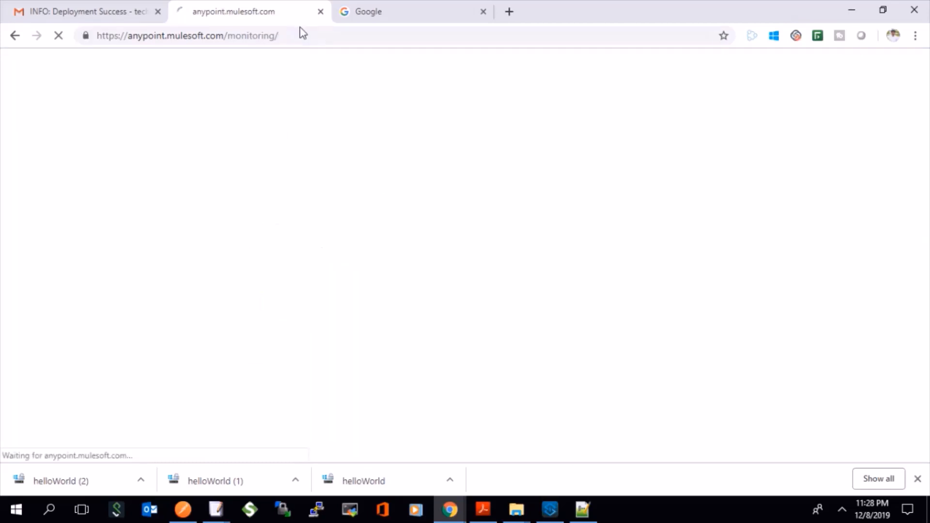
Go to the platform home page at anypoint.mulesoft.com and sign out of the account
{"action": "left_click", "coordinate": [299, 32]}
{"action": "type", "text": "anypo"}
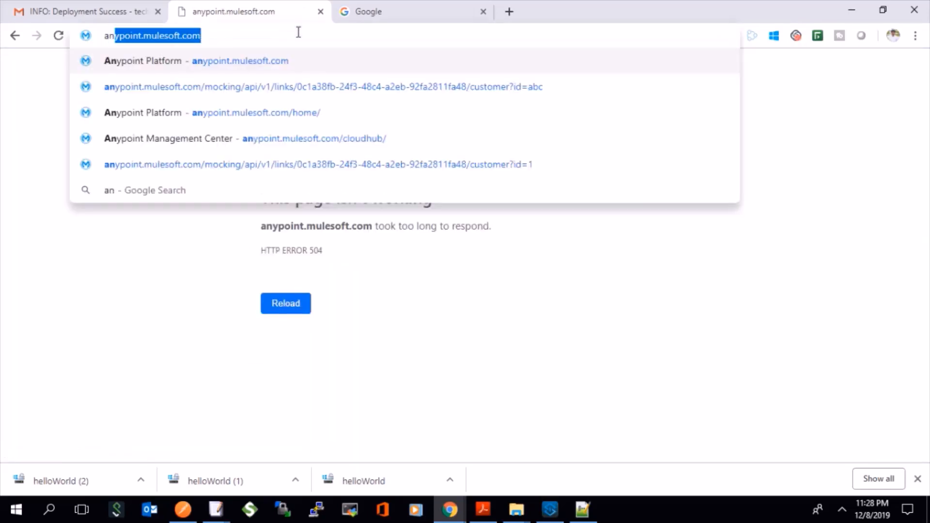
{"action": "key", "text": "Return"}
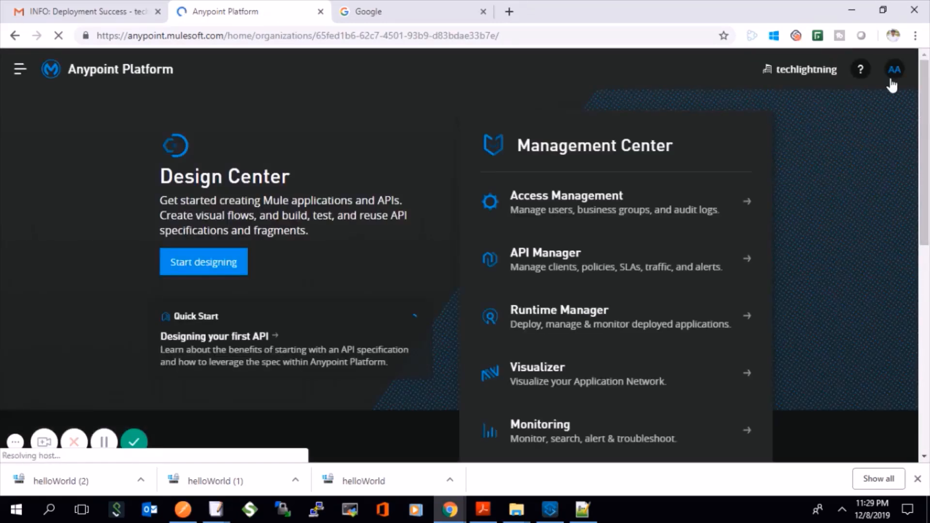
{"action": "left_click", "coordinate": [892, 76]}
{"action": "left_click", "coordinate": [780, 231]}
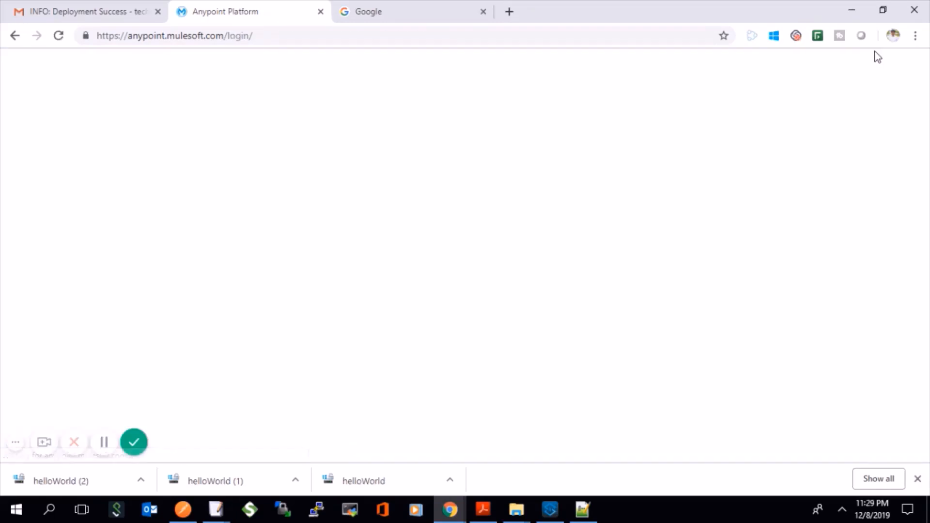
Sign in to Anypoint Platform with the account username and password
{"action": "type", "text": "an"}
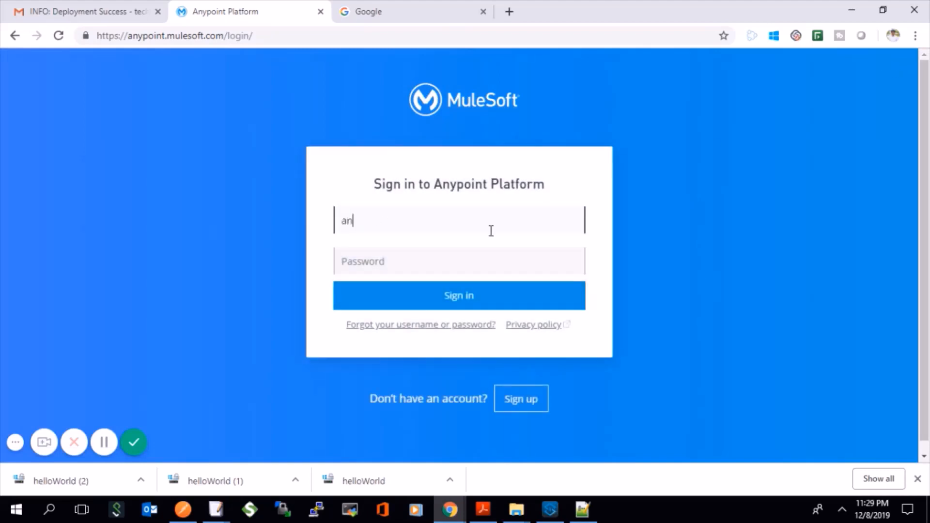
{"action": "key", "text": "BackSpace"}
{"action": "key", "text": "BackSpace"}
{"action": "type", "text": "techlightning-9"}
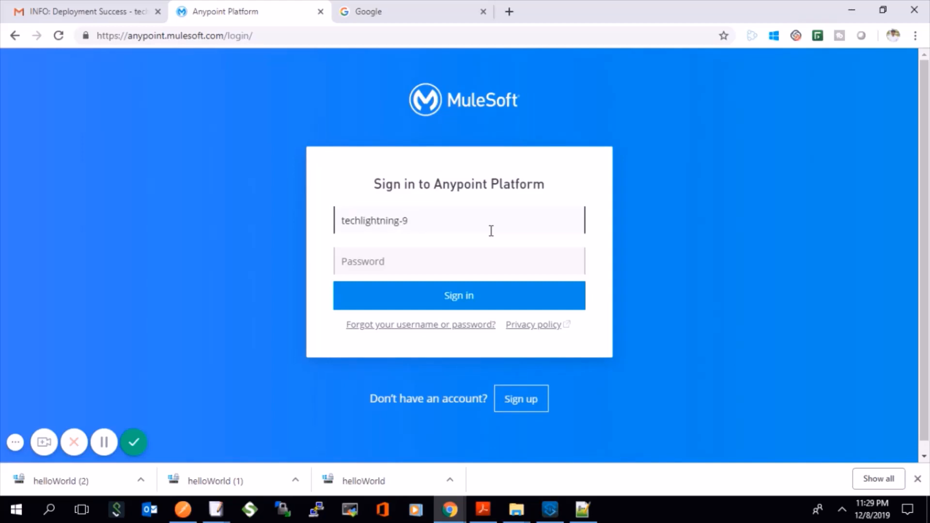
{"action": "type", "text": "•"}
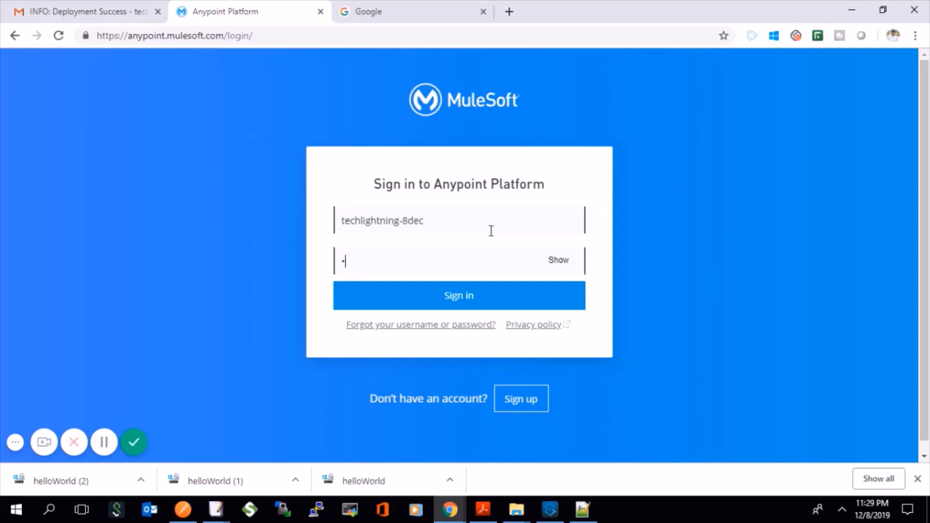
{"action": "left_click", "coordinate": [474, 295]}
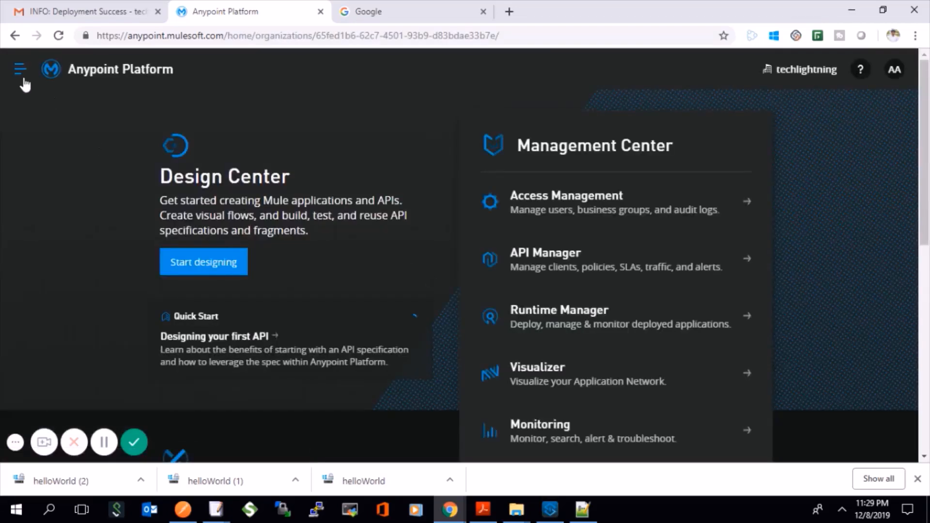
Open the built-in dashboards page of Monitoring in the Management Center
{"action": "left_click", "coordinate": [23, 79]}
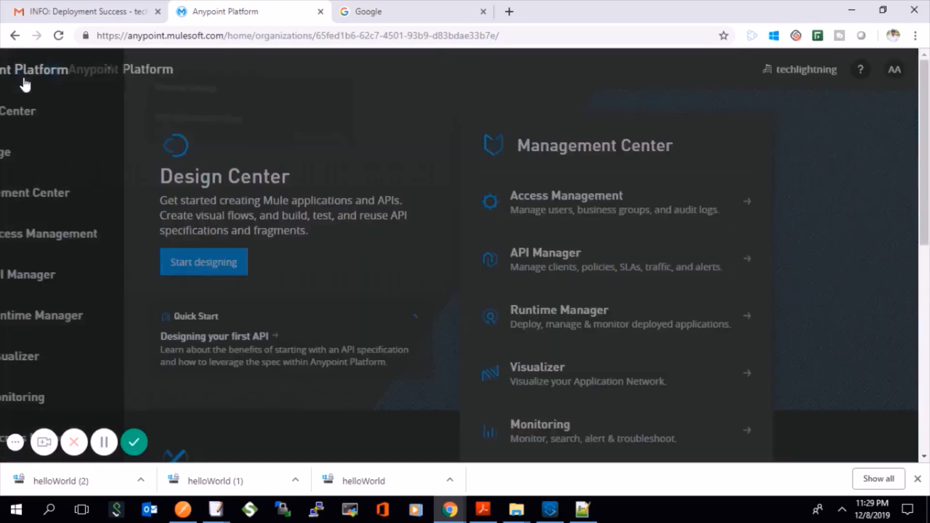
{"action": "left_click", "coordinate": [101, 402]}
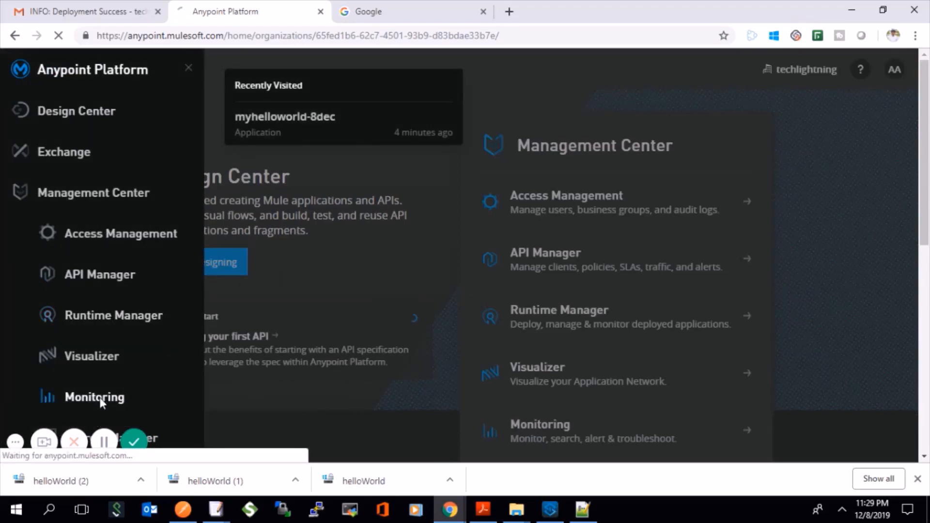
{"action": "left_click", "coordinate": [279, 310]}
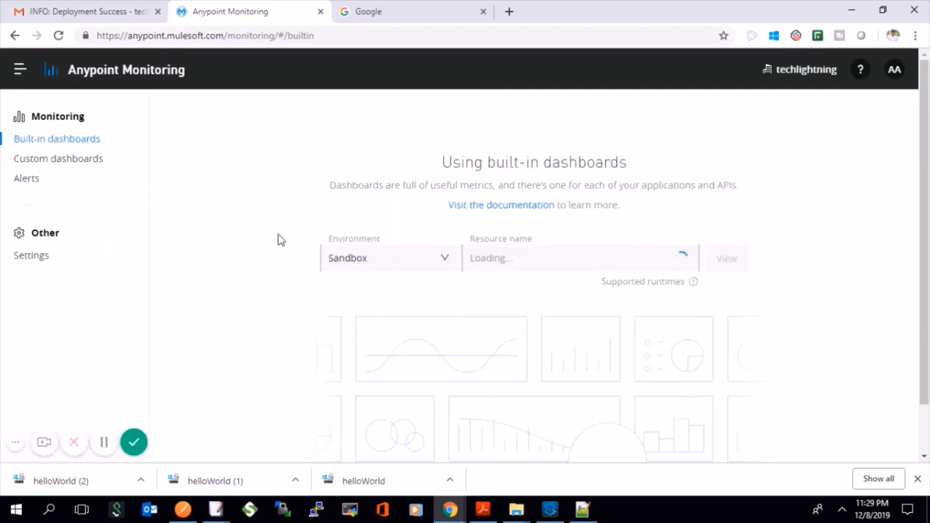
Open the myhelloworld-8dec application in Runtime Manager and view its logs
{"action": "left_click", "coordinate": [6, 70]}
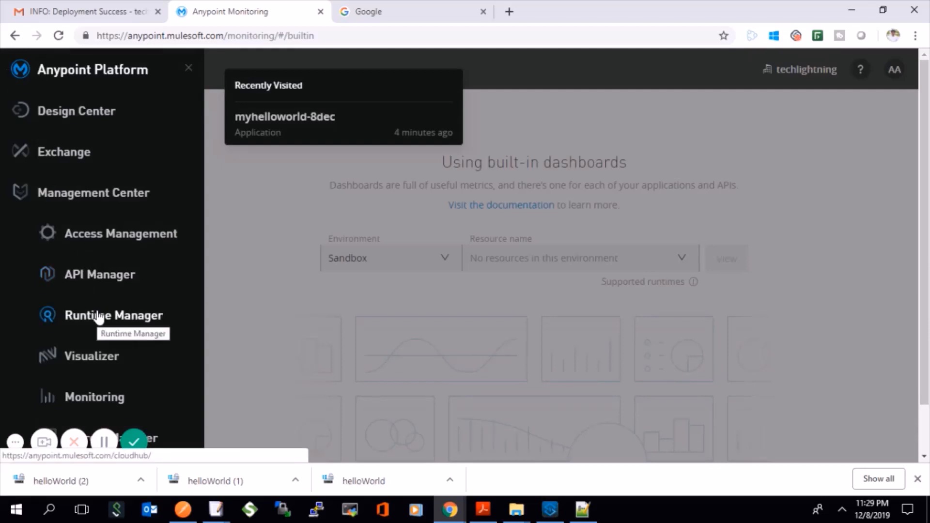
{"action": "left_click", "coordinate": [99, 316]}
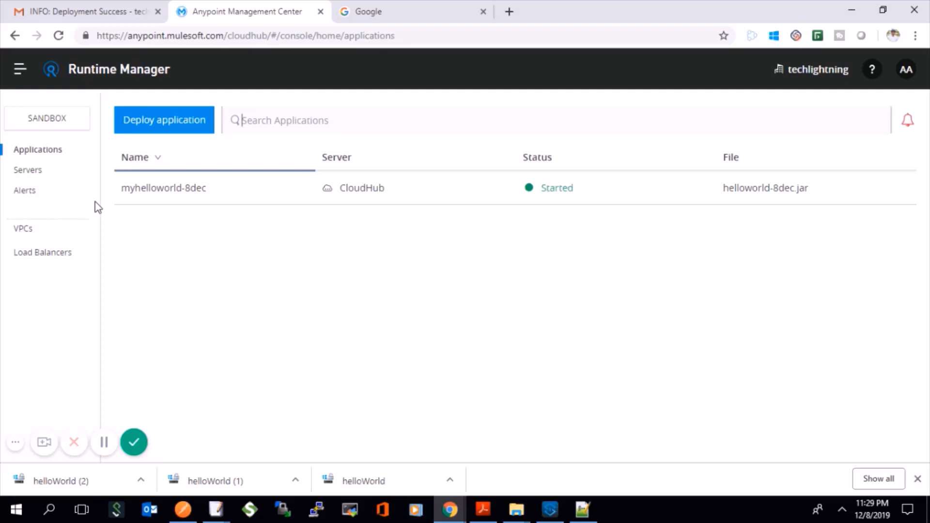
{"action": "left_click", "coordinate": [162, 189]}
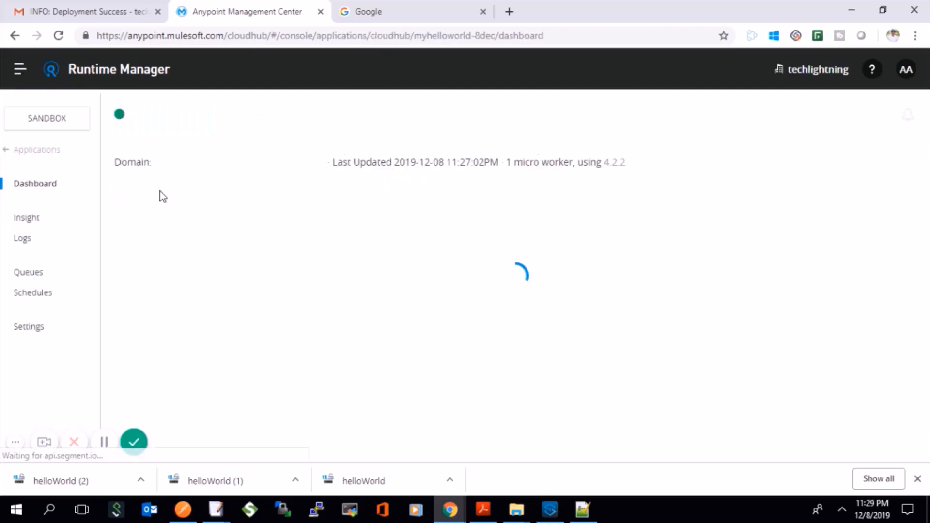
{"action": "left_click", "coordinate": [24, 242]}
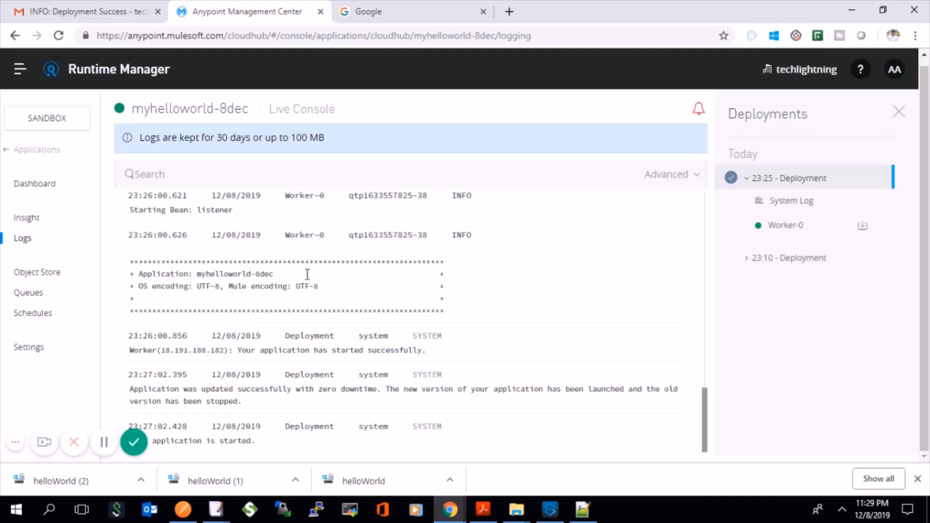
Open the application's insights and examine the events of the most recent transaction
{"action": "left_click", "coordinate": [35, 223]}
{"action": "scroll", "coordinate": [262, 331], "scroll_direction": "down", "scroll_amount": 1}
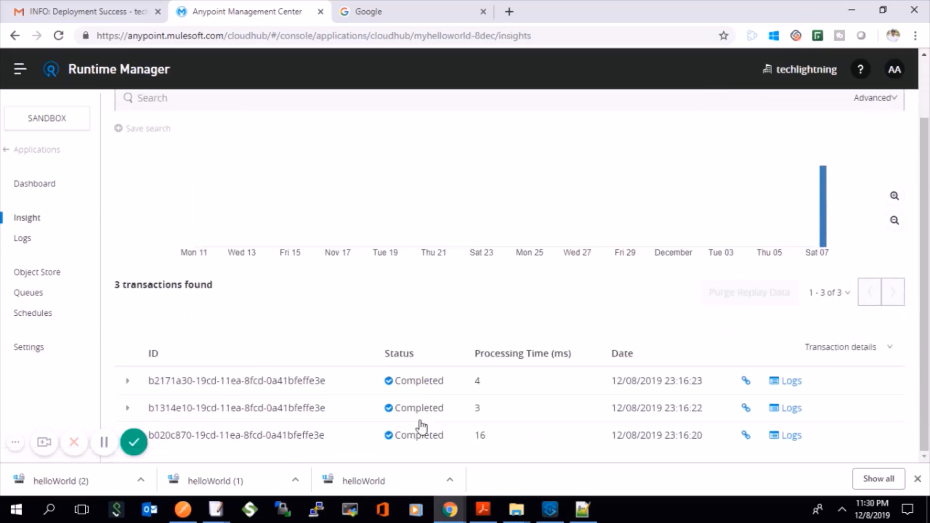
{"action": "left_click", "coordinate": [266, 388]}
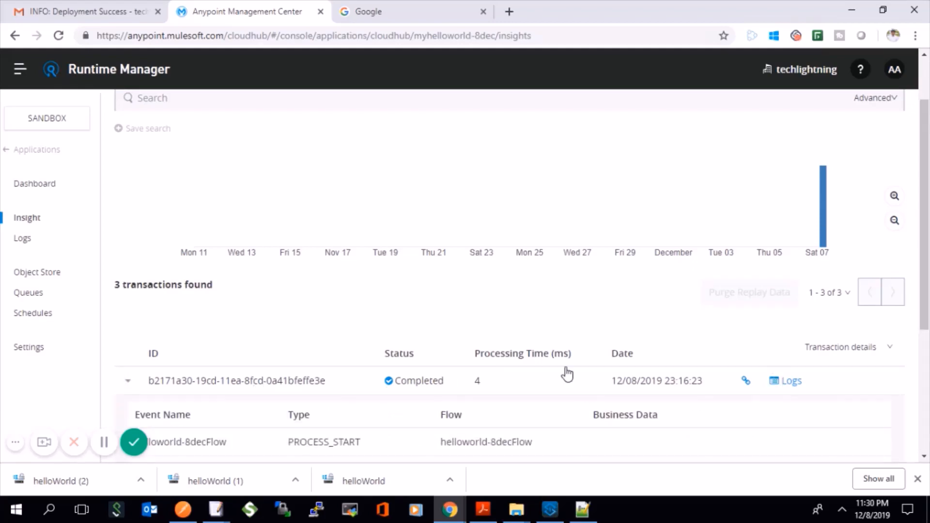
{"action": "scroll", "coordinate": [566, 374], "scroll_direction": "down", "scroll_amount": 3}
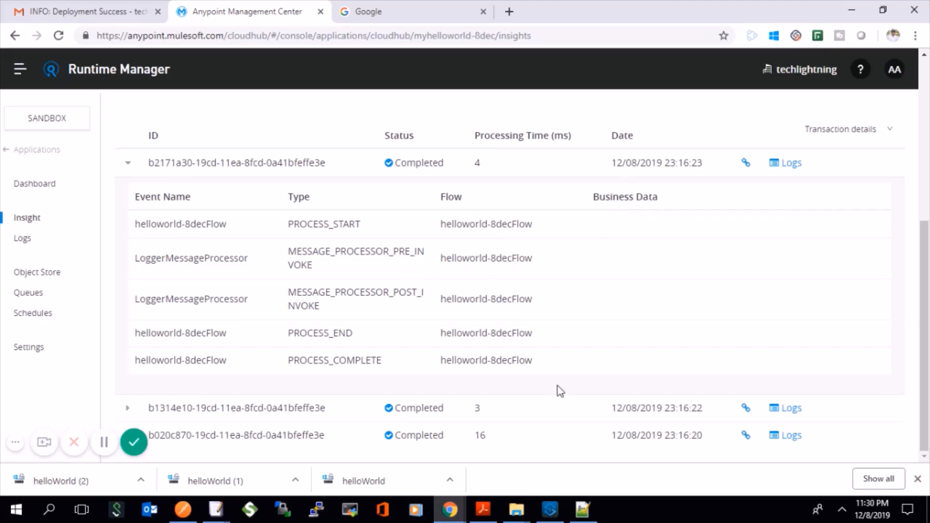
Switch to Anypoint Studio and insert a Custom Business Event before the Logger in helloworld-8decFlow, with order-id as its event name
{"action": "left_click", "coordinate": [552, 510]}
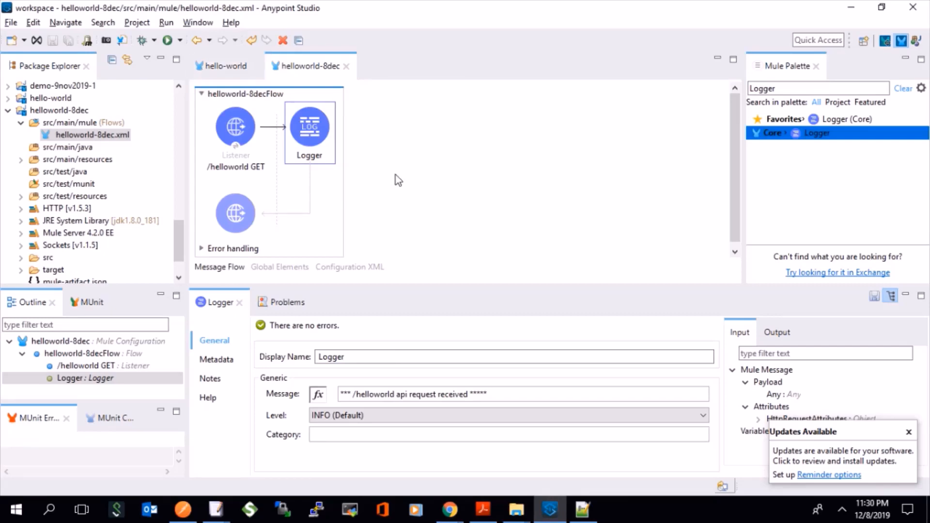
{"action": "double_click", "coordinate": [768, 88]}
{"action": "type", "text": "Custom"}
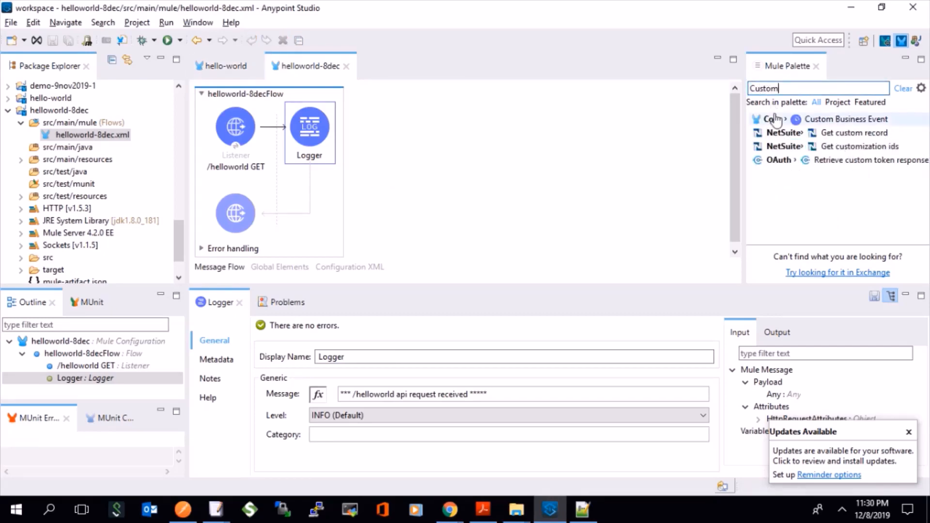
{"action": "mouse_move", "coordinate": [769, 118]}
{"action": "left_mouse_down"}
{"action": "mouse_move", "coordinate": [514, 116]}
{"action": "mouse_move", "coordinate": [259, 130]}
{"action": "mouse_move", "coordinate": [281, 135]}
{"action": "left_mouse_up"}
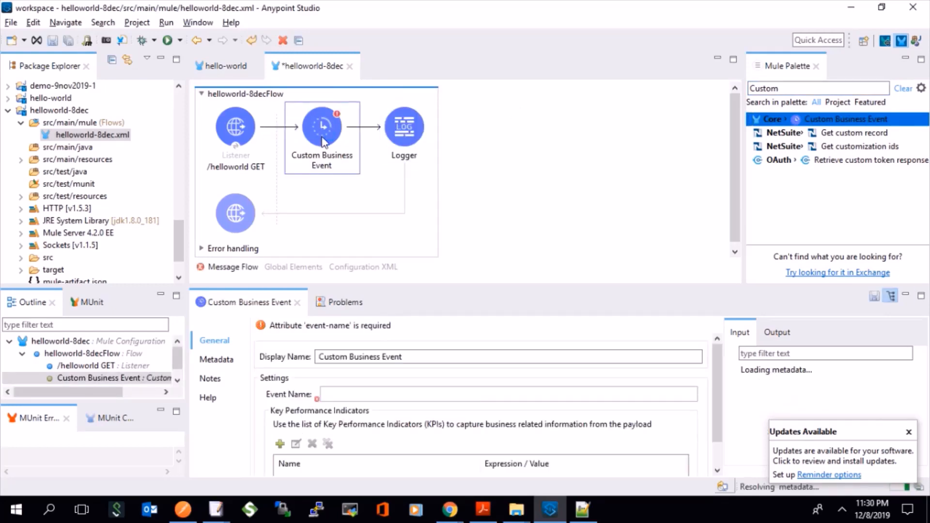
{"action": "left_click", "coordinate": [374, 394]}
{"action": "type", "text": "order-id"}
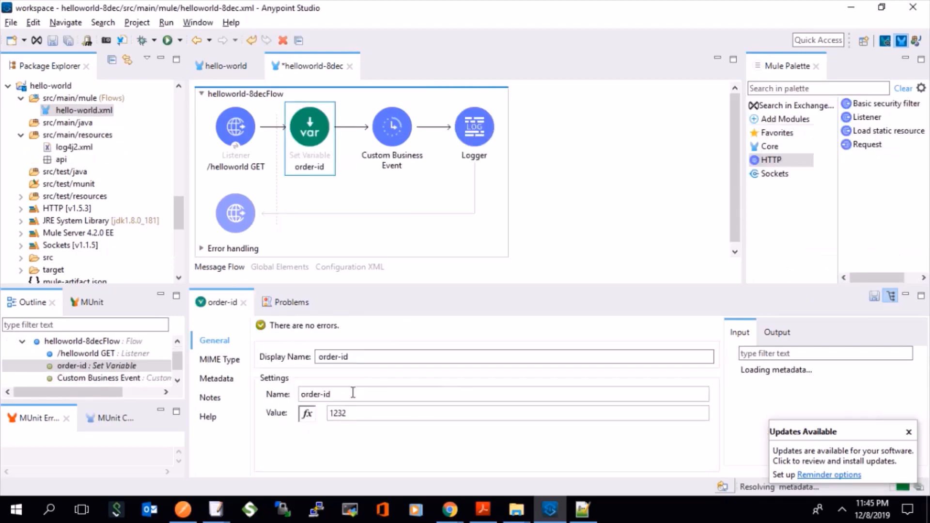
Set the variable name in the order-id Set Variable component to name, review the Custom Business Event's key performance indicators, and save
{"action": "left_click_drag", "start_coordinate": [352, 390], "coordinate": [297, 390]}
{"action": "type", "text": "name"}
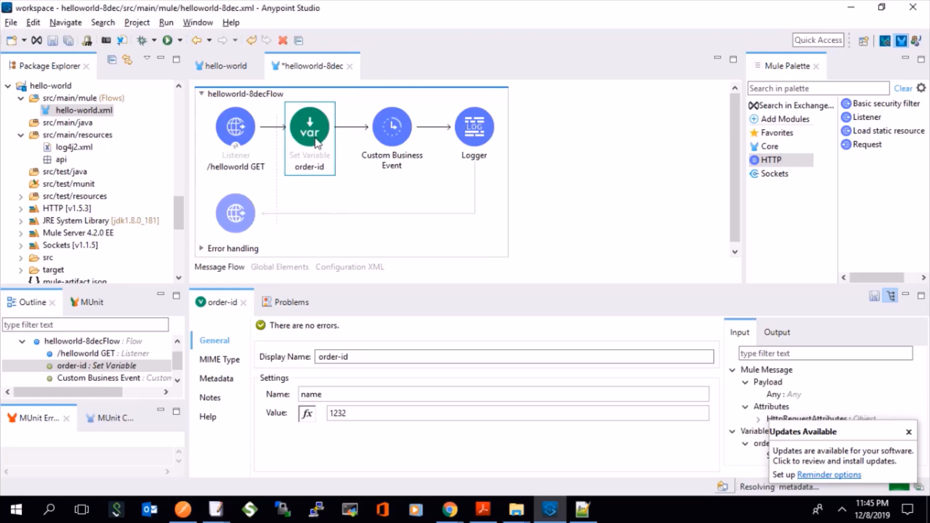
{"action": "left_click", "coordinate": [392, 128]}
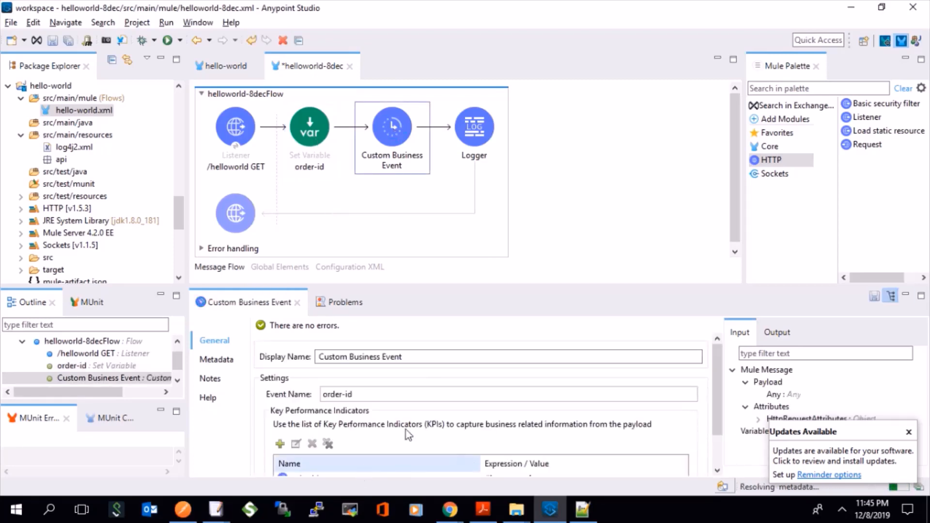
{"action": "scroll", "coordinate": [534, 384], "scroll_direction": "down", "scroll_amount": 2}
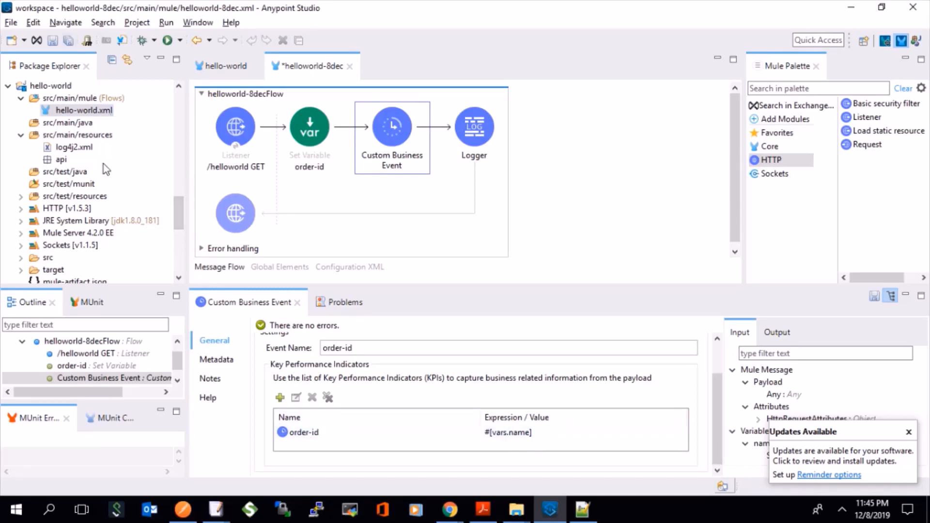
{"action": "left_click", "coordinate": [68, 41]}
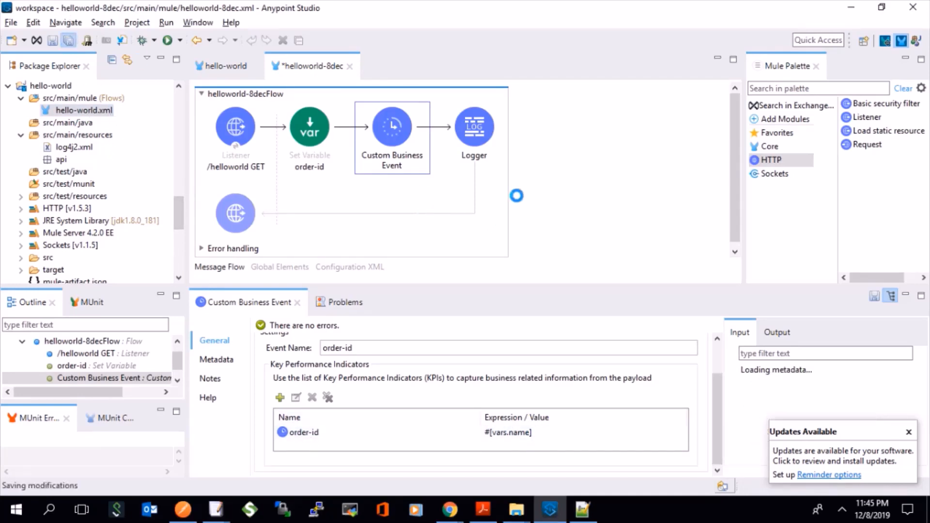
{"action": "right_click", "coordinate": [68, 90]}
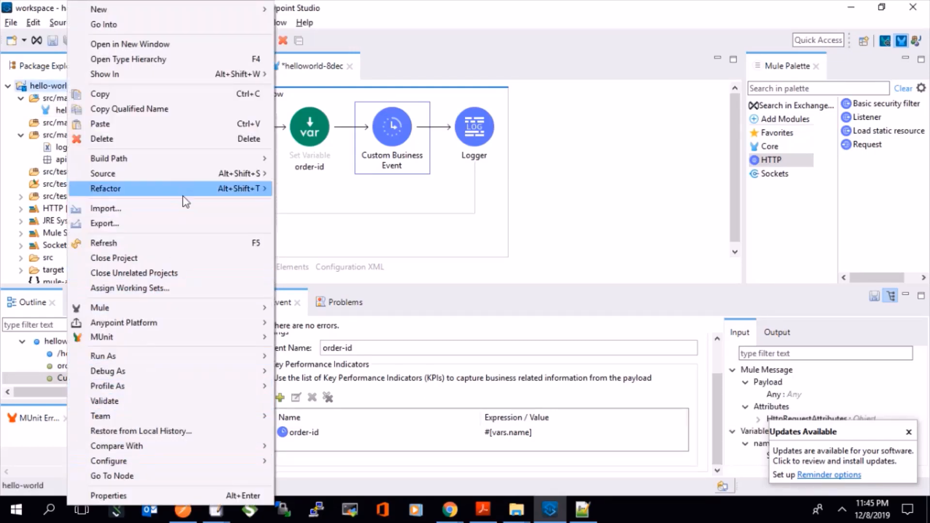
{"action": "left_click", "coordinate": [182, 225]}
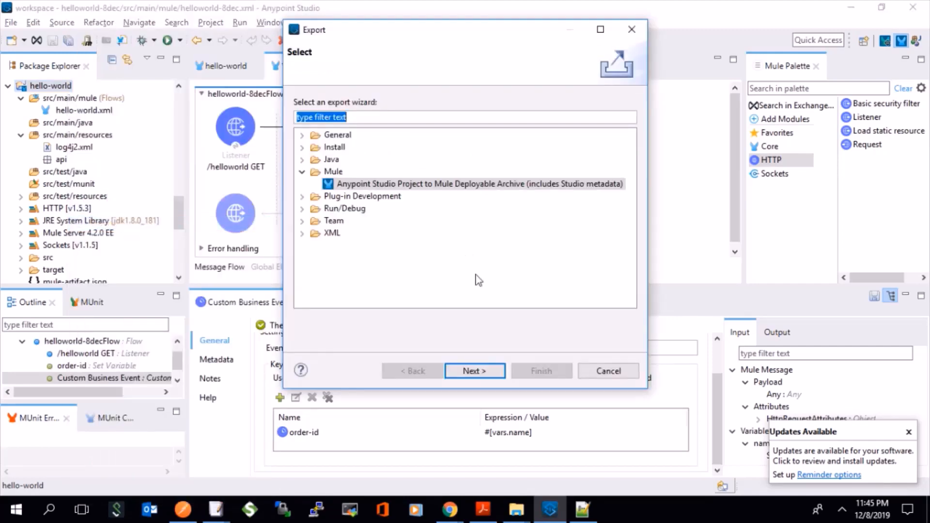
{"action": "left_click", "coordinate": [474, 371]}
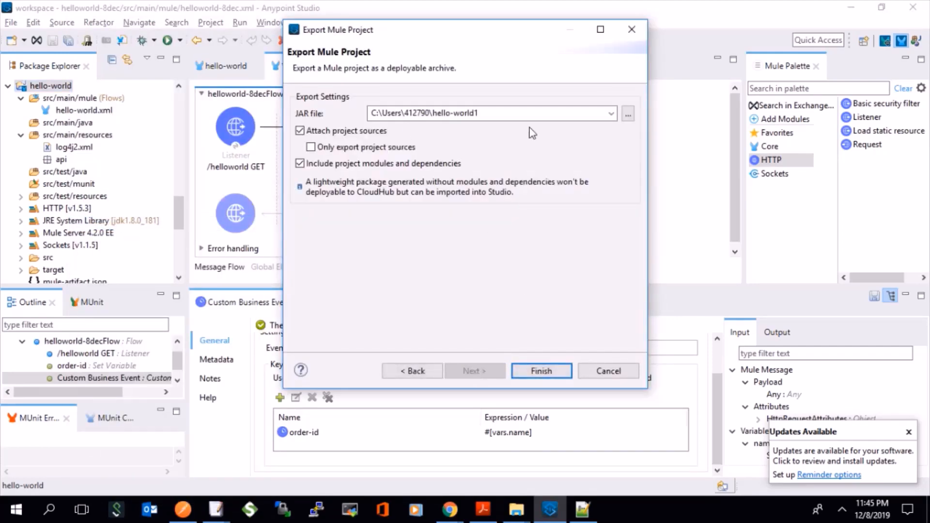
{"action": "left_click", "coordinate": [536, 113]}
{"action": "left_click", "coordinate": [535, 113]}
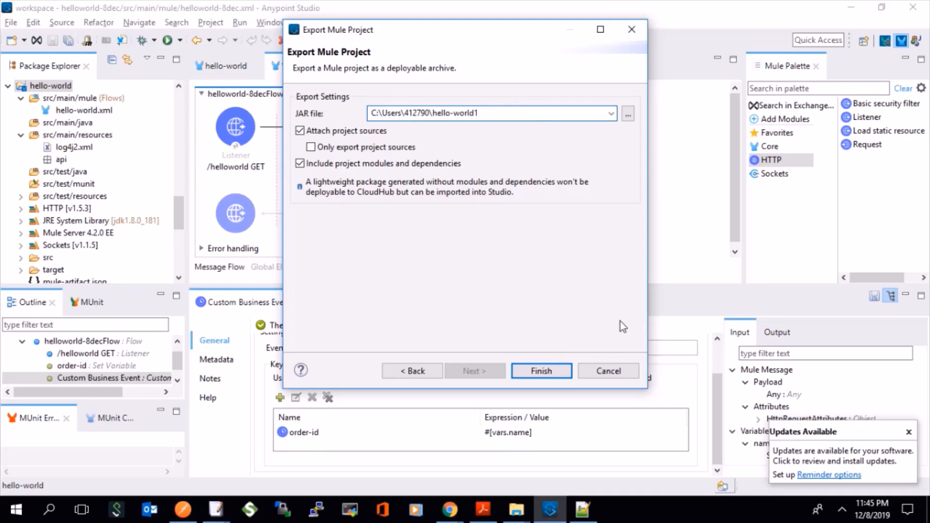
{"action": "left_click", "coordinate": [626, 371]}
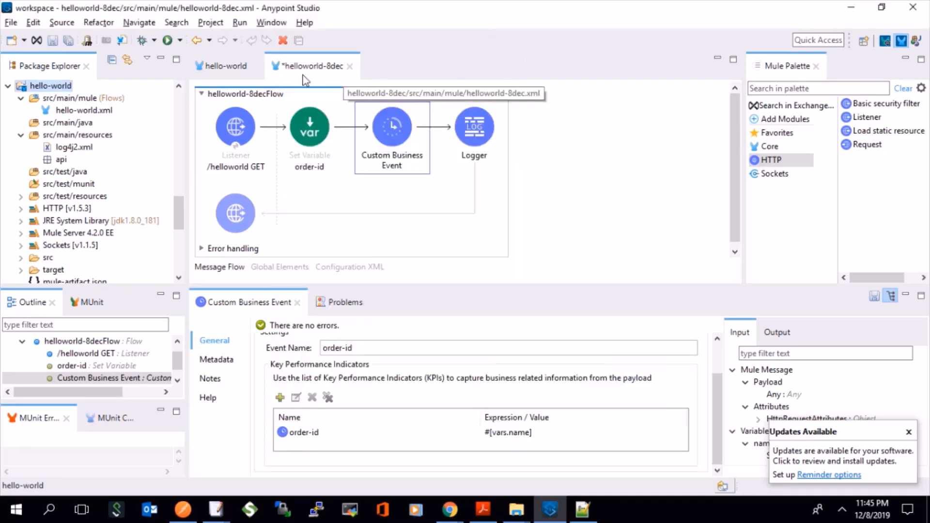
Save all pending changes to the helloworld-8dec flow
{"action": "left_click", "coordinate": [69, 41]}
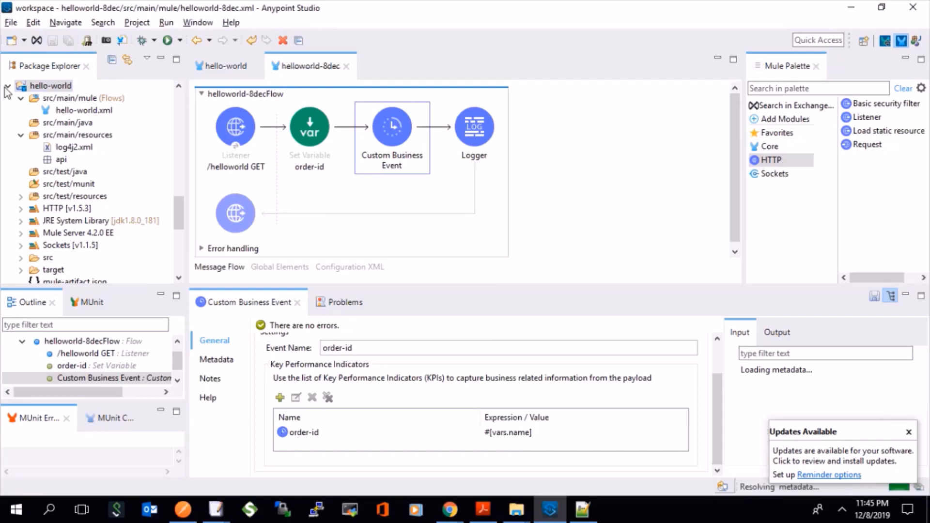
Export the helloworld-8dec project as a Mule deployable archive named helloworld-8dec-v4, keeping project sources, modules and dependencies included
{"action": "left_click", "coordinate": [8, 86]}
{"action": "left_click", "coordinate": [22, 98]}
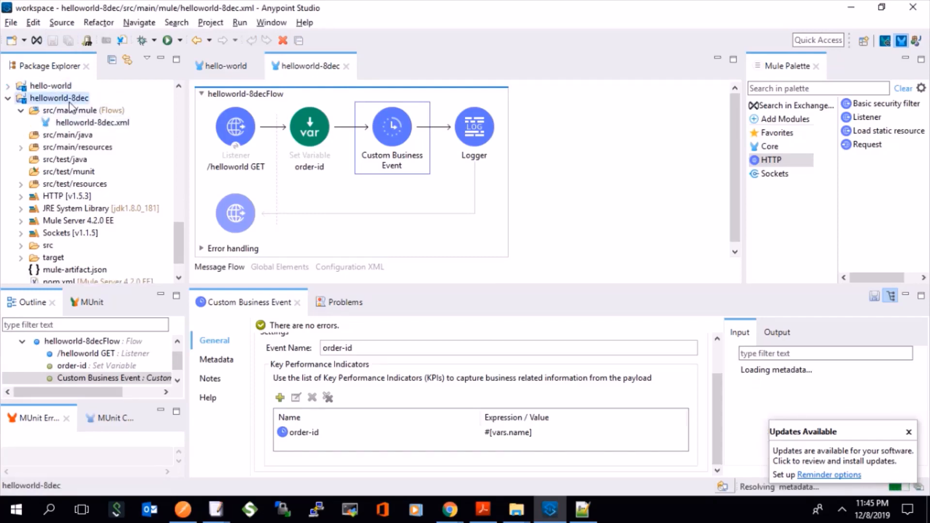
{"action": "left_click", "coordinate": [10, 22]}
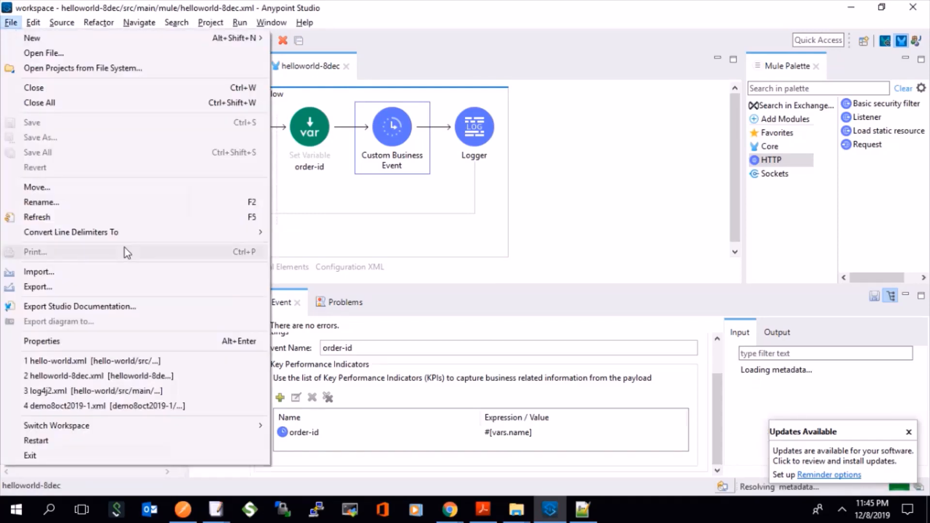
{"action": "left_click", "coordinate": [123, 291]}
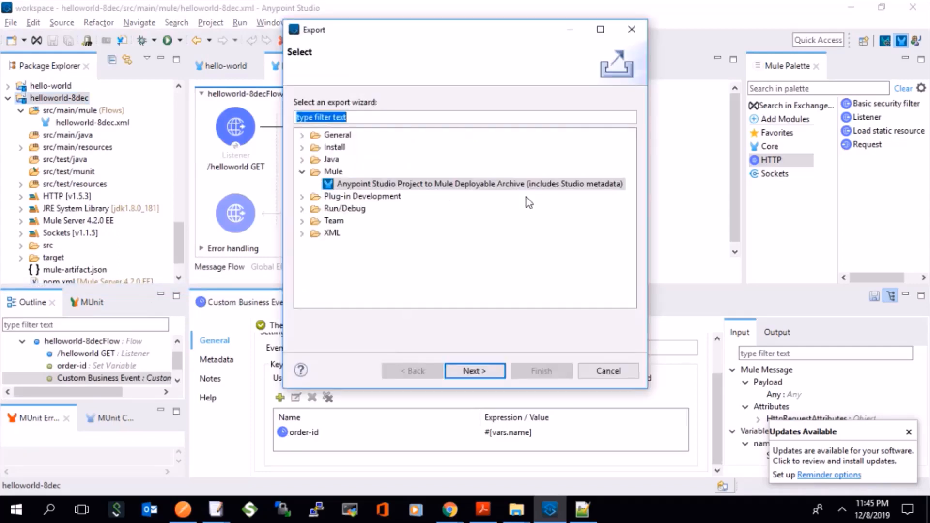
{"action": "left_click", "coordinate": [474, 371]}
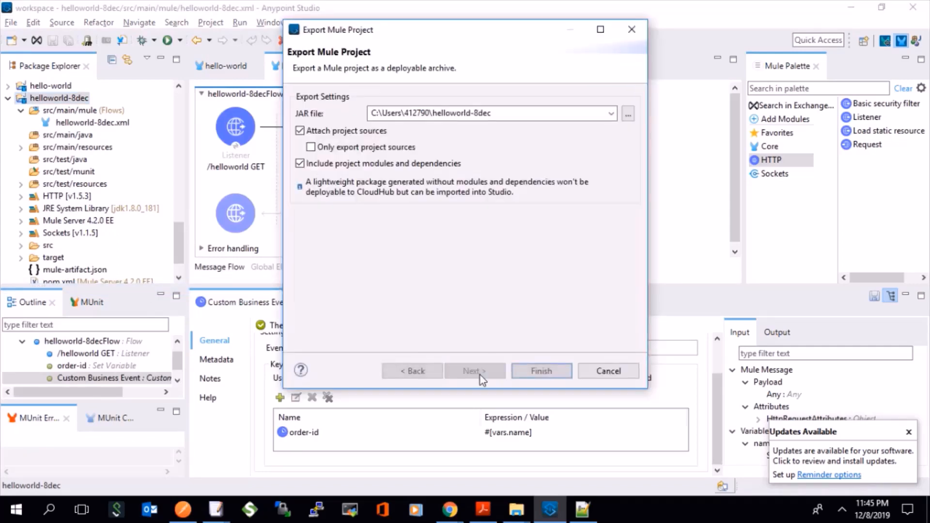
{"action": "left_click", "coordinate": [504, 118]}
{"action": "left_click", "coordinate": [504, 119]}
{"action": "type", "text": "4"}
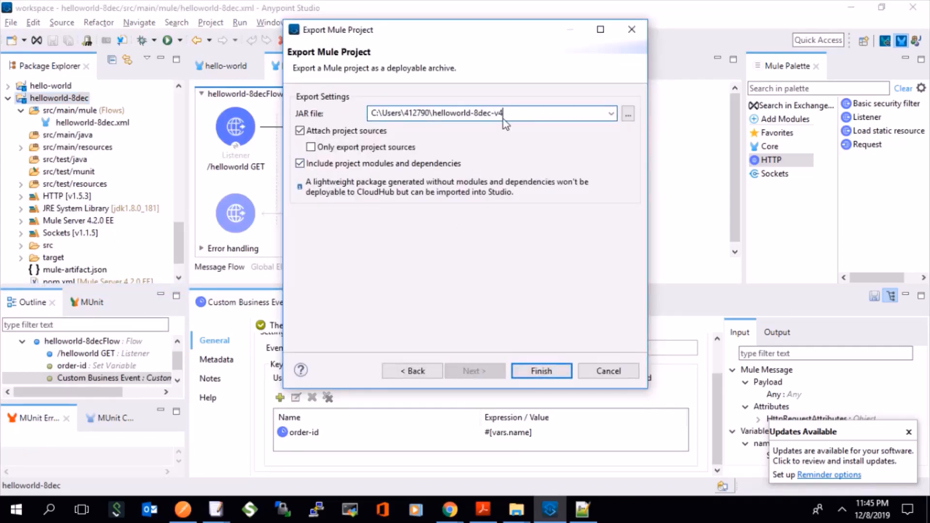
{"action": "left_click", "coordinate": [550, 376]}
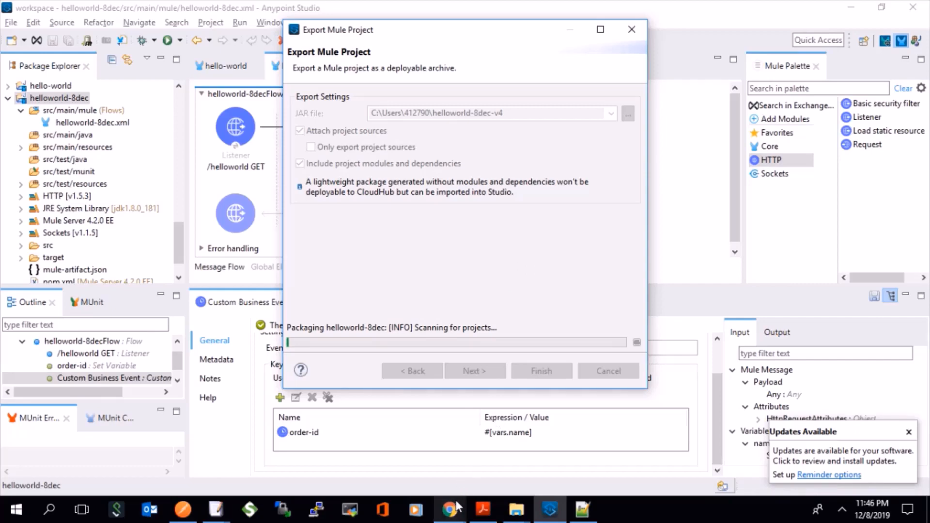
{"action": "mouse_move", "coordinate": [456, 502]}
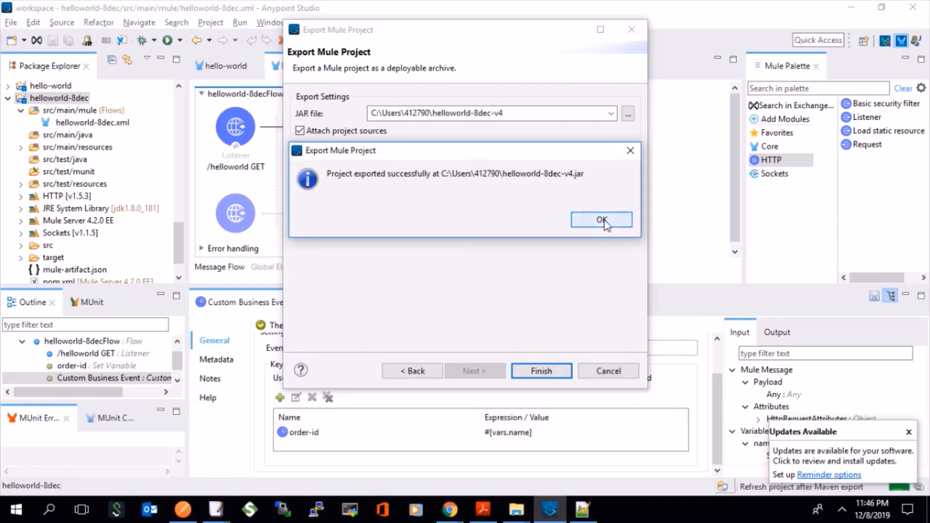
{"action": "left_click", "coordinate": [601, 220]}
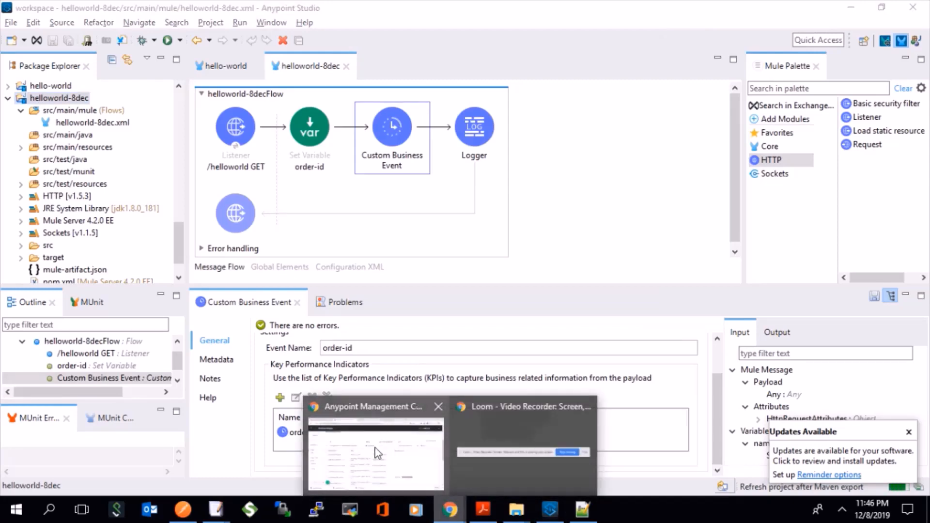
Switch to Runtime Manager in Chrome and open the deployment settings of the myhelloworld-8dec application
{"action": "left_click", "coordinate": [374, 449]}
{"action": "scroll", "coordinate": [293, 308], "scroll_direction": "down", "scroll_amount": 1}
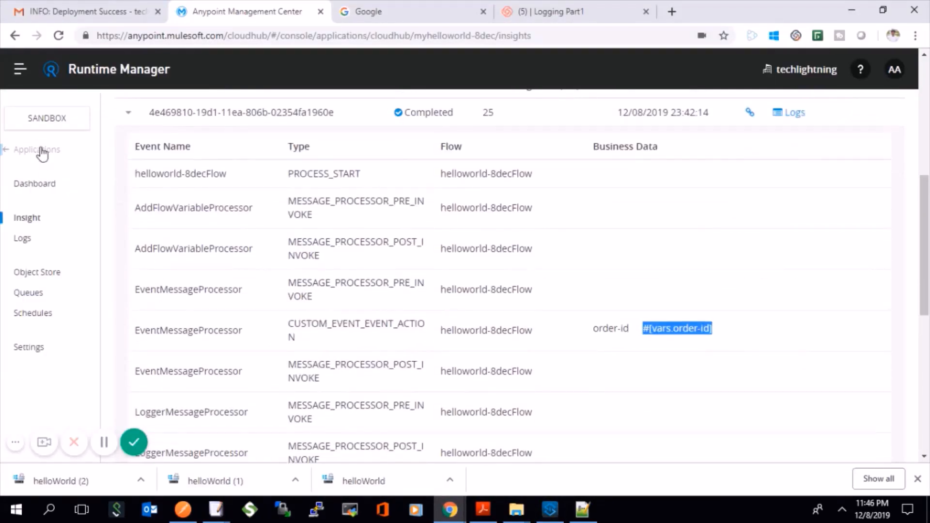
{"action": "left_click", "coordinate": [39, 151]}
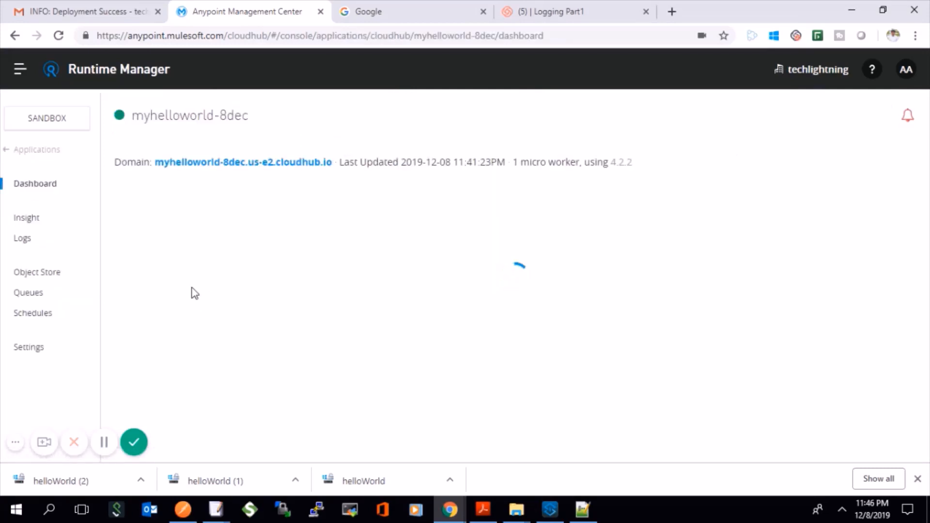
{"action": "left_click", "coordinate": [30, 347]}
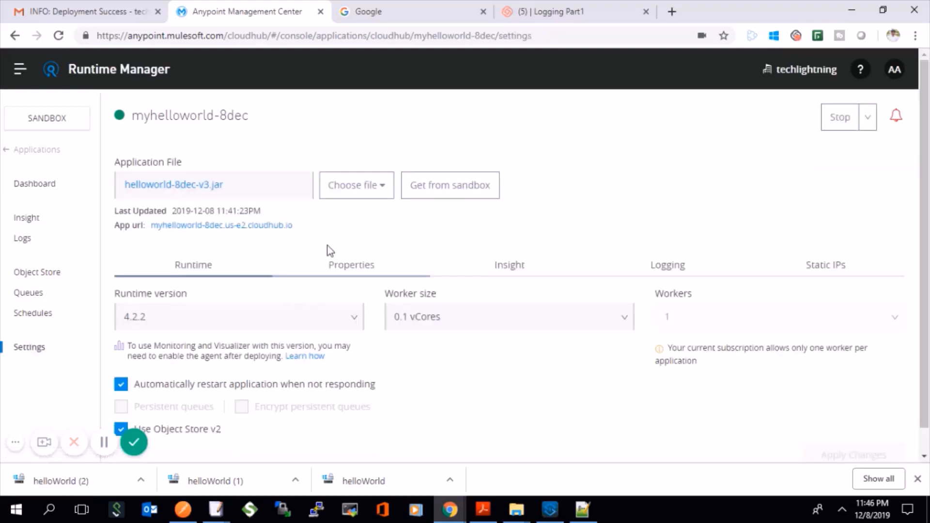
Replace the application file with helloworld-8dec-v4.jar from the user's home folder on the C: drive and apply the changes
{"action": "left_click", "coordinate": [373, 184]}
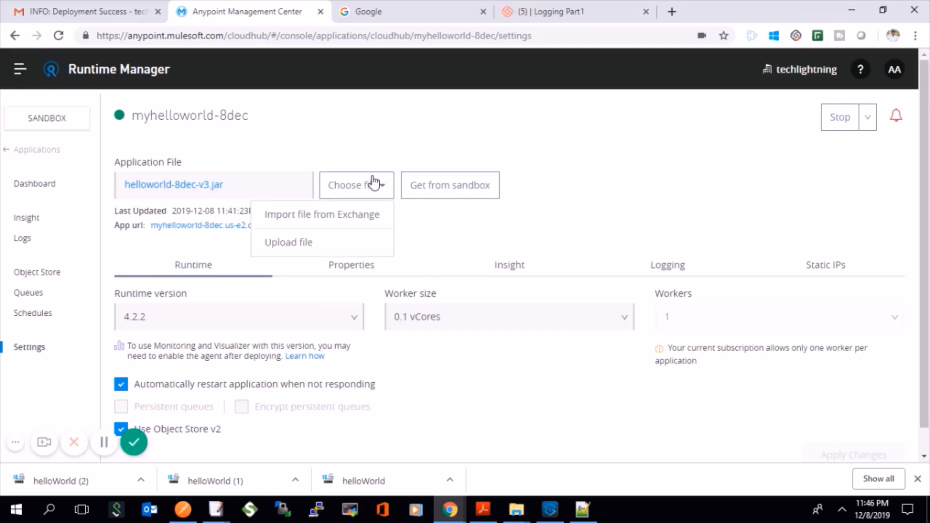
{"action": "left_click", "coordinate": [329, 243]}
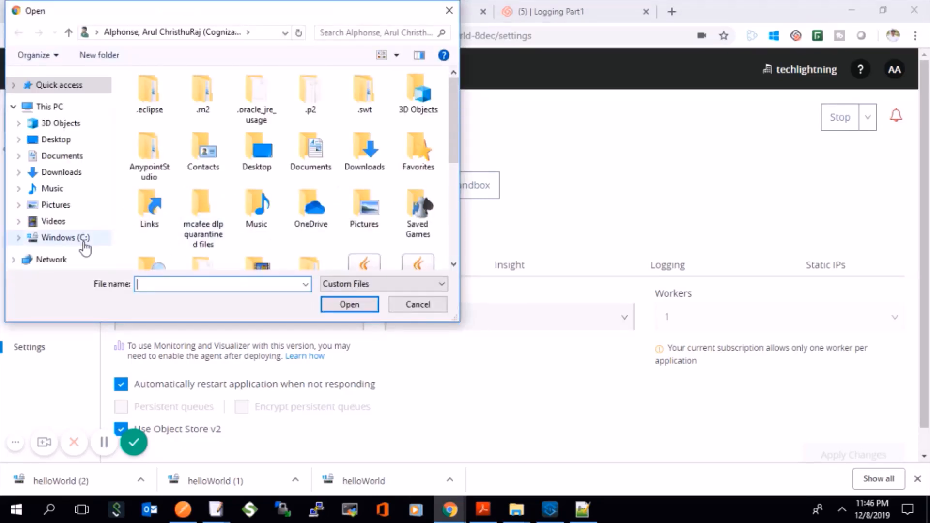
{"action": "left_click", "coordinate": [83, 239]}
{"action": "left_click", "coordinate": [154, 122]}
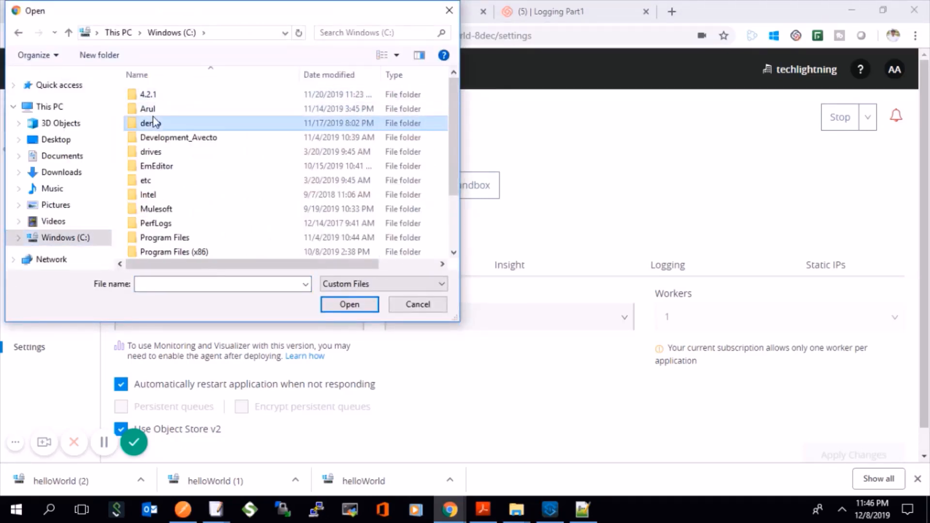
{"action": "key", "text": "Down"}
{"action": "key", "text": "Down"}
{"action": "key", "text": "u"}
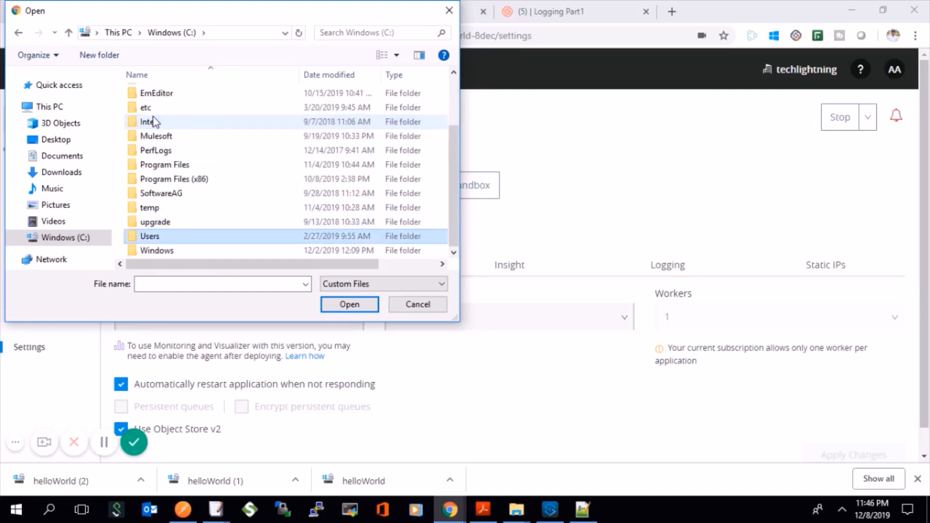
{"action": "double_click", "coordinate": [151, 237]}
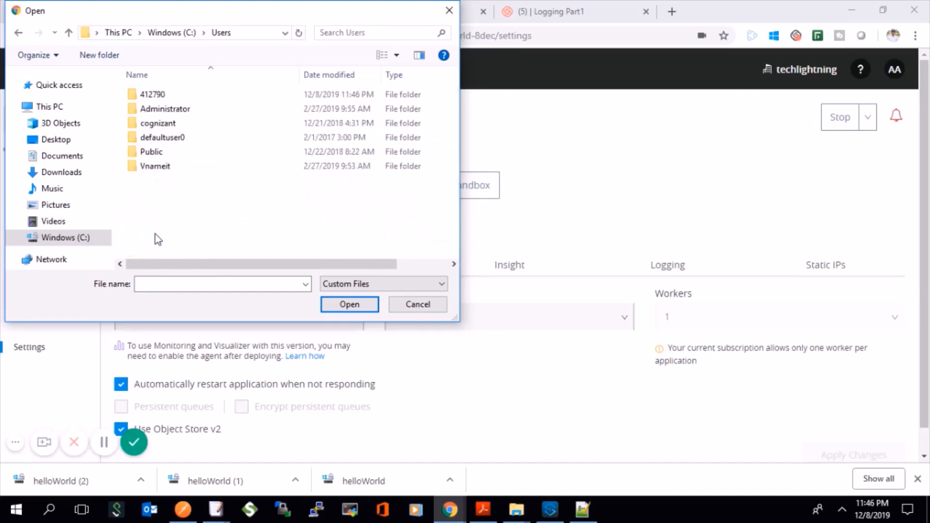
{"action": "double_click", "coordinate": [175, 96]}
{"action": "left_click", "coordinate": [159, 199]}
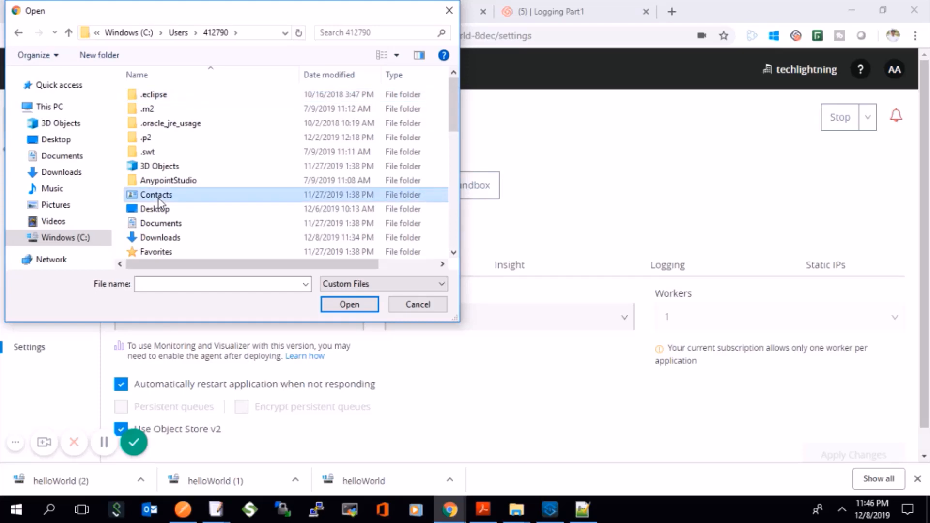
{"action": "key", "text": "m"}
{"action": "key", "text": "m"}
{"action": "key", "text": "h"}
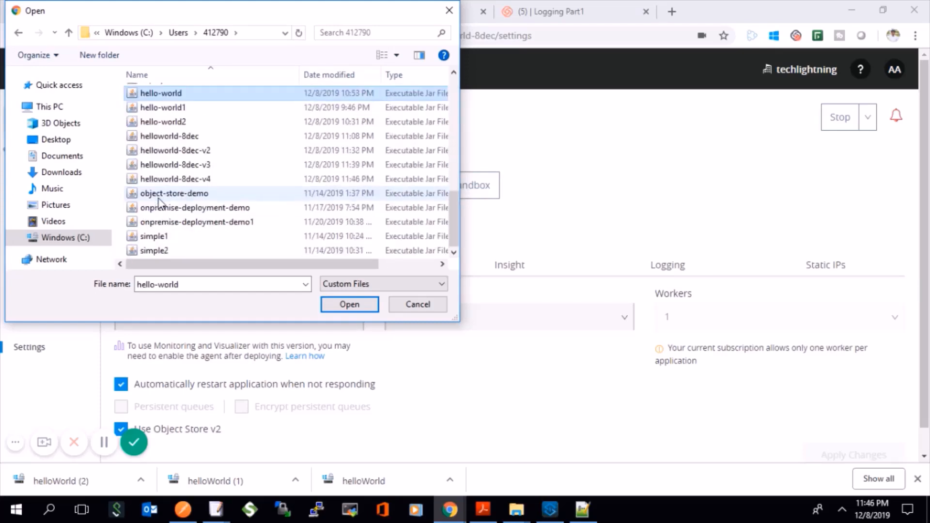
{"action": "double_click", "coordinate": [175, 178]}
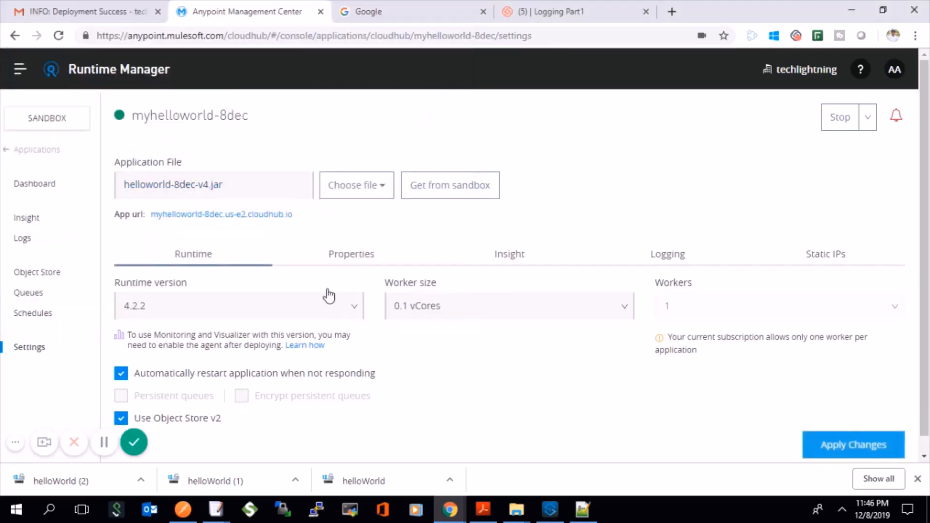
{"action": "left_click", "coordinate": [829, 442]}
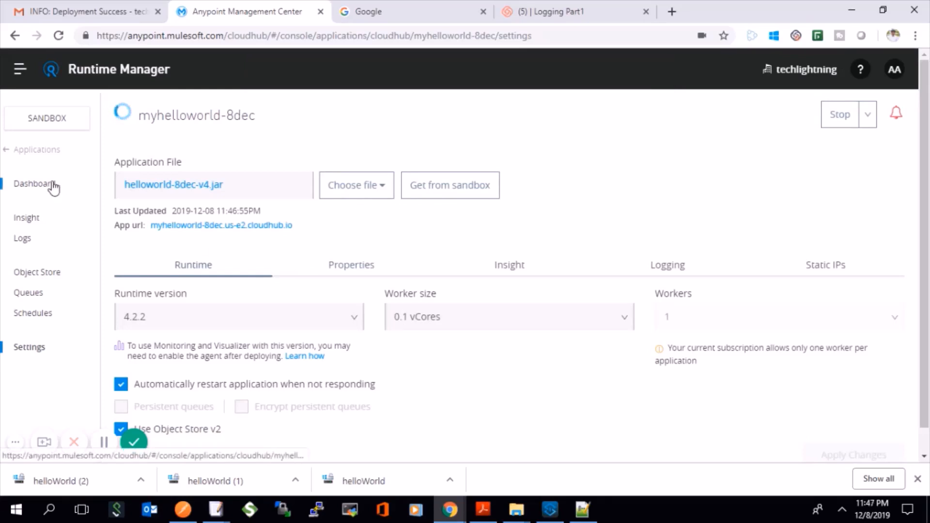
{"action": "left_click", "coordinate": [53, 150]}
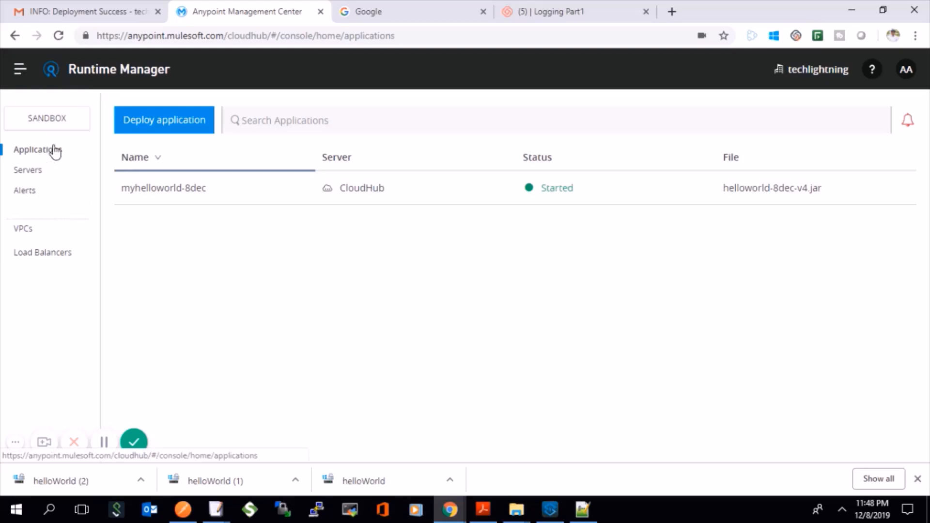
{"action": "left_click", "coordinate": [145, 187]}
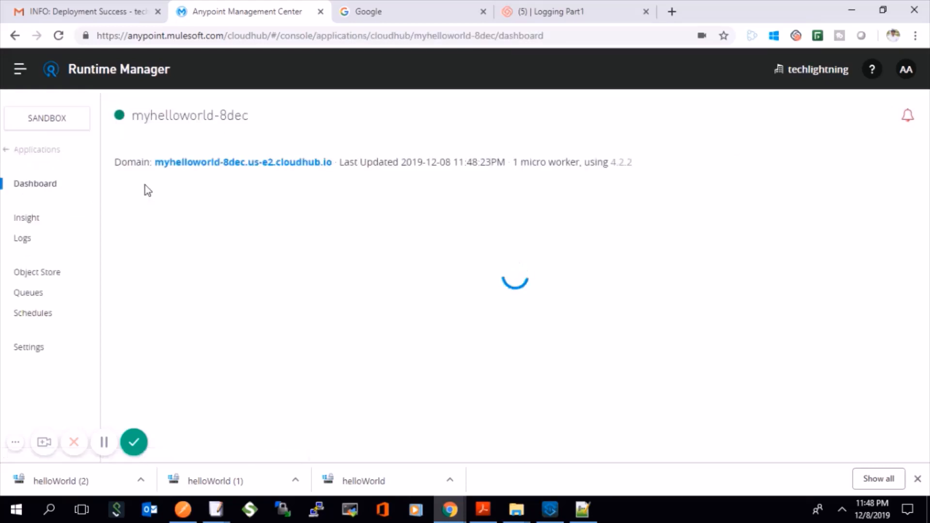
{"action": "left_click", "coordinate": [183, 509]}
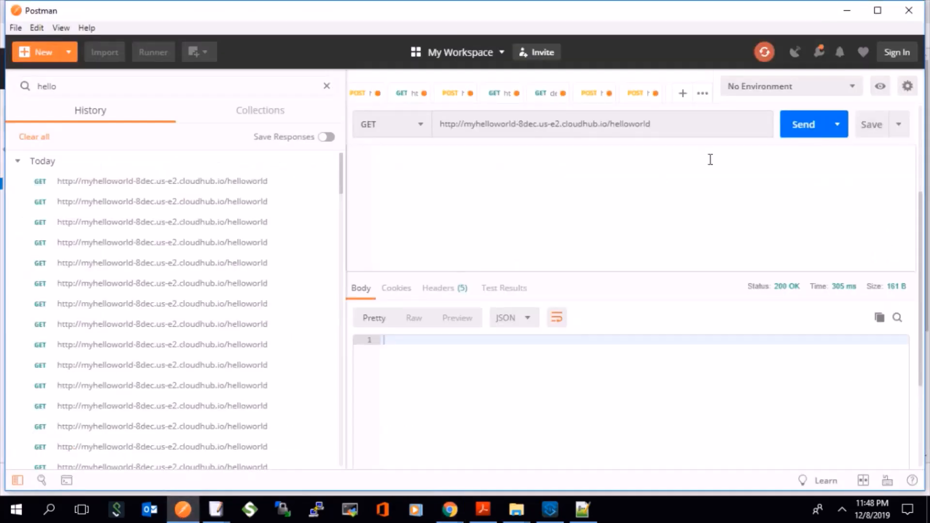
{"action": "left_click", "coordinate": [806, 126]}
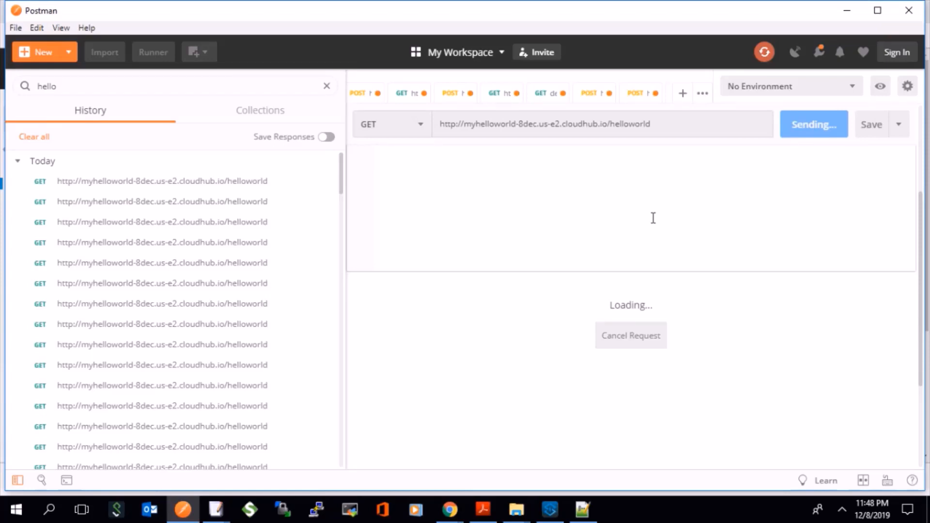
Switch back to Runtime Manager and examine the latest /helloworld request entry in the application's logs
{"action": "key", "text": "alt+Tab"}
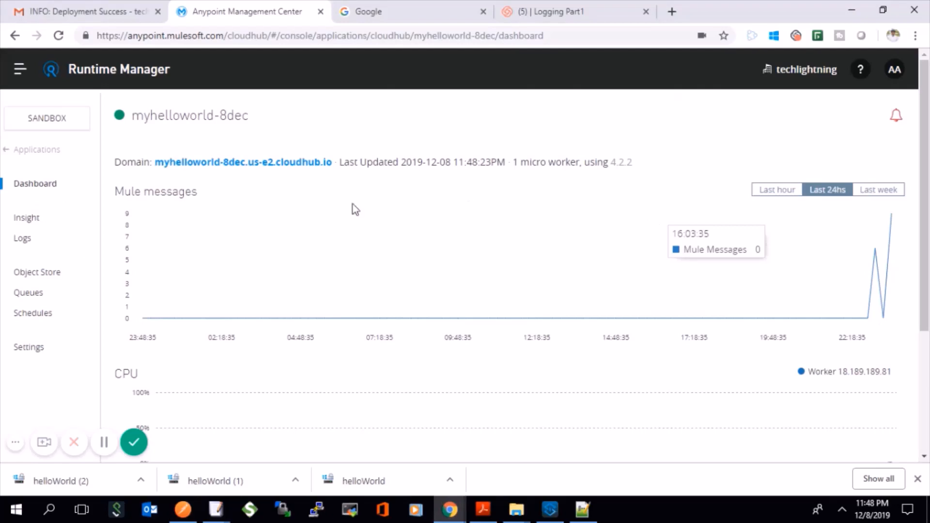
{"action": "left_click", "coordinate": [22, 238]}
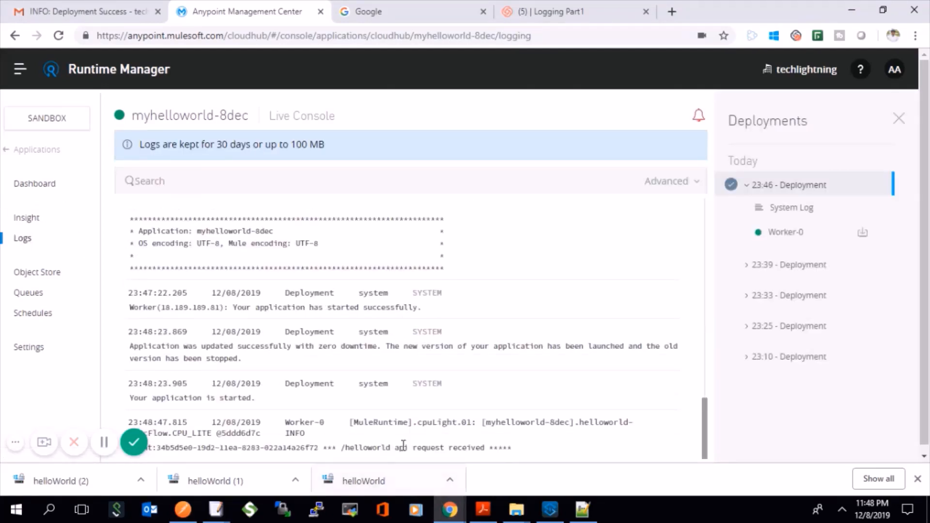
{"action": "triple_click", "coordinate": [185, 425]}
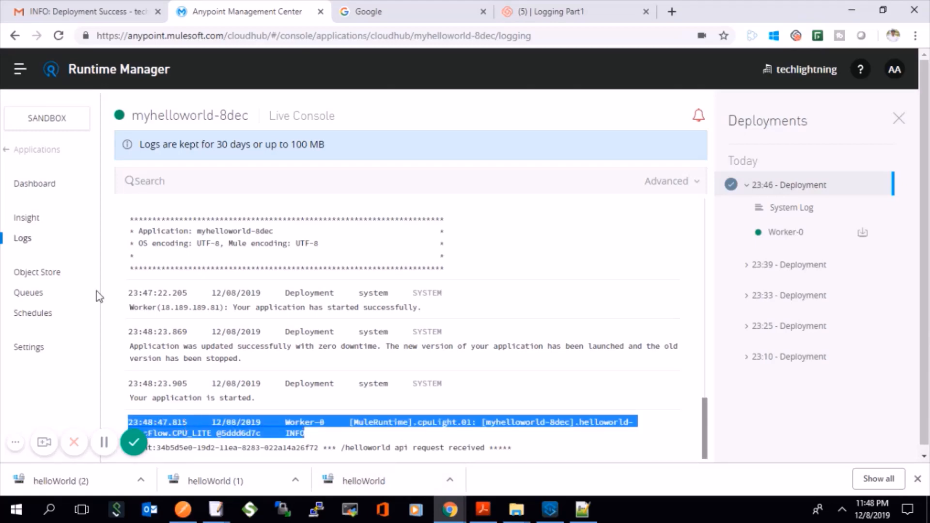
Open the application's insights and examine the dates in the transaction list for the newest request
{"action": "left_click", "coordinate": [30, 221]}
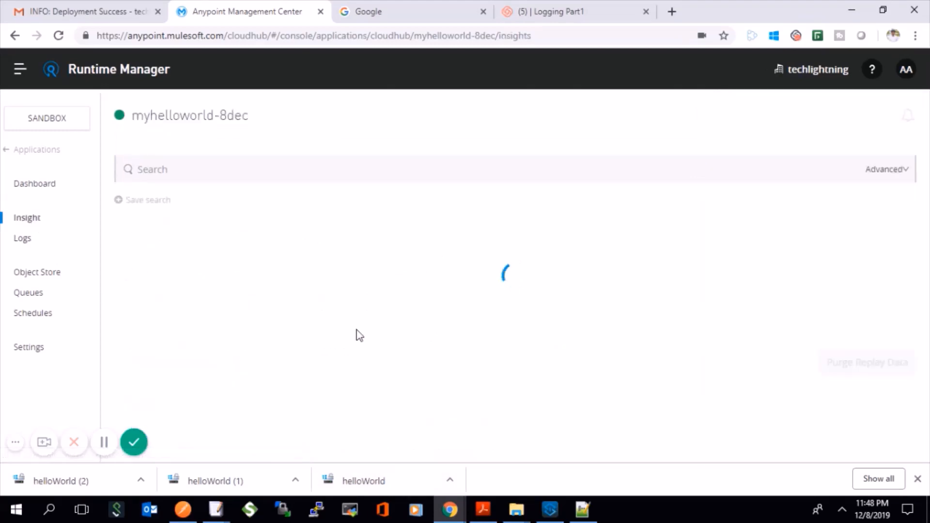
{"action": "scroll", "coordinate": [512, 381], "scroll_direction": "down", "scroll_amount": 3}
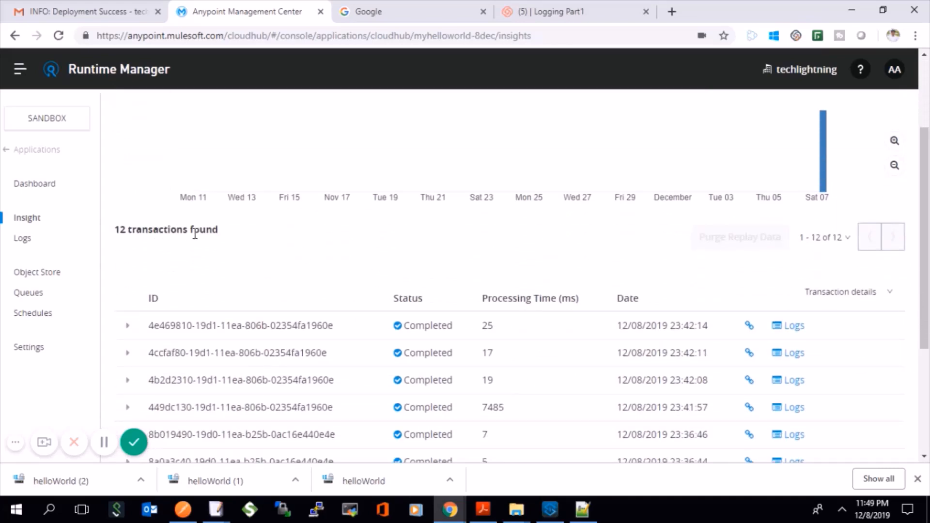
{"action": "scroll", "coordinate": [535, 272], "scroll_direction": "up", "scroll_amount": 3}
{"action": "scroll", "coordinate": [635, 298], "scroll_direction": "down", "scroll_amount": 6}
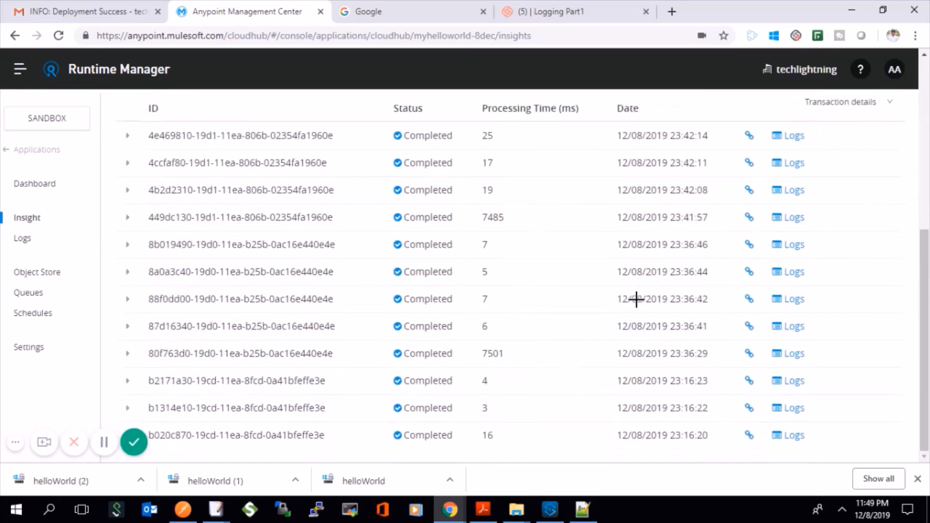
{"action": "scroll", "coordinate": [638, 306], "scroll_direction": "up", "scroll_amount": 6}
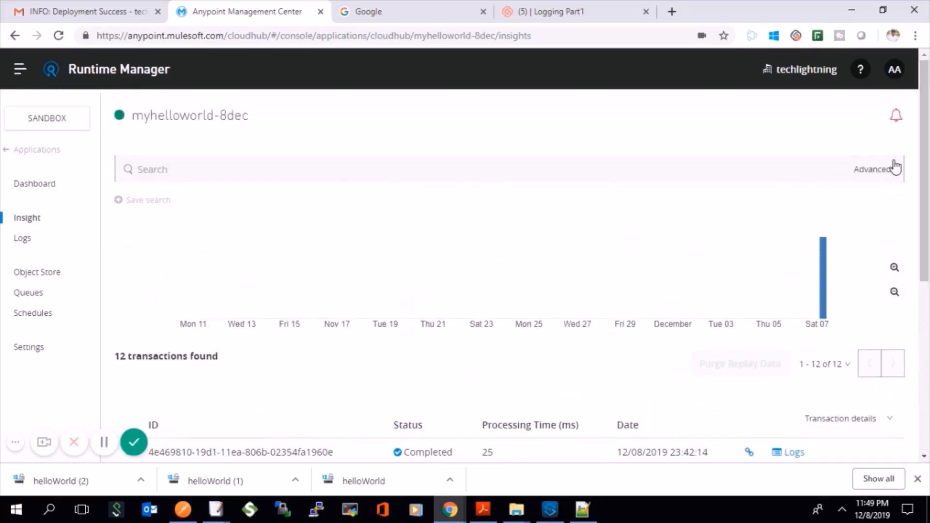
Filter the insight transactions to the last 24 hours with the advanced search, leaving the status at Any
{"action": "left_click", "coordinate": [891, 169]}
{"action": "left_click", "coordinate": [888, 169]}
{"action": "left_click", "coordinate": [809, 172]}
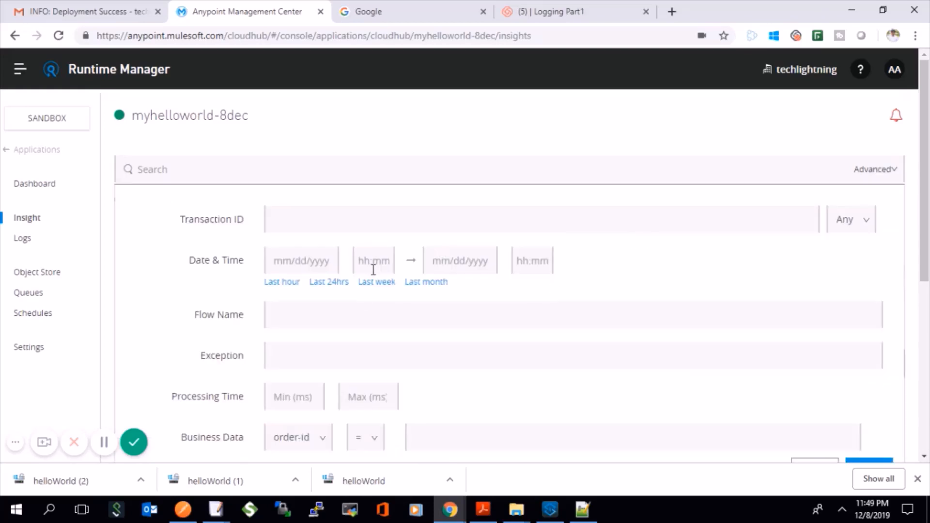
{"action": "left_click", "coordinate": [337, 285]}
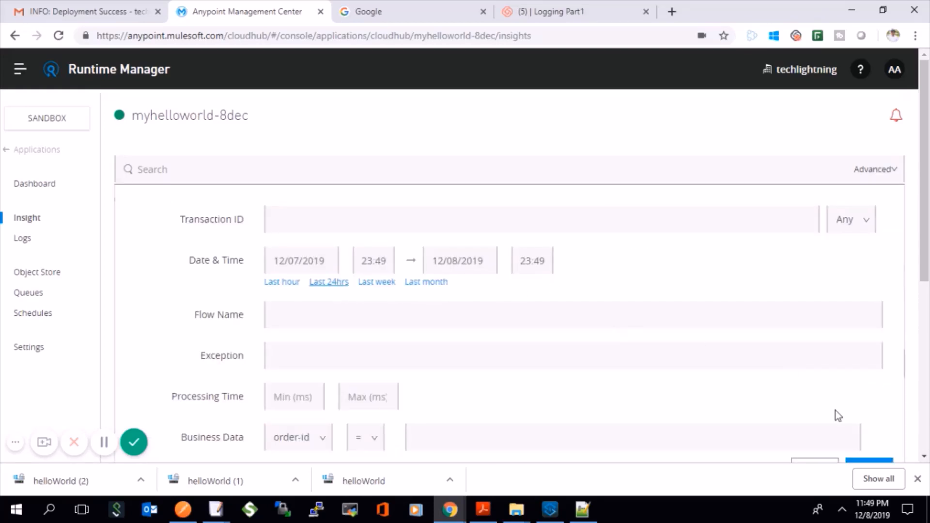
{"action": "scroll", "coordinate": [835, 405], "scroll_direction": "down", "scroll_amount": 5}
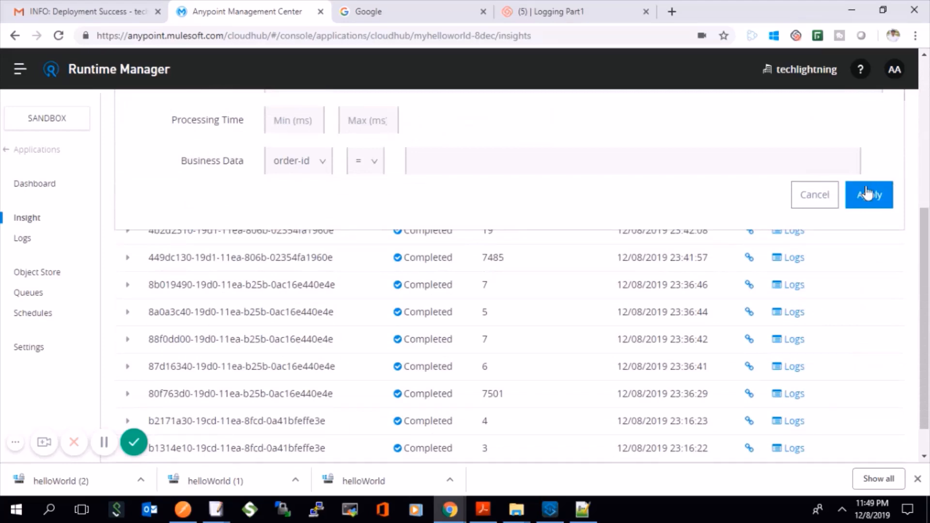
{"action": "left_click", "coordinate": [867, 200]}
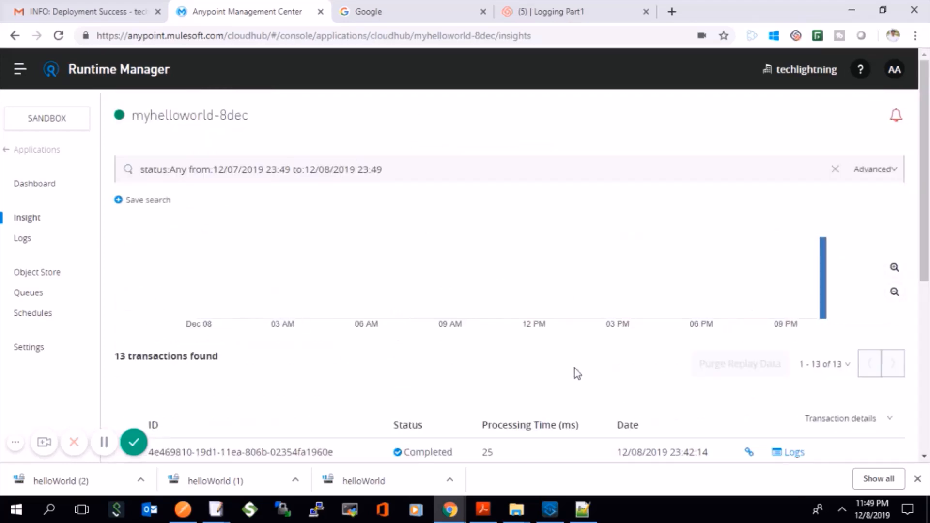
{"action": "scroll", "coordinate": [576, 373], "scroll_direction": "down", "scroll_amount": 2}
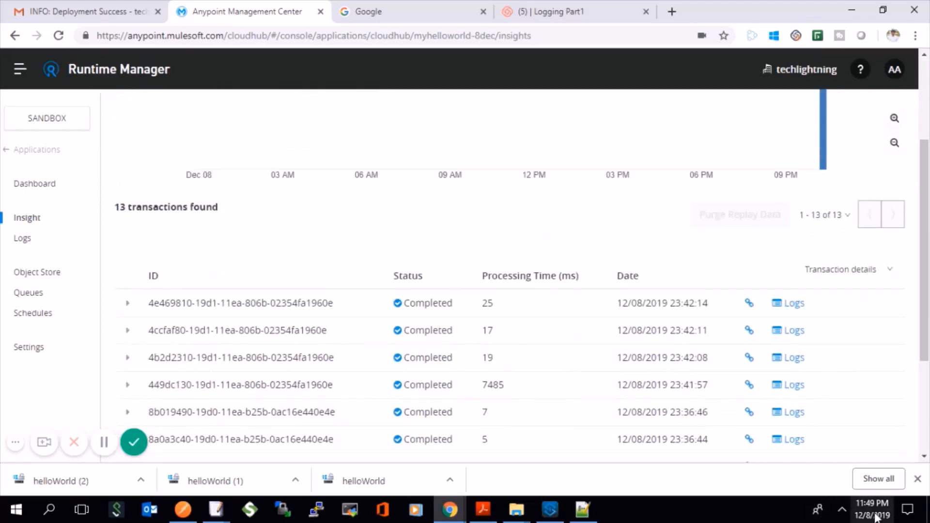
{"action": "mouse_move", "coordinate": [876, 516]}
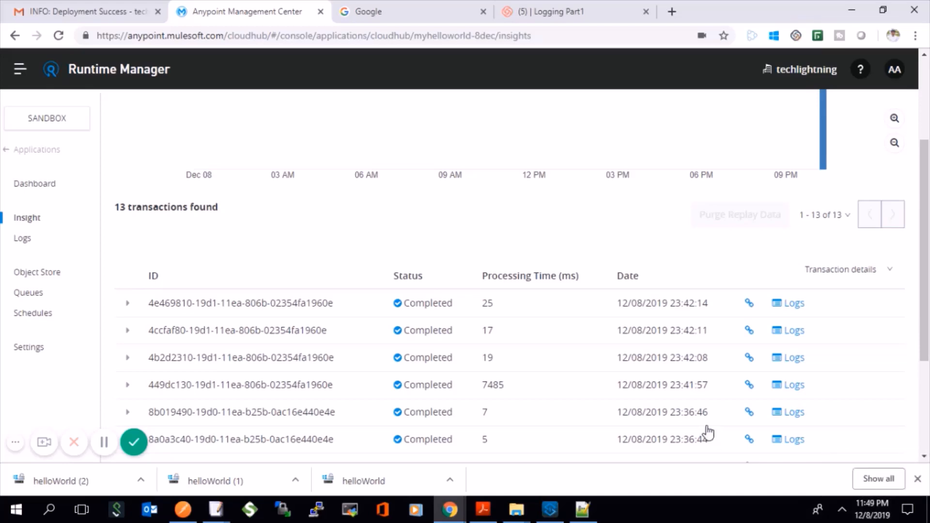
{"action": "left_click", "coordinate": [183, 509]}
{"action": "left_click", "coordinate": [813, 130]}
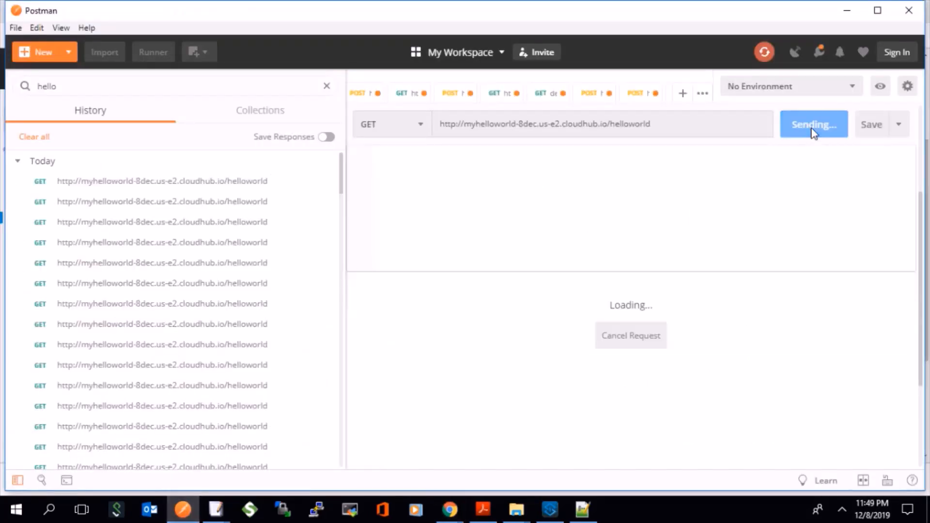
{"action": "left_click", "coordinate": [813, 130]}
{"action": "left_click", "coordinate": [450, 509]}
{"action": "left_click", "coordinate": [377, 457]}
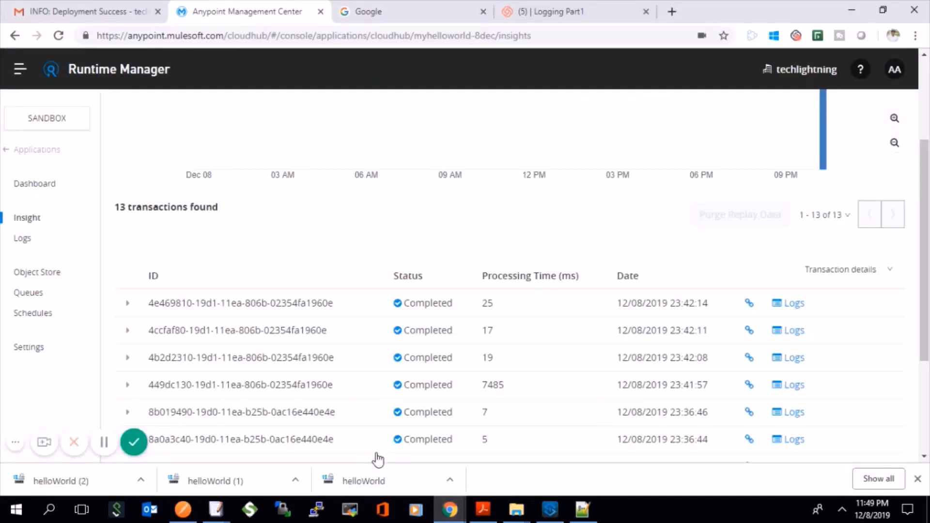
Open the application's dashboard and view the Mule messages and CPU charts for the last hour
{"action": "left_click", "coordinate": [46, 183]}
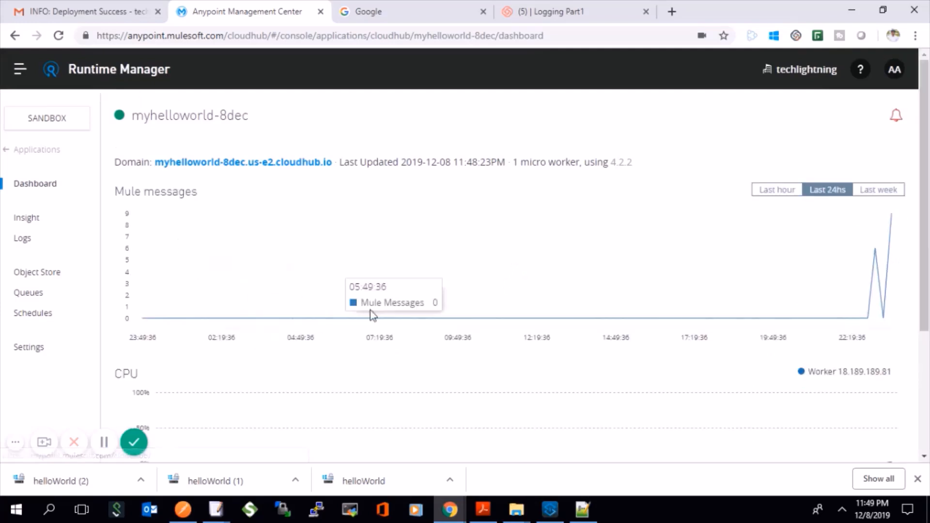
{"action": "left_click", "coordinate": [783, 191]}
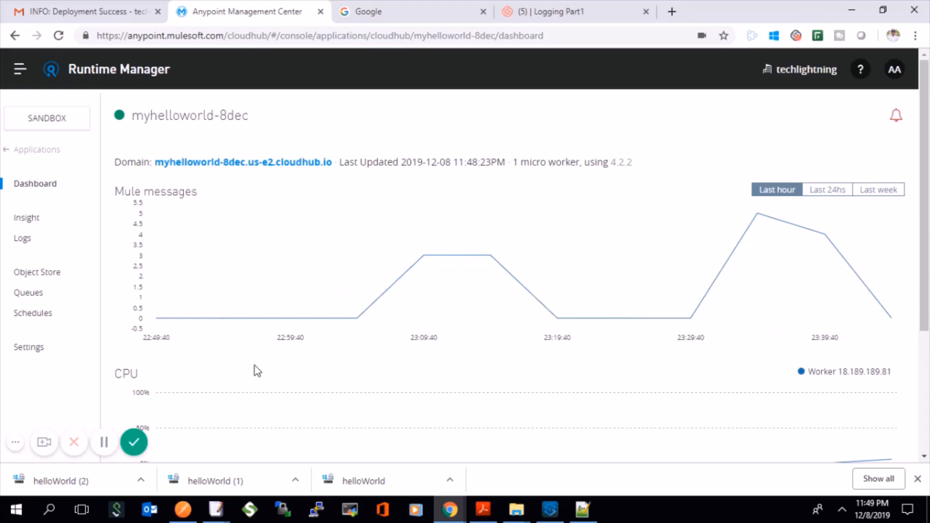
{"action": "scroll", "coordinate": [255, 365], "scroll_direction": "down", "scroll_amount": 3}
{"action": "scroll", "coordinate": [532, 381], "scroll_direction": "up", "scroll_amount": 3}
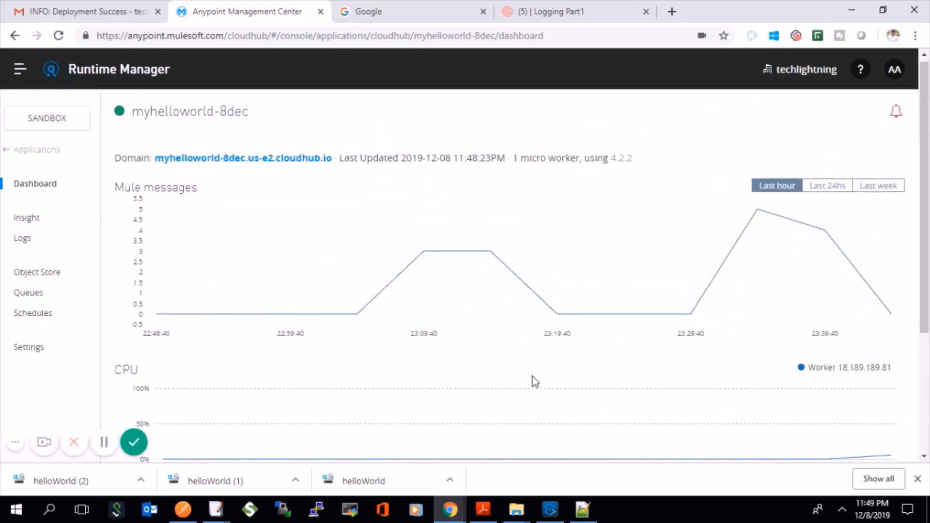
Reopen the application's insights, expand the newest transaction, and examine the order-id business data of its custom event
{"action": "left_click", "coordinate": [28, 219]}
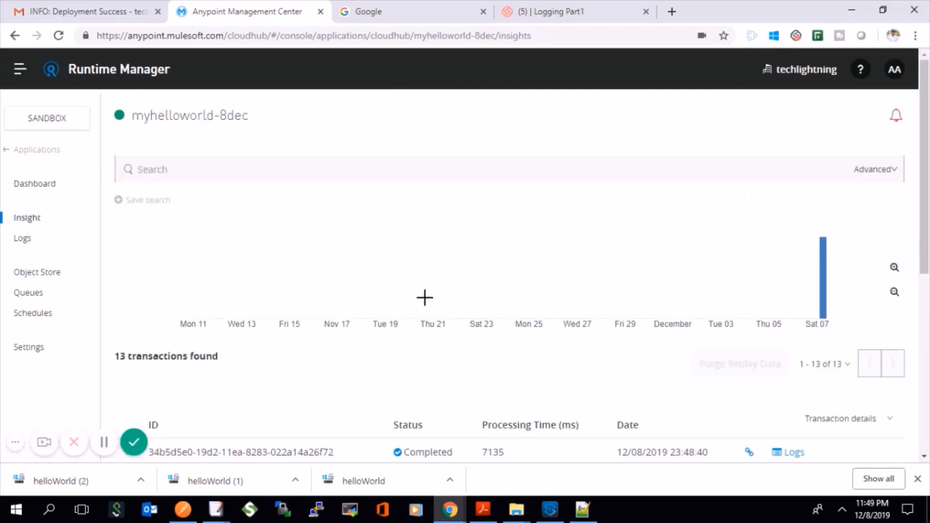
{"action": "scroll", "coordinate": [525, 353], "scroll_direction": "down", "scroll_amount": 3}
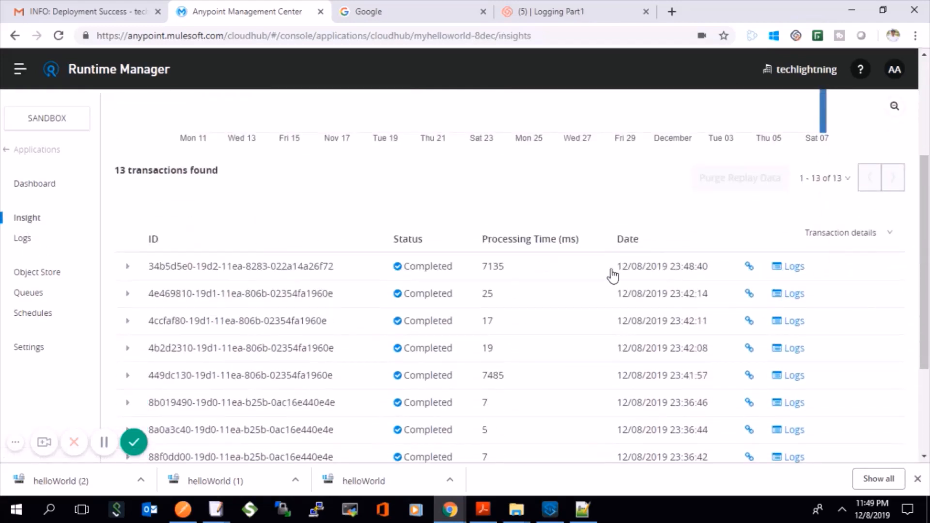
{"action": "left_click", "coordinate": [305, 267]}
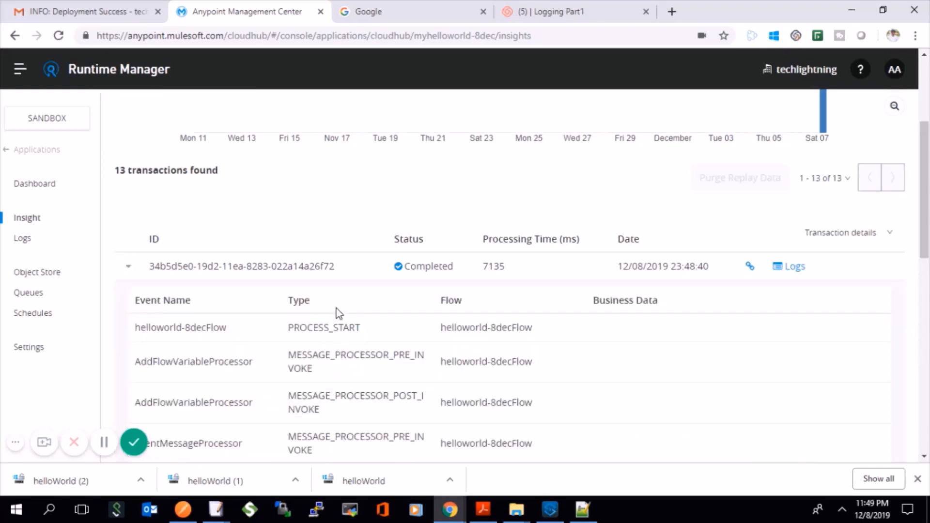
{"action": "scroll", "coordinate": [483, 343], "scroll_direction": "down", "scroll_amount": 3}
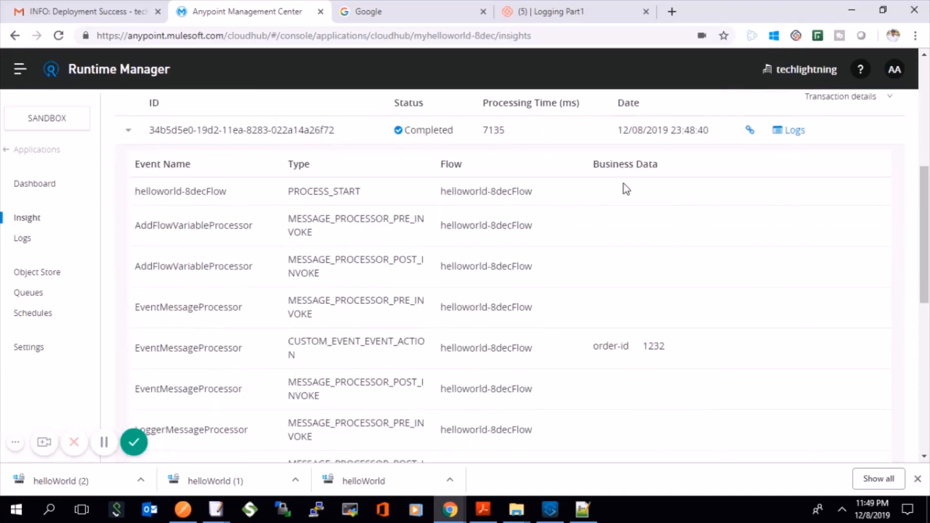
{"action": "triple_click", "coordinate": [651, 345]}
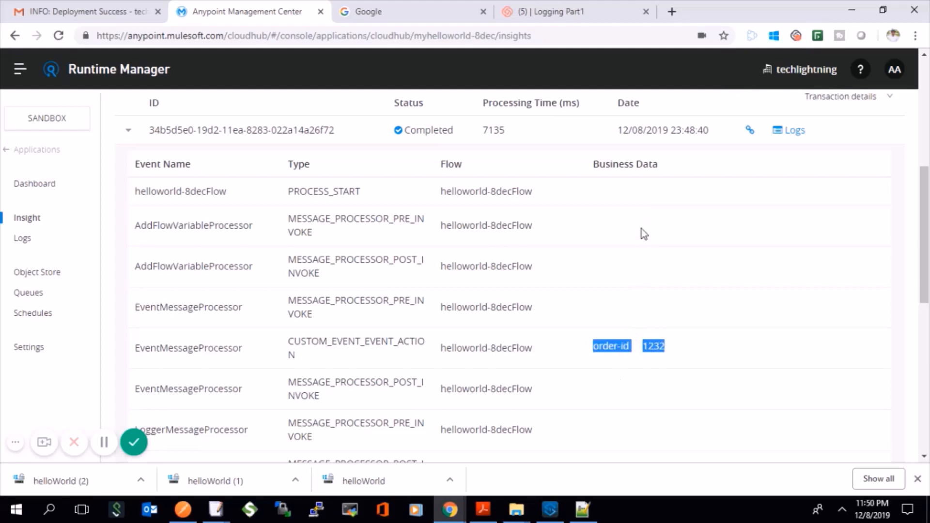
{"action": "double_click", "coordinate": [654, 347]}
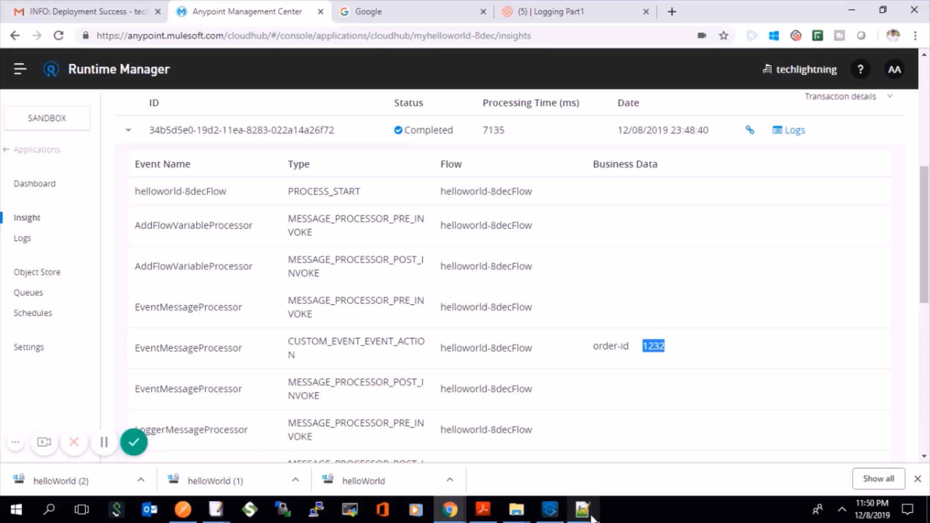
Switch to Anypoint Studio and compare the order-id Set Variable settings with the Custom Business Event's key performance indicator
{"action": "left_click", "coordinate": [550, 509]}
{"action": "left_click", "coordinate": [398, 141]}
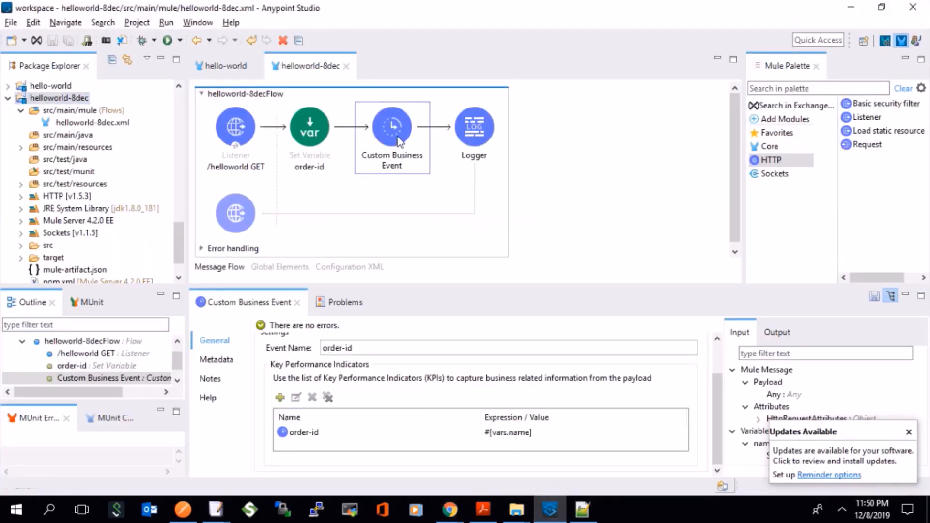
{"action": "left_click", "coordinate": [311, 115]}
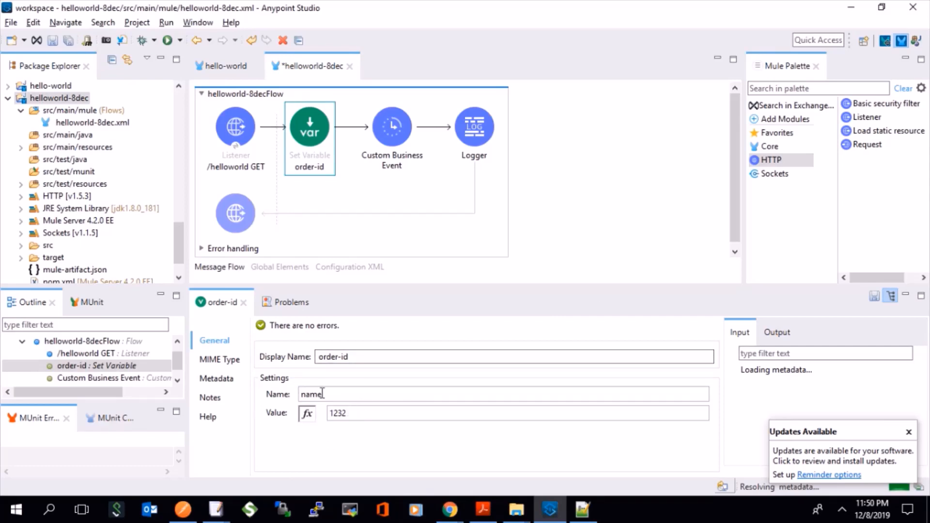
{"action": "left_click", "coordinate": [386, 147]}
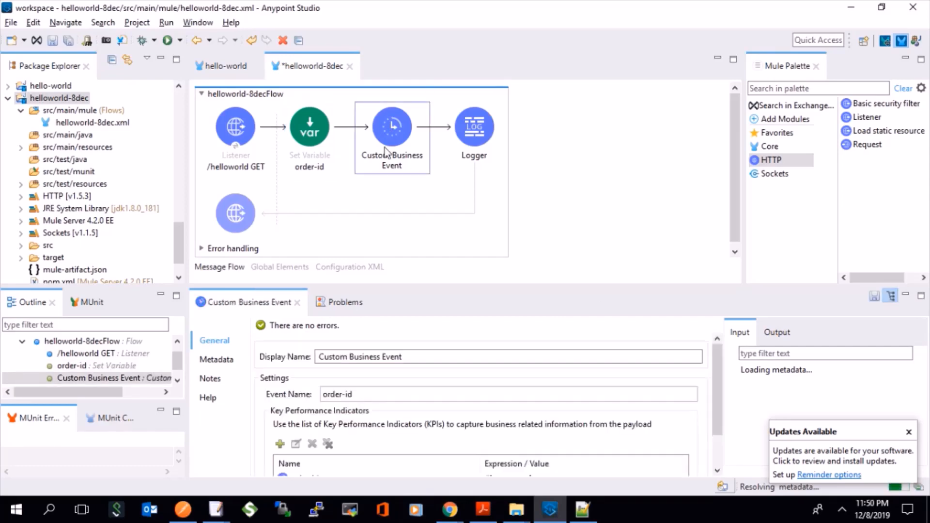
{"action": "scroll", "coordinate": [460, 424], "scroll_direction": "down", "scroll_amount": 2}
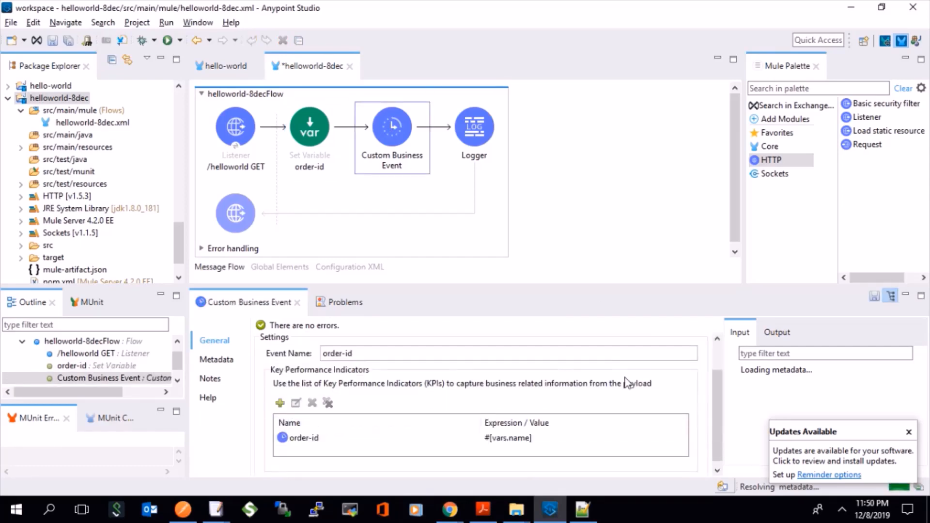
{"action": "left_click", "coordinate": [298, 137]}
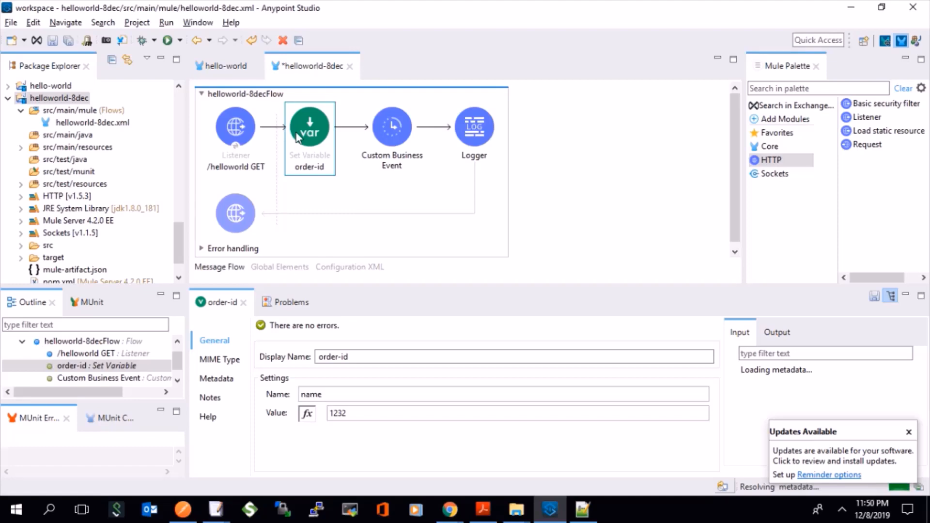
{"action": "left_click", "coordinate": [386, 135]}
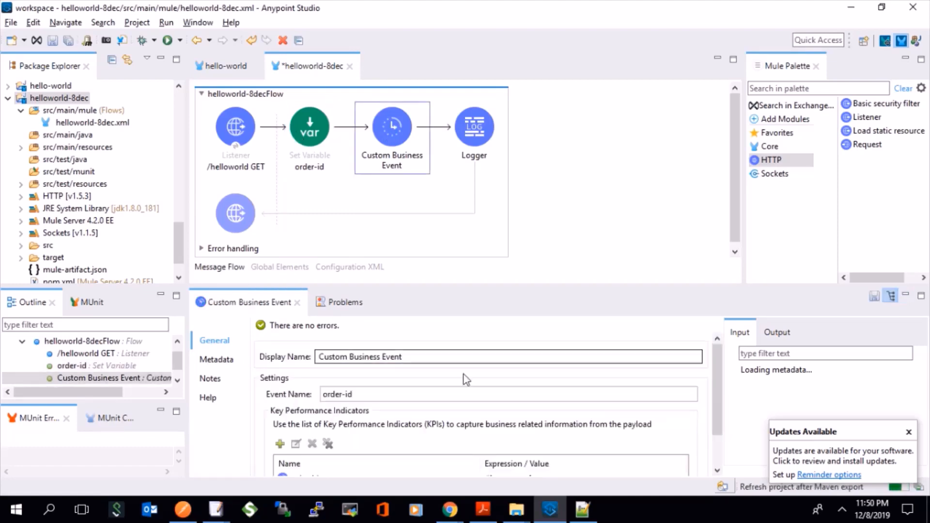
{"action": "scroll", "coordinate": [465, 379], "scroll_direction": "down", "scroll_amount": 1}
Switch back to Runtime Manager and check the Insight options in the application's settings
{"action": "left_click", "coordinate": [449, 510]}
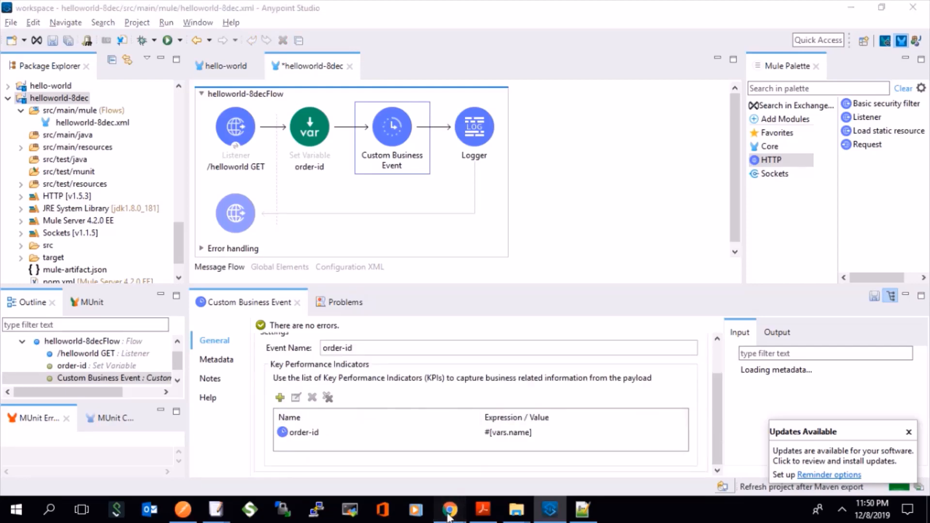
{"action": "left_click", "coordinate": [391, 459]}
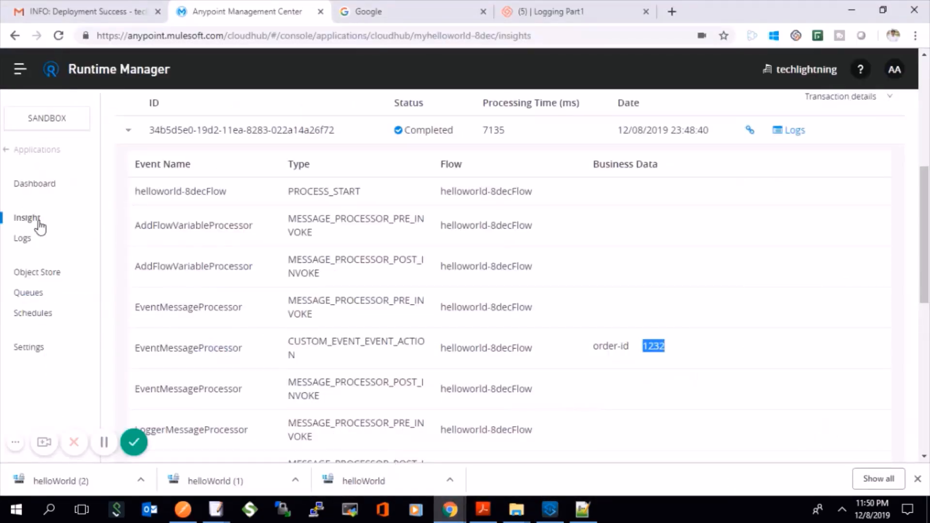
{"action": "left_click", "coordinate": [43, 347]}
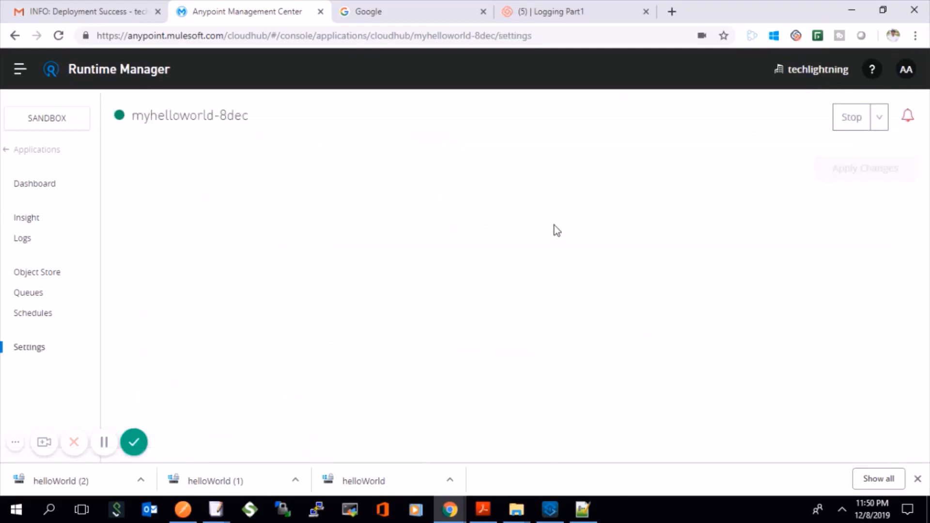
{"action": "left_click", "coordinate": [508, 276]}
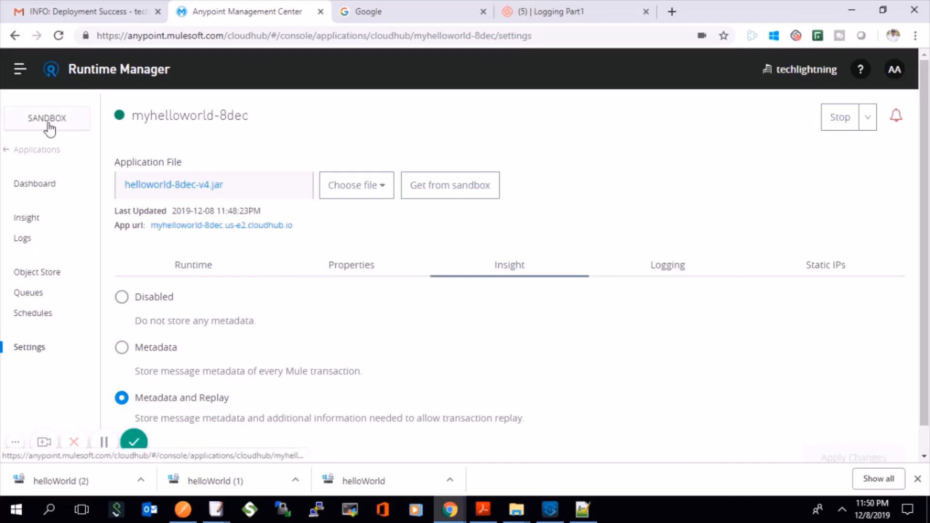
Go to Anypoint Monitoring and check which resources the built-in dashboards offer for the Sandbox environment
{"action": "left_click", "coordinate": [51, 153]}
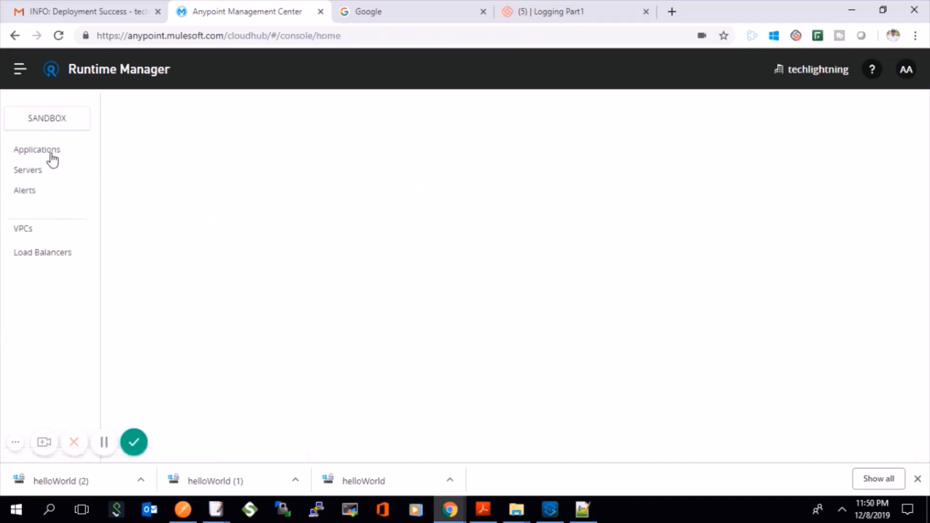
{"action": "left_click", "coordinate": [18, 73]}
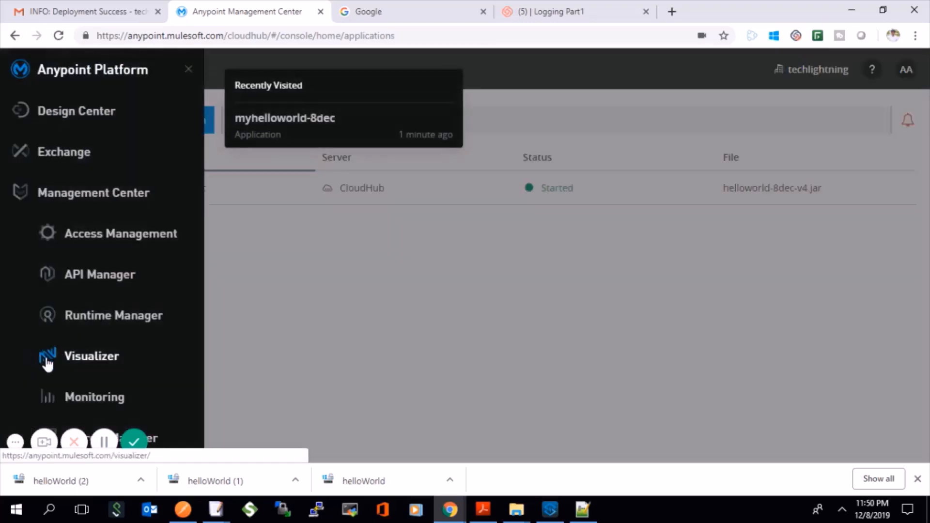
{"action": "left_click", "coordinate": [79, 404]}
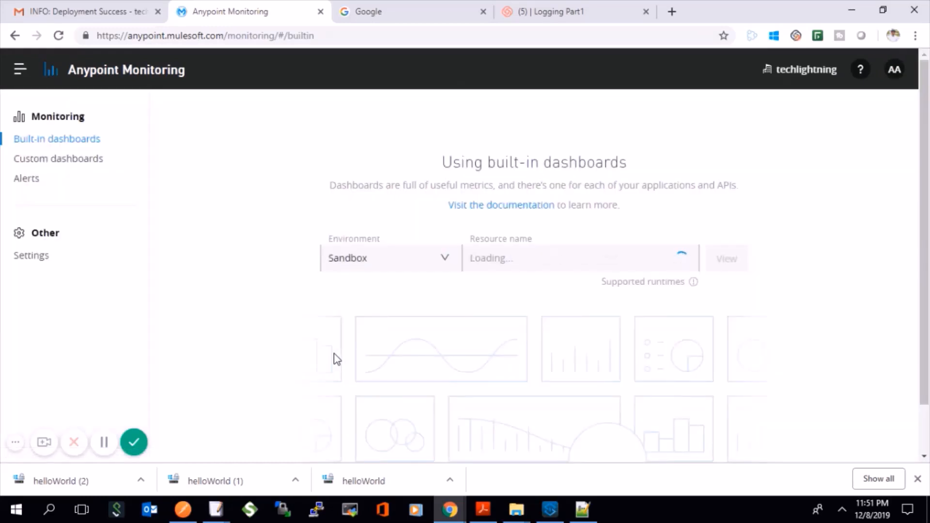
{"action": "left_click", "coordinate": [370, 266]}
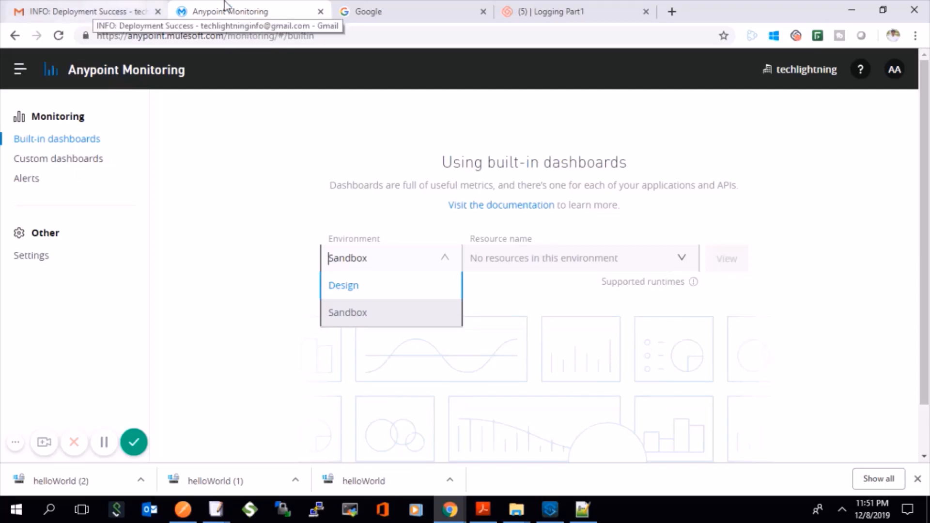
{"action": "left_click", "coordinate": [35, 259]}
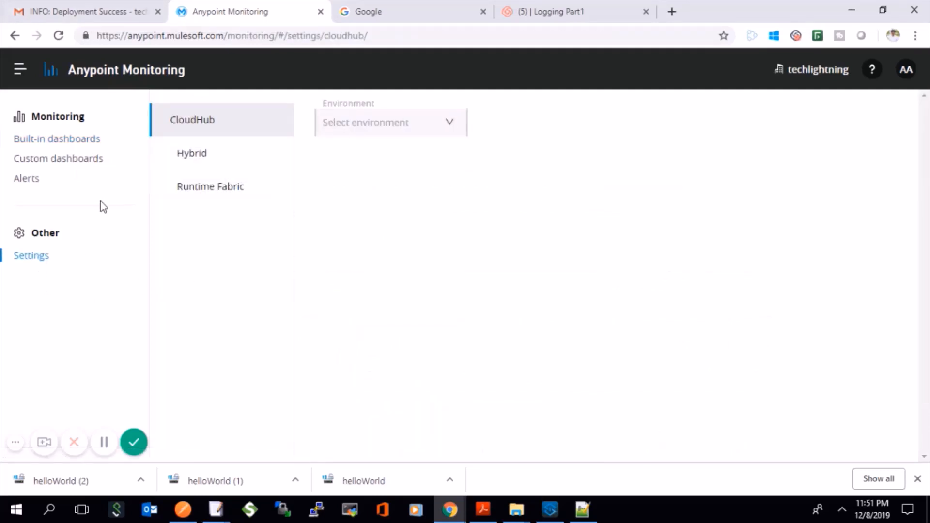
{"action": "left_click", "coordinate": [86, 141]}
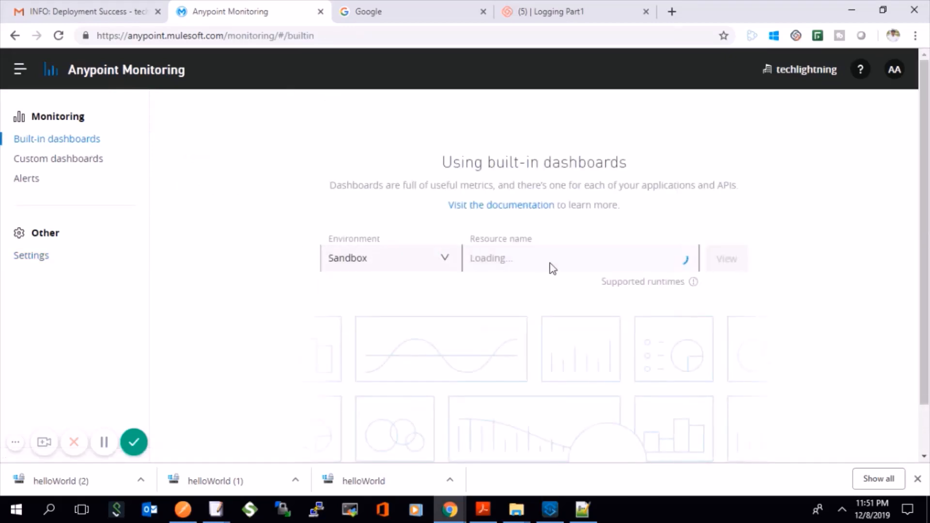
{"action": "left_click", "coordinate": [542, 263]}
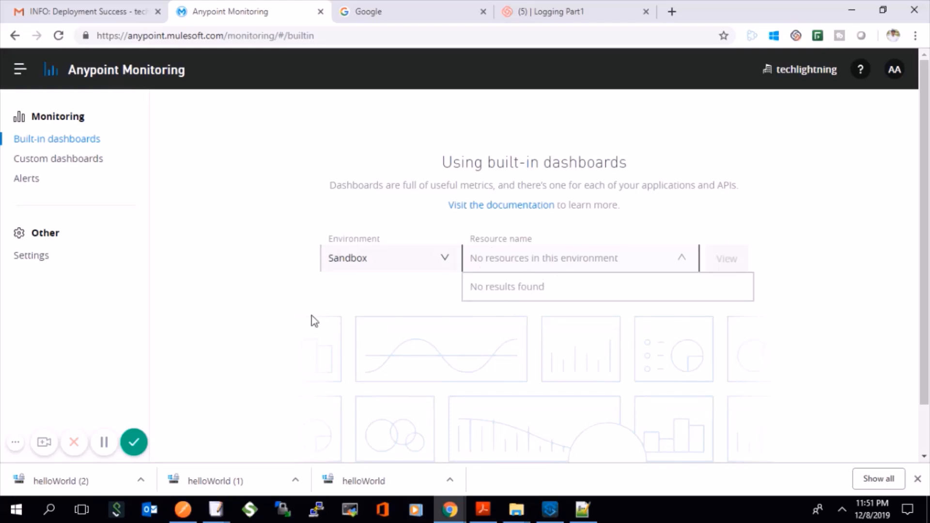
Enable monitoring for myhelloworld-8dec in the CloudHub monitoring settings of the Sandbox environment and apply the change with an application restart
{"action": "left_click", "coordinate": [27, 255]}
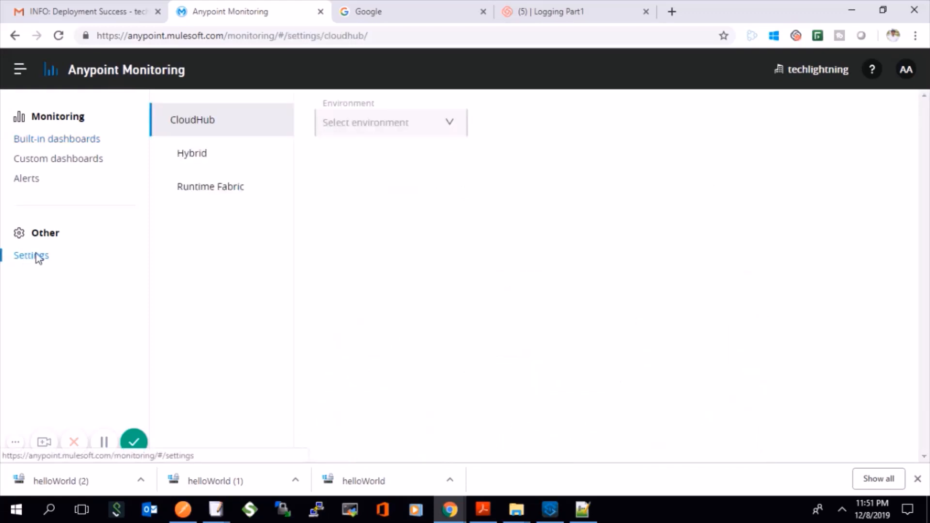
{"action": "left_click", "coordinate": [353, 122]}
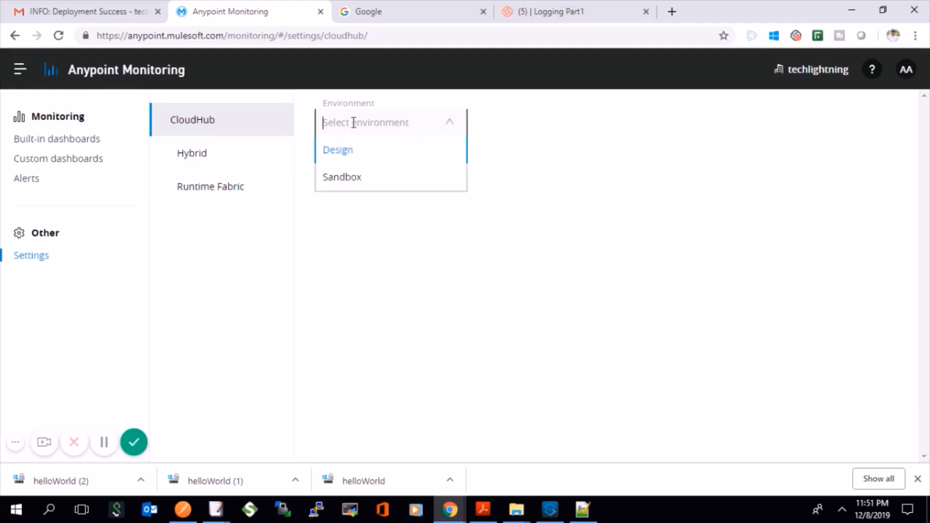
{"action": "left_click", "coordinate": [347, 177]}
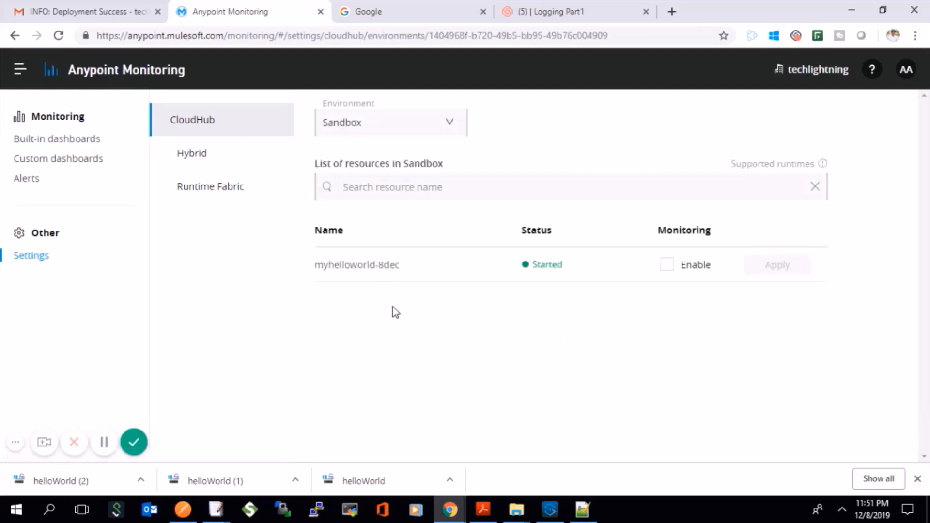
{"action": "left_click_drag", "start_coordinate": [364, 262], "coordinate": [402, 262]}
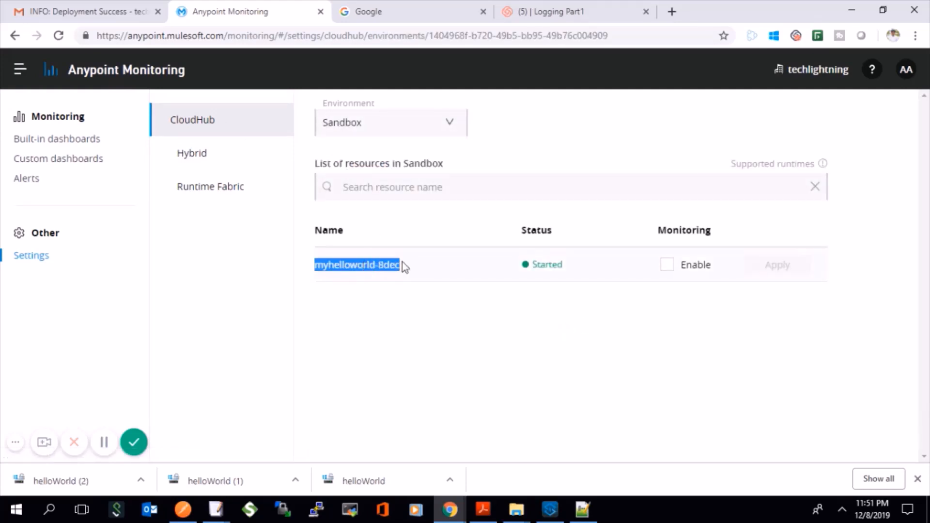
{"action": "left_click", "coordinate": [667, 266]}
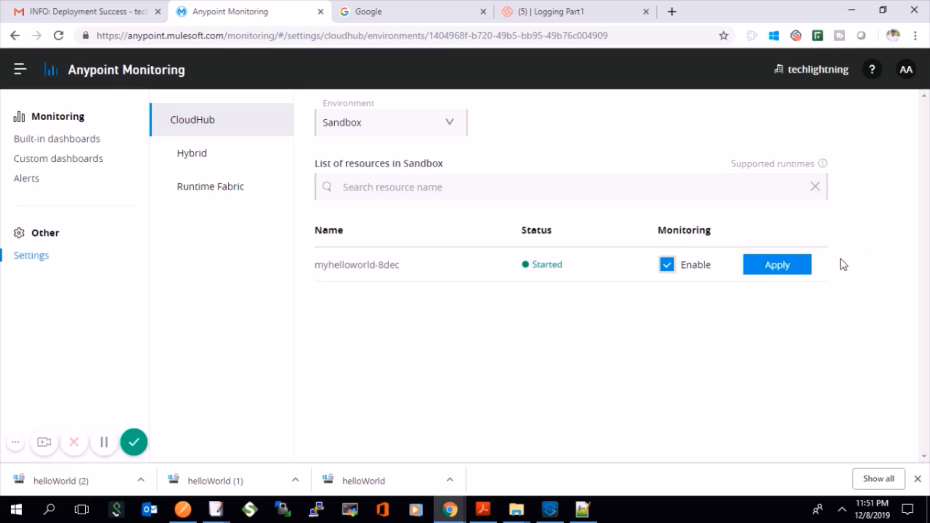
{"action": "left_click", "coordinate": [790, 265]}
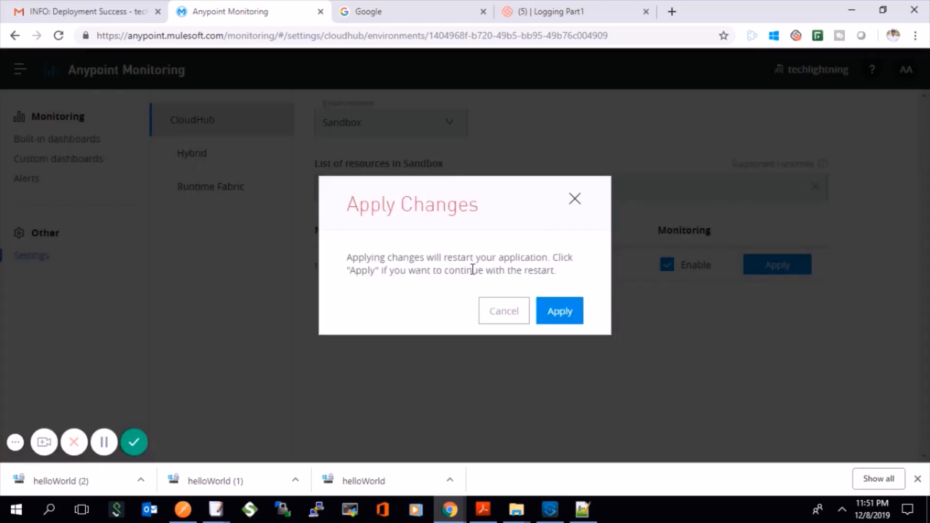
{"action": "triple_click", "coordinate": [438, 254]}
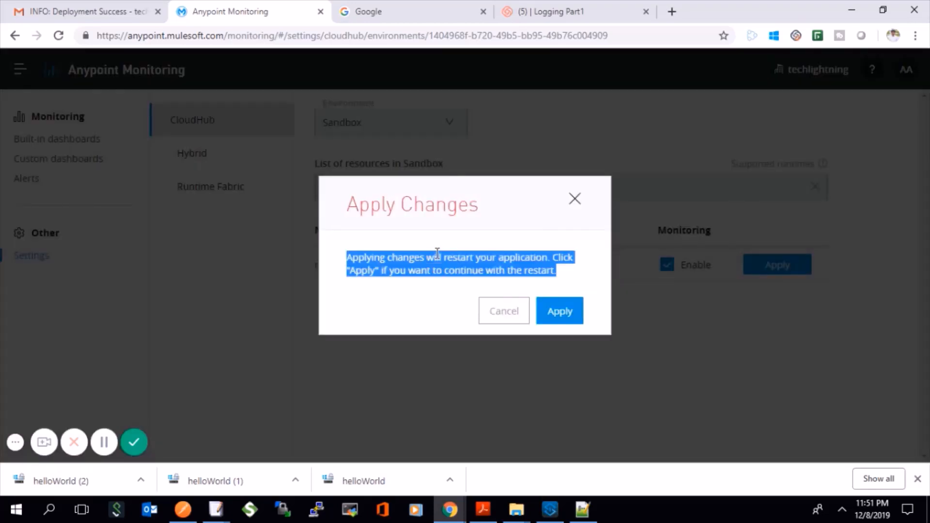
{"action": "left_click", "coordinate": [576, 316]}
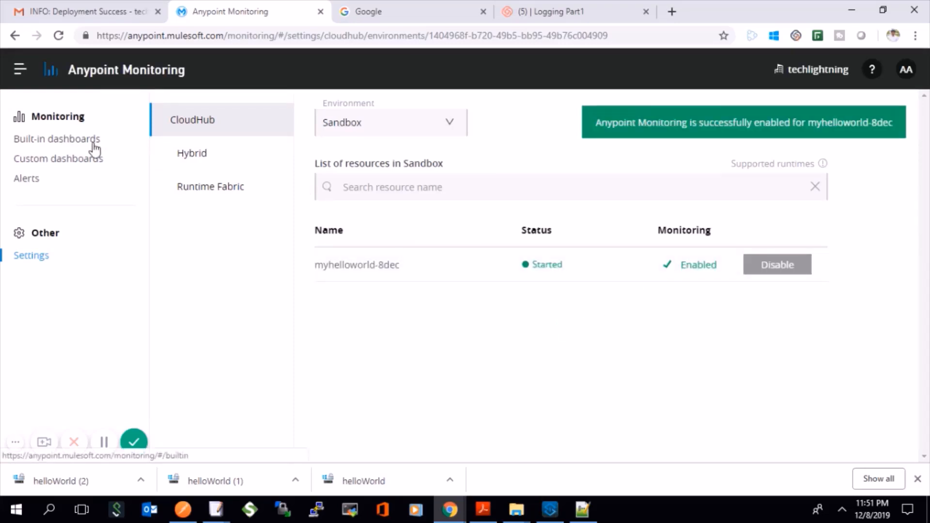
Check the built-in dashboards for available resources, and view the application list in Runtime Manager
{"action": "left_click", "coordinate": [73, 142]}
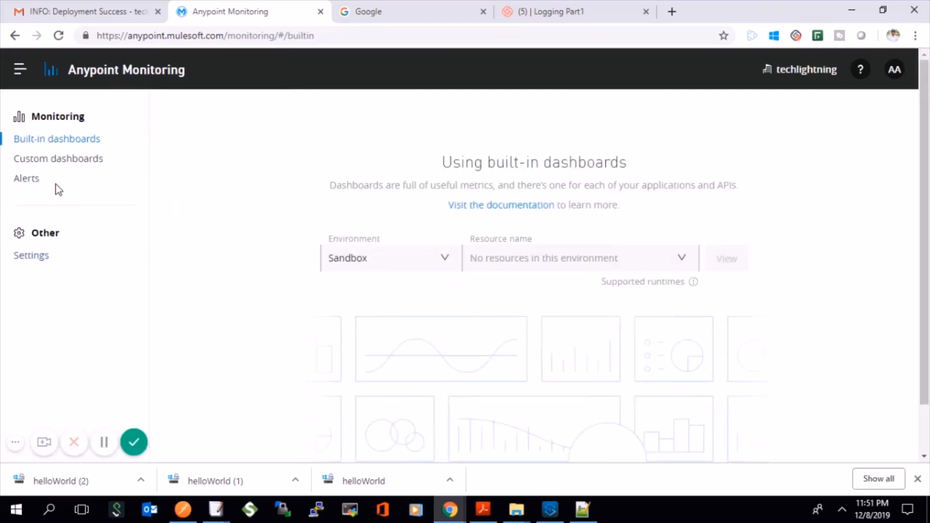
{"action": "left_click", "coordinate": [20, 72]}
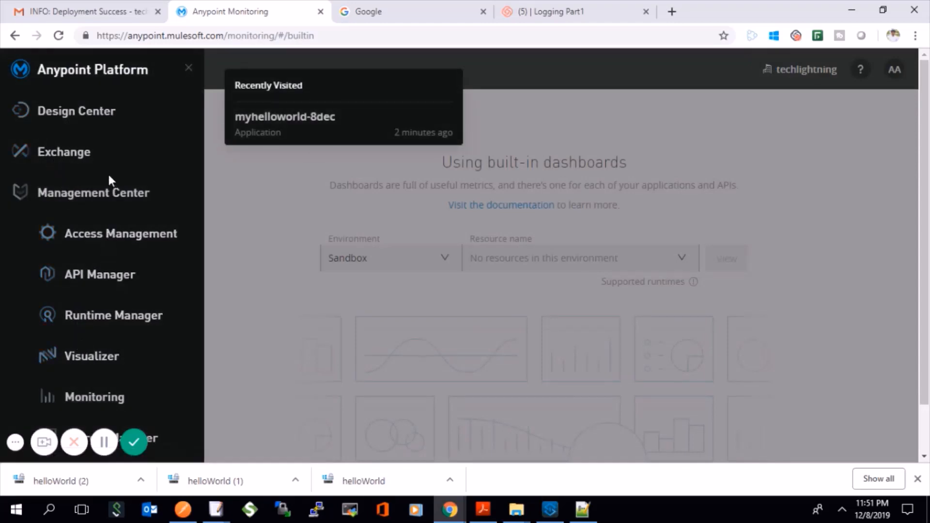
{"action": "left_click", "coordinate": [110, 315]}
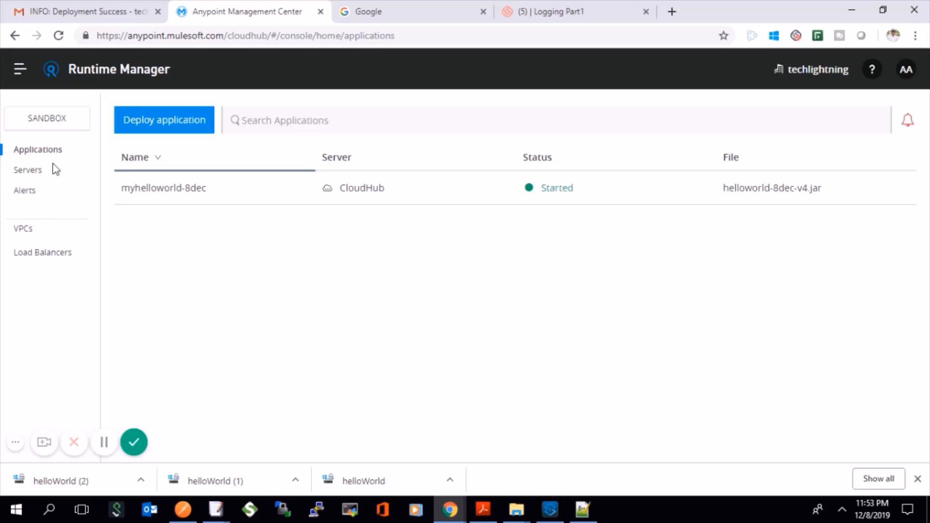
Return to Anypoint Monitoring and check the resource names offered by the built-in dashboards for Sandbox
{"action": "left_click", "coordinate": [15, 70]}
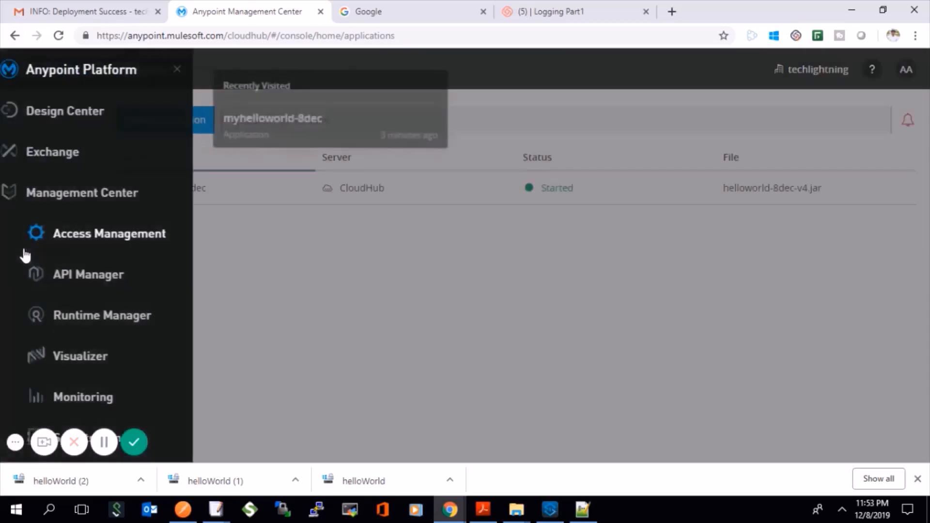
{"action": "left_click", "coordinate": [84, 398]}
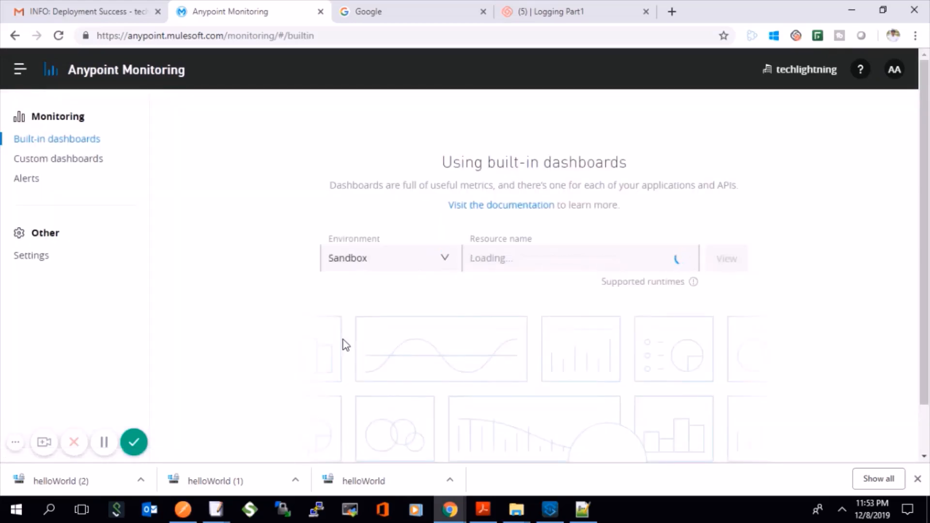
{"action": "left_click", "coordinate": [477, 271]}
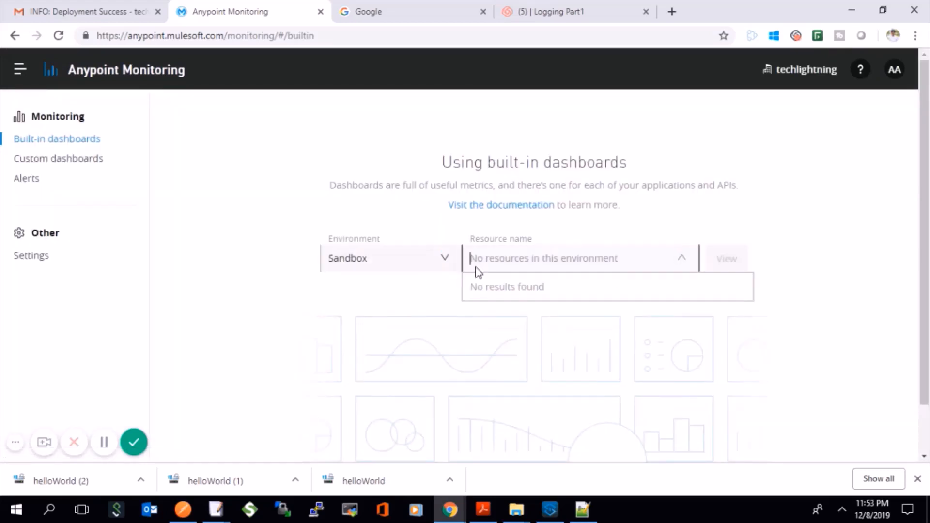
Check the monitoring state of myhelloworld-8dec in the CloudHub monitoring settings
{"action": "left_click", "coordinate": [38, 261]}
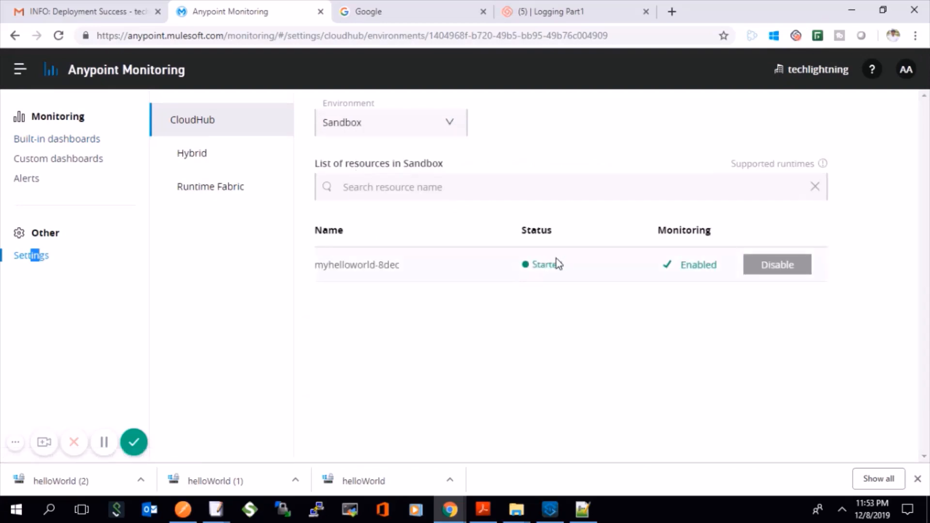
{"action": "triple_click", "coordinate": [356, 265]}
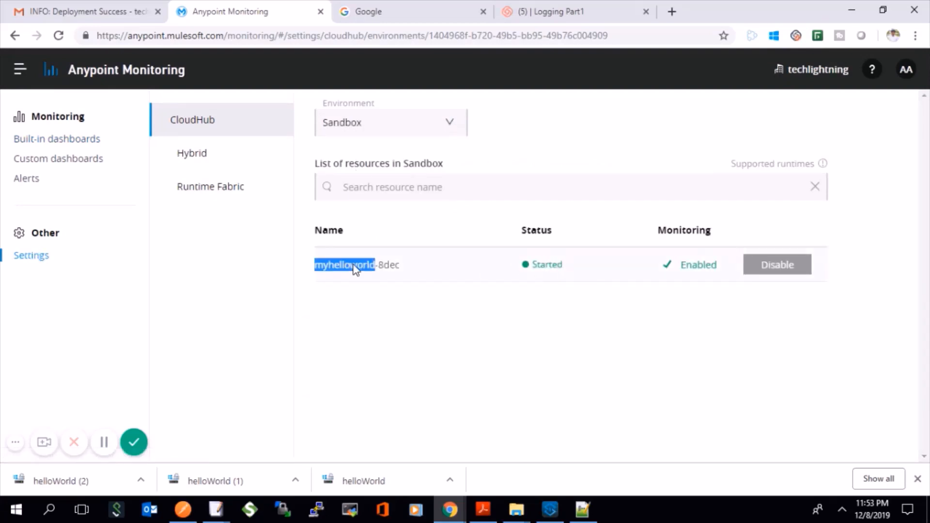
{"action": "left_click", "coordinate": [338, 187]}
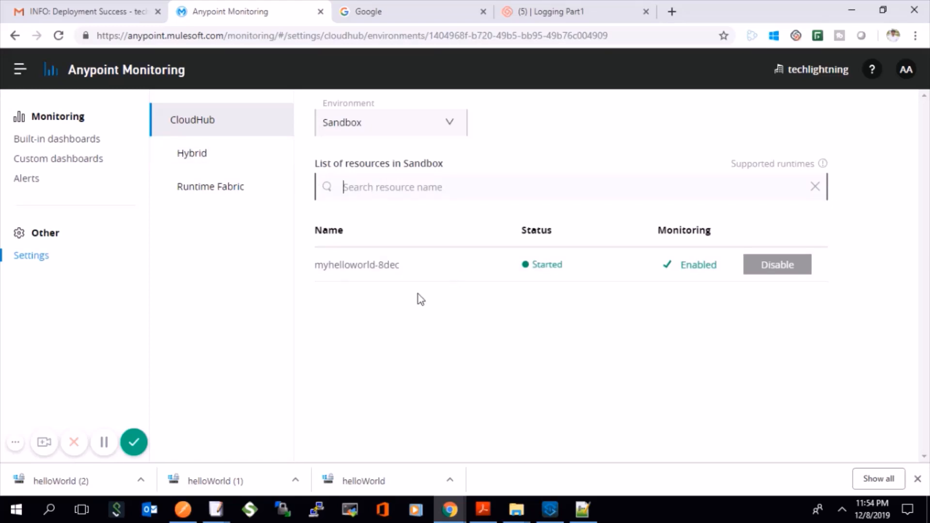
Go back to the built-in dashboards and compare the resources offered for the Design and Sandbox environments
{"action": "left_click", "coordinate": [68, 141]}
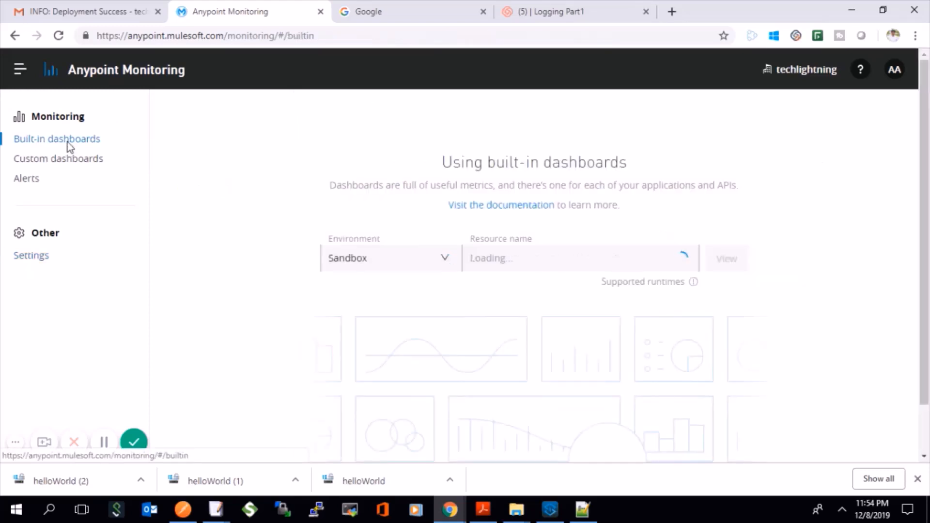
{"action": "left_click", "coordinate": [417, 262]}
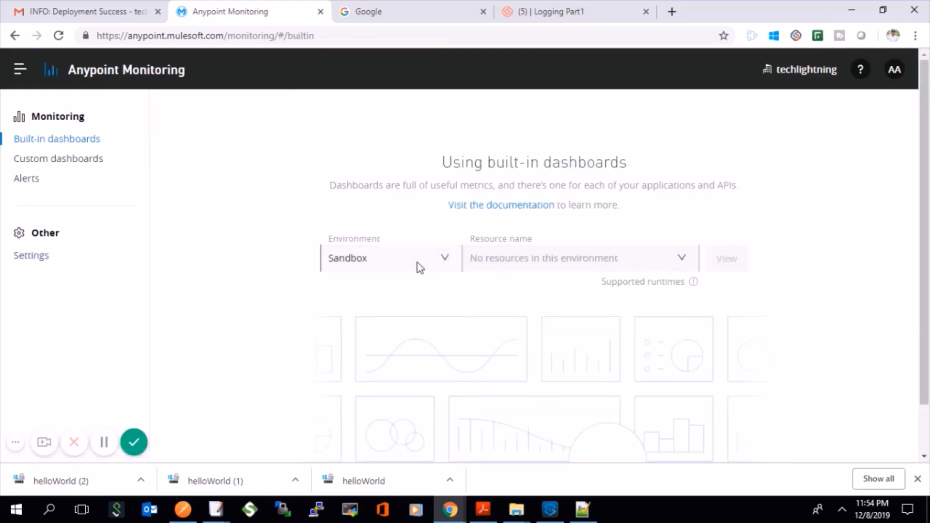
{"action": "left_click", "coordinate": [377, 286]}
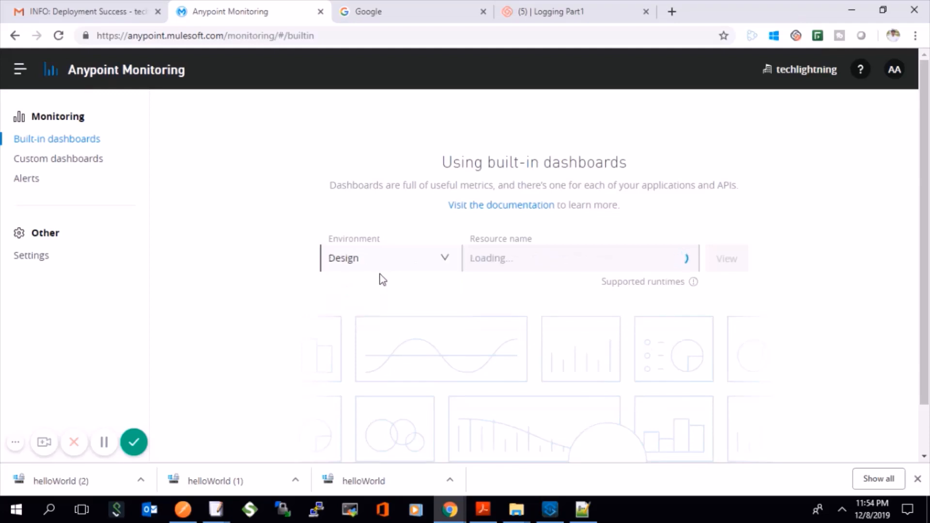
{"action": "left_click", "coordinate": [382, 262]}
{"action": "left_click", "coordinate": [369, 311]}
{"action": "left_click", "coordinate": [545, 261]}
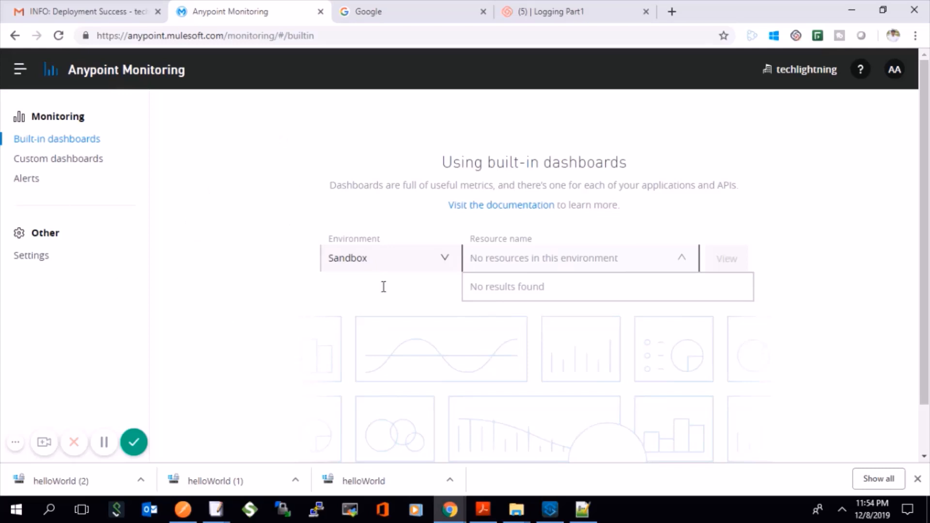
{"action": "left_click", "coordinate": [380, 247]}
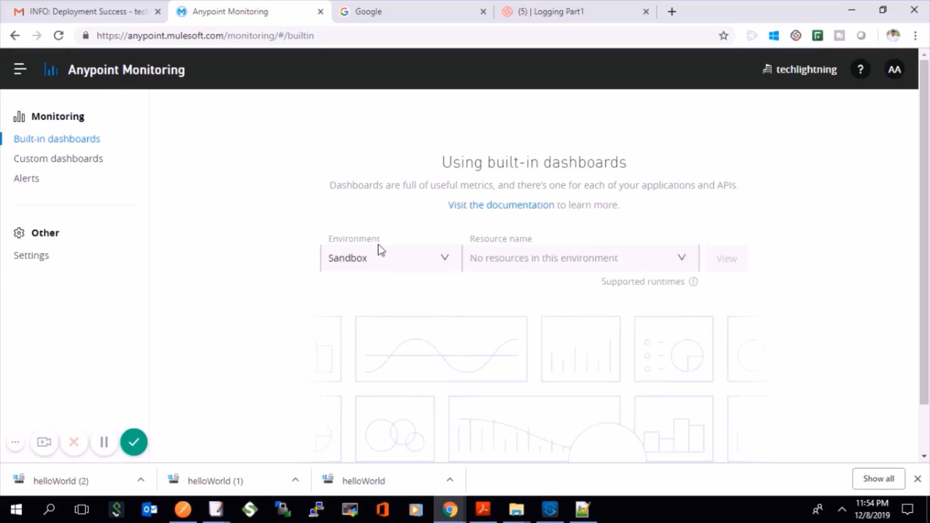
View the custom dashboards and alerts pages, and follow the runtime operational alerts to Runtime Manager's alert list
{"action": "left_click", "coordinate": [91, 168]}
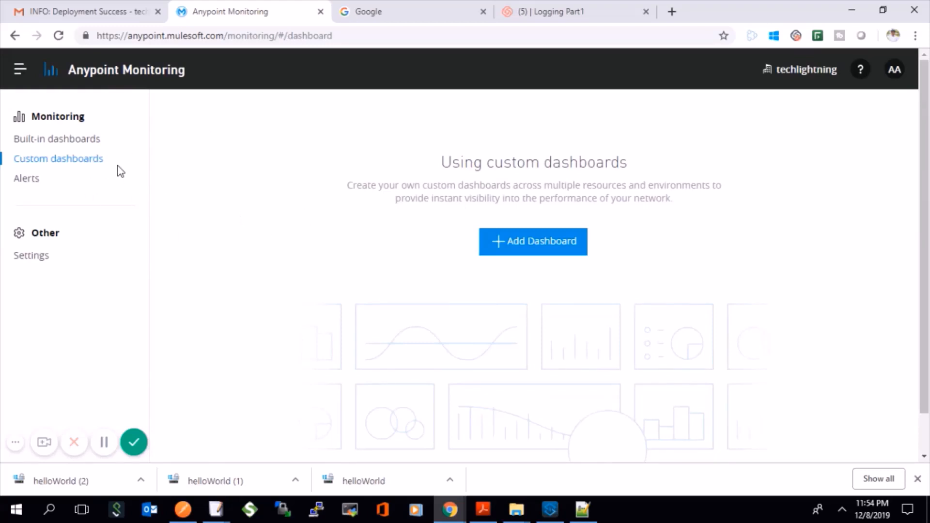
{"action": "left_click", "coordinate": [34, 183]}
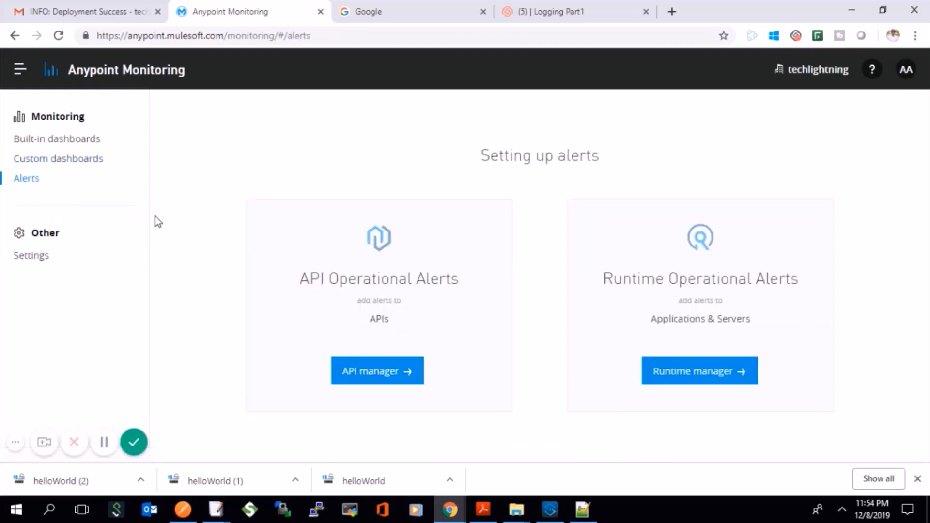
{"action": "left_click", "coordinate": [703, 377]}
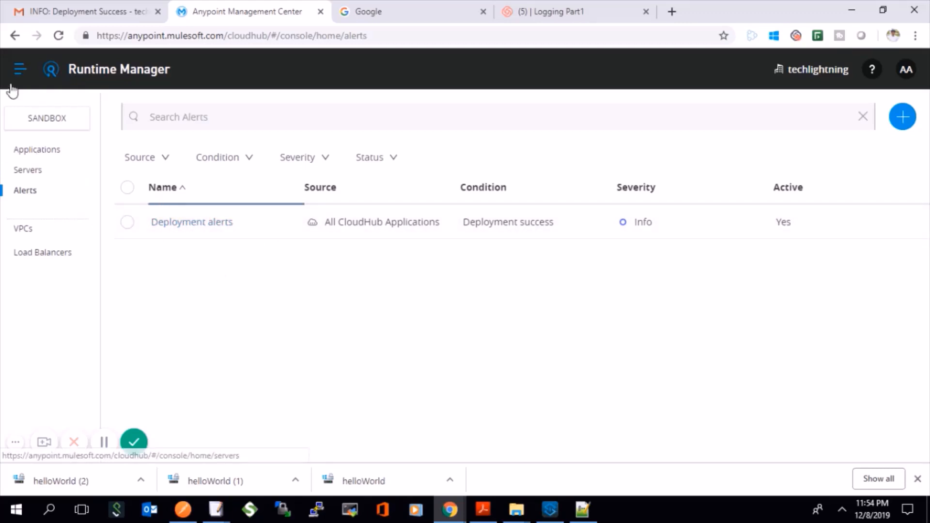
Return to Anypoint Monitoring, reloading the page if needed, and start a new custom dashboard
{"action": "left_click", "coordinate": [20, 69]}
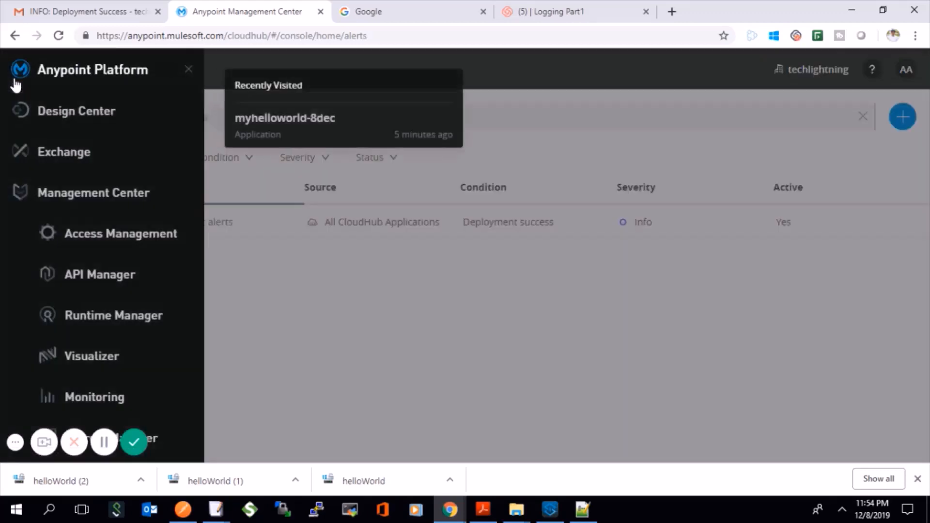
{"action": "left_click", "coordinate": [89, 399]}
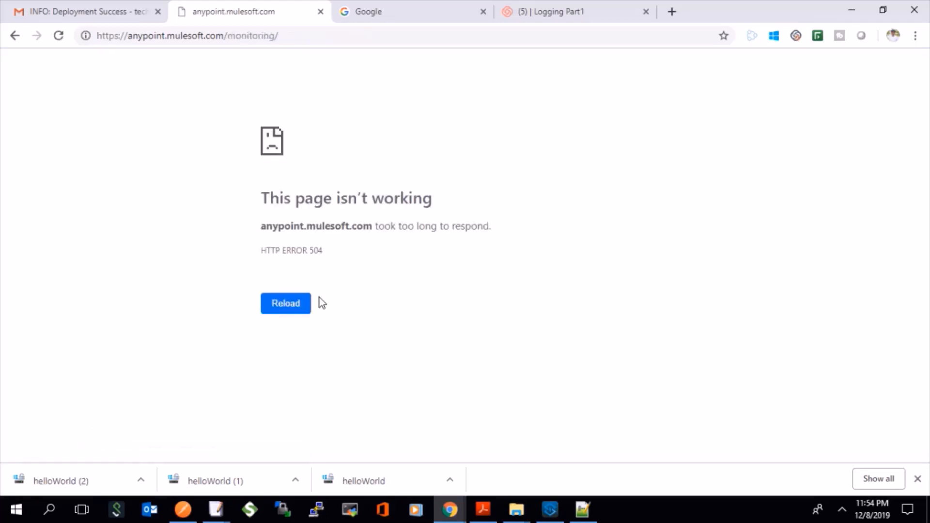
{"action": "left_click", "coordinate": [280, 312]}
{"action": "left_click", "coordinate": [279, 312]}
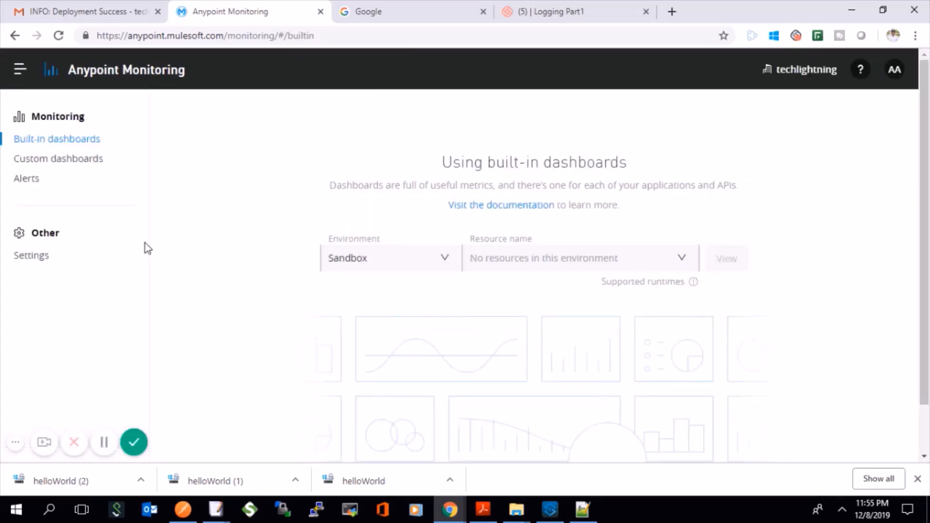
{"action": "left_click", "coordinate": [81, 166]}
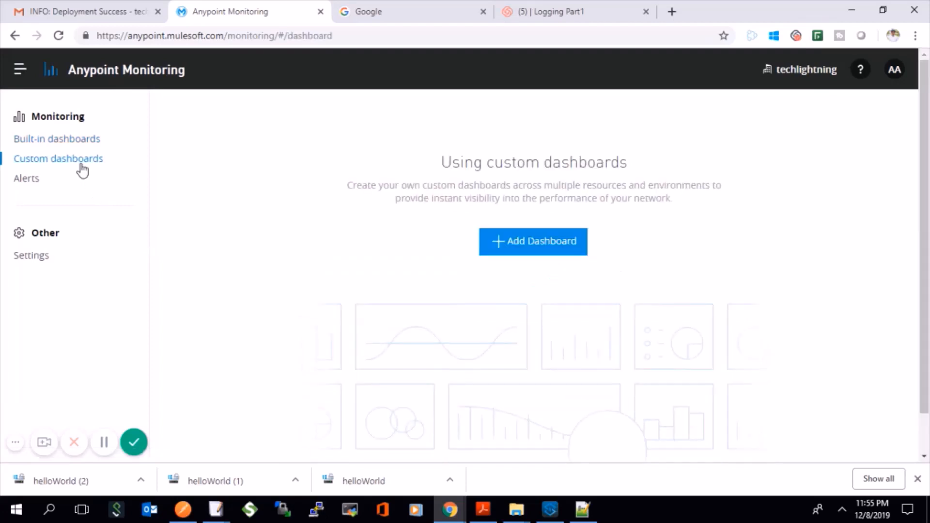
{"action": "left_click", "coordinate": [507, 249]}
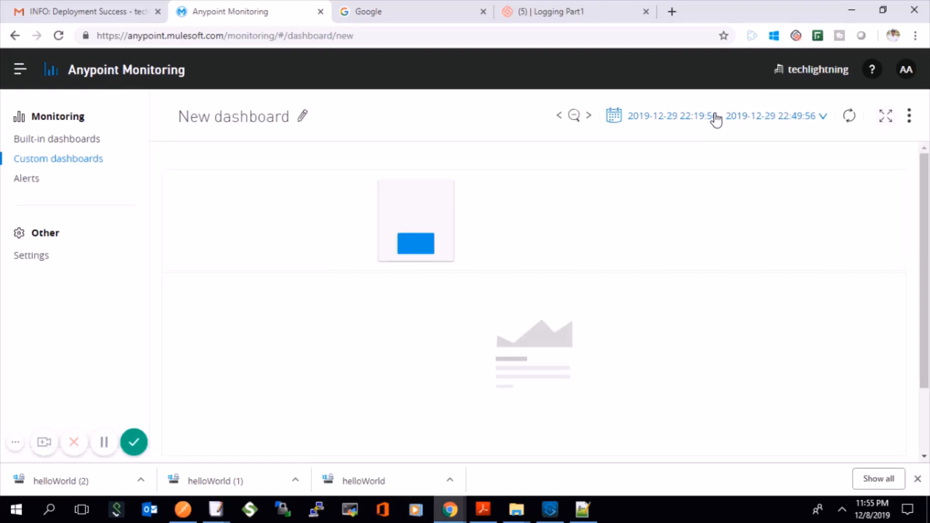
Set the new dashboard's time range to the last 15 days
{"action": "left_click", "coordinate": [745, 116]}
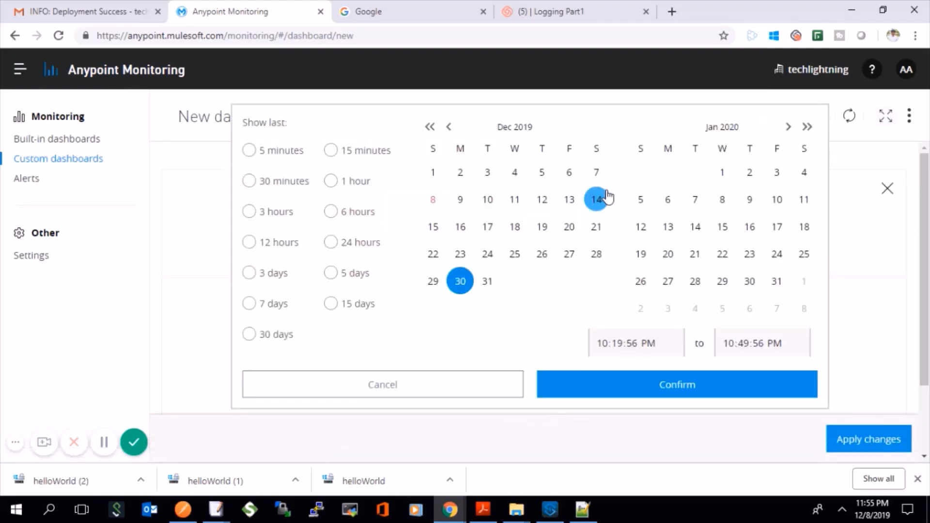
{"action": "left_click", "coordinate": [331, 304]}
{"action": "left_click", "coordinate": [597, 382]}
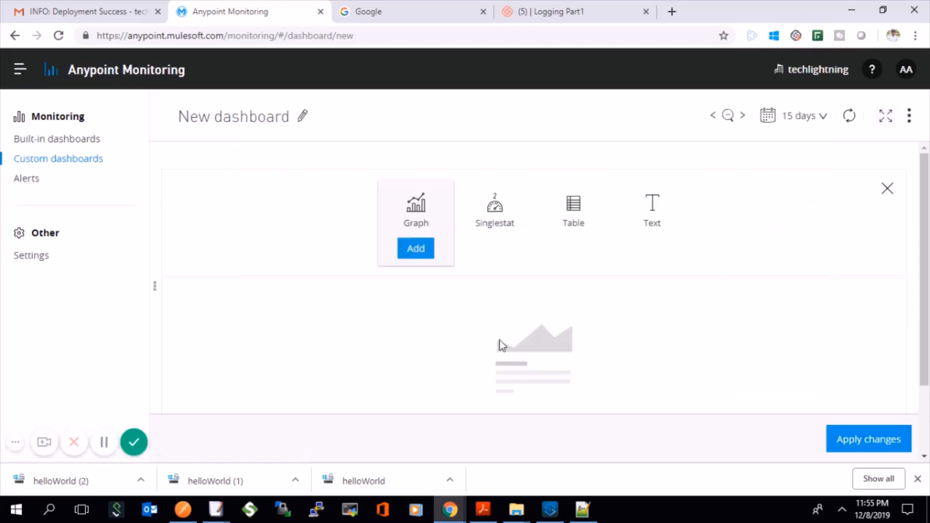
Add a graph to the custom dashboard and save the dashboard as New dashboard1
{"action": "left_click", "coordinate": [422, 257]}
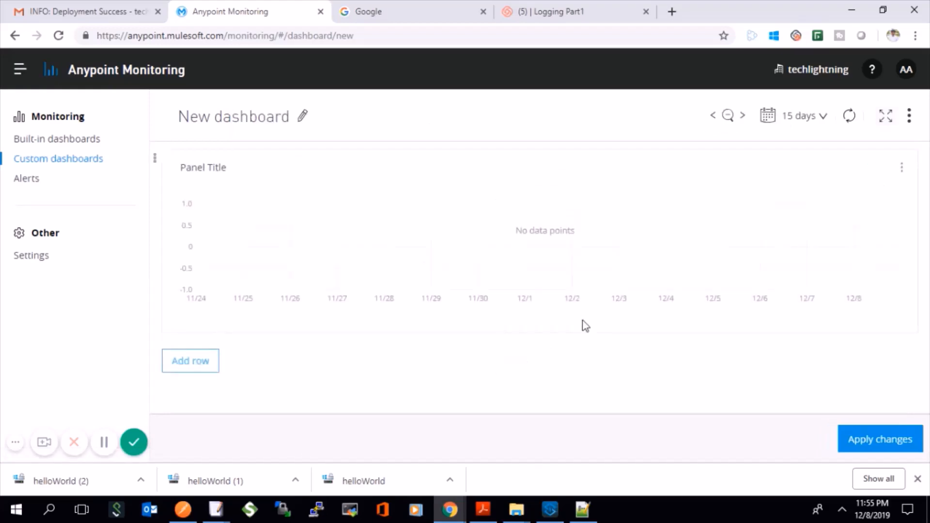
{"action": "left_click", "coordinate": [881, 448]}
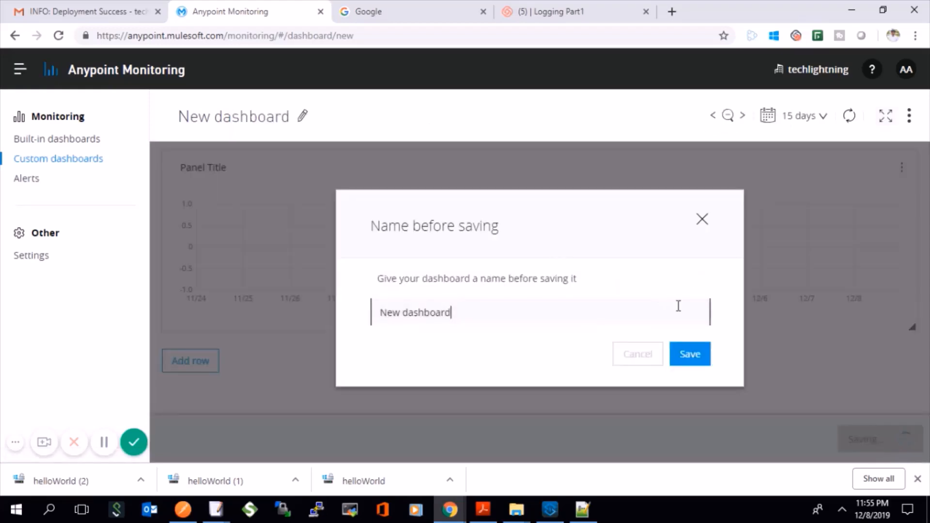
{"action": "type", "text": "1"}
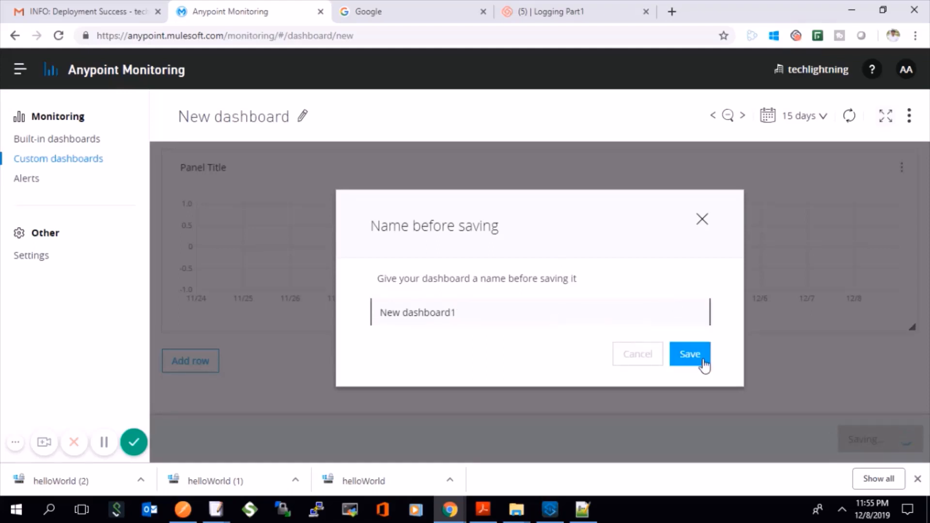
{"action": "left_click", "coordinate": [685, 354]}
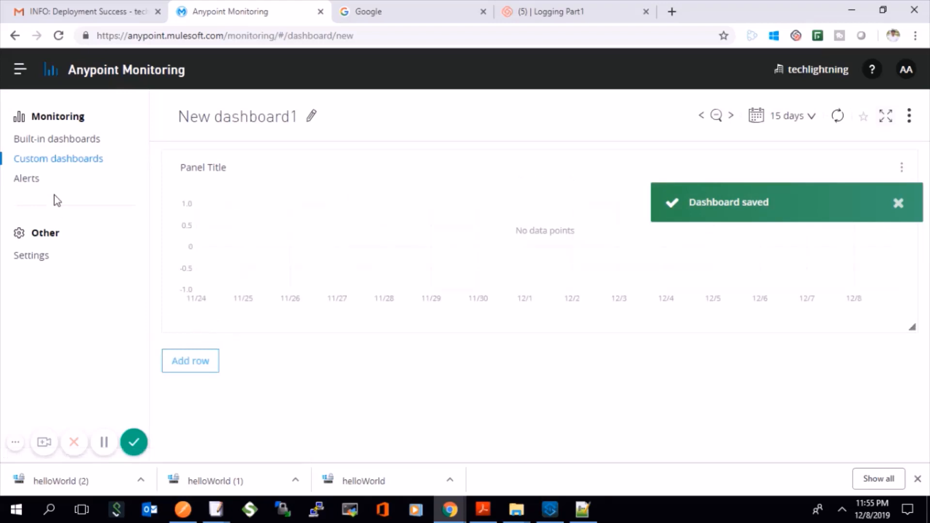
View the built-in dashboards and alerts pages, and follow the API operational alerts to API Manager
{"action": "left_click", "coordinate": [76, 140]}
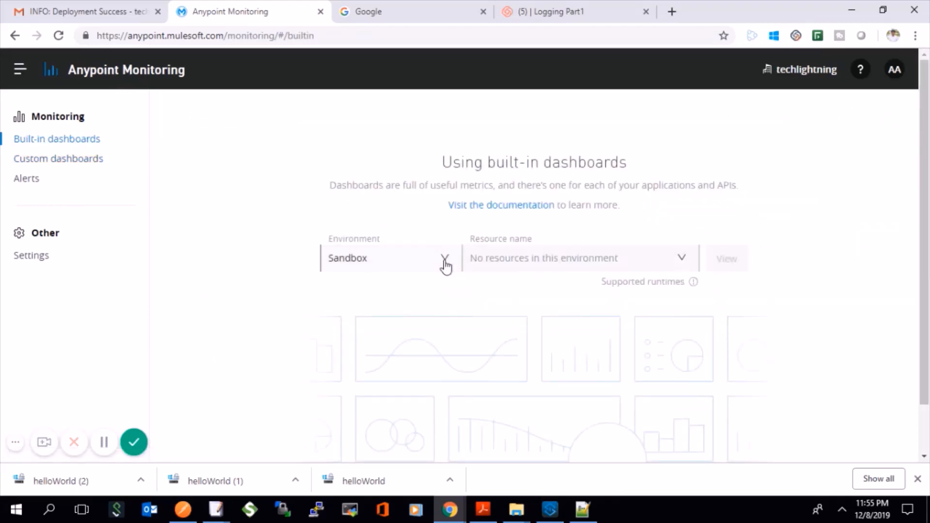
{"action": "left_click", "coordinate": [27, 182]}
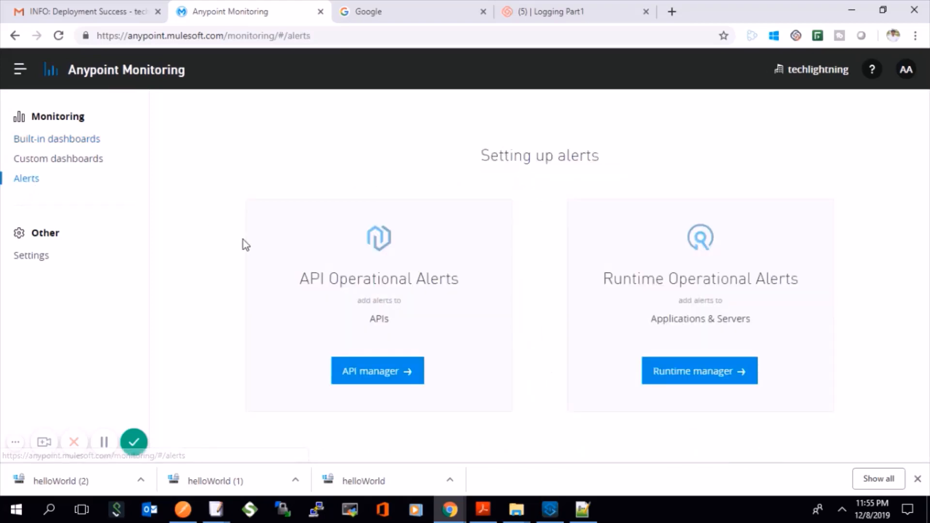
{"action": "left_click", "coordinate": [361, 371]}
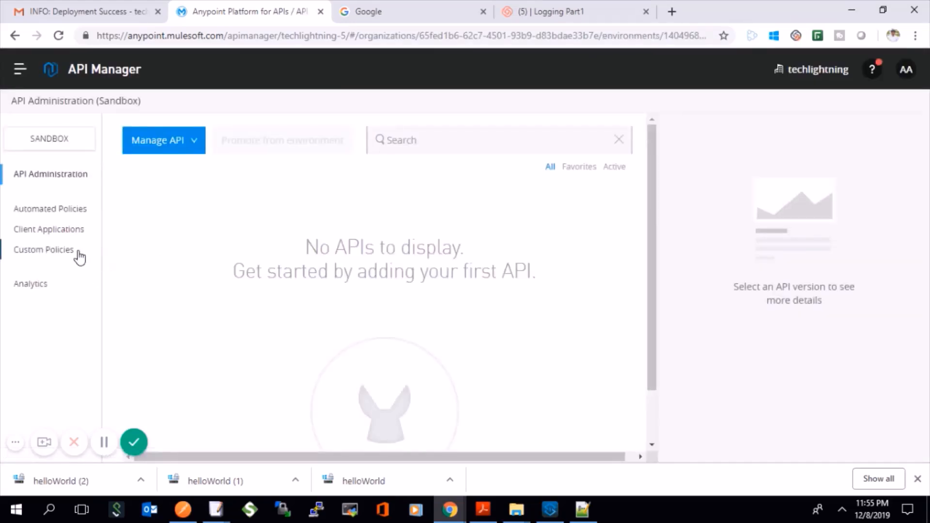
Return to Anypoint Monitoring and check the resource names offered for the Sandbox environment
{"action": "left_click", "coordinate": [22, 71]}
{"action": "left_click", "coordinate": [78, 396]}
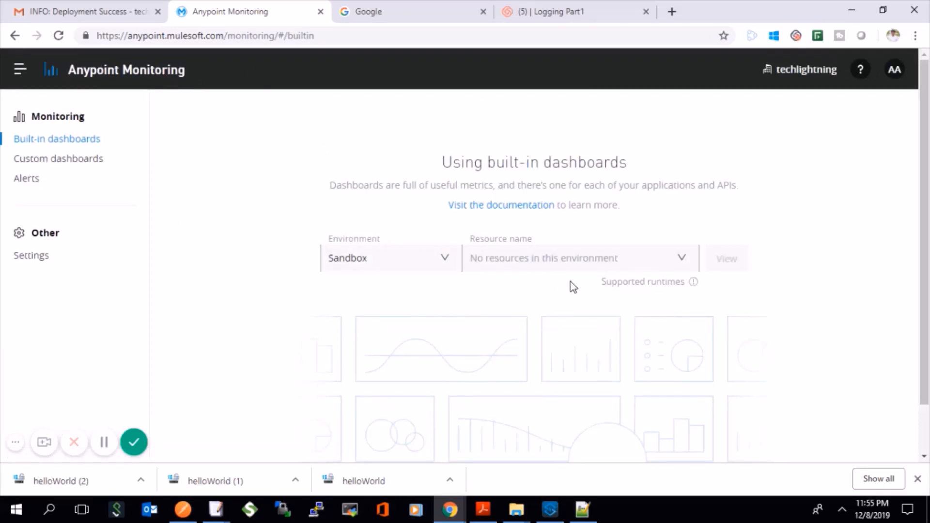
{"action": "left_click", "coordinate": [493, 256]}
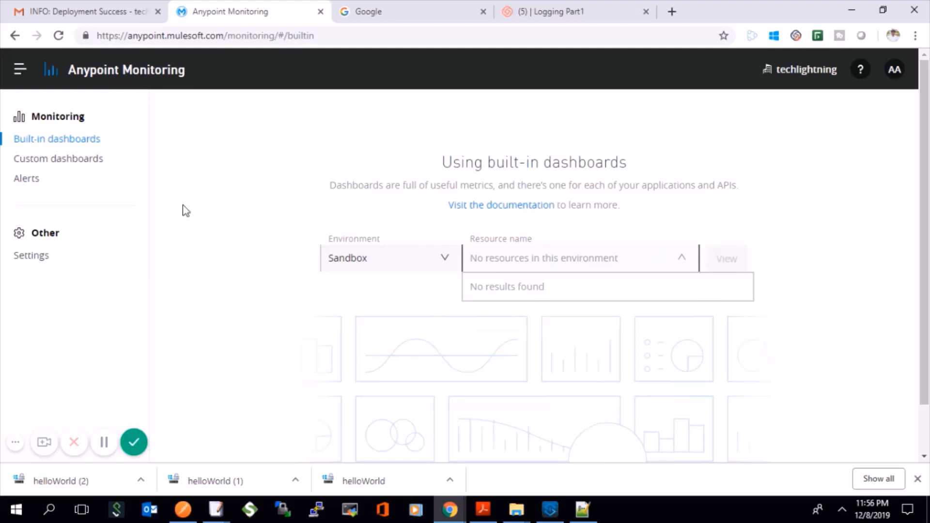
Open Anypoint Visualizer and switch the view's environment type to Sandbox
{"action": "left_click", "coordinate": [21, 69]}
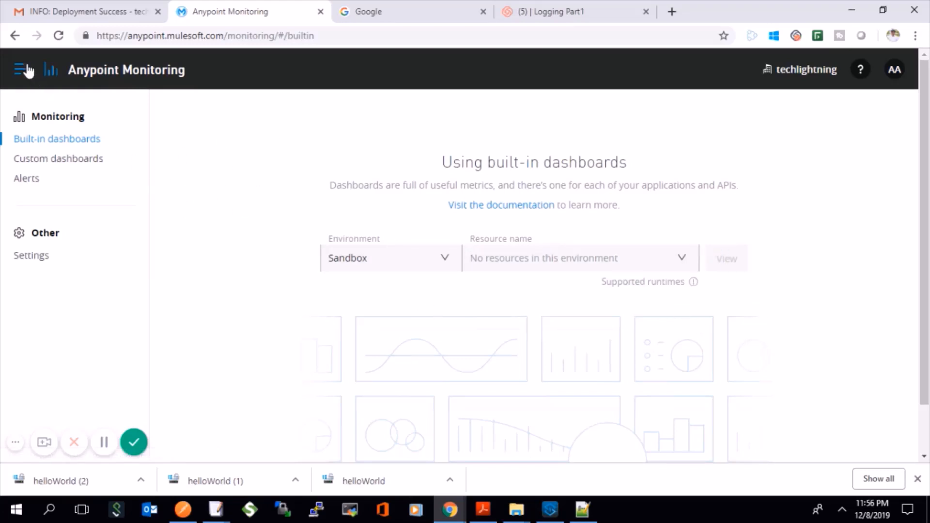
{"action": "mouse_move", "coordinate": [43, 318]}
{"action": "left_click", "coordinate": [70, 355]}
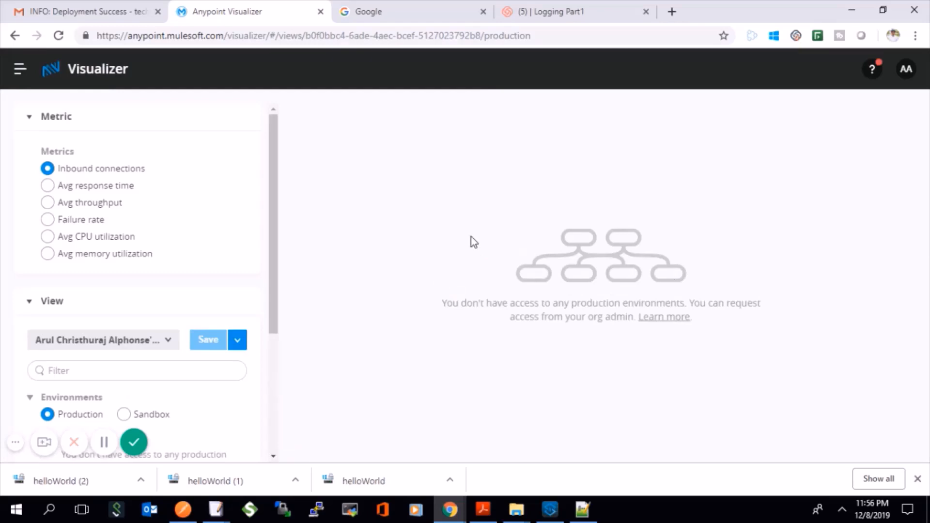
{"action": "scroll", "coordinate": [207, 222], "scroll_direction": "down", "scroll_amount": 4}
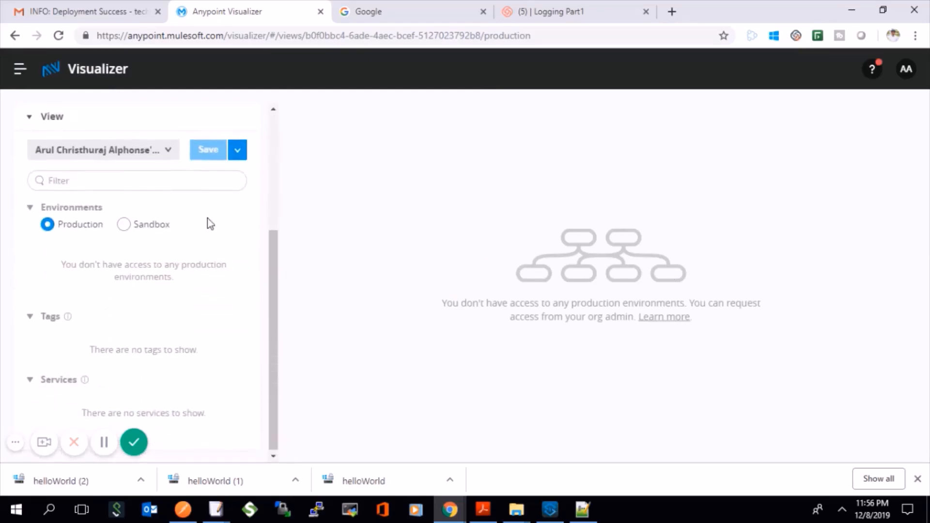
{"action": "scroll", "coordinate": [209, 224], "scroll_direction": "up", "scroll_amount": 4}
{"action": "scroll", "coordinate": [208, 224], "scroll_direction": "down", "scroll_amount": 4}
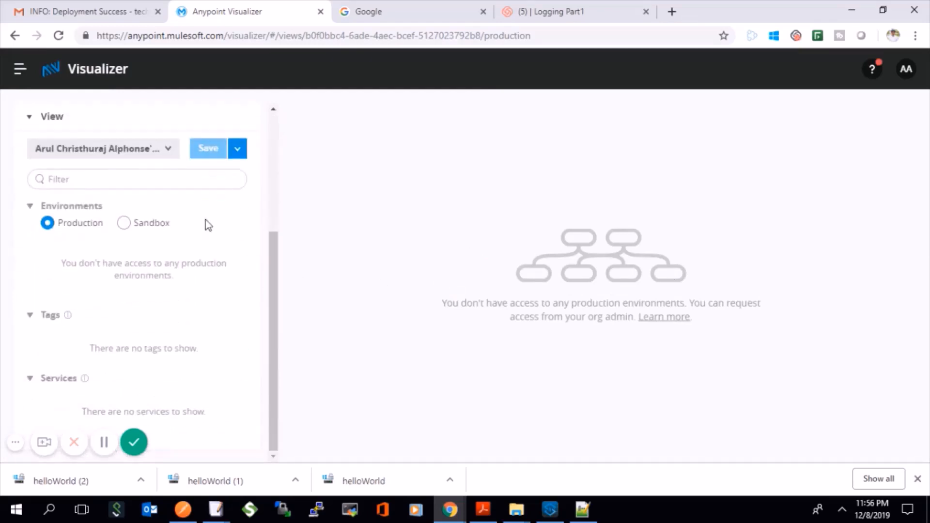
{"action": "left_click", "coordinate": [123, 224]}
Set the Visualizer metric to Avg response time and save the view
{"action": "scroll", "coordinate": [156, 159], "scroll_direction": "up", "scroll_amount": 3}
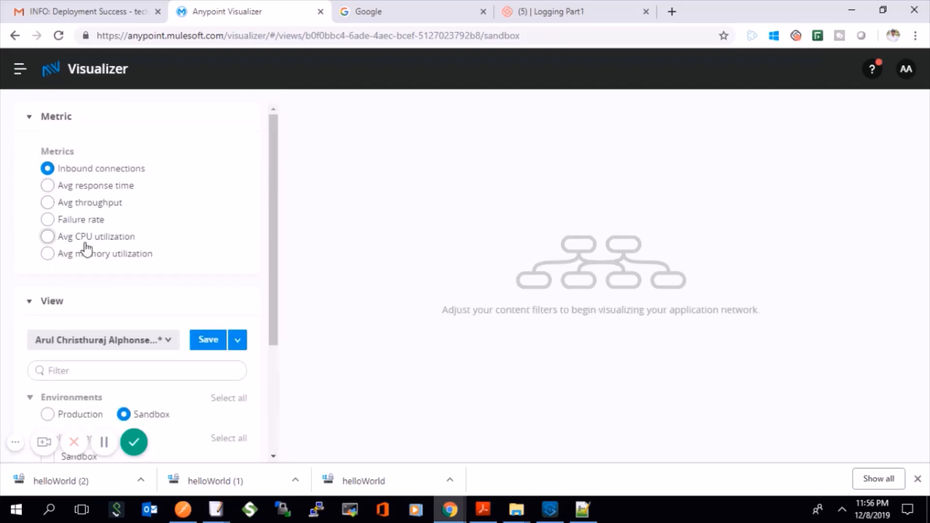
{"action": "left_click", "coordinate": [47, 185]}
{"action": "scroll", "coordinate": [156, 200], "scroll_direction": "down", "scroll_amount": 2}
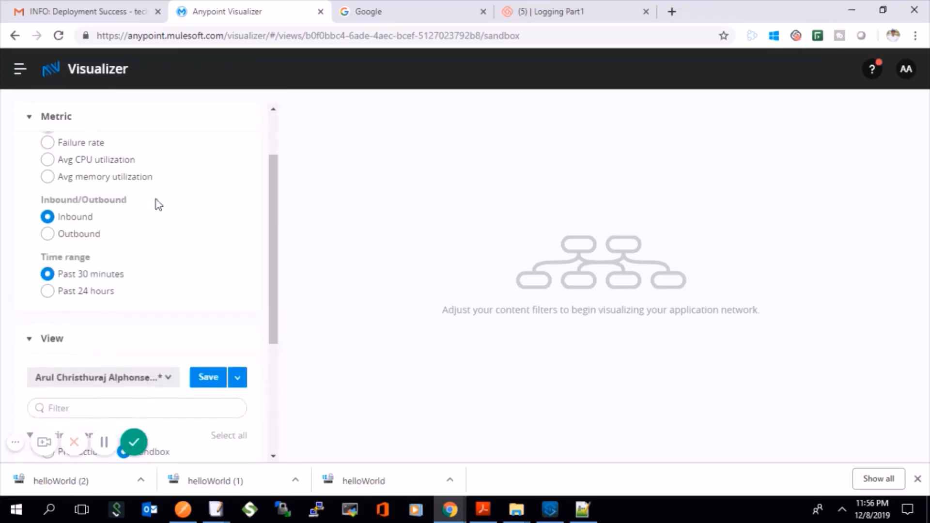
{"action": "scroll", "coordinate": [230, 351], "scroll_direction": "down", "scroll_amount": 4}
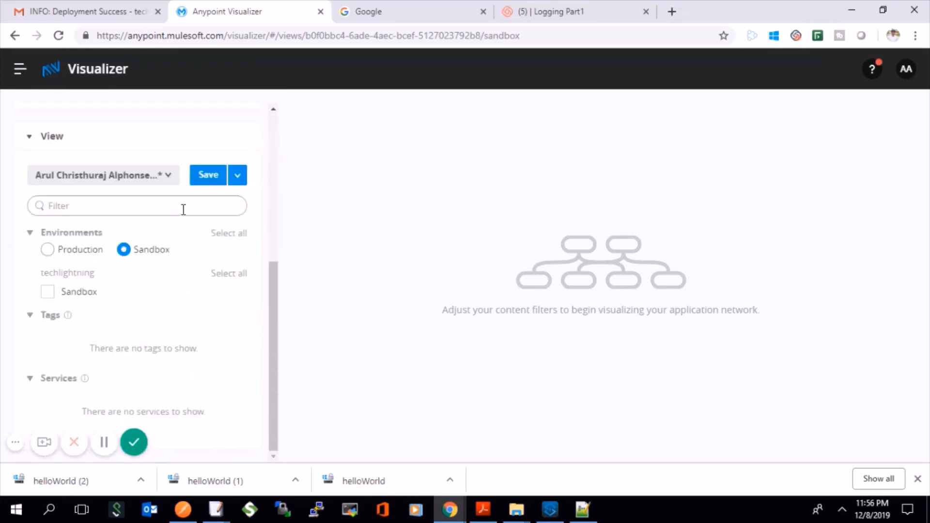
{"action": "left_click", "coordinate": [212, 185]}
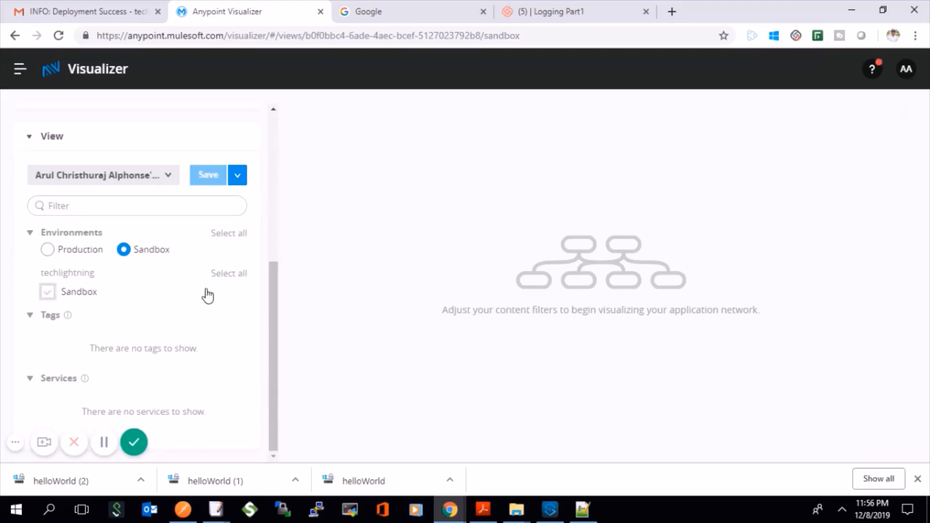
Include techlightning's Sandbox environment in the view and inspect the details and monitoring metrics of myhelloworld-8dec
{"action": "left_click", "coordinate": [87, 295]}
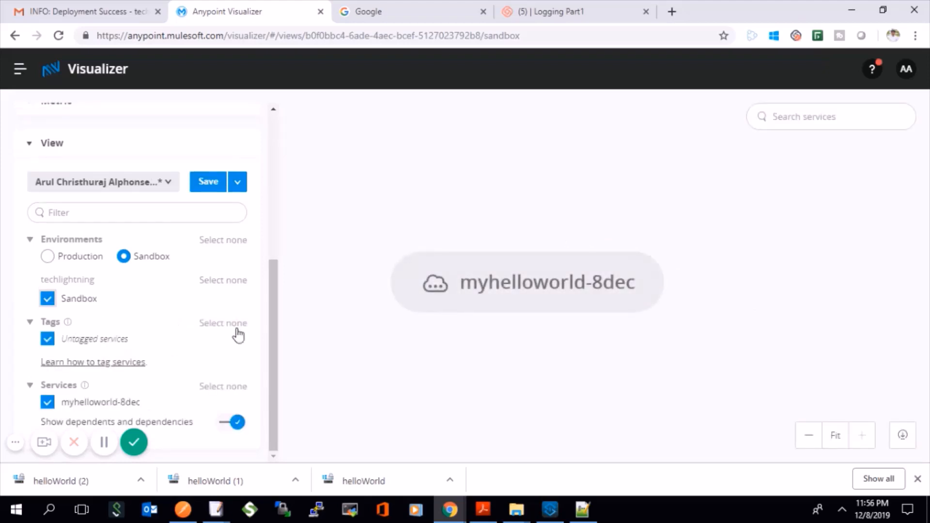
{"action": "left_click", "coordinate": [528, 285]}
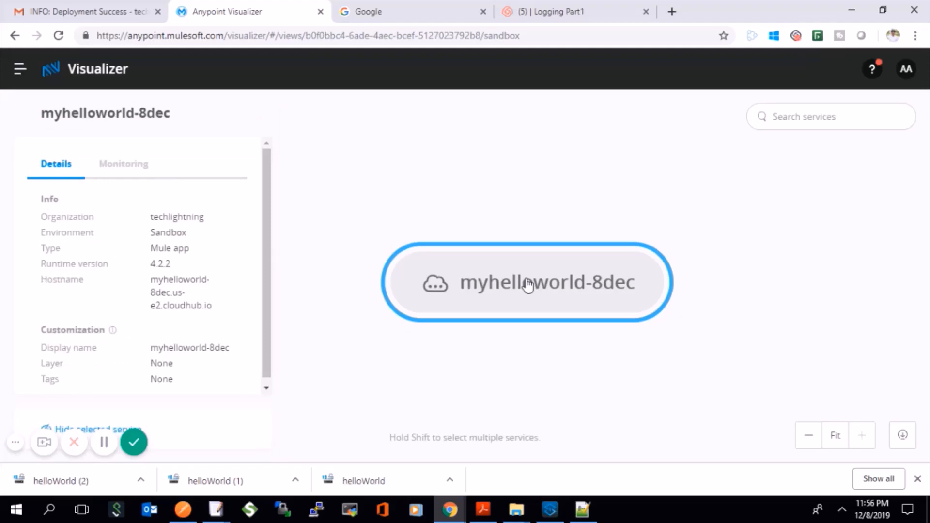
{"action": "scroll", "coordinate": [370, 252], "scroll_direction": "down", "scroll_amount": 1}
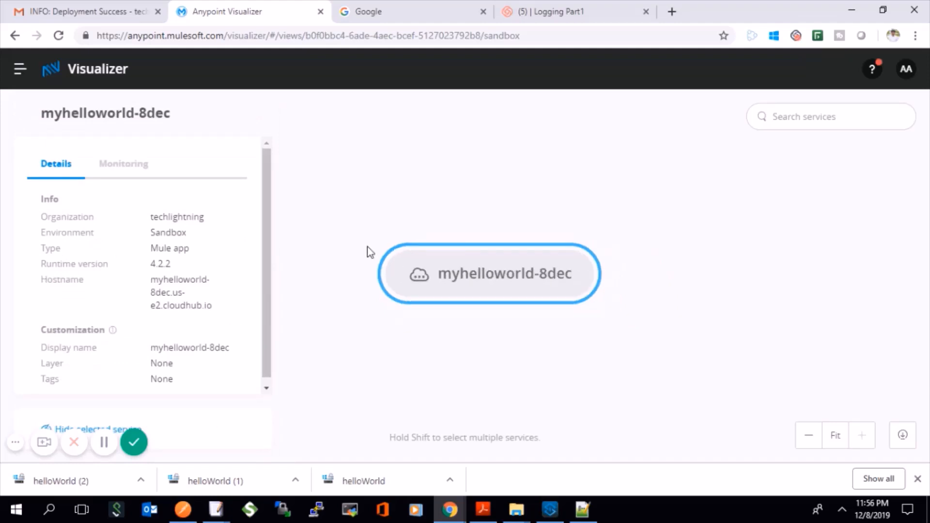
{"action": "left_click", "coordinate": [123, 163]}
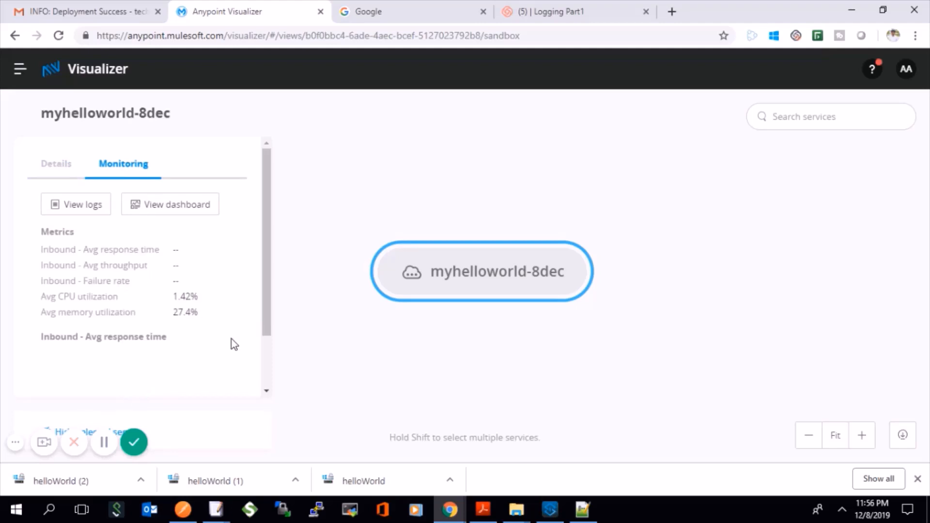
{"action": "scroll", "coordinate": [231, 339], "scroll_direction": "down", "scroll_amount": 2}
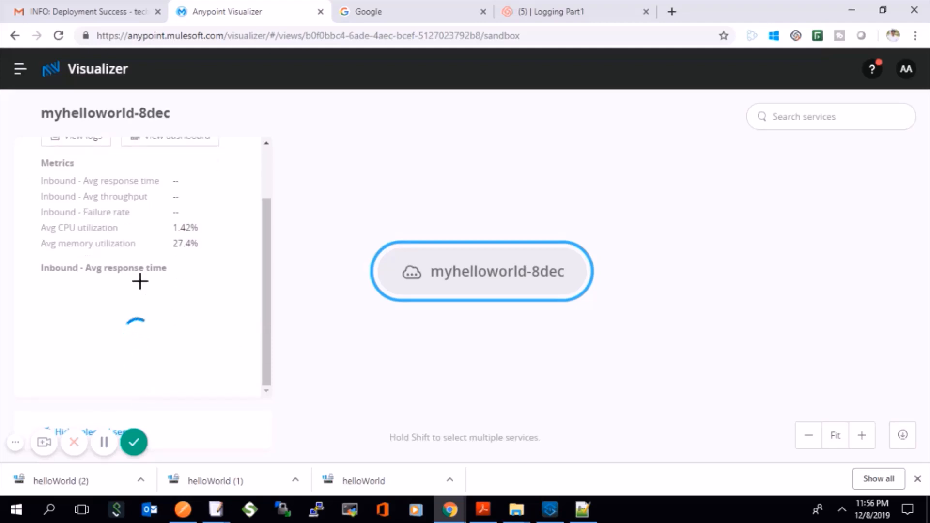
{"action": "scroll", "coordinate": [164, 311], "scroll_direction": "up", "scroll_amount": 2}
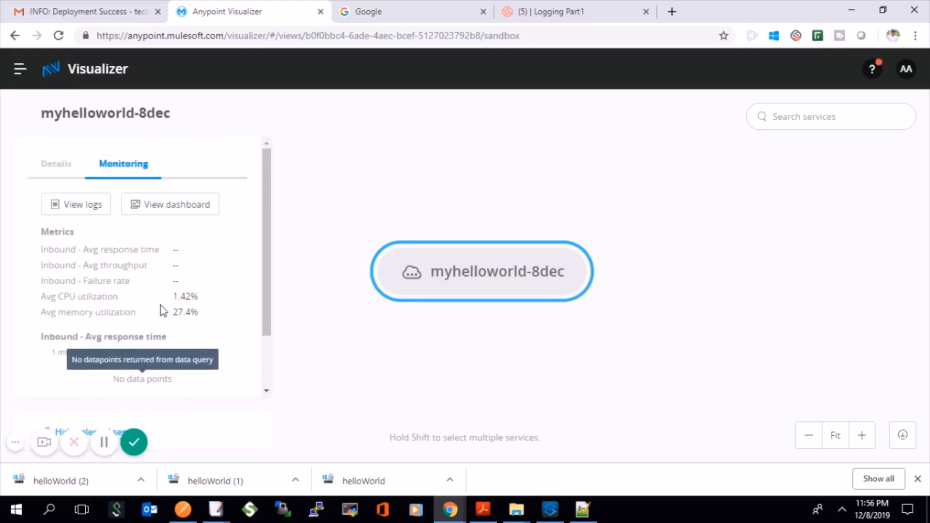
{"action": "left_click", "coordinate": [183, 509]}
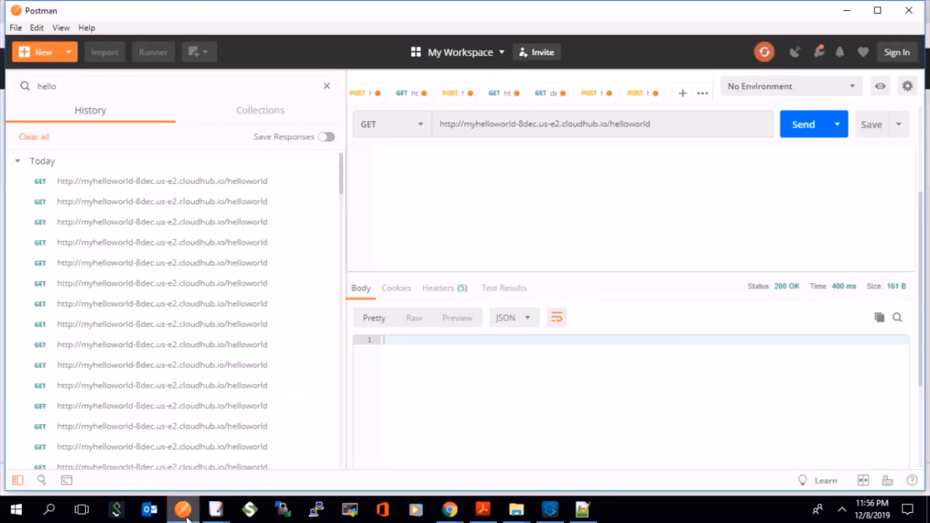
{"action": "left_click", "coordinate": [793, 137]}
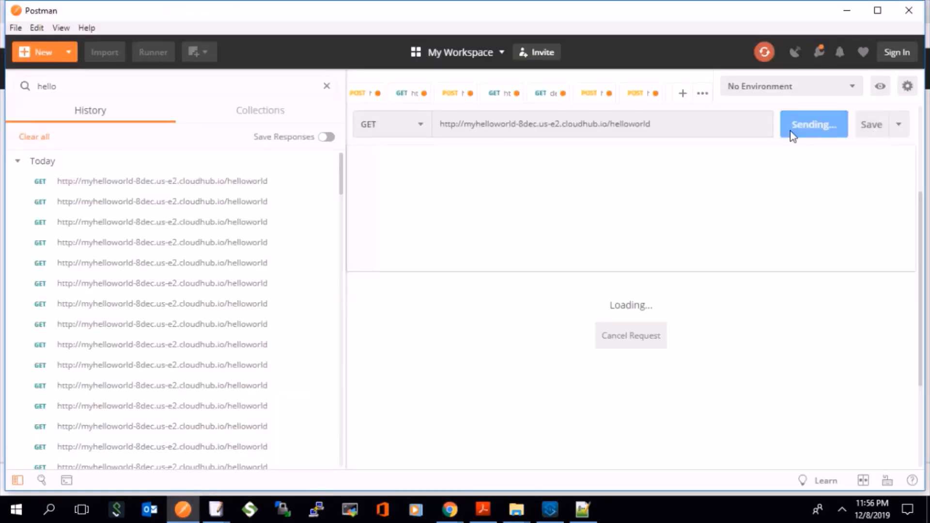
{"action": "key", "text": "alt+Tab"}
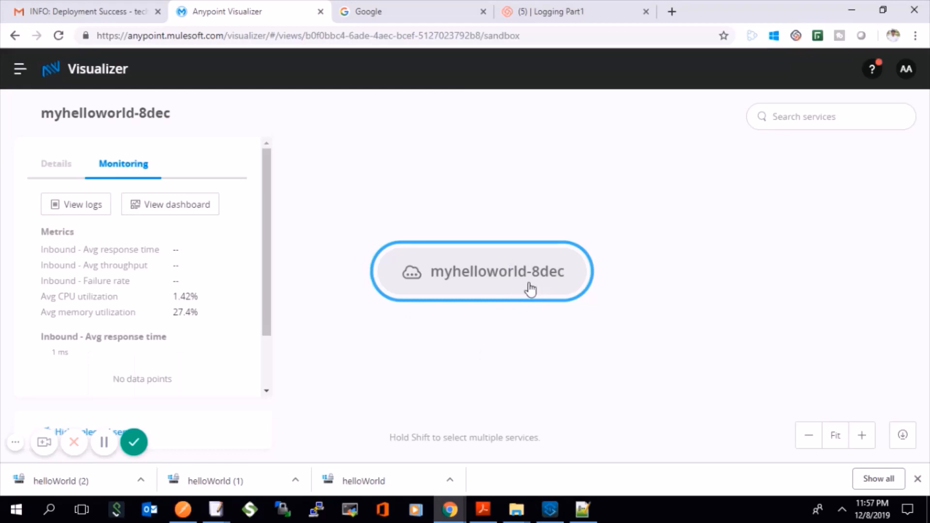
{"action": "scroll", "coordinate": [664, 284], "scroll_direction": "down", "scroll_amount": 2}
{"action": "scroll", "coordinate": [663, 281], "scroll_direction": "up", "scroll_amount": 2}
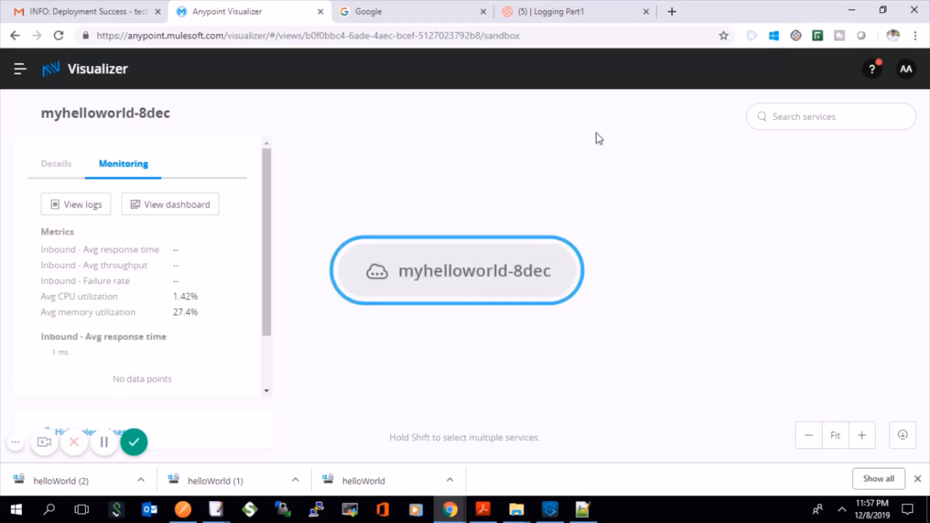
{"action": "scroll", "coordinate": [176, 348], "scroll_direction": "down", "scroll_amount": 2}
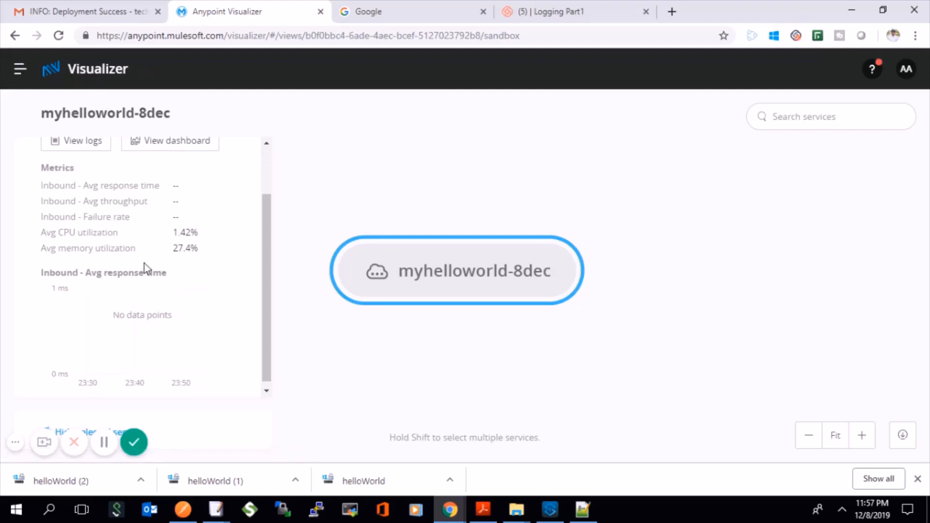
{"action": "scroll", "coordinate": [144, 264], "scroll_direction": "up", "scroll_amount": 2}
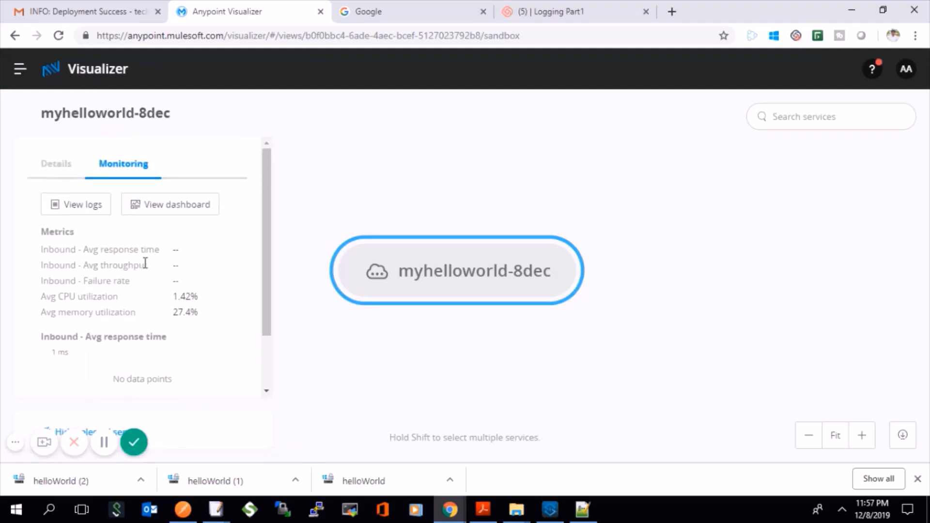
Try to open the monitoring dashboard of myhelloworld-8dec from Visualizer
{"action": "left_click", "coordinate": [154, 209]}
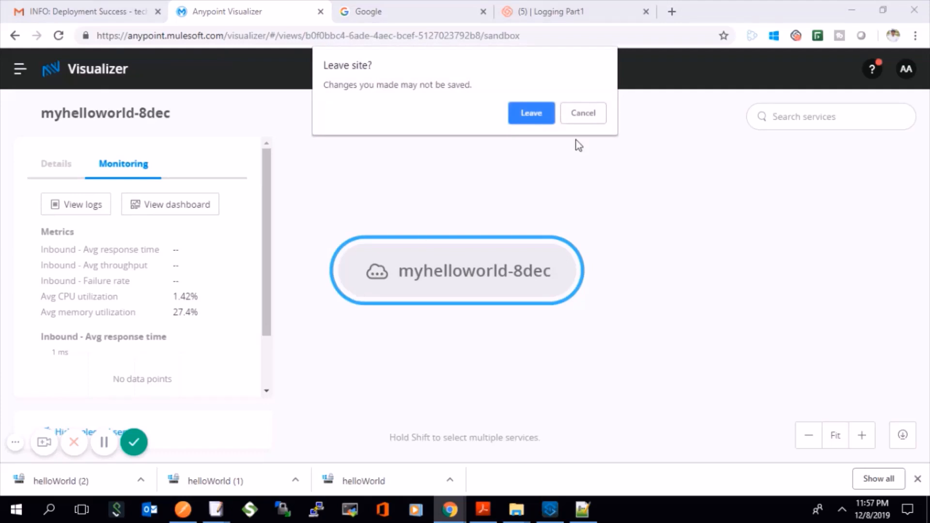
{"action": "left_click", "coordinate": [579, 117]}
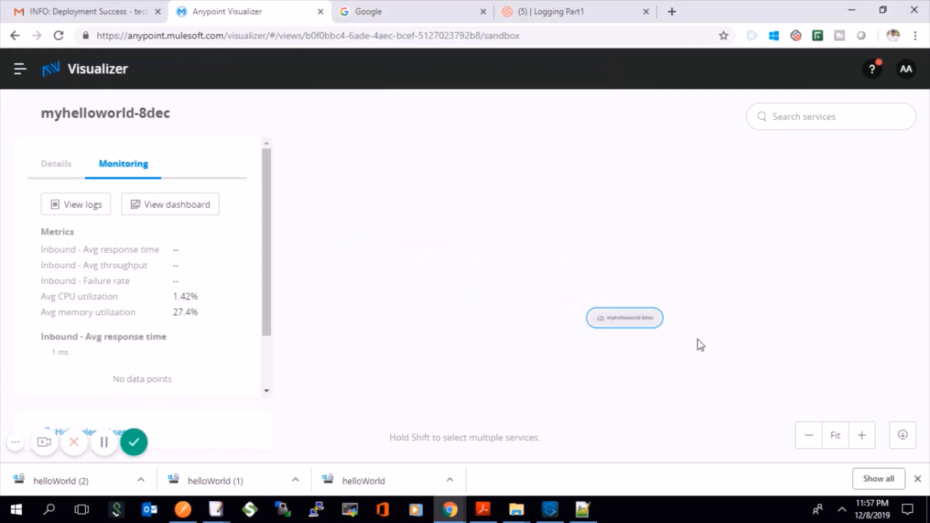
{"action": "scroll", "coordinate": [198, 375], "scroll_direction": "down", "scroll_amount": 2}
{"action": "scroll", "coordinate": [196, 376], "scroll_direction": "up", "scroll_amount": 2}
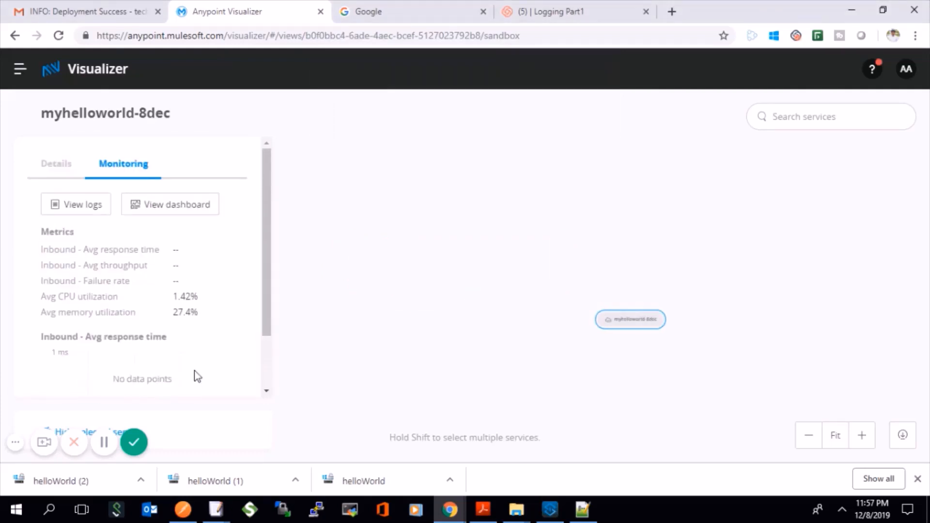
Show the details of myhelloworld-8dec and enlarge its node in the application network
{"action": "left_click", "coordinate": [66, 164]}
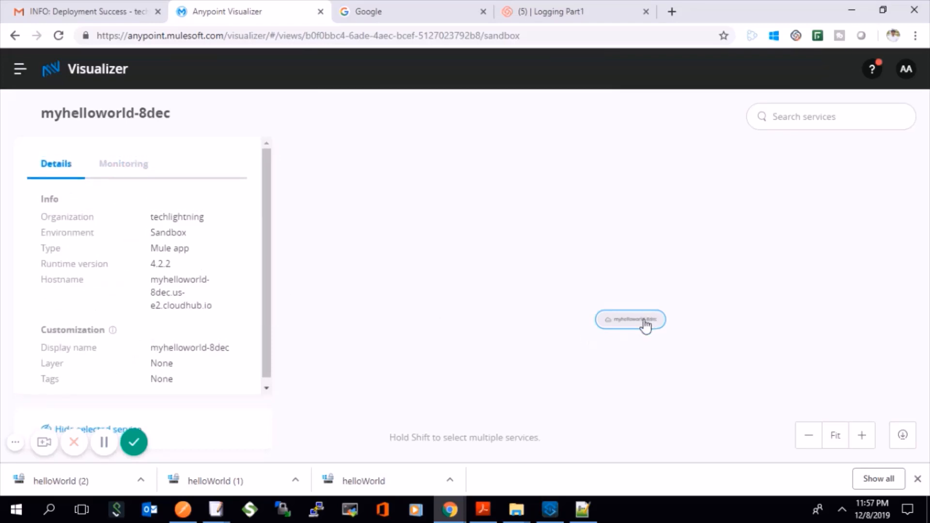
{"action": "left_click", "coordinate": [867, 438]}
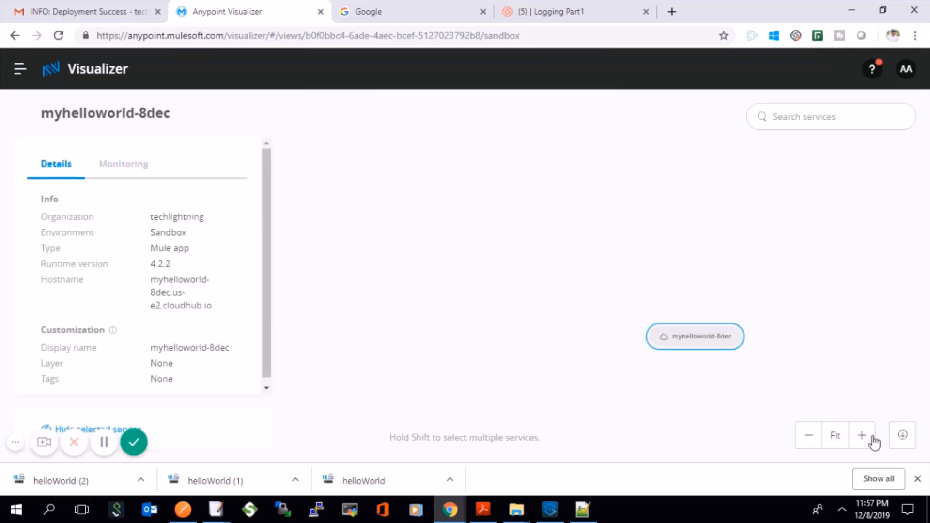
{"action": "left_click", "coordinate": [874, 444]}
{"action": "left_click", "coordinate": [874, 444]}
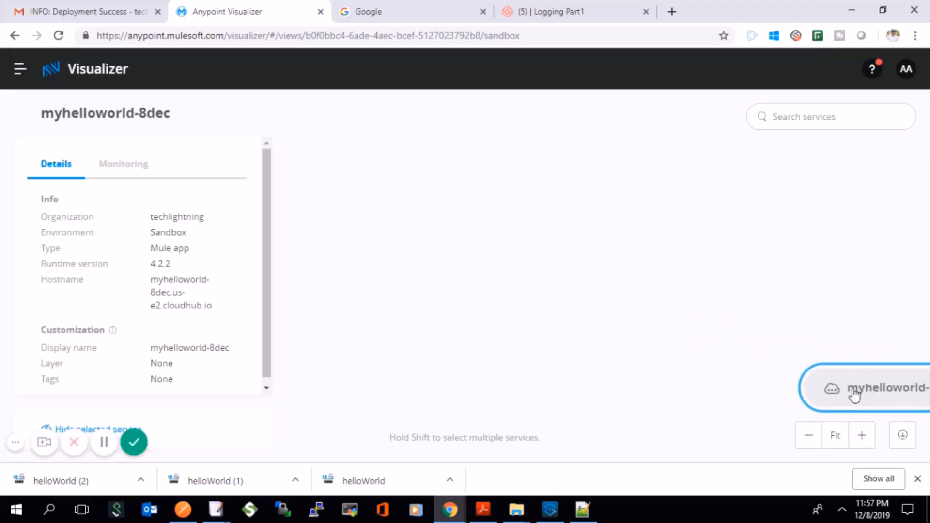
{"action": "left_click", "coordinate": [111, 162]}
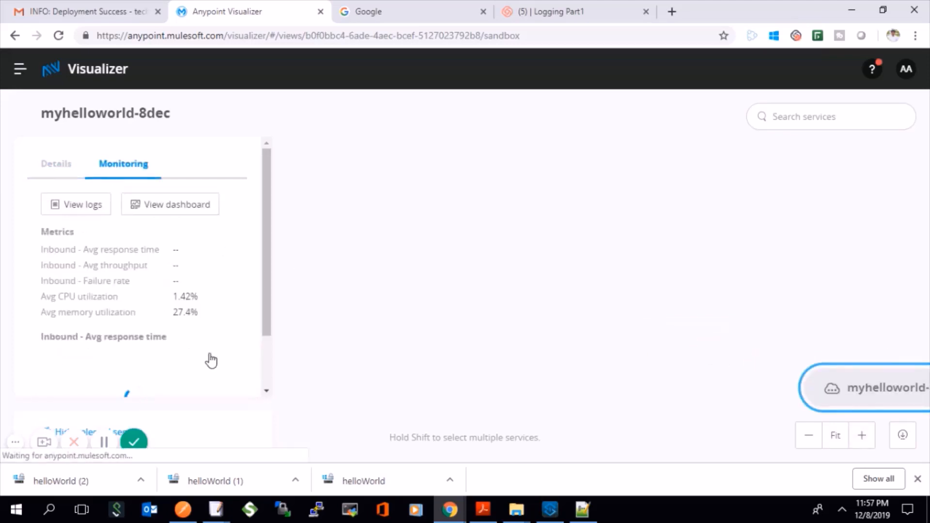
{"action": "scroll", "coordinate": [210, 357], "scroll_direction": "down", "scroll_amount": 2}
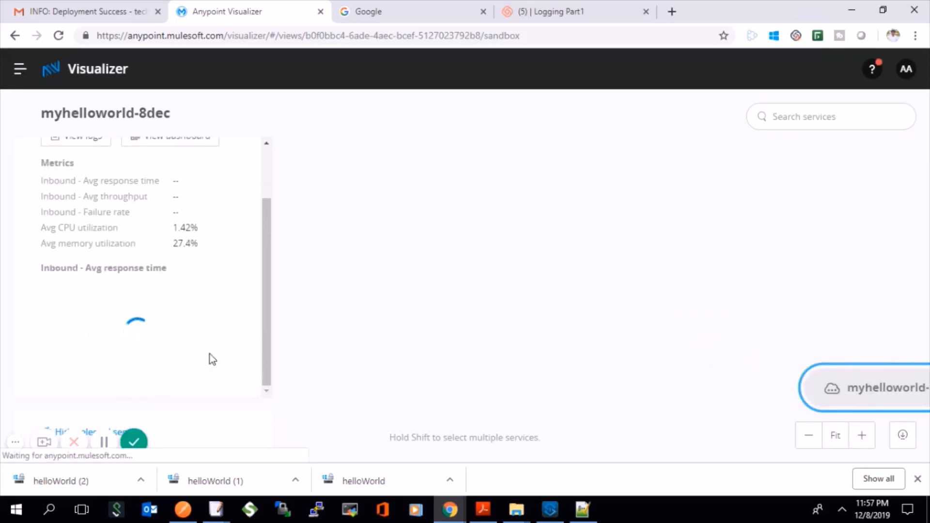
{"action": "left_click", "coordinate": [182, 509]}
{"action": "left_click", "coordinate": [798, 132]}
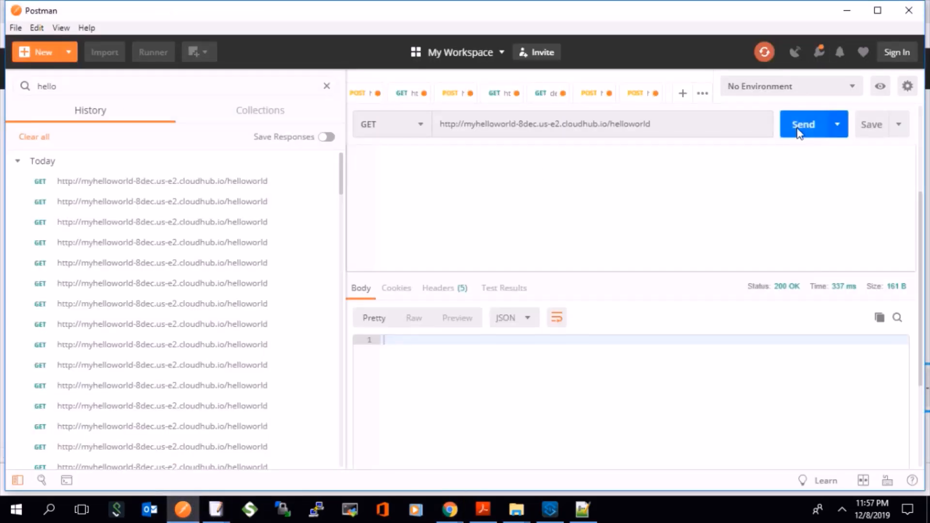
{"action": "left_click", "coordinate": [798, 130]}
{"action": "key", "text": "alt+Tab"}
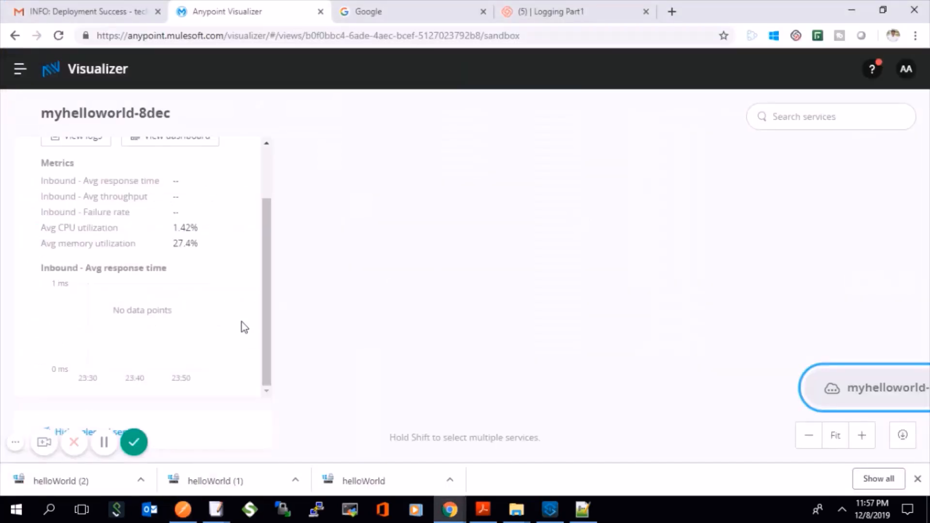
Recheck the average CPU and memory utilization and the inbound response time chart of myhelloworld-8dec in Visualizer
{"action": "scroll", "coordinate": [72, 286], "scroll_direction": "up", "scroll_amount": 2}
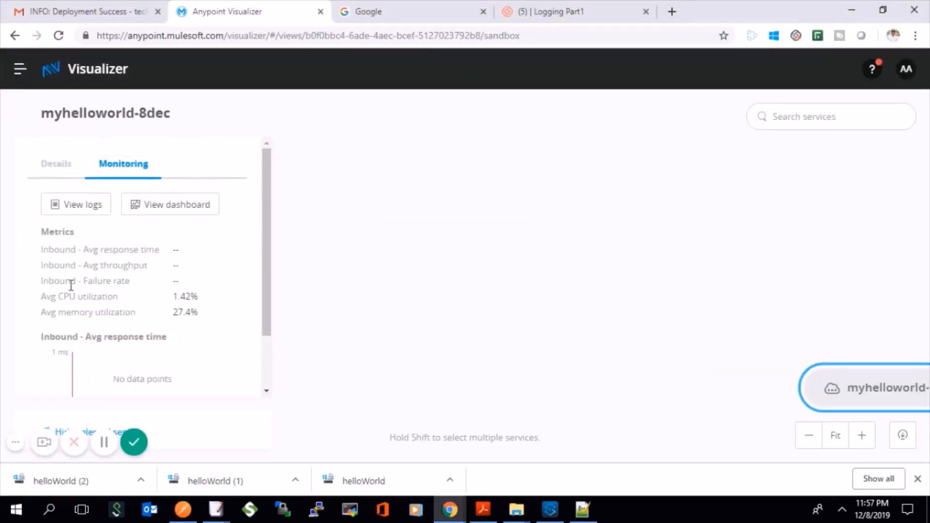
{"action": "double_click", "coordinate": [185, 310]}
{"action": "left_click_drag", "start_coordinate": [197, 296], "coordinate": [173, 296]}
{"action": "scroll", "coordinate": [201, 361], "scroll_direction": "down", "scroll_amount": 2}
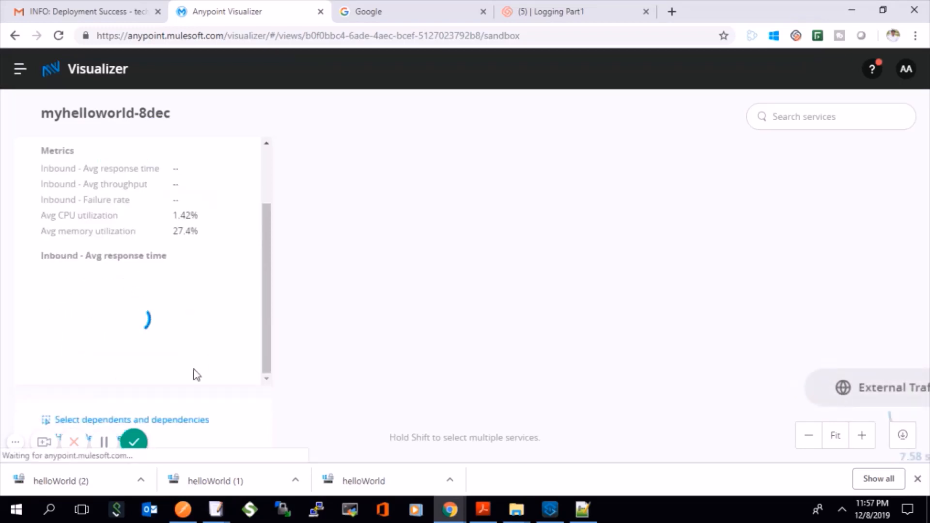
Select the dependents and dependencies of the service, hide the selected services, and review the metric and view filter options
{"action": "left_click", "coordinate": [187, 420]}
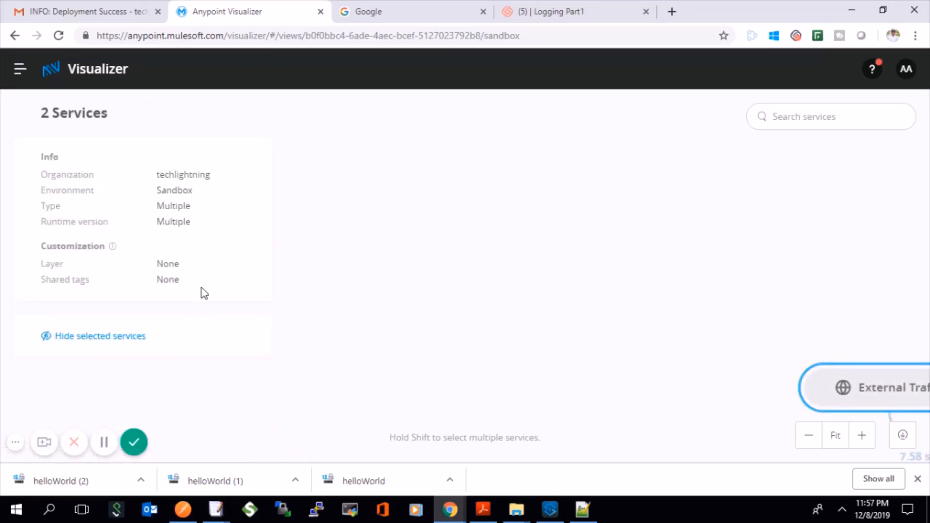
{"action": "left_click", "coordinate": [137, 339]}
{"action": "scroll", "coordinate": [183, 220], "scroll_direction": "down", "scroll_amount": 6}
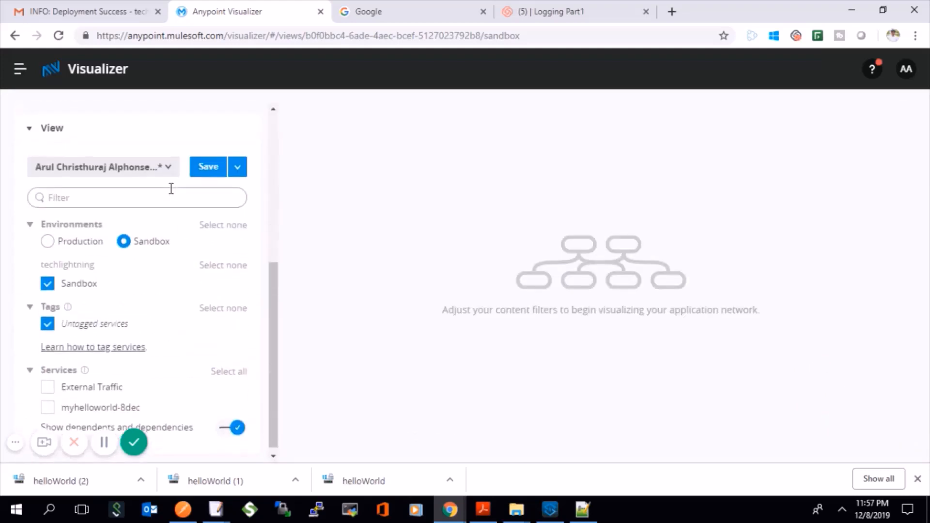
{"action": "scroll", "coordinate": [170, 189], "scroll_direction": "up", "scroll_amount": 6}
{"action": "scroll", "coordinate": [167, 242], "scroll_direction": "down", "scroll_amount": 2}
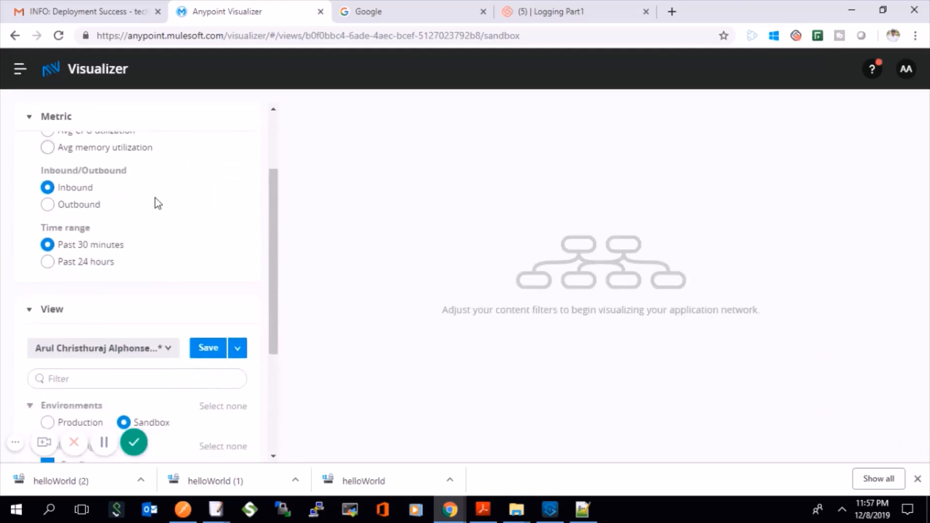
{"action": "scroll", "coordinate": [156, 201], "scroll_direction": "up", "scroll_amount": 2}
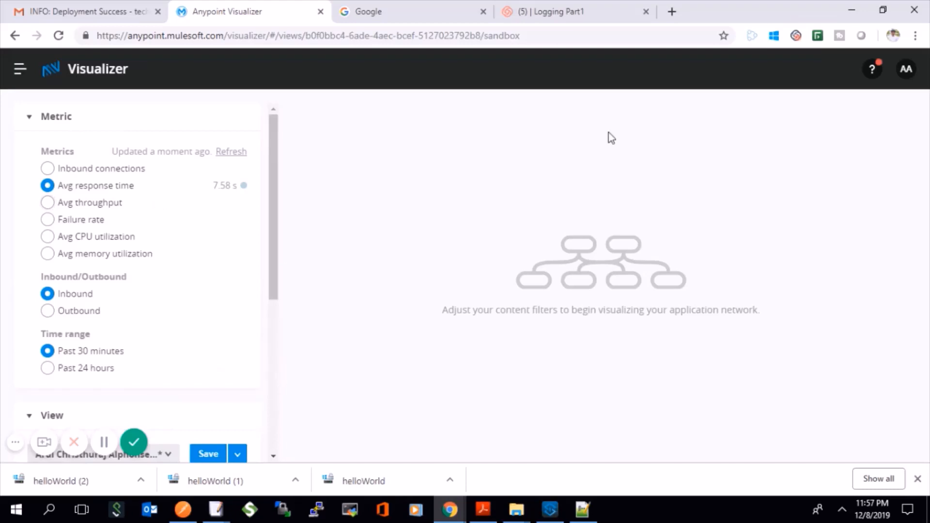
Include the myhelloworld-8dec service in the view again and inspect its average inbound response time chart
{"action": "scroll", "coordinate": [175, 239], "scroll_direction": "down", "scroll_amount": 5}
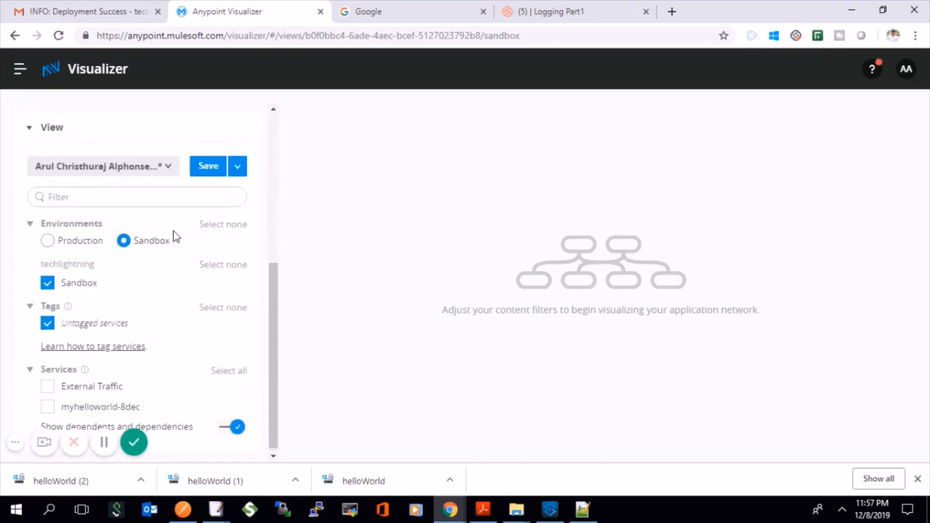
{"action": "left_click", "coordinate": [122, 401]}
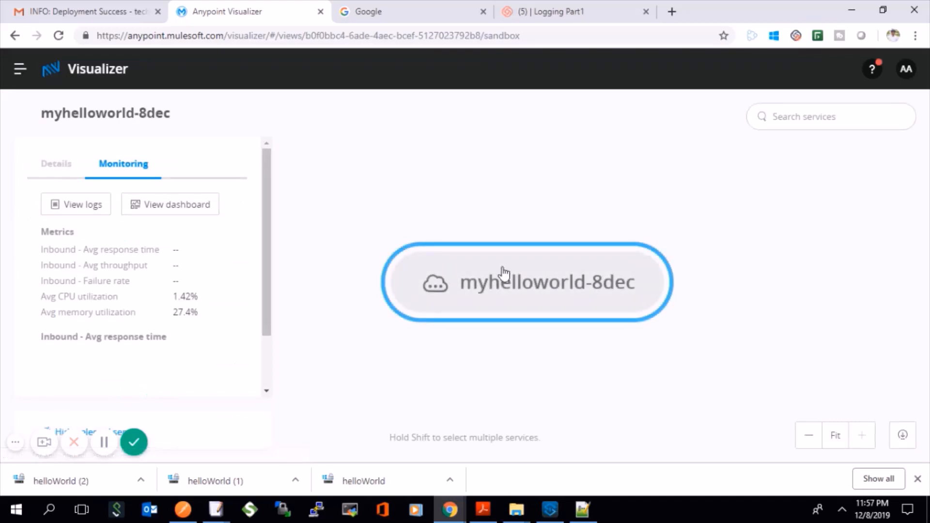
{"action": "scroll", "coordinate": [198, 285], "scroll_direction": "down", "scroll_amount": 1}
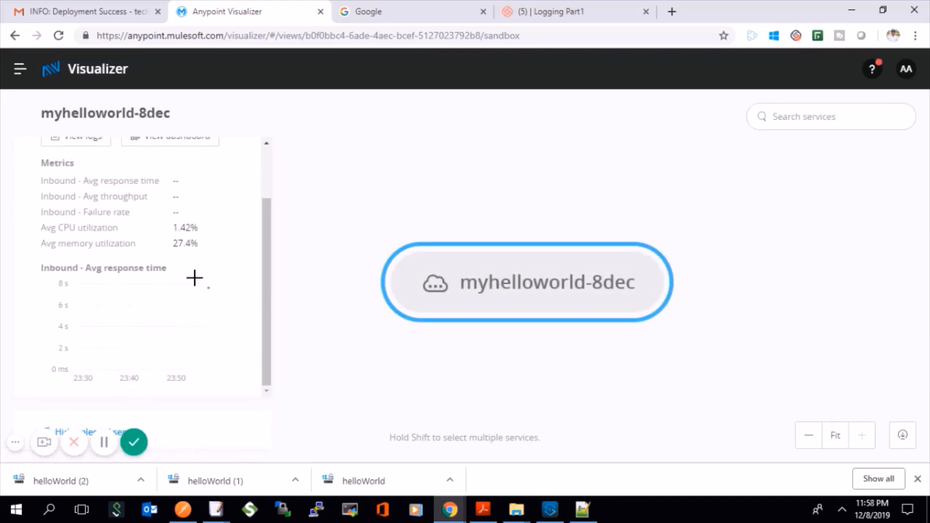
{"action": "mouse_move", "coordinate": [181, 315]}
Switch to Anypoint Monitoring, leaving Visualizer without saving the view changes
{"action": "left_click", "coordinate": [20, 70]}
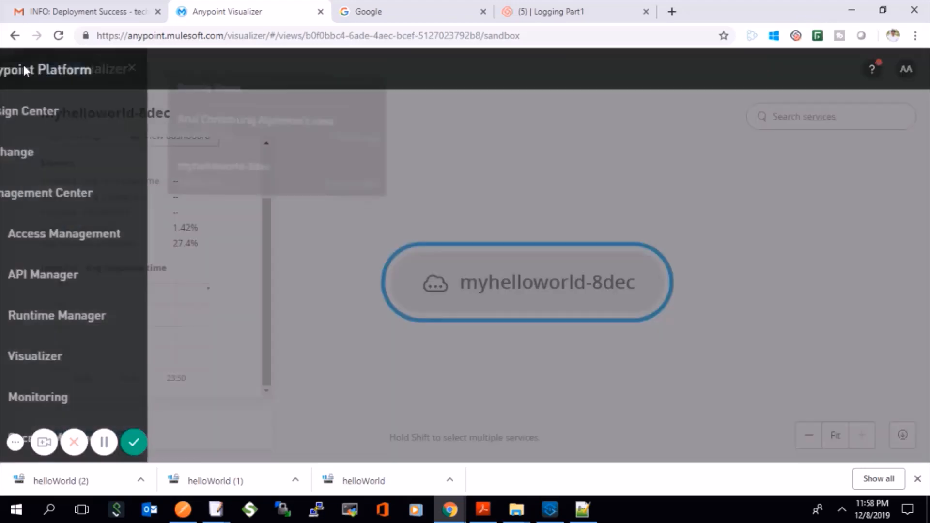
{"action": "left_click", "coordinate": [95, 398]}
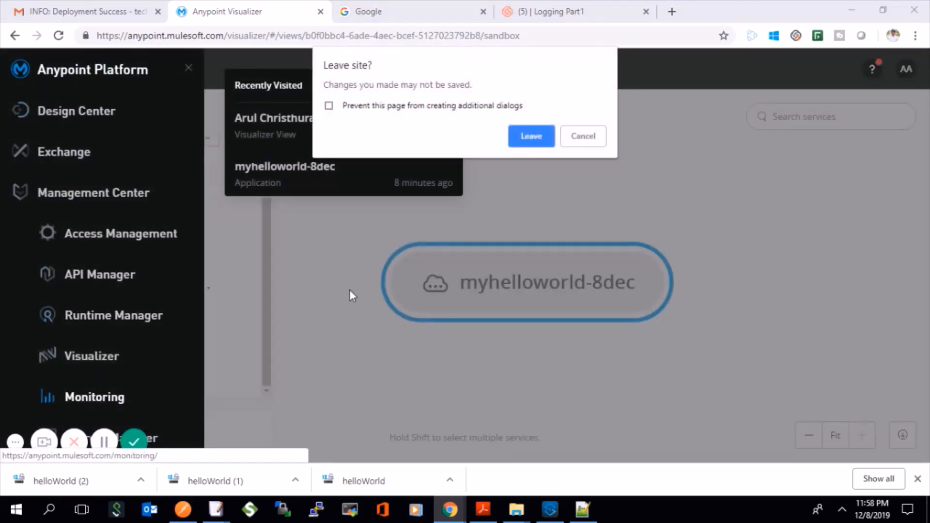
{"action": "left_click", "coordinate": [602, 139]}
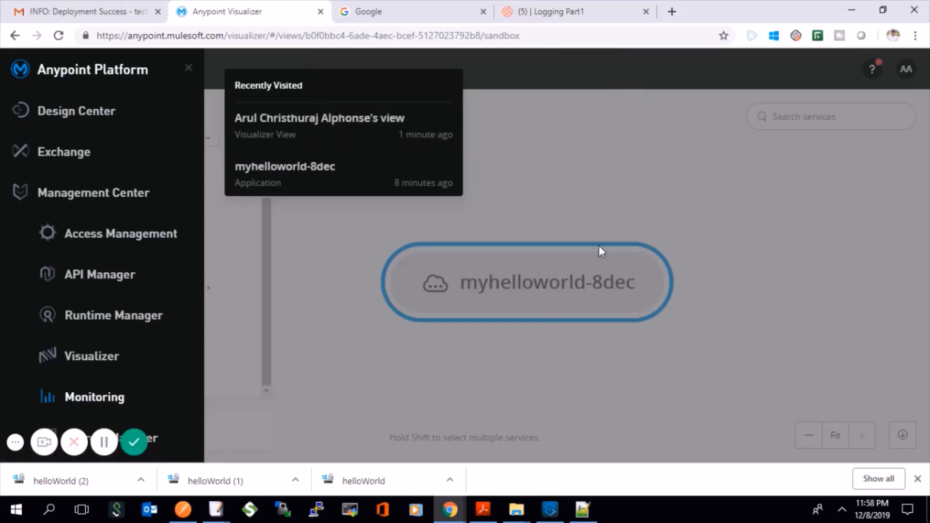
{"action": "left_click", "coordinate": [80, 396]}
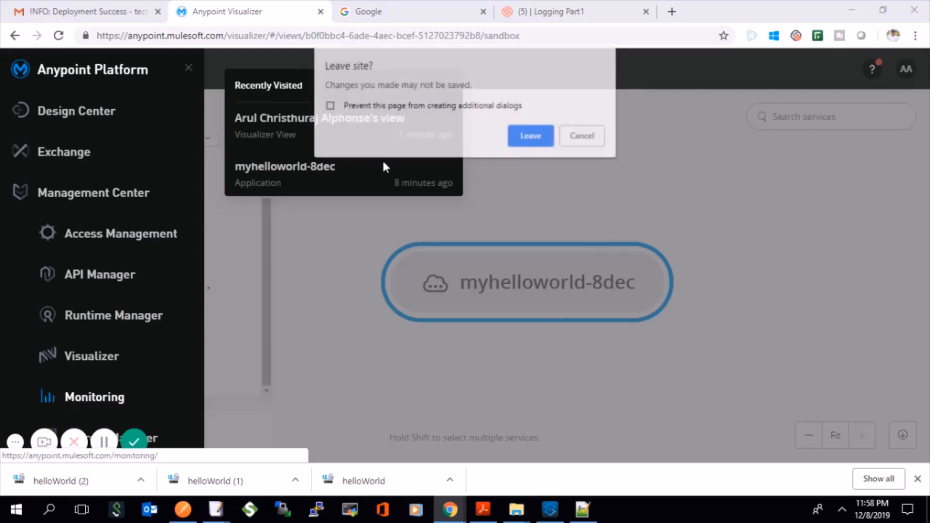
{"action": "left_click", "coordinate": [528, 135]}
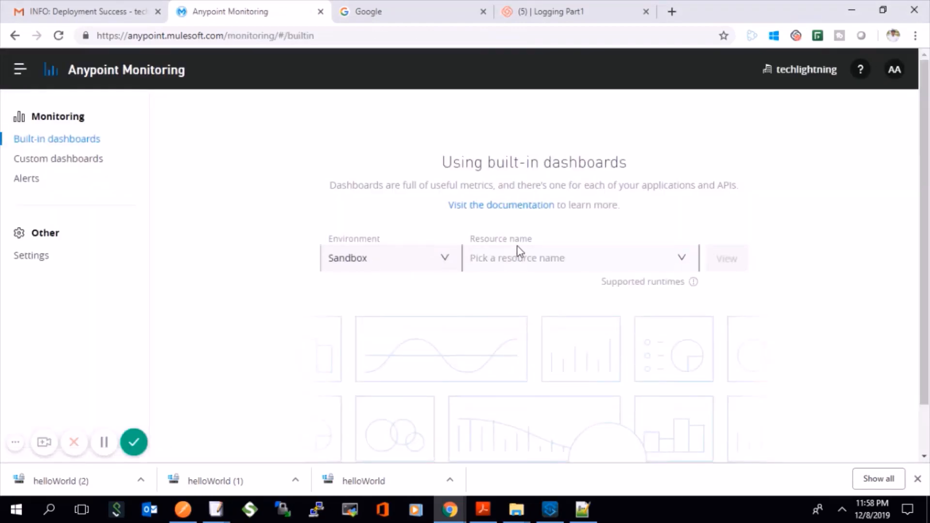
View the built-in dashboard of myhelloworld-8dec in the Sandbox environment and examine its JVM charts
{"action": "left_click", "coordinate": [545, 262]}
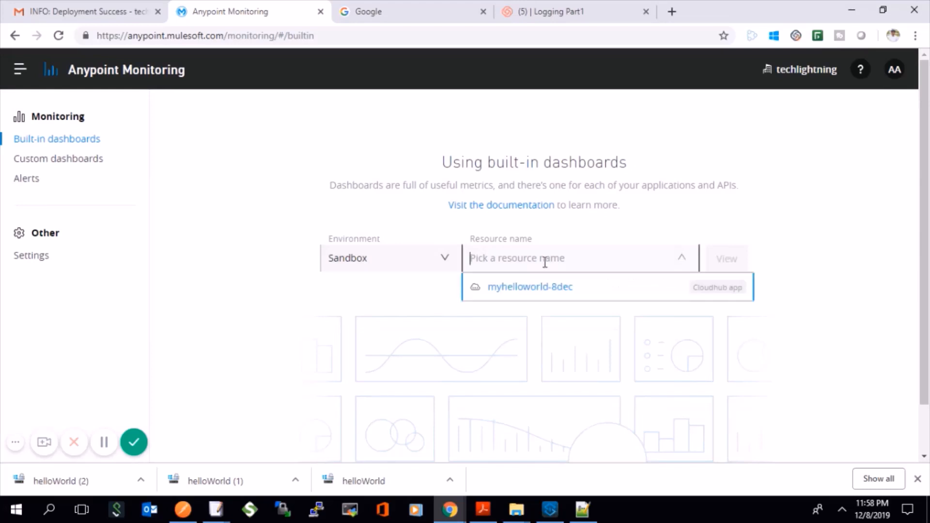
{"action": "left_click", "coordinate": [533, 295]}
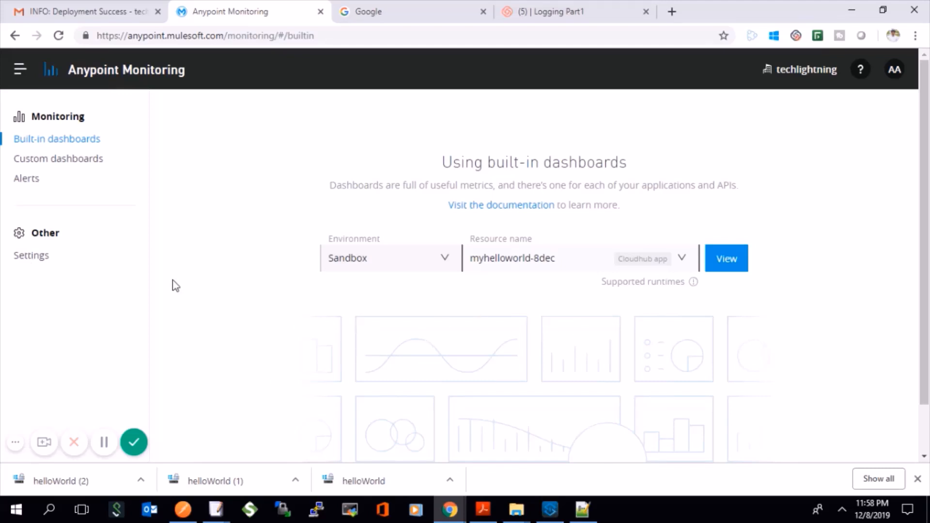
{"action": "left_click", "coordinate": [730, 264]}
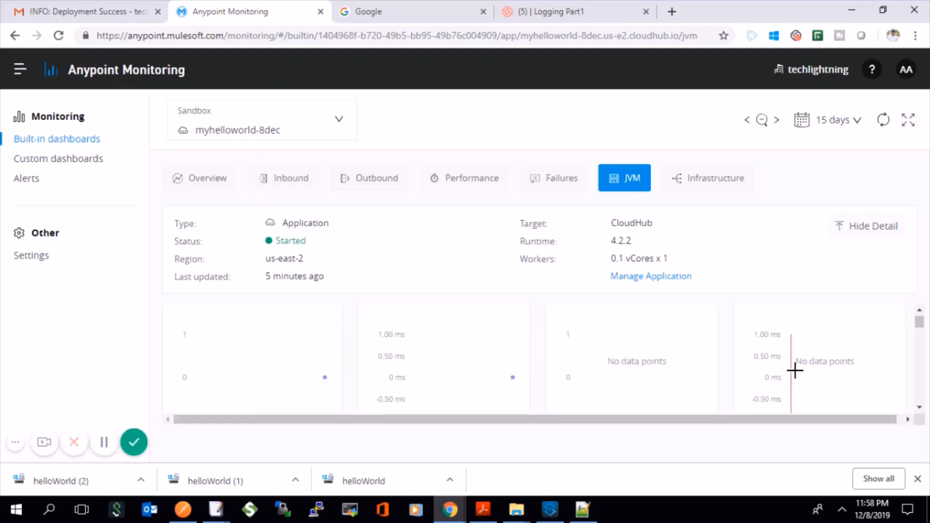
{"action": "scroll", "coordinate": [877, 353], "scroll_direction": "up", "scroll_amount": 1}
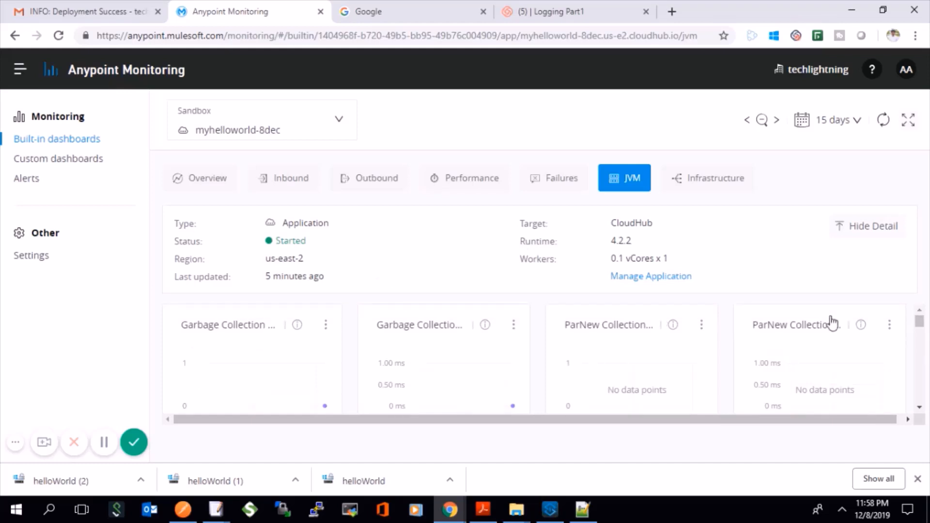
{"action": "scroll", "coordinate": [840, 372], "scroll_direction": "down", "scroll_amount": 4}
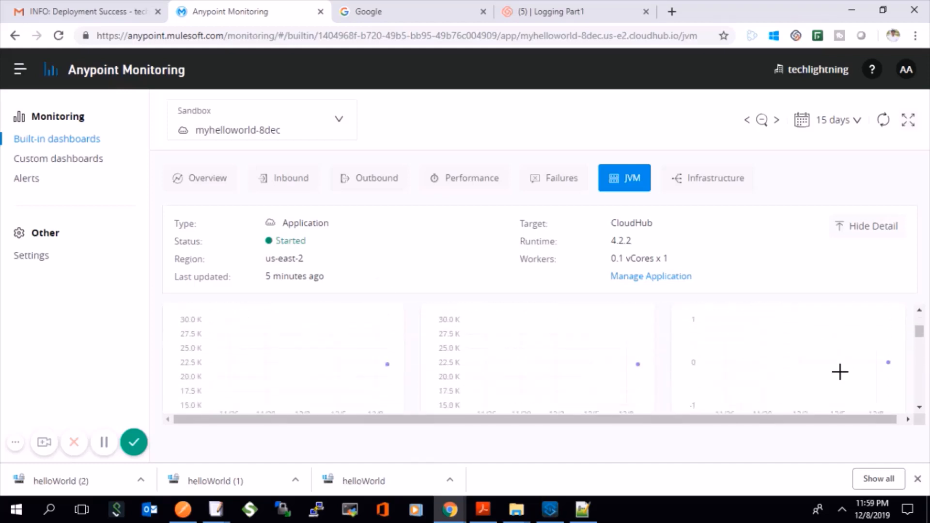
{"action": "scroll", "coordinate": [839, 372], "scroll_direction": "down", "scroll_amount": 6}
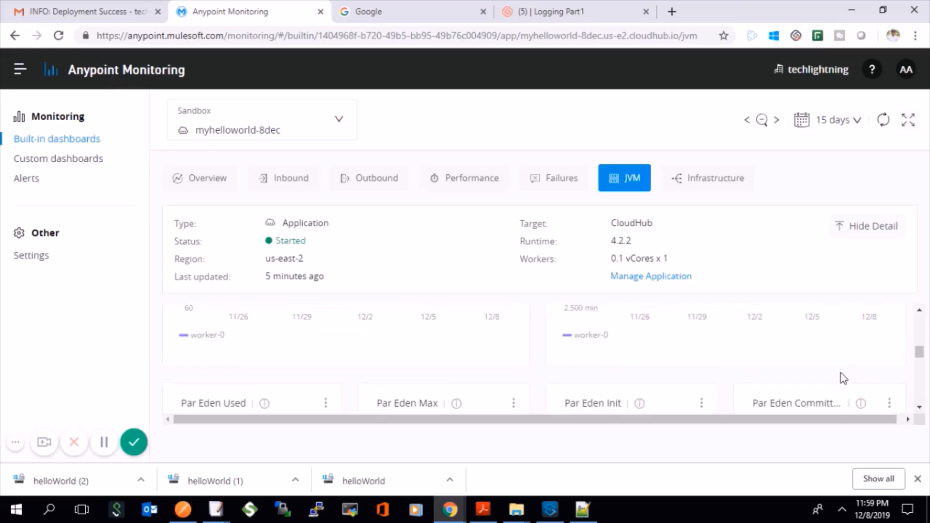
{"action": "scroll", "coordinate": [841, 375], "scroll_direction": "down", "scroll_amount": 2}
{"action": "scroll", "coordinate": [839, 372], "scroll_direction": "down", "scroll_amount": 4}
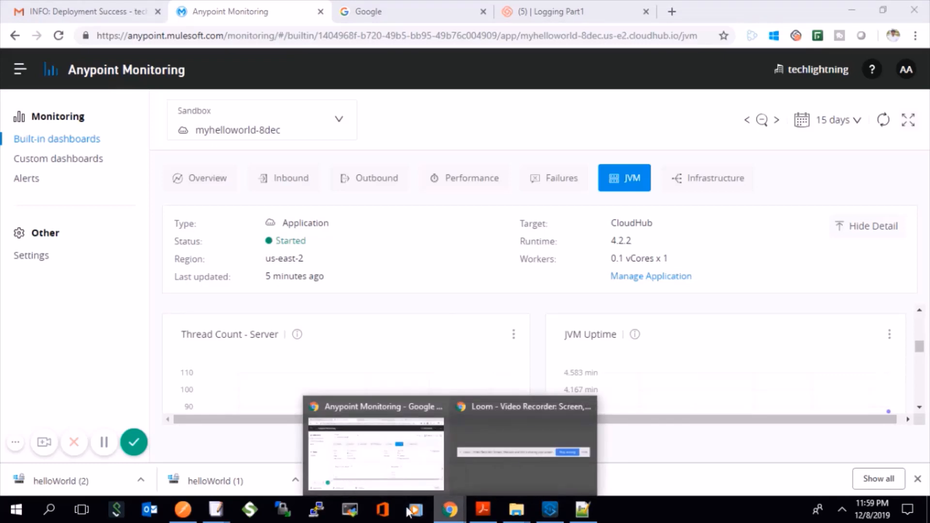
Switch to Postman, send the GET request to the helloworld endpoint three times, and return to Anypoint Monitoring
{"action": "left_click", "coordinate": [183, 510]}
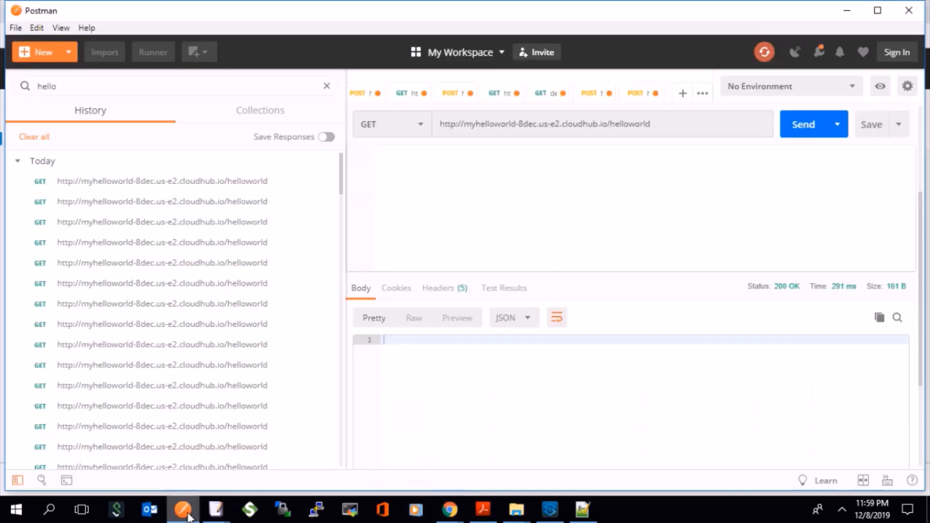
{"action": "left_click", "coordinate": [807, 125]}
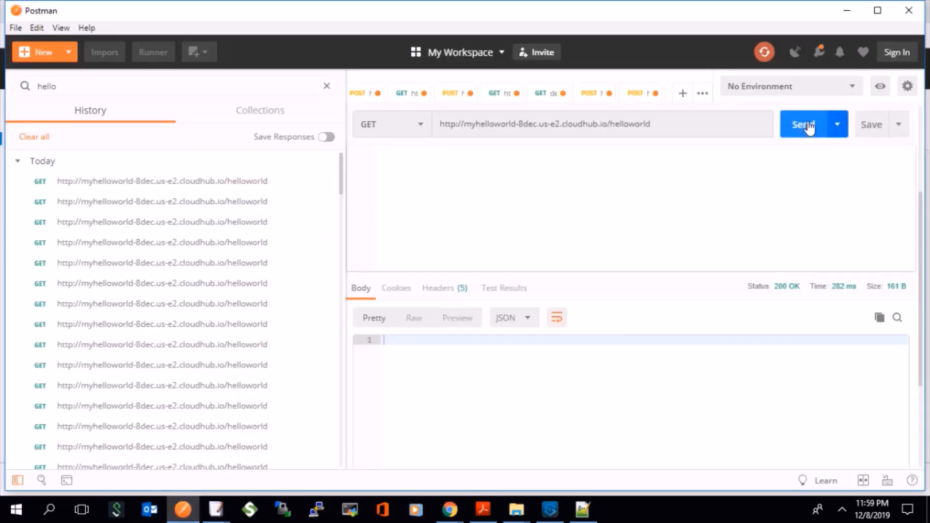
{"action": "left_click", "coordinate": [808, 124]}
{"action": "left_click", "coordinate": [808, 124]}
{"action": "key", "text": "alt+Tab"}
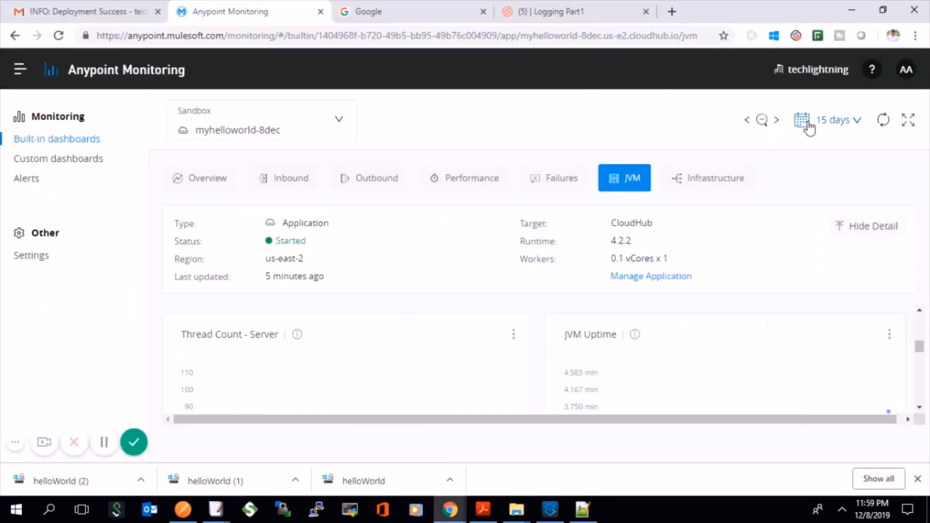
Show the Inbound metrics of myhelloworld-8dec and expand the dashboard to full screen
{"action": "left_click", "coordinate": [202, 189]}
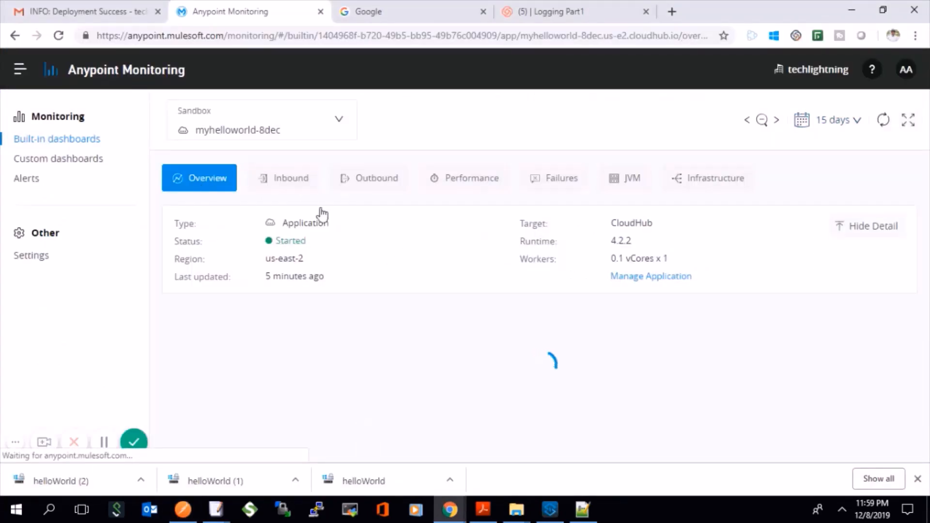
{"action": "left_click", "coordinate": [295, 179]}
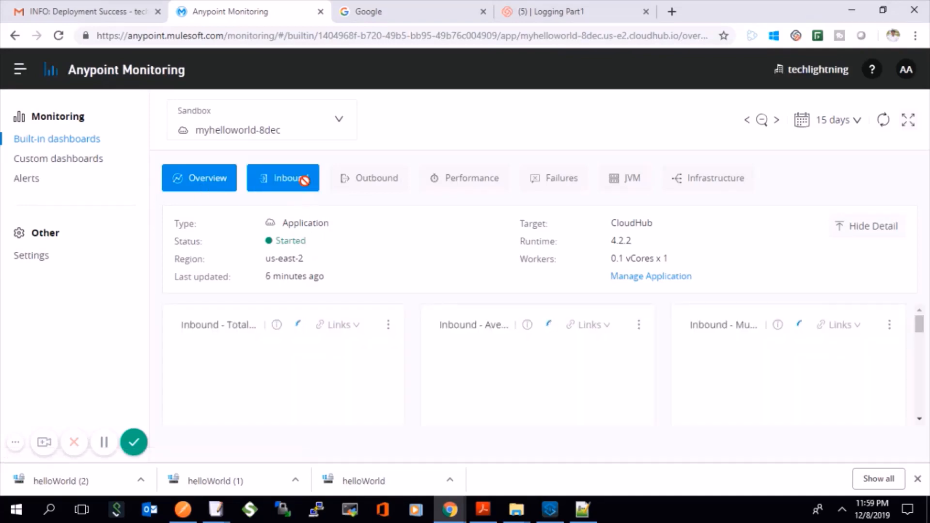
{"action": "left_click", "coordinate": [301, 189]}
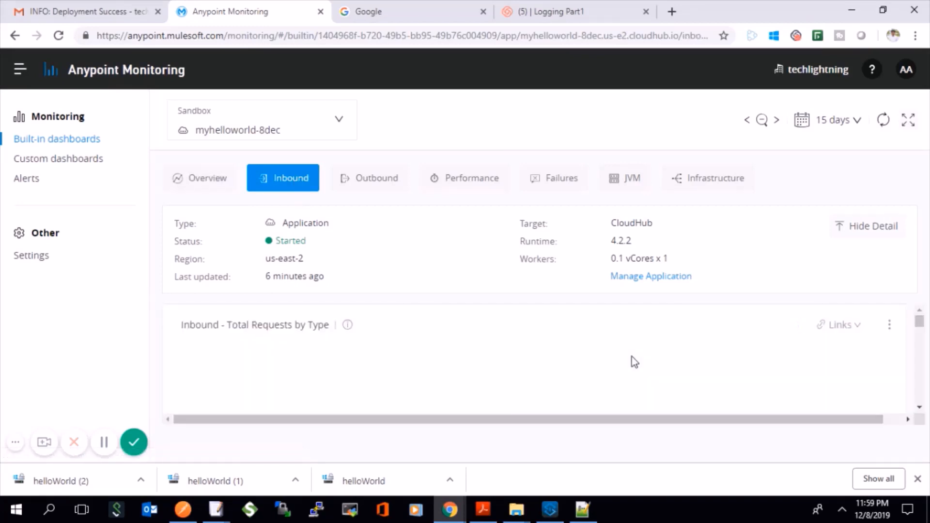
{"action": "left_click", "coordinate": [914, 120]}
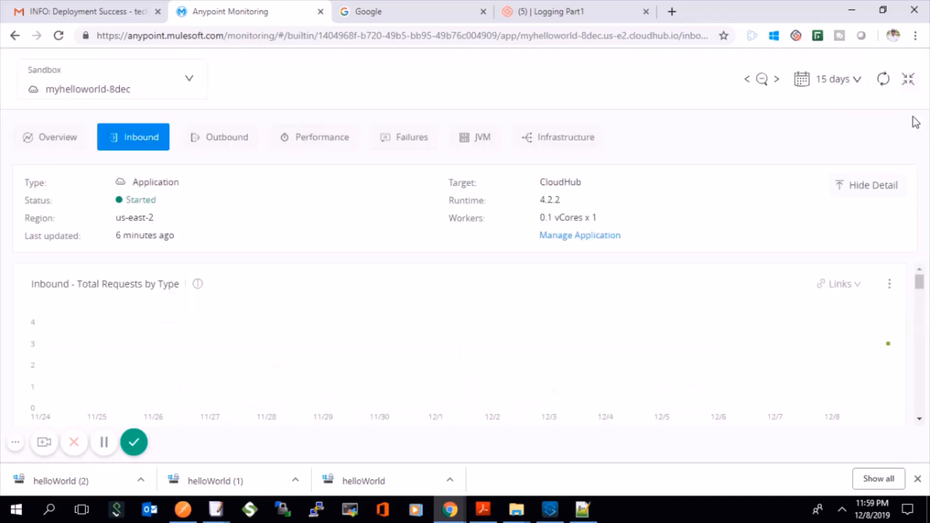
Set the dashboard's time range to the last 15 minutes
{"action": "left_click", "coordinate": [841, 89]}
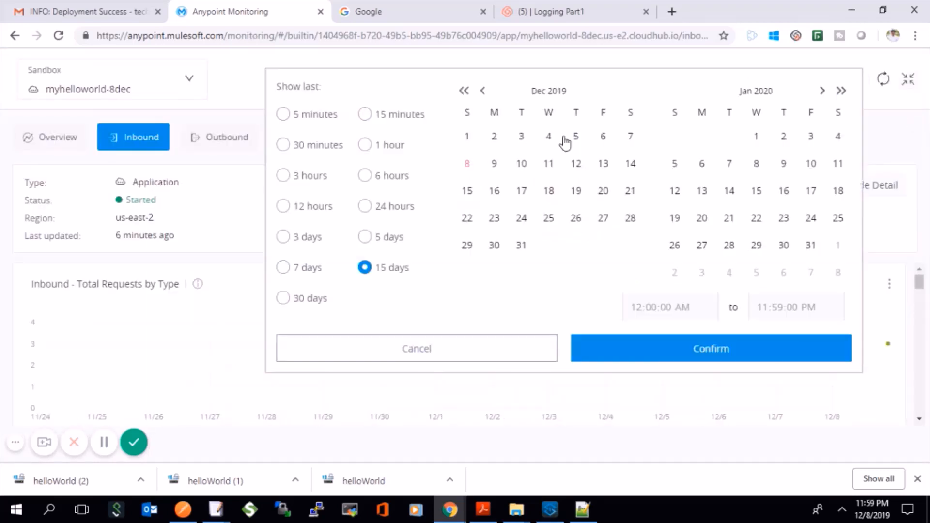
{"action": "left_click", "coordinate": [373, 118]}
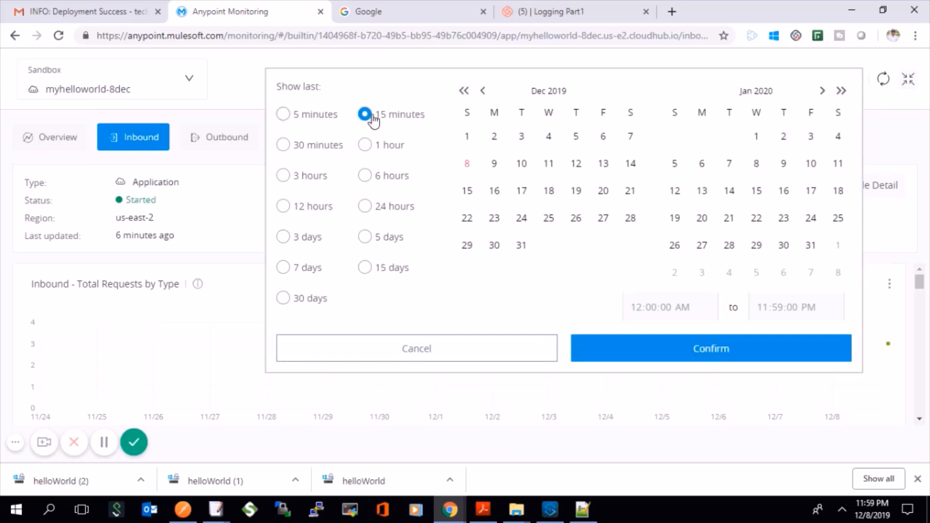
{"action": "left_click", "coordinate": [695, 345]}
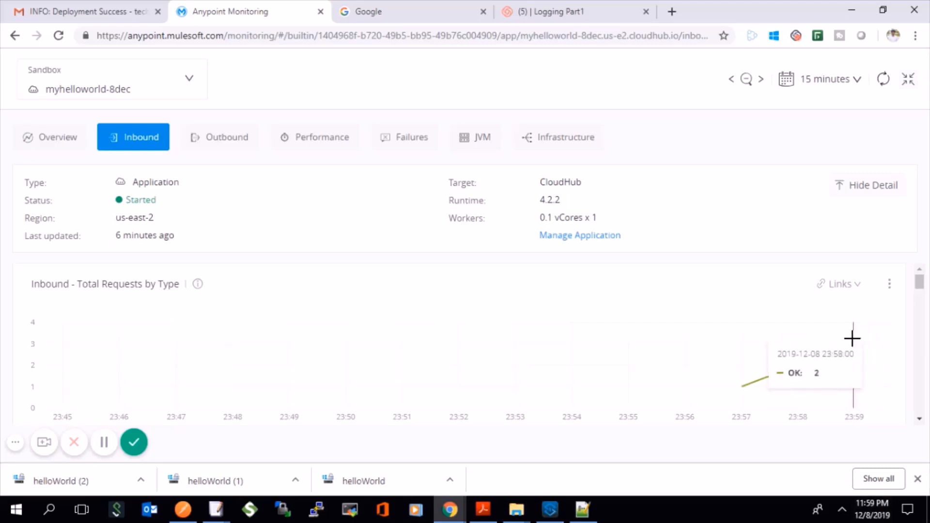
Examine the Inbound charts of myhelloworld-8dec, from total requests and response times by endpoint to failures and slow request counts
{"action": "scroll", "coordinate": [852, 338], "scroll_direction": "down", "scroll_amount": 5}
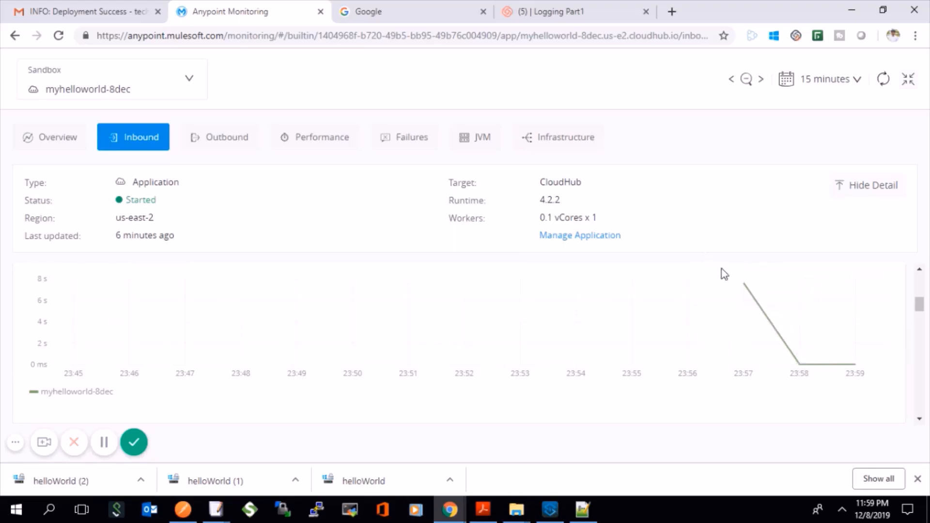
{"action": "scroll", "coordinate": [742, 285], "scroll_direction": "up", "scroll_amount": 1}
{"action": "scroll", "coordinate": [742, 286], "scroll_direction": "up", "scroll_amount": 1}
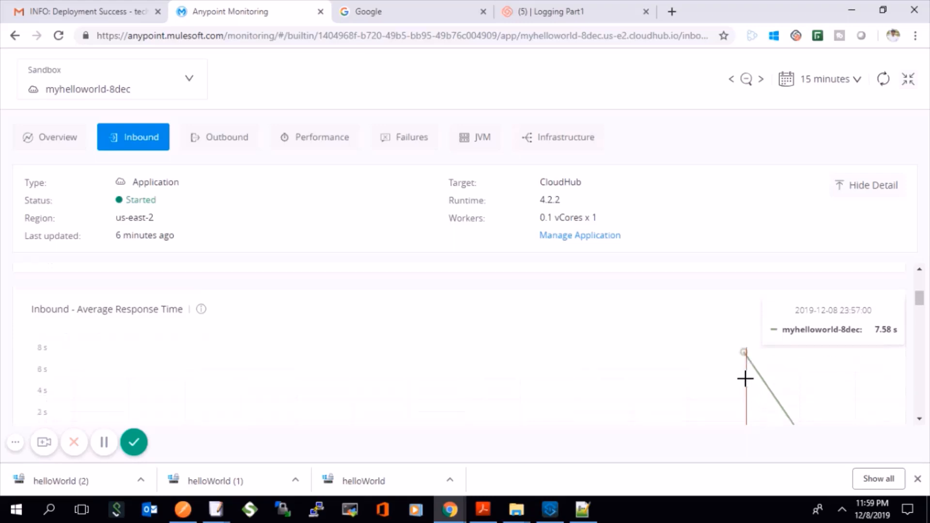
{"action": "scroll", "coordinate": [747, 383], "scroll_direction": "down", "scroll_amount": 5}
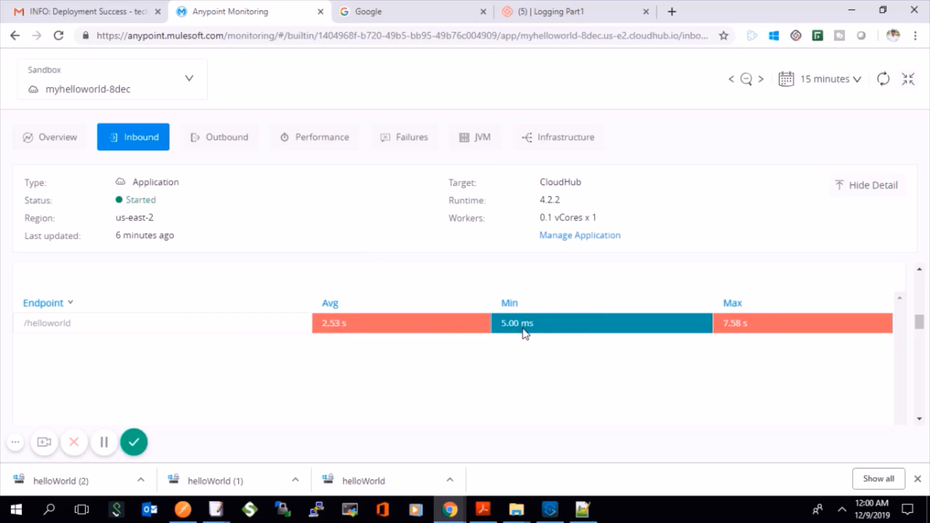
{"action": "scroll", "coordinate": [519, 302], "scroll_direction": "down", "scroll_amount": 6}
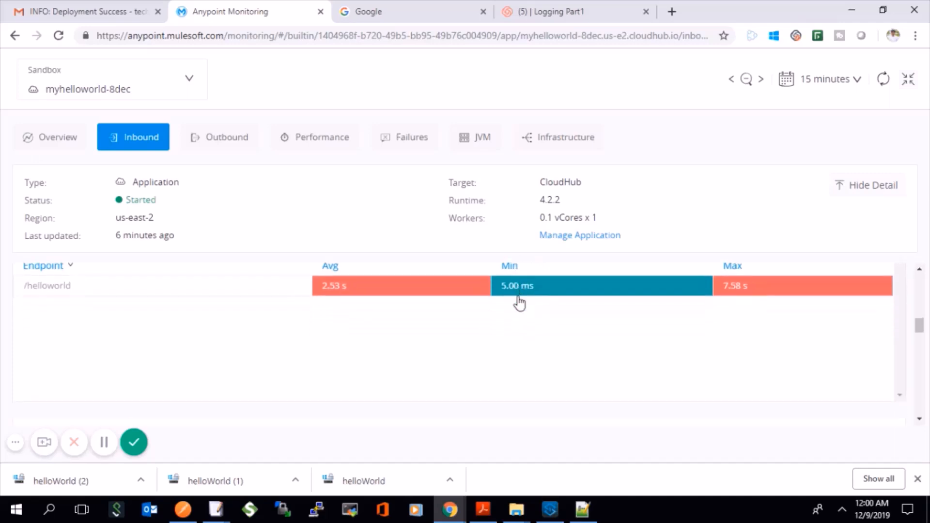
{"action": "scroll", "coordinate": [520, 303], "scroll_direction": "down", "scroll_amount": 2}
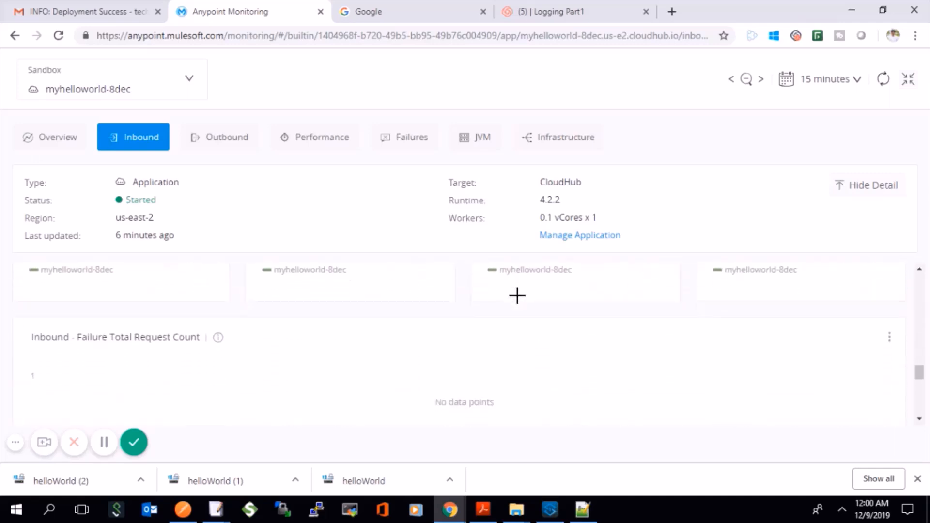
{"action": "scroll", "coordinate": [519, 303], "scroll_direction": "up", "scroll_amount": 5}
{"action": "scroll", "coordinate": [519, 303], "scroll_direction": "down", "scroll_amount": 2}
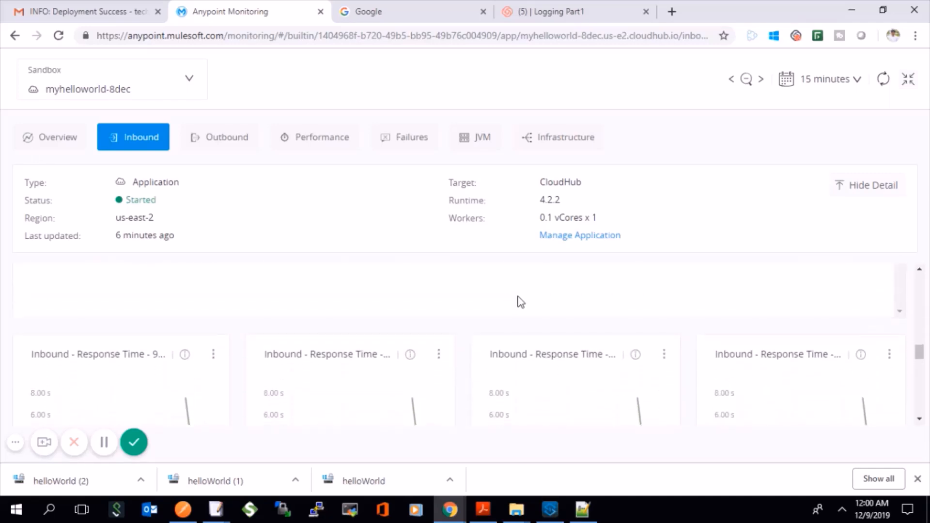
{"action": "scroll", "coordinate": [565, 387], "scroll_direction": "down", "scroll_amount": 7}
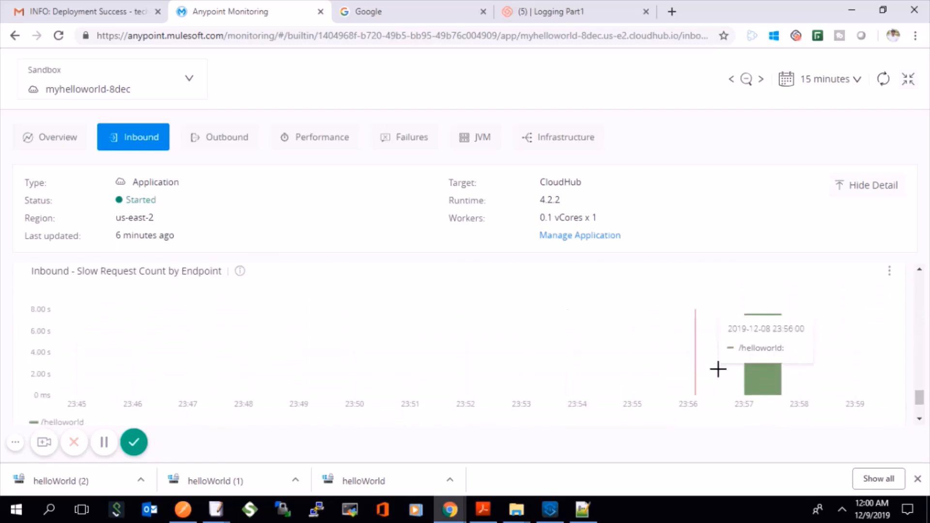
{"action": "mouse_move", "coordinate": [748, 367]}
{"action": "scroll", "coordinate": [764, 369], "scroll_direction": "down", "scroll_amount": 2}
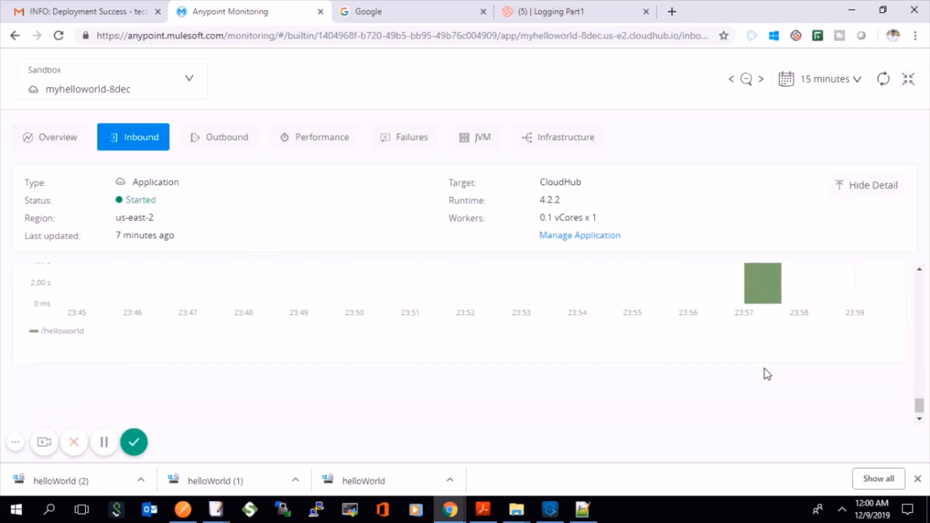
{"action": "scroll", "coordinate": [764, 368], "scroll_direction": "up", "scroll_amount": 10}
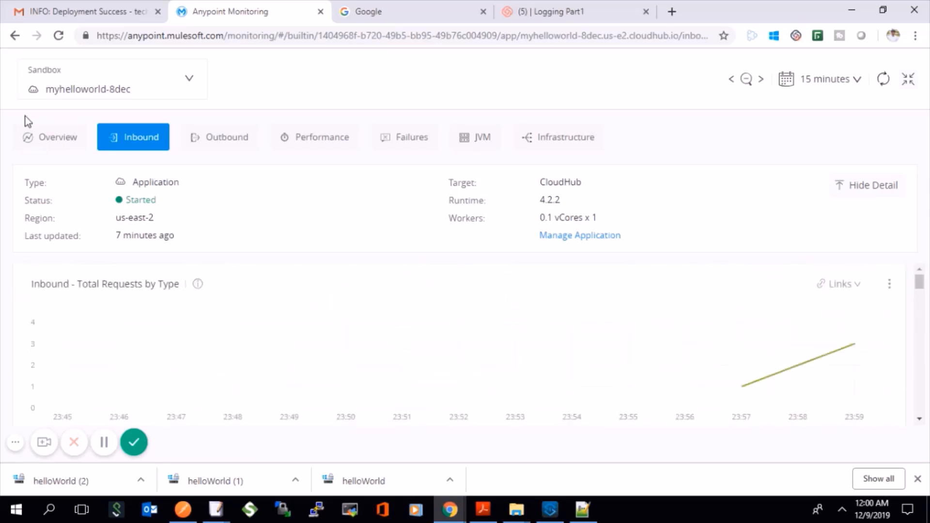
View the Performance metrics, and examine the JVM charts for garbage collection, loaded classes, server thread count, uptime and Par Eden memory
{"action": "left_click", "coordinate": [335, 139]}
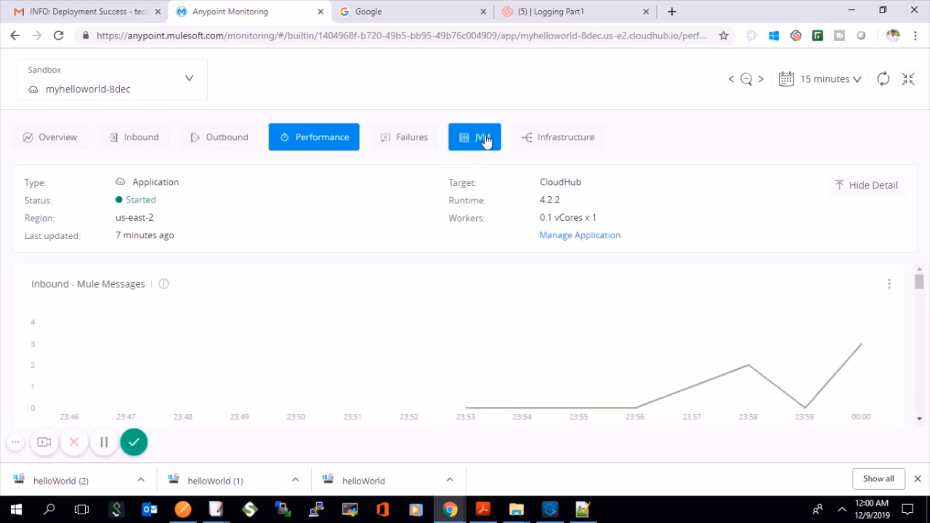
{"action": "left_click", "coordinate": [484, 138]}
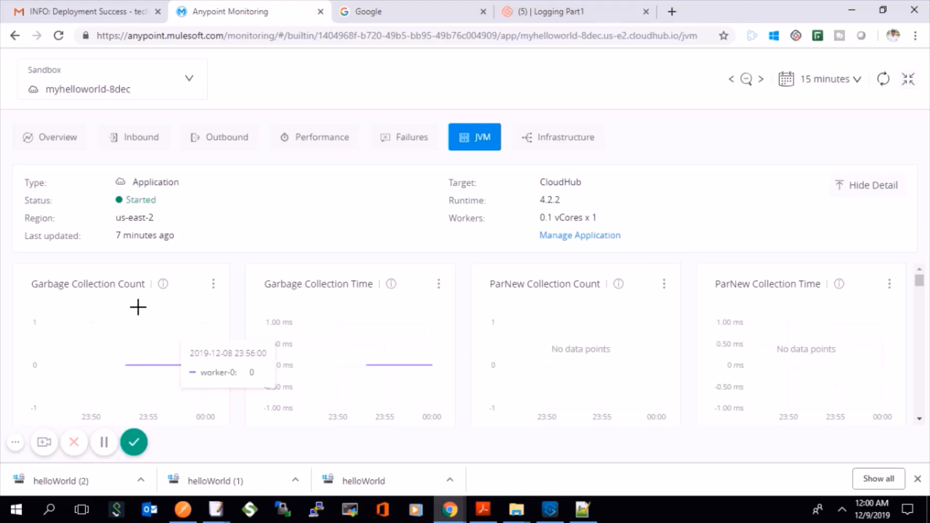
{"action": "scroll", "coordinate": [374, 352], "scroll_direction": "down", "scroll_amount": 2}
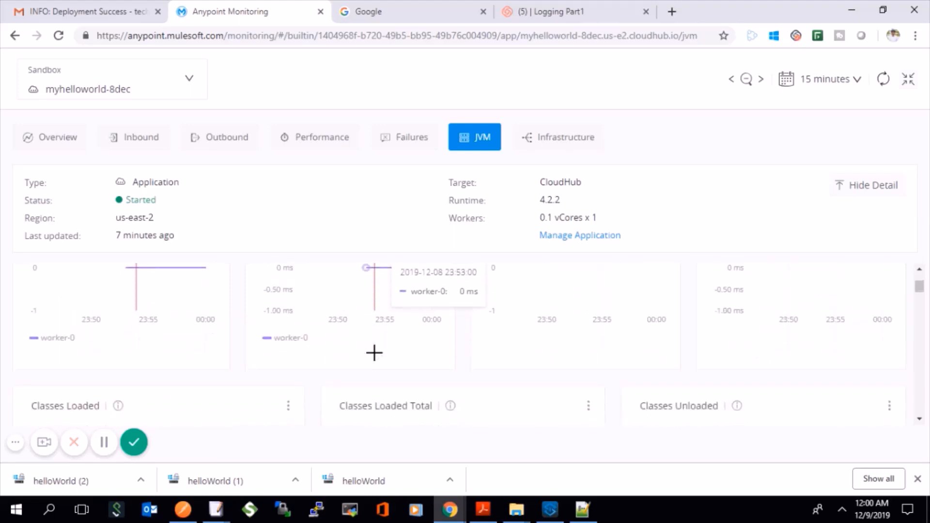
{"action": "scroll", "coordinate": [373, 352], "scroll_direction": "down", "scroll_amount": 3}
{"action": "scroll", "coordinate": [376, 353], "scroll_direction": "up", "scroll_amount": 1}
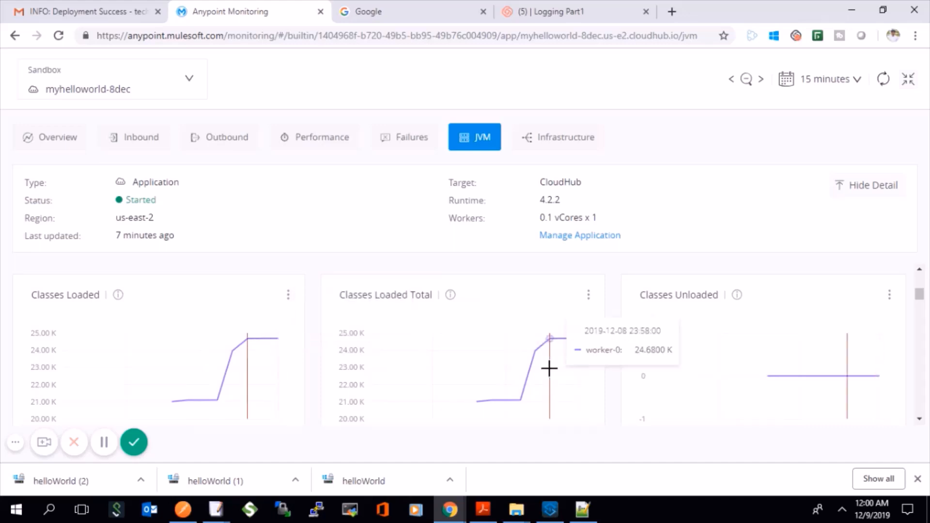
{"action": "scroll", "coordinate": [549, 368], "scroll_direction": "down", "scroll_amount": 8}
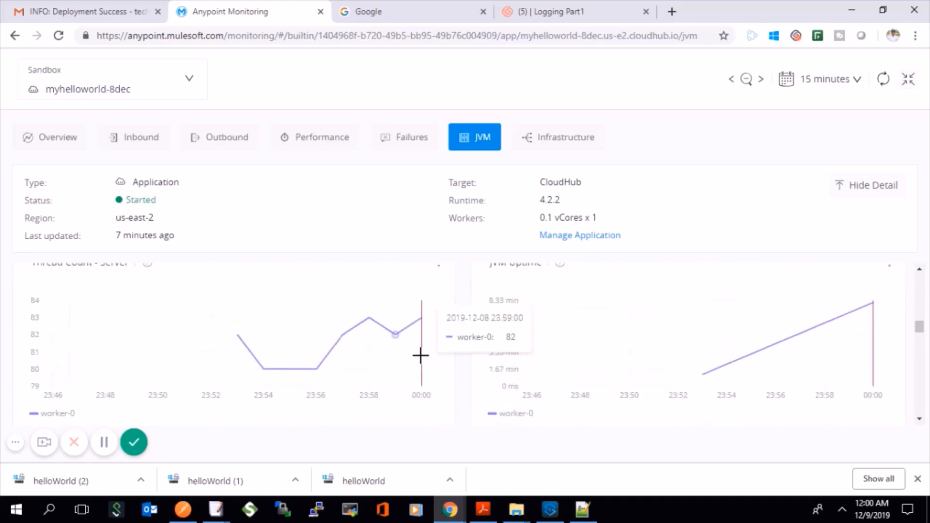
{"action": "scroll", "coordinate": [421, 361], "scroll_direction": "up", "scroll_amount": 2}
{"action": "scroll", "coordinate": [421, 356], "scroll_direction": "down", "scroll_amount": 1}
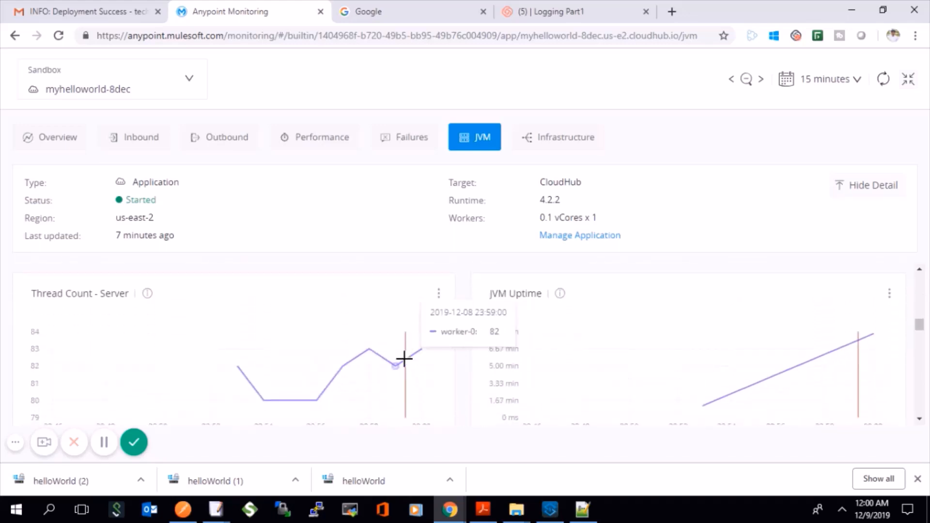
{"action": "scroll", "coordinate": [615, 363], "scroll_direction": "down", "scroll_amount": 1}
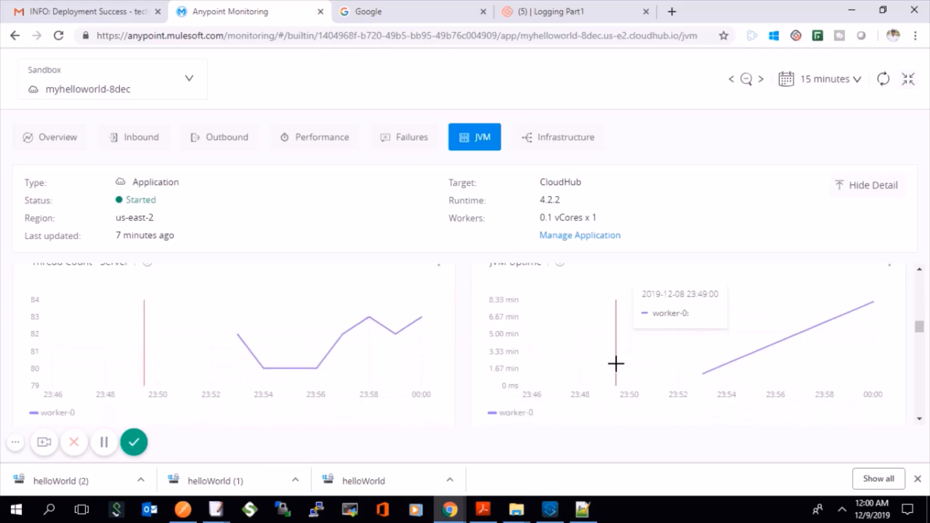
{"action": "scroll", "coordinate": [616, 366], "scroll_direction": "down", "scroll_amount": 3}
{"action": "scroll", "coordinate": [618, 369], "scroll_direction": "down", "scroll_amount": 2}
{"action": "scroll", "coordinate": [618, 370], "scroll_direction": "up", "scroll_amount": 2}
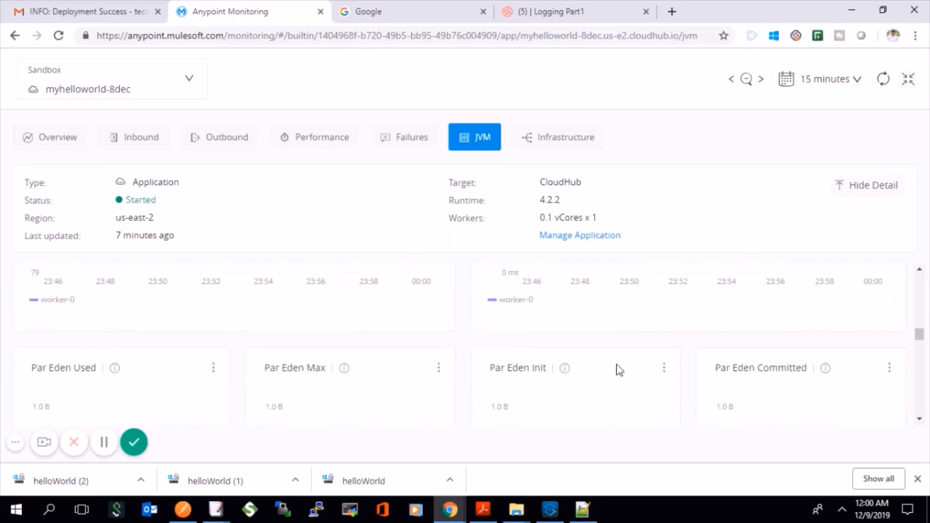
{"action": "scroll", "coordinate": [618, 370], "scroll_direction": "up", "scroll_amount": 3}
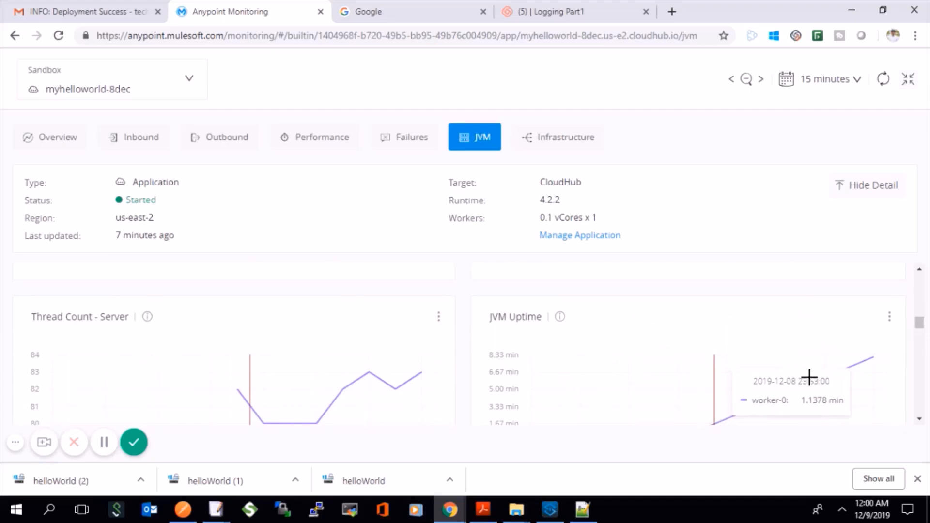
{"action": "scroll", "coordinate": [710, 386], "scroll_direction": "down", "scroll_amount": 3}
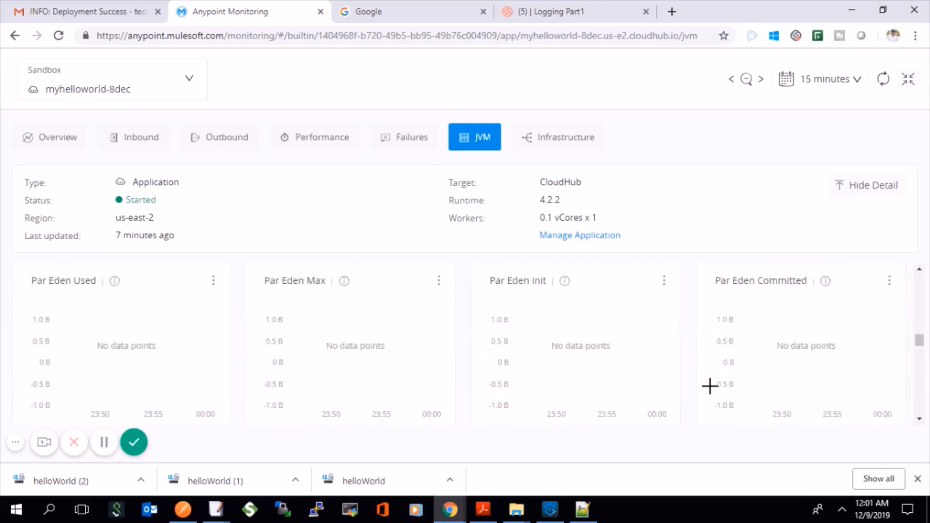
Show the Infrastructure metrics of myhelloworld-8dec and exit the dashboard's full-screen view
{"action": "left_click", "coordinate": [587, 147]}
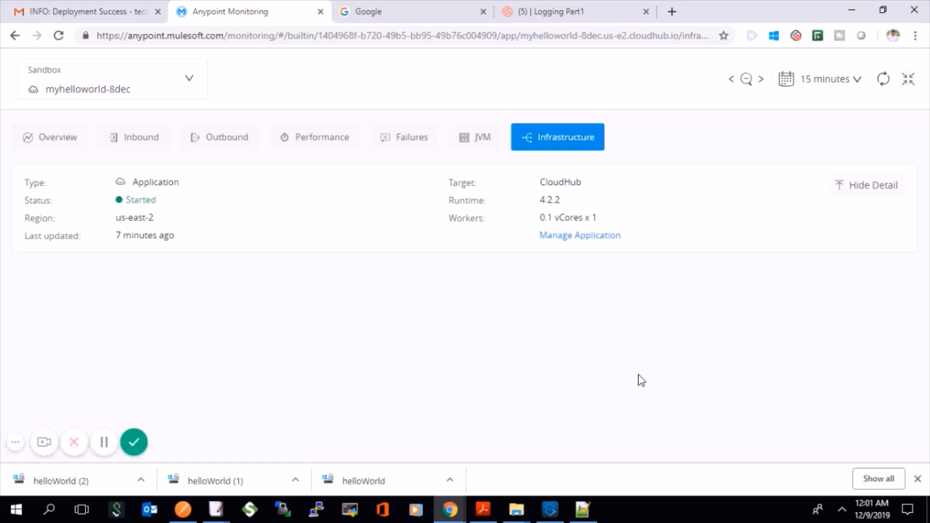
{"action": "left_click", "coordinate": [806, 87]}
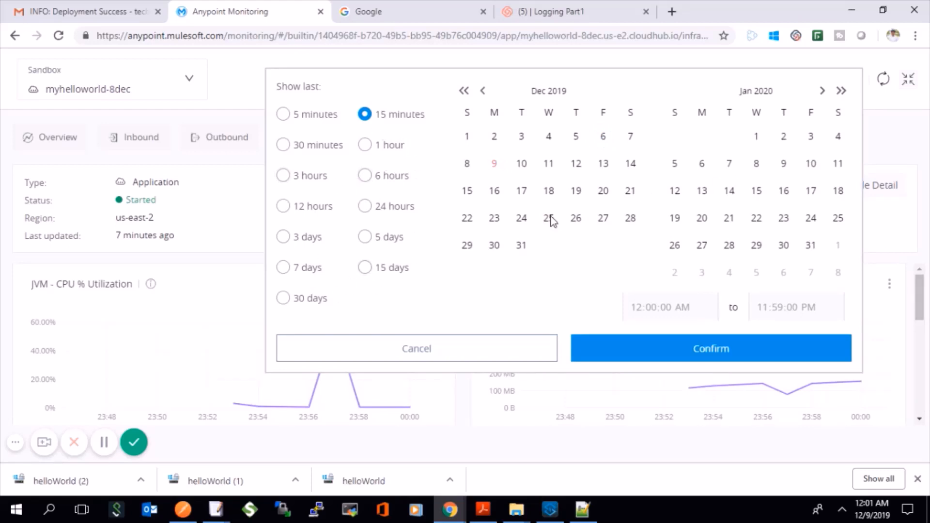
{"action": "left_click", "coordinate": [908, 79]}
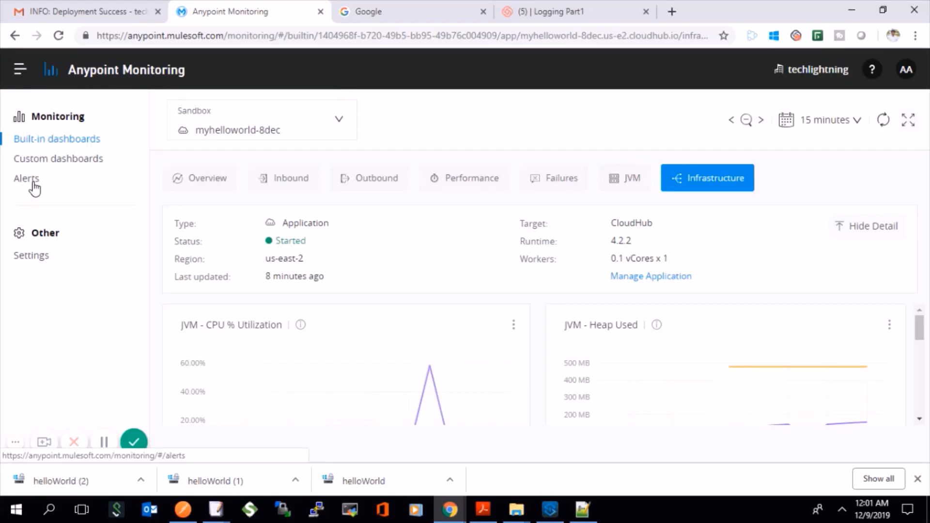
Switch to Gmail, check the INFO: Deployment Success conversation in the inbox, and return to Anypoint Monitoring with the platform navigation open
{"action": "left_click", "coordinate": [78, 11]}
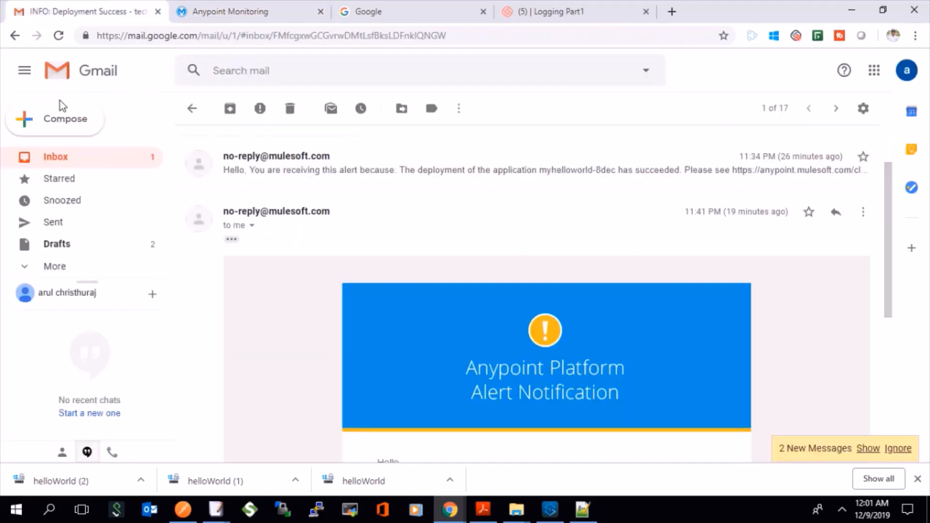
{"action": "left_click", "coordinate": [62, 165]}
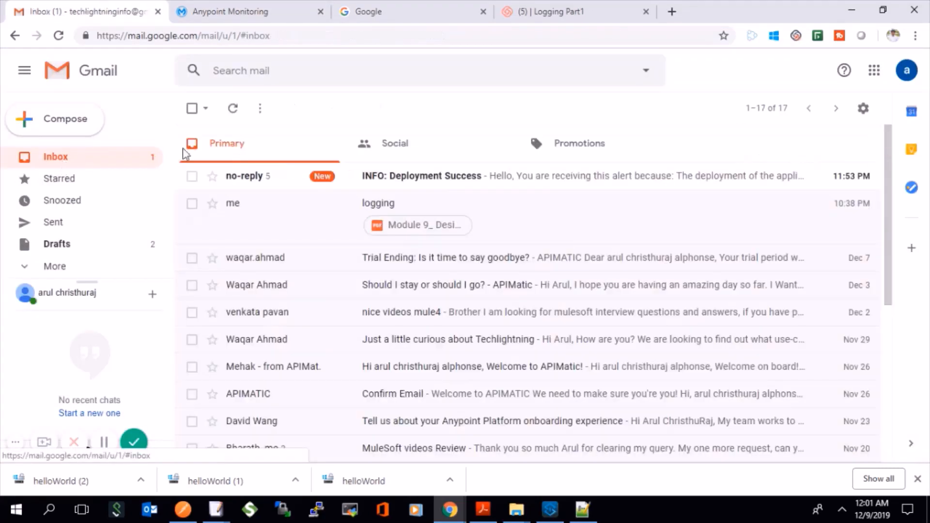
{"action": "left_click", "coordinate": [414, 182]}
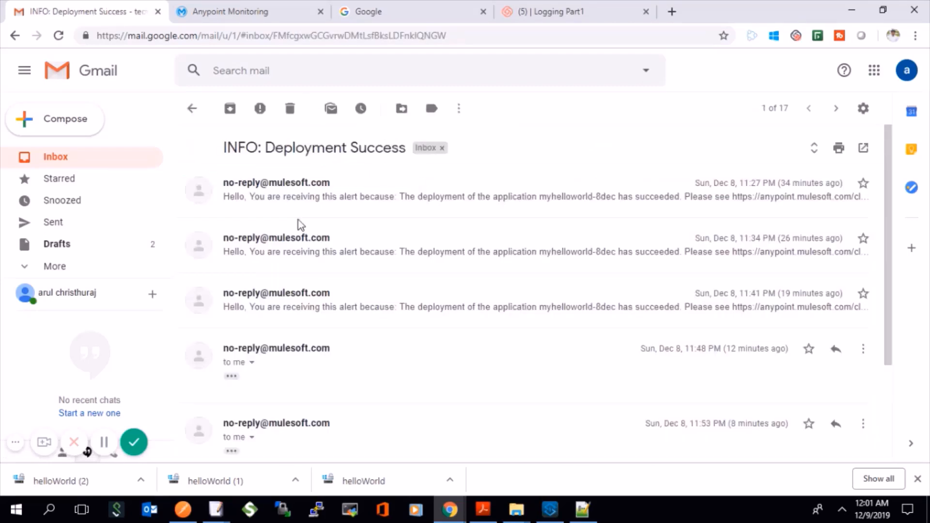
{"action": "left_click", "coordinate": [261, 14]}
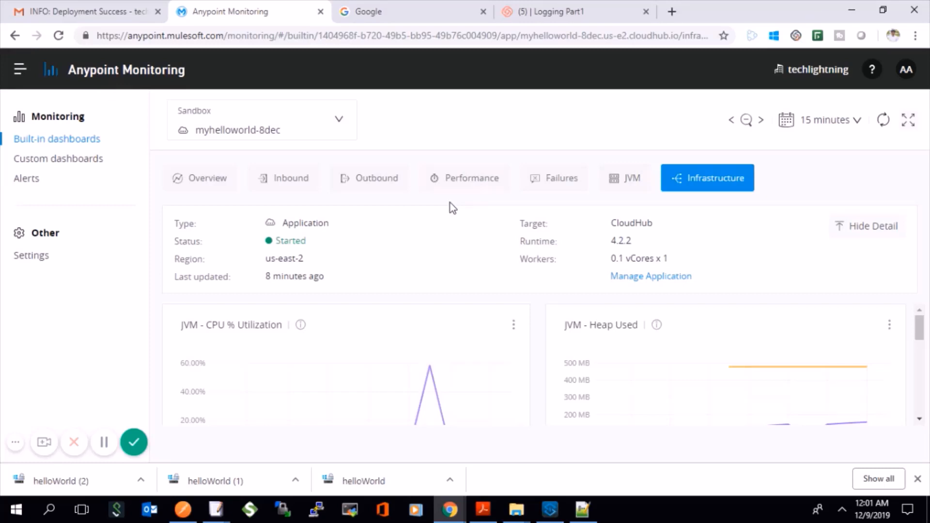
{"action": "left_click", "coordinate": [19, 71]}
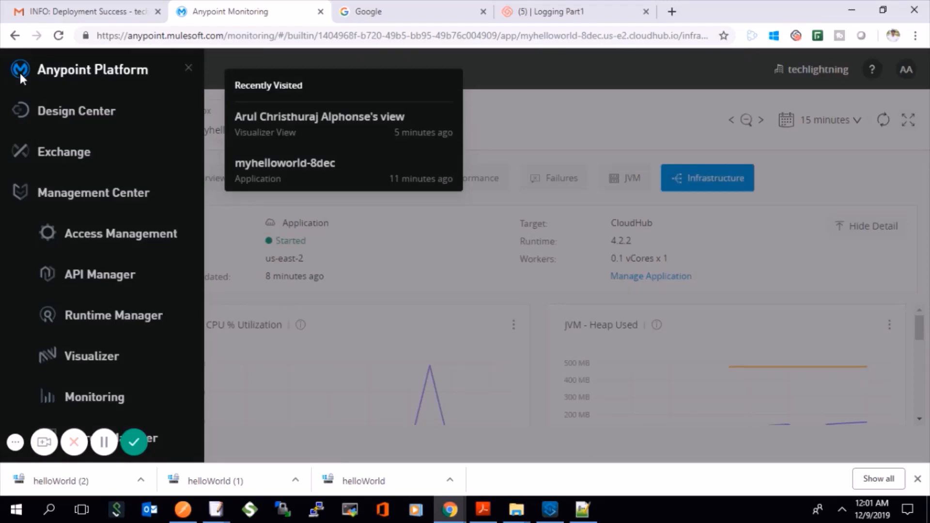
Switch to Anypoint Studio, review the Set Variable, Custom Business Event and Logger components of helloworld-8decFlow, and return to the browser
{"action": "left_click", "coordinate": [550, 510]}
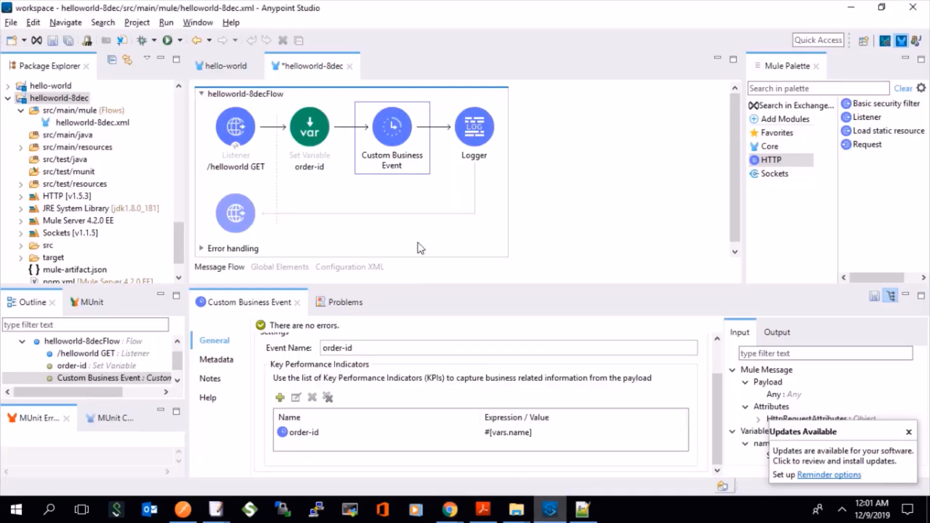
{"action": "left_click", "coordinate": [322, 145]}
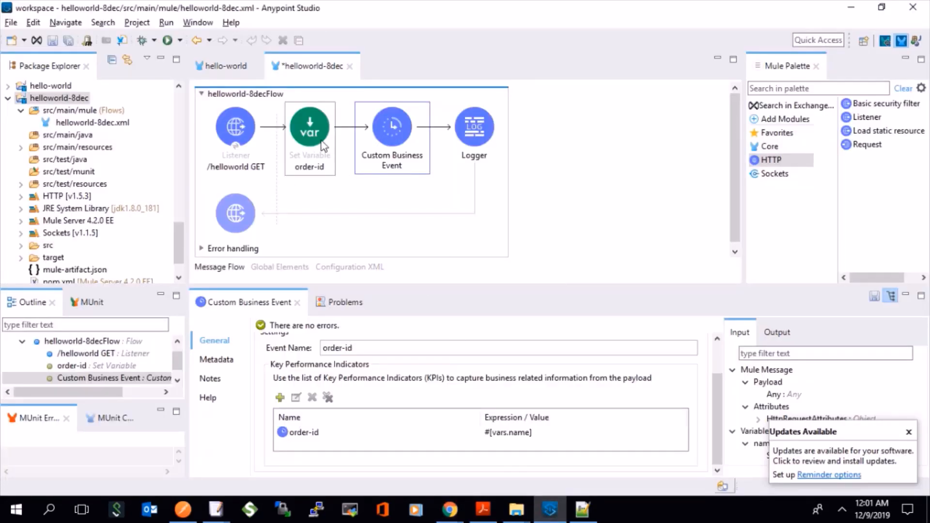
{"action": "left_click", "coordinate": [393, 144]}
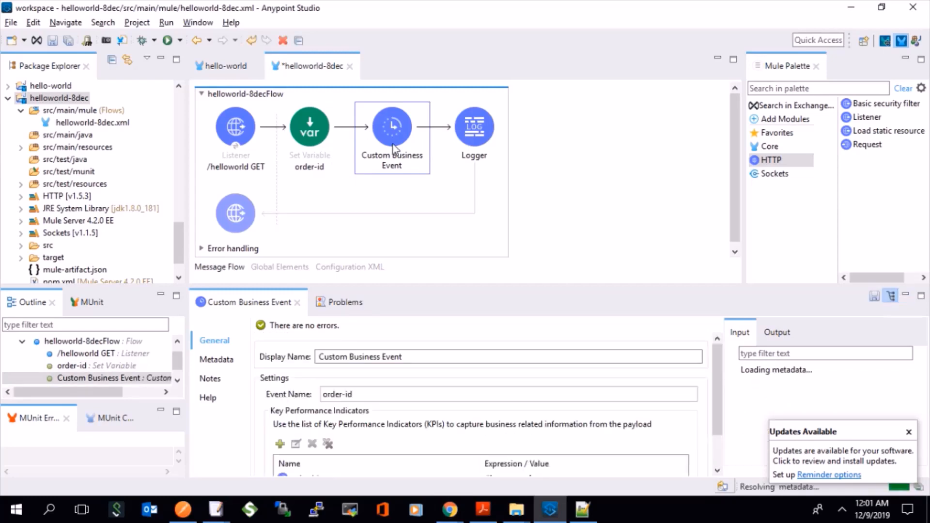
{"action": "left_click", "coordinate": [474, 136]}
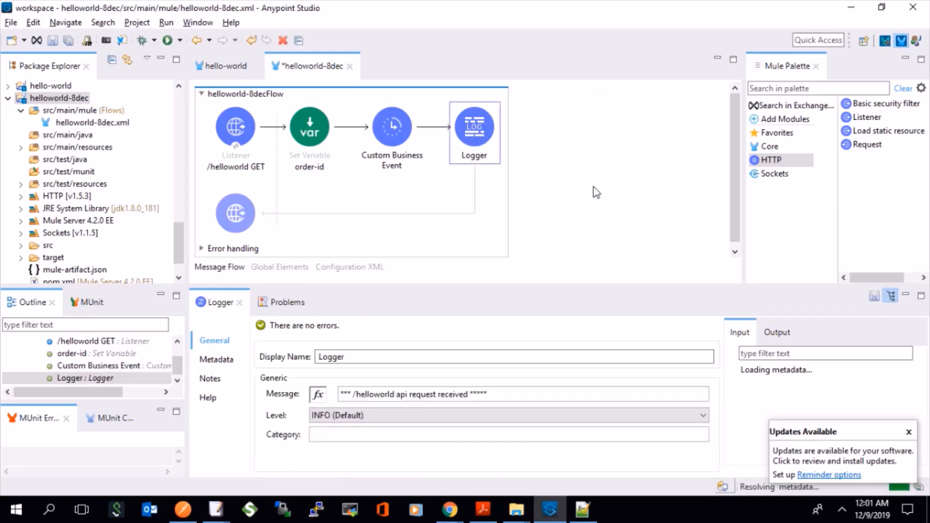
{"action": "key", "text": "alt+Tab"}
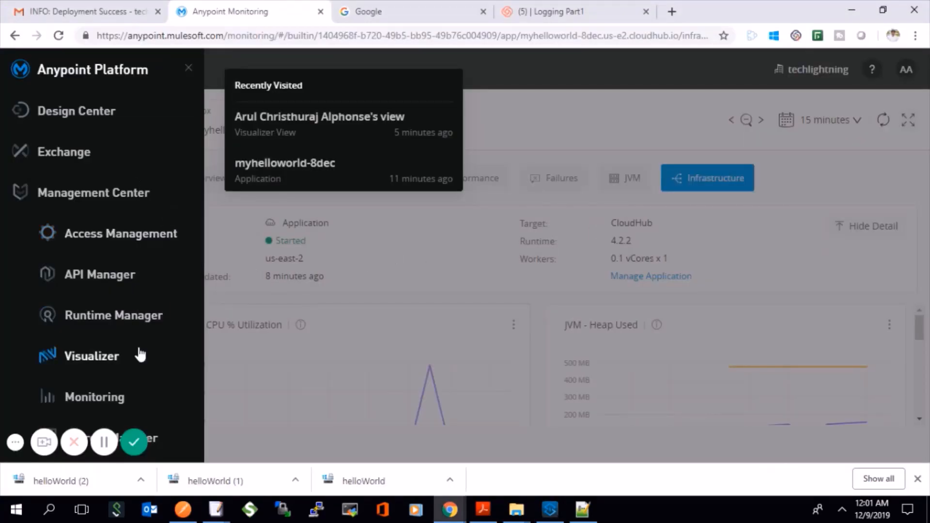
Open myhelloworld-8dec in Runtime Manager and show its Insight page
{"action": "left_click", "coordinate": [146, 320]}
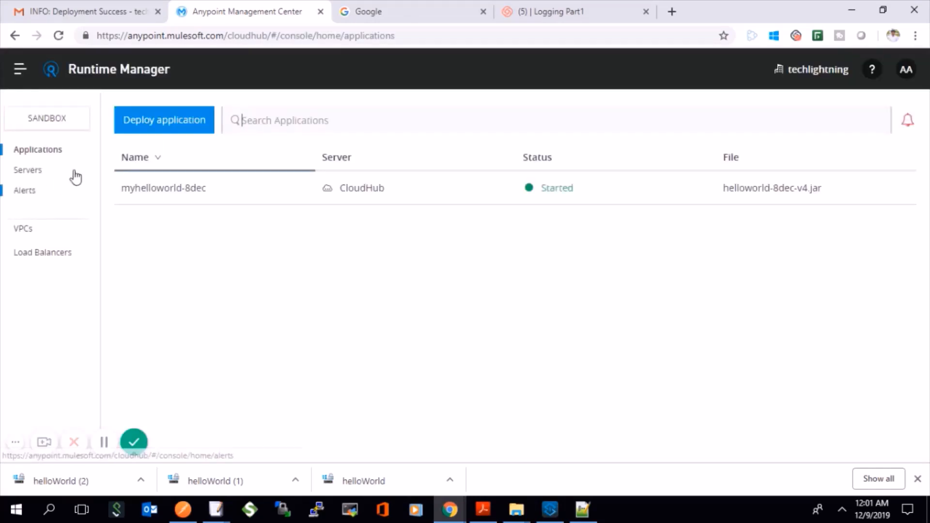
{"action": "left_click", "coordinate": [182, 190]}
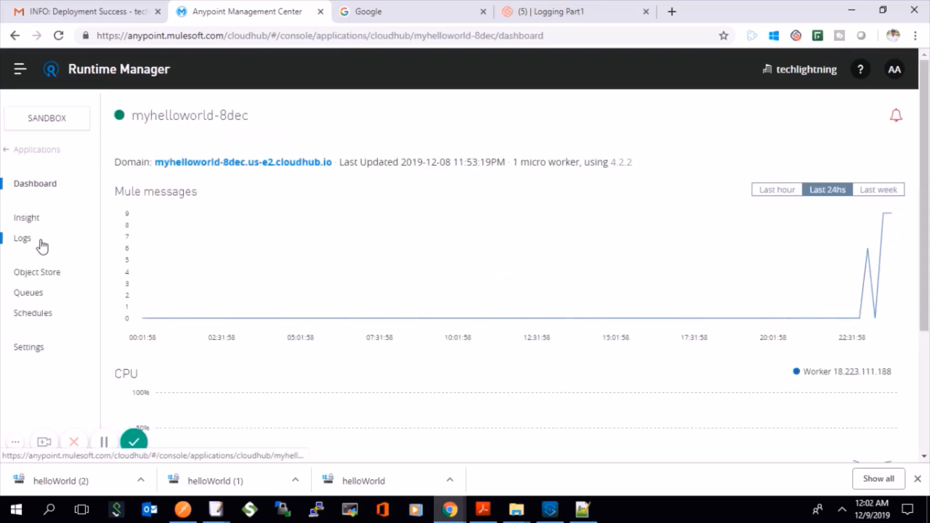
{"action": "left_click", "coordinate": [41, 223]}
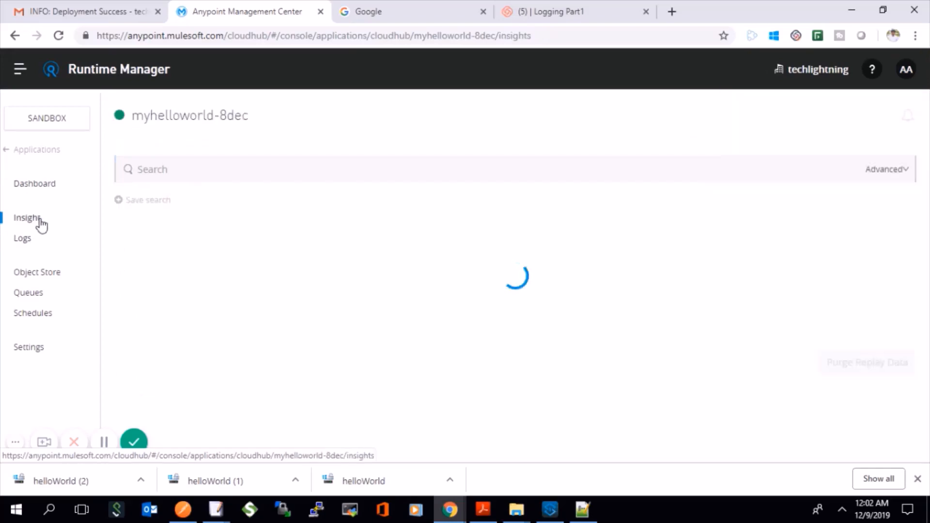
Check the Insight options in the settings of myhelloworld-8dec, and examine the events and business data of its latest Insight transaction
{"action": "left_click", "coordinate": [50, 354]}
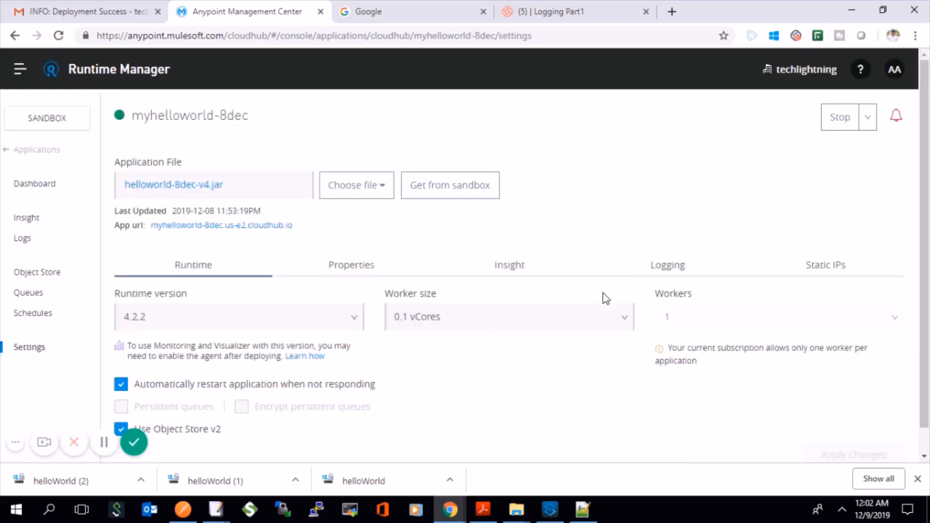
{"action": "left_click", "coordinate": [499, 275]}
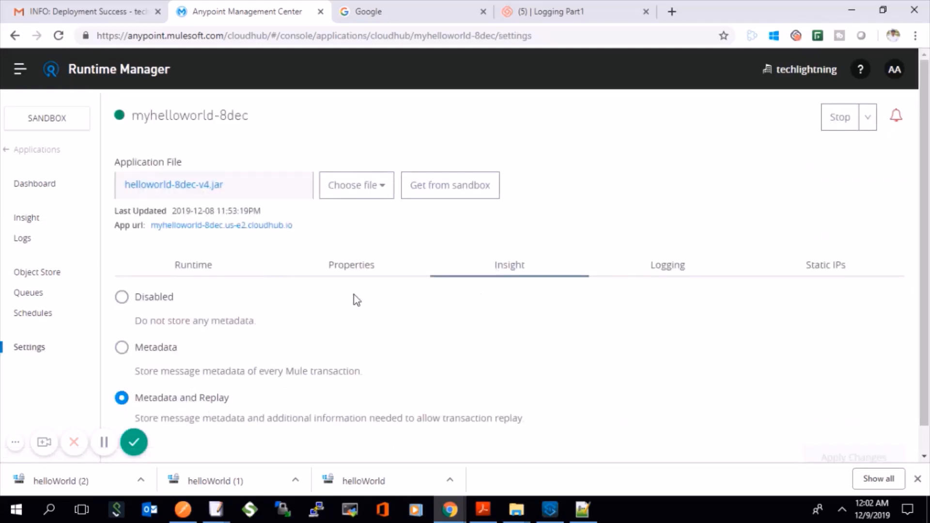
{"action": "left_click", "coordinate": [39, 222]}
{"action": "scroll", "coordinate": [381, 376], "scroll_direction": "down", "scroll_amount": 5}
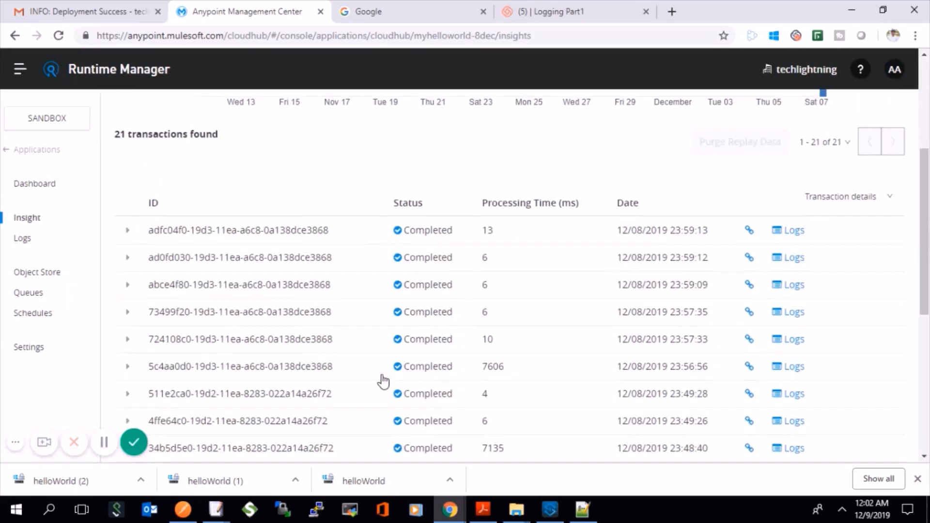
{"action": "scroll", "coordinate": [224, 251], "scroll_direction": "up", "scroll_amount": 4}
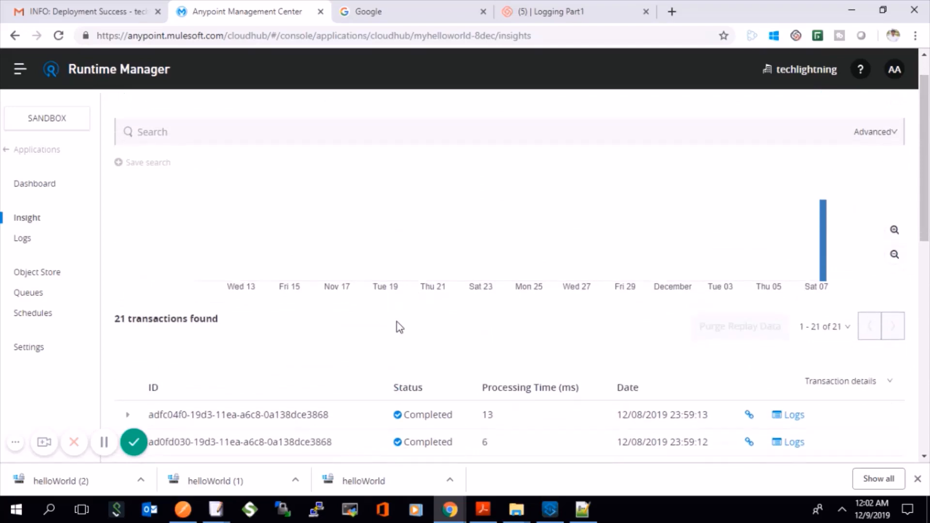
{"action": "scroll", "coordinate": [400, 328], "scroll_direction": "down", "scroll_amount": 1}
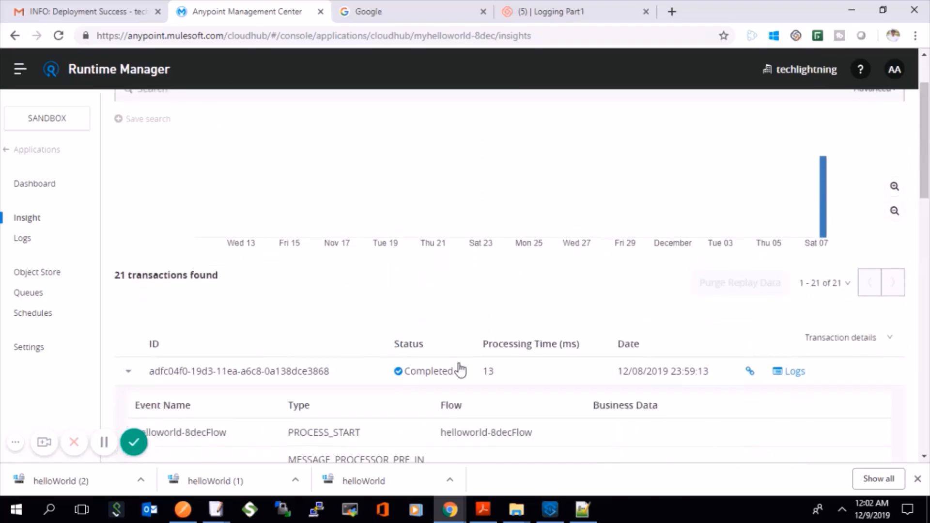
{"action": "scroll", "coordinate": [459, 363], "scroll_direction": "down", "scroll_amount": 5}
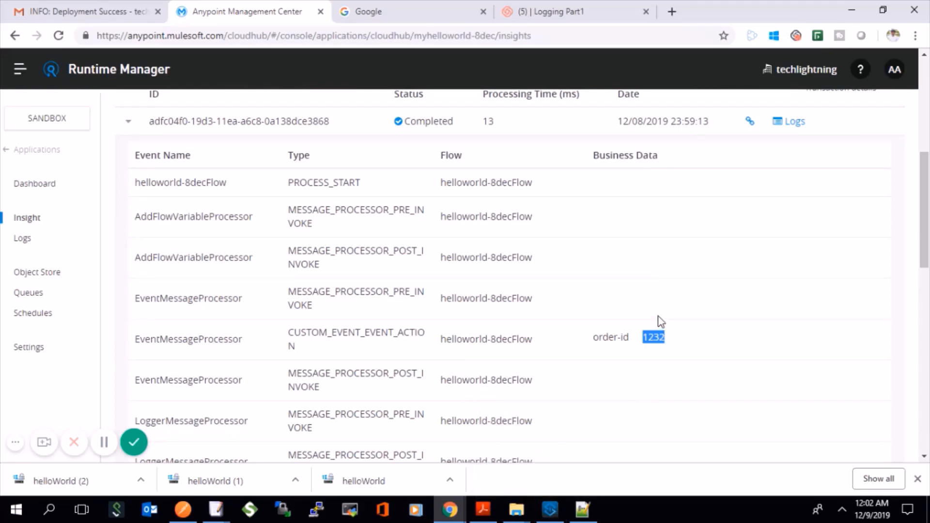
Show the application's Runtime Manager dashboard and view its Mule messages and CPU charts for the last hour
{"action": "left_click", "coordinate": [53, 193]}
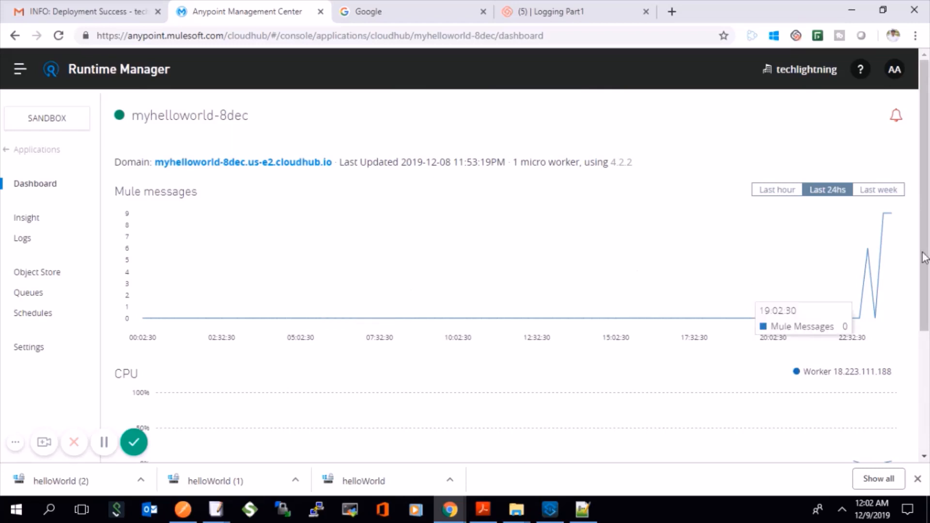
{"action": "left_click", "coordinate": [782, 193]}
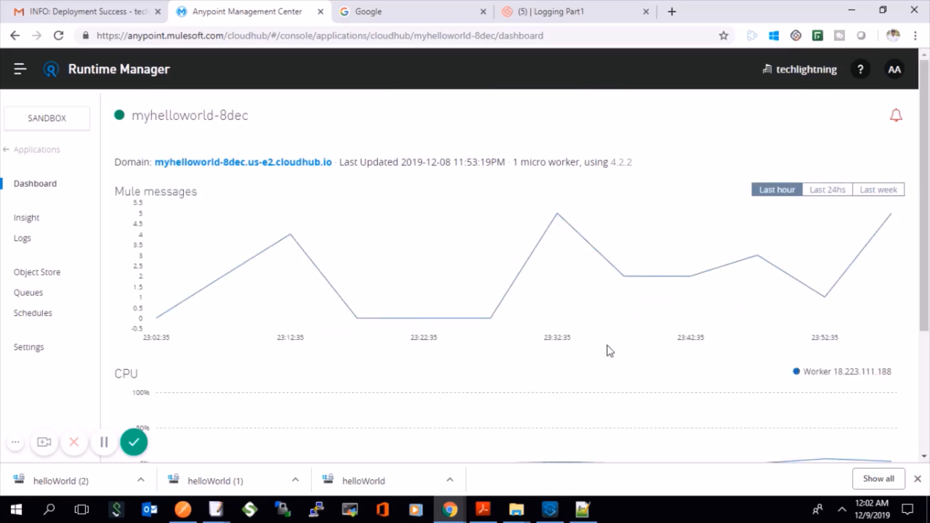
{"action": "scroll", "coordinate": [607, 345], "scroll_direction": "down", "scroll_amount": 3}
{"action": "scroll", "coordinate": [606, 344], "scroll_direction": "up", "scroll_amount": 3}
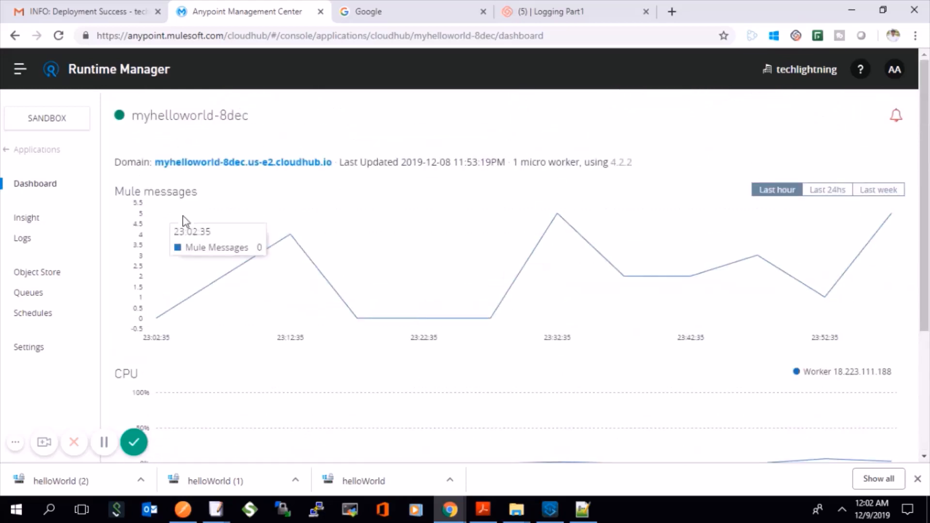
Open Anypoint Monitoring, reloading the page until it loads, and show its CloudHub monitoring settings for the Sandbox environment
{"action": "left_click", "coordinate": [20, 73]}
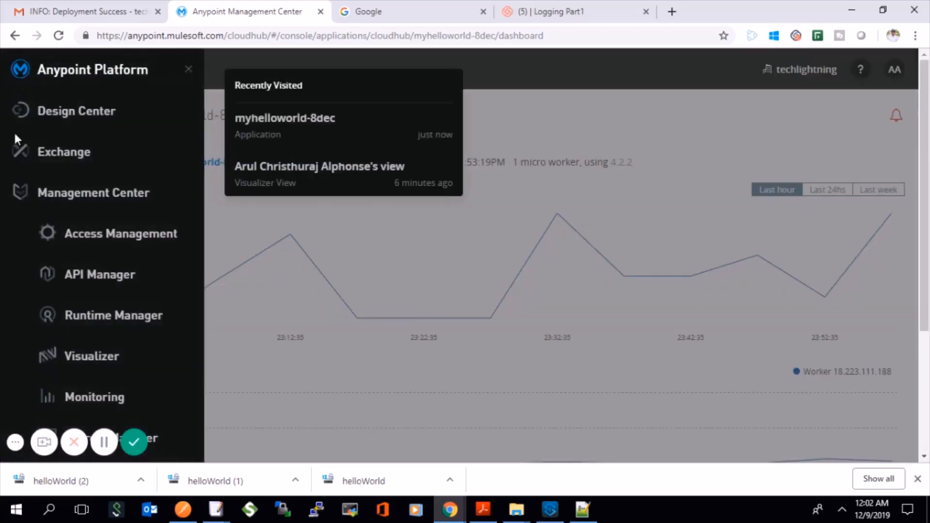
{"action": "left_click", "coordinate": [111, 411]}
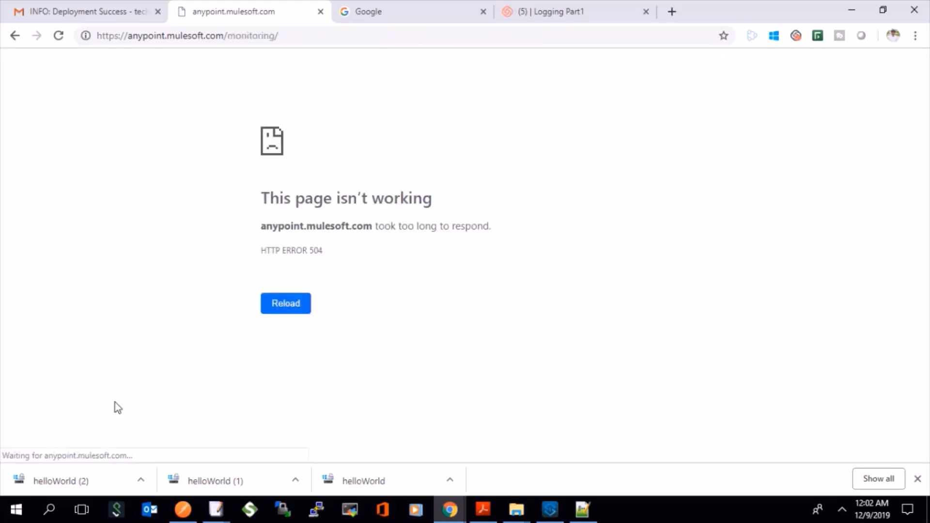
{"action": "left_click", "coordinate": [298, 304]}
{"action": "left_click", "coordinate": [298, 304]}
{"action": "left_click", "coordinate": [299, 304]}
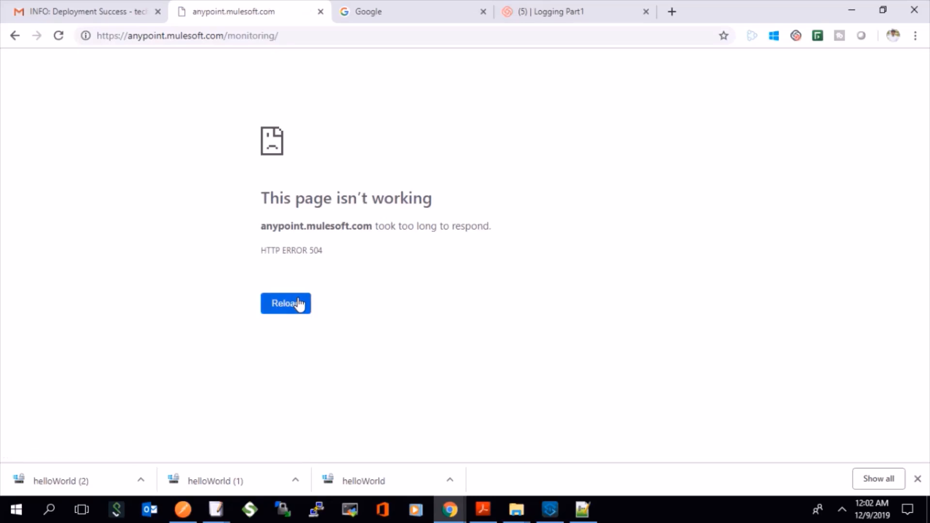
{"action": "left_click", "coordinate": [299, 304]}
{"action": "left_click", "coordinate": [299, 304]}
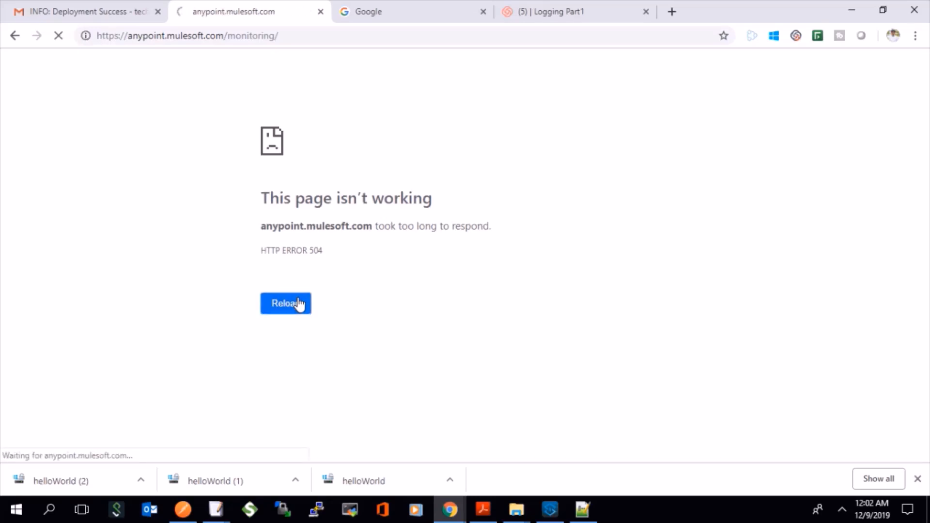
{"action": "left_click", "coordinate": [299, 304]}
{"action": "left_click", "coordinate": [291, 305]}
{"action": "left_click", "coordinate": [290, 304]}
{"action": "left_click", "coordinate": [290, 304]}
{"action": "left_click", "coordinate": [290, 303]}
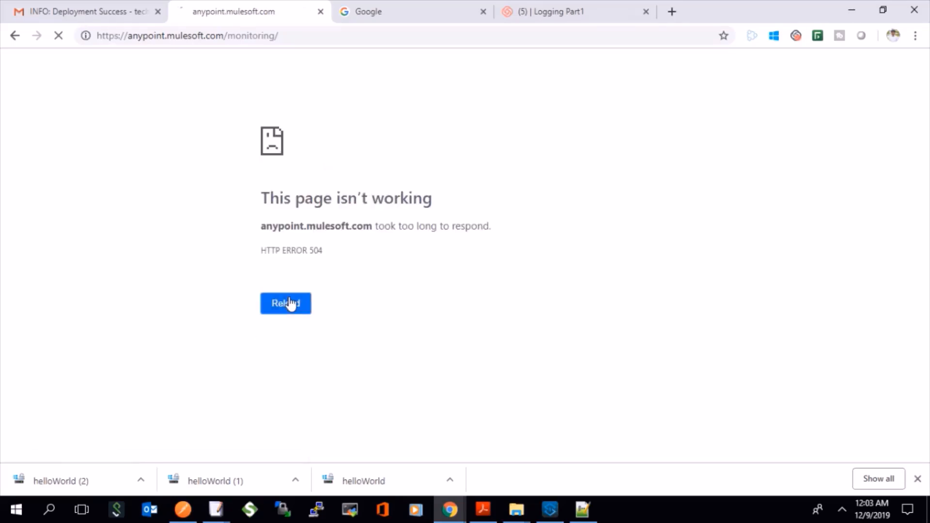
{"action": "left_click", "coordinate": [285, 310]}
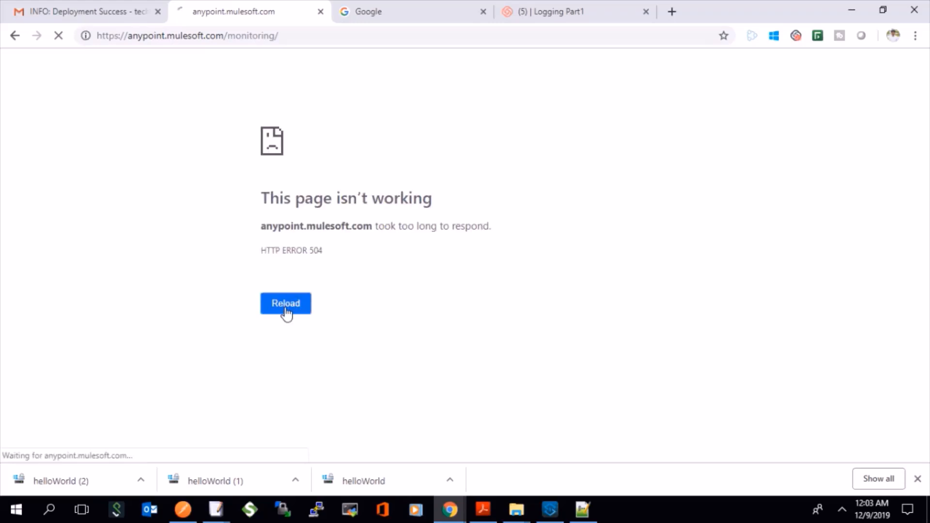
{"action": "left_click", "coordinate": [285, 310]}
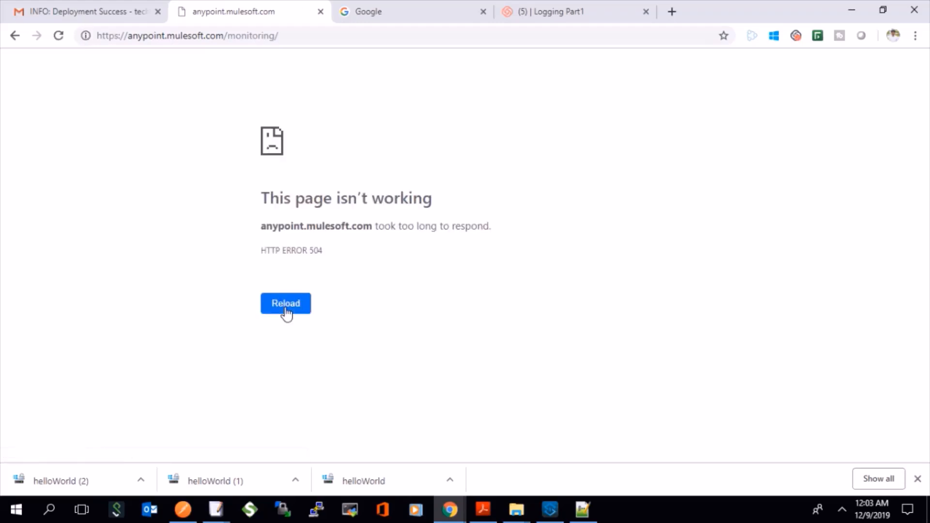
{"action": "left_click", "coordinate": [285, 308]}
{"action": "left_click", "coordinate": [287, 311]}
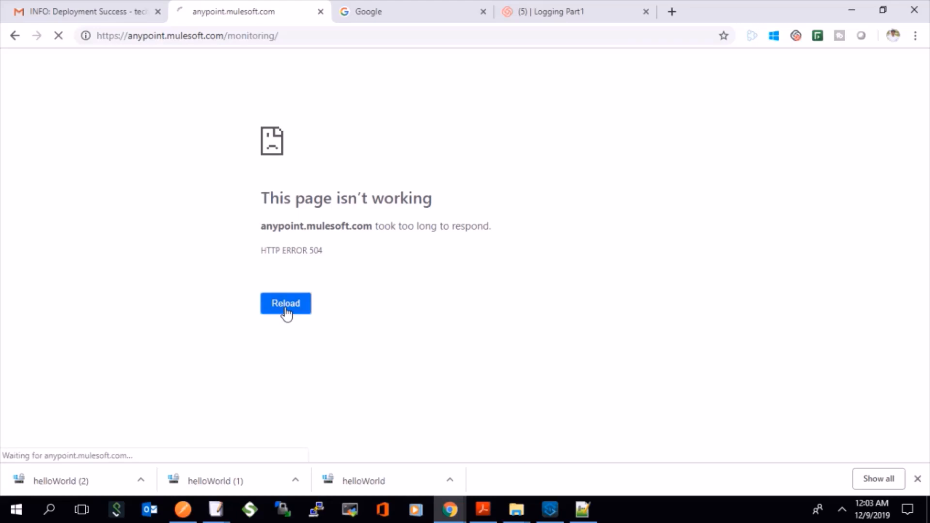
{"action": "left_click", "coordinate": [286, 311]}
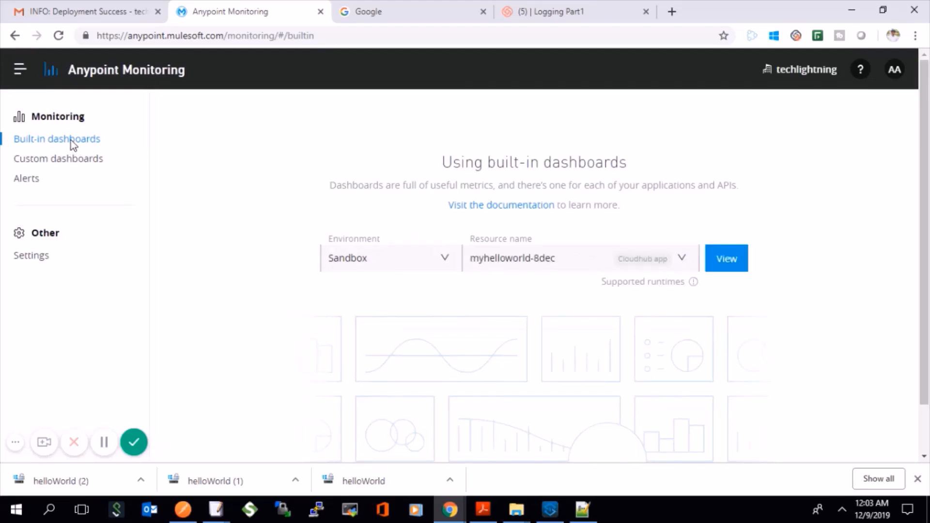
{"action": "left_click", "coordinate": [43, 257]}
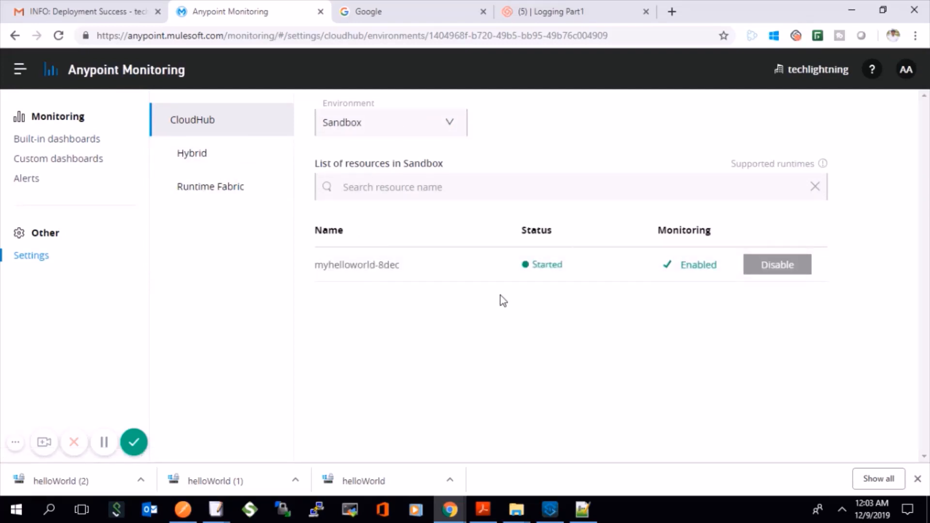
Open the Sandbox built-in dashboard of myhelloworld-8dec with a 15-minute time range and show its Inbound metrics
{"action": "left_click", "coordinate": [57, 145]}
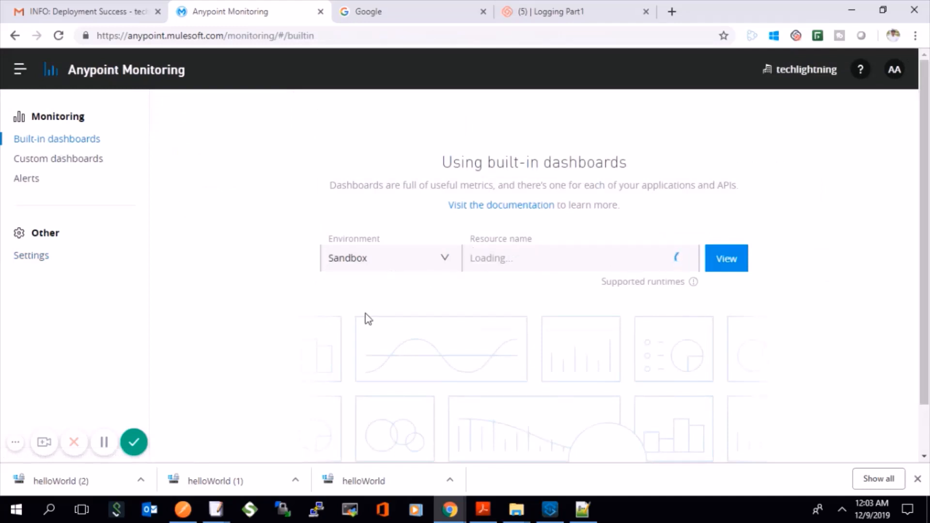
{"action": "left_click", "coordinate": [740, 261]}
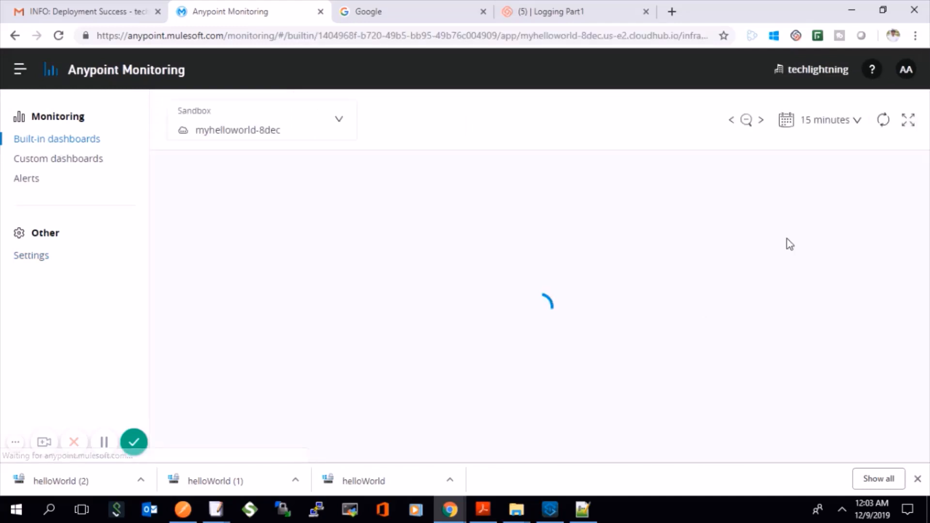
{"action": "left_click", "coordinate": [854, 122]}
{"action": "left_click", "coordinate": [759, 382]}
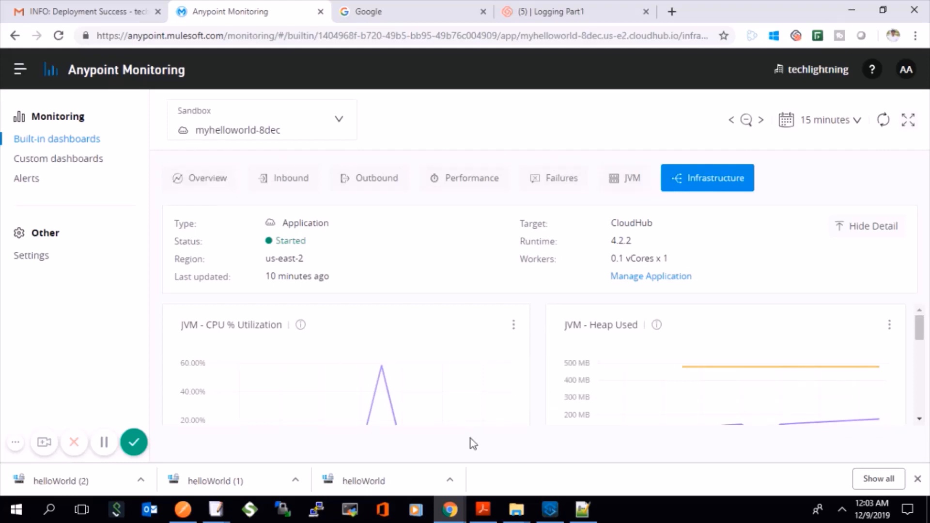
{"action": "left_click", "coordinate": [276, 182]}
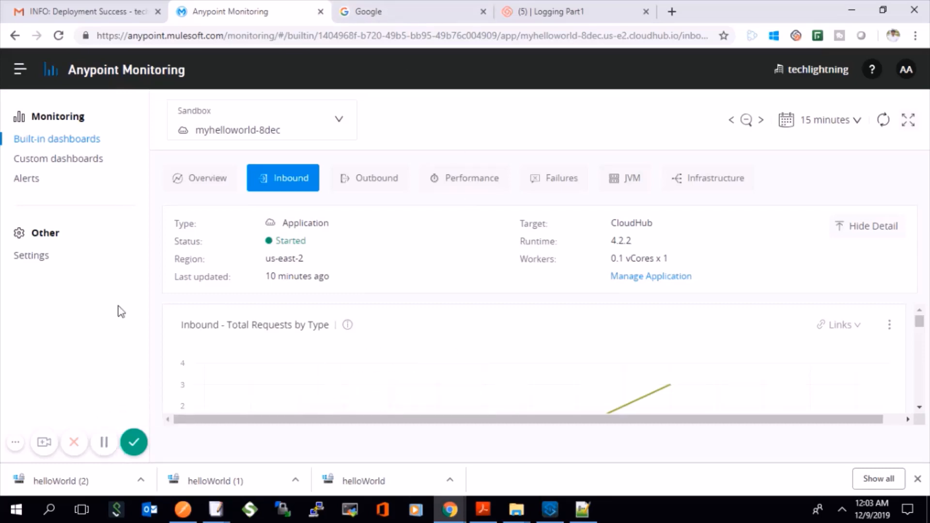
Switch to the browser tab showing Google, open YouTube there and search for "mulesoft tech lightning"
{"action": "left_click", "coordinate": [411, 9]}
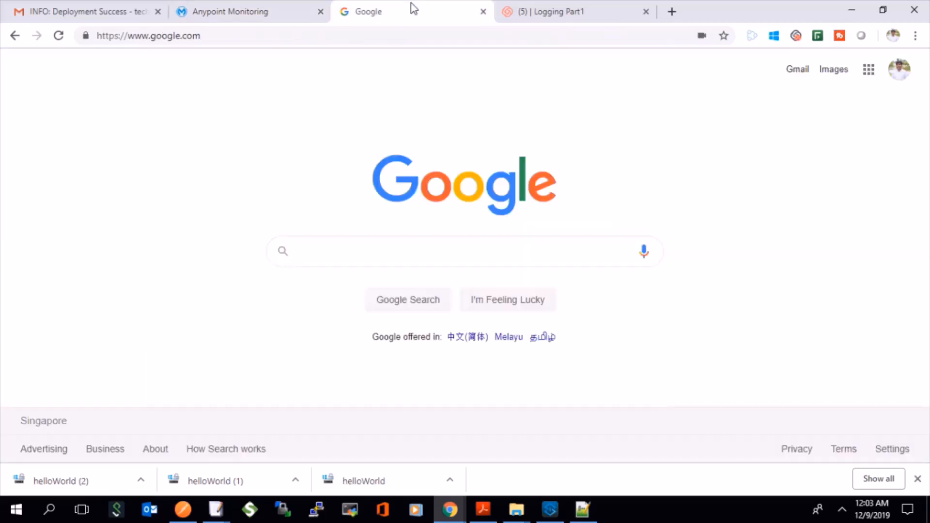
{"action": "left_click", "coordinate": [304, 39]}
{"action": "type", "text": "youtube"}
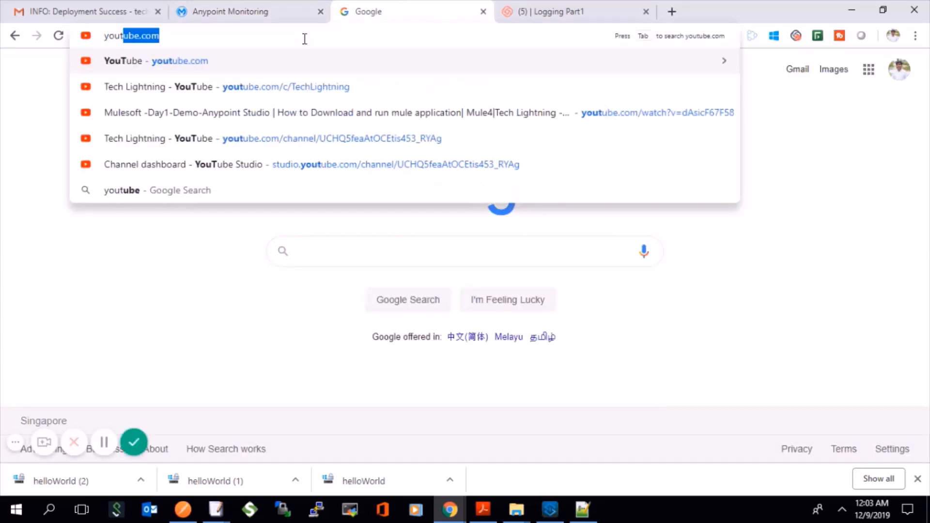
{"action": "key", "text": "Return"}
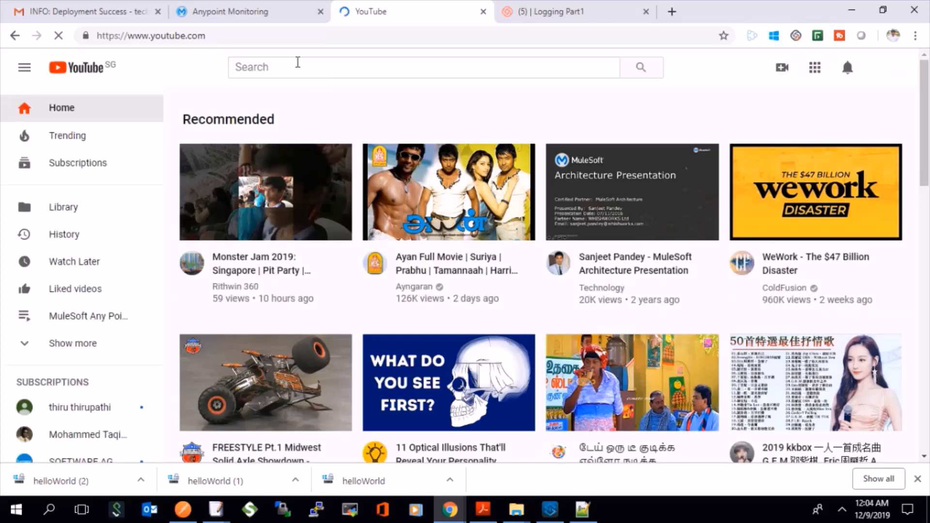
{"action": "left_click", "coordinate": [298, 62]}
{"action": "type", "text": "MuleS"}
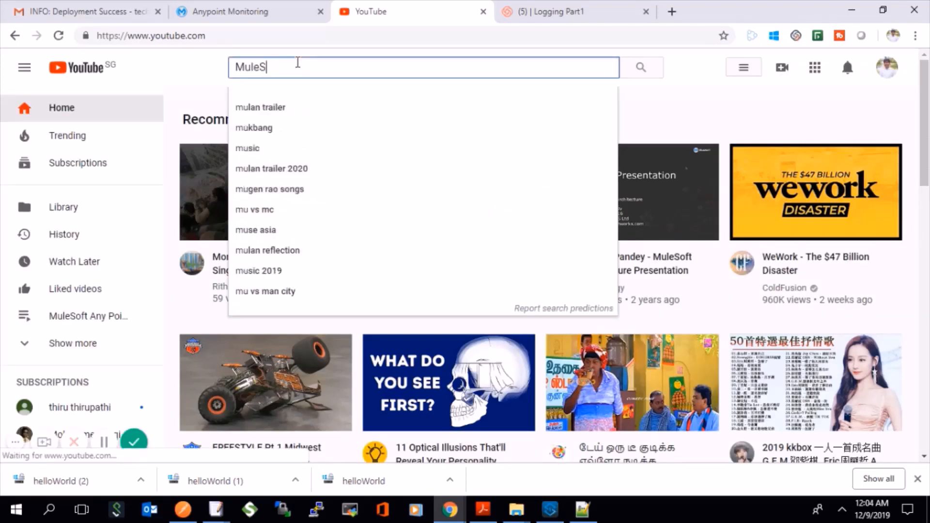
{"action": "type", "text": "oft Tech"}
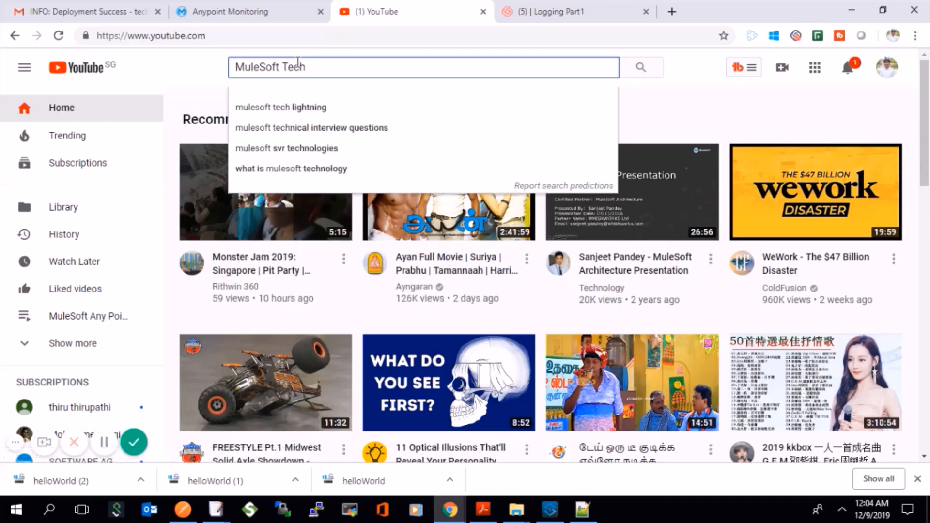
{"action": "left_click", "coordinate": [301, 107]}
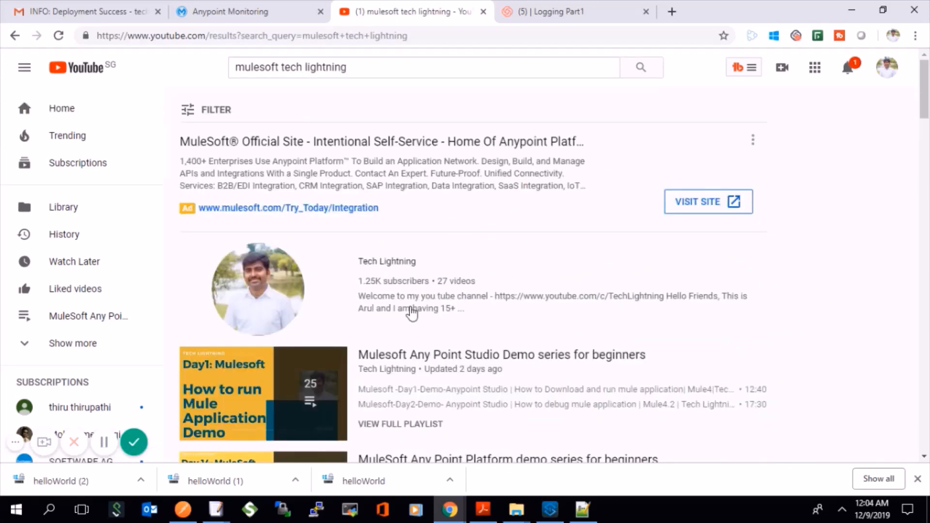
Look through the Tech Lightning channel, playlists and videos in the search results, briefly revisiting the Anypoint Monitoring dashboard
{"action": "scroll", "coordinate": [411, 312], "scroll_direction": "down", "scroll_amount": 3}
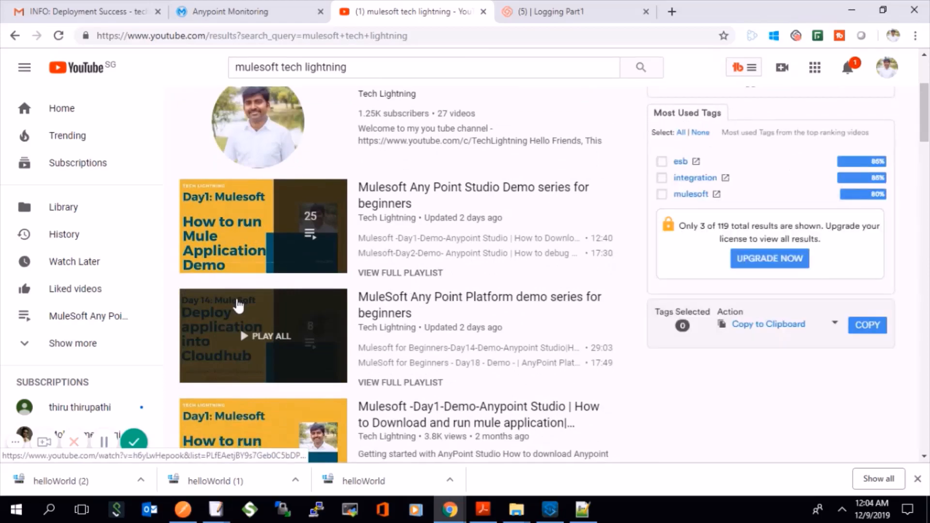
{"action": "scroll", "coordinate": [237, 305], "scroll_direction": "down", "scroll_amount": 15}
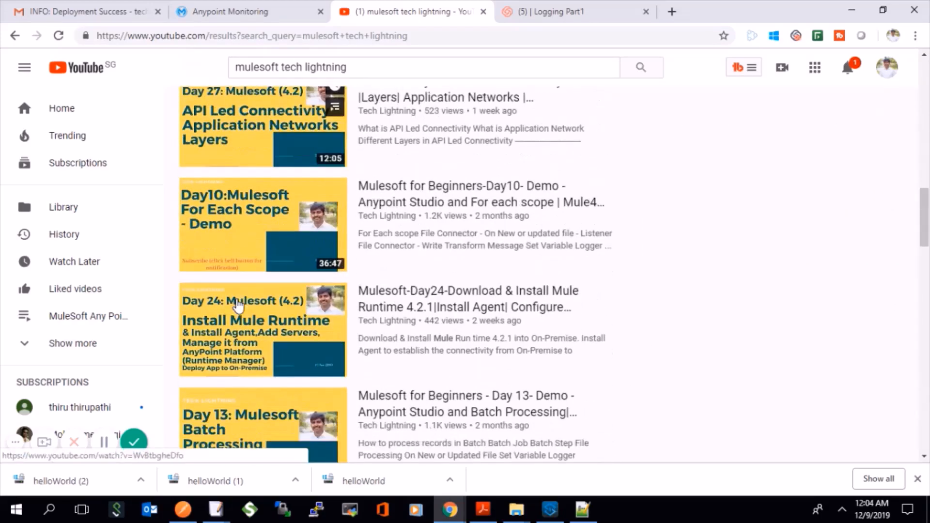
{"action": "scroll", "coordinate": [237, 305], "scroll_direction": "down", "scroll_amount": 15}
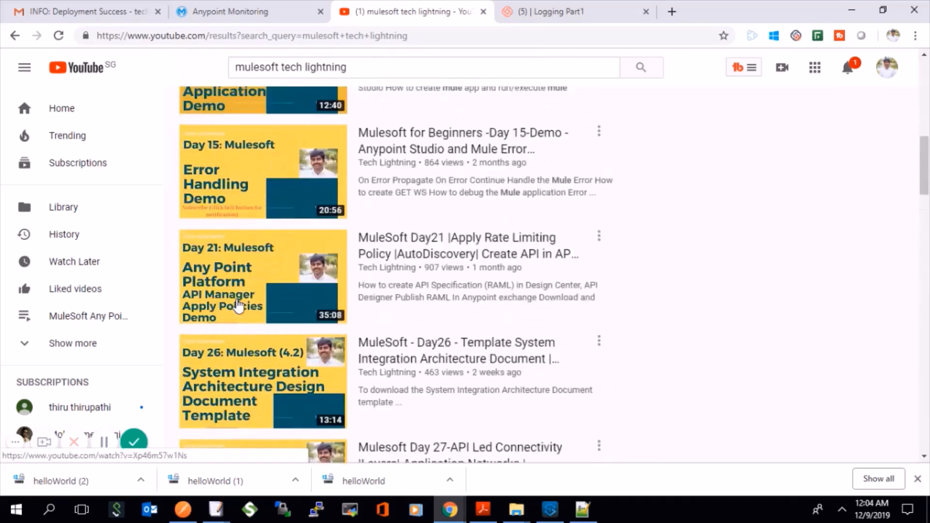
{"action": "scroll", "coordinate": [237, 305], "scroll_direction": "up", "scroll_amount": 9}
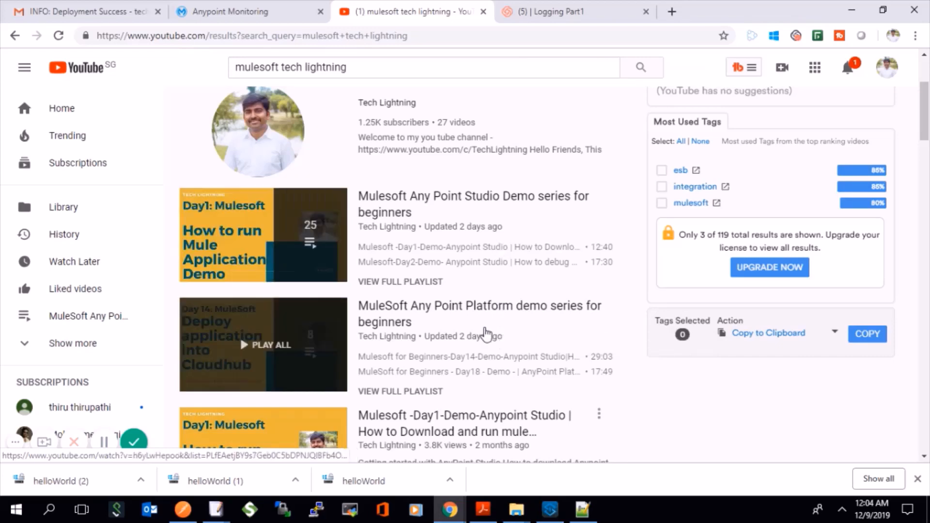
{"action": "scroll", "coordinate": [460, 181], "scroll_direction": "up", "scroll_amount": 2}
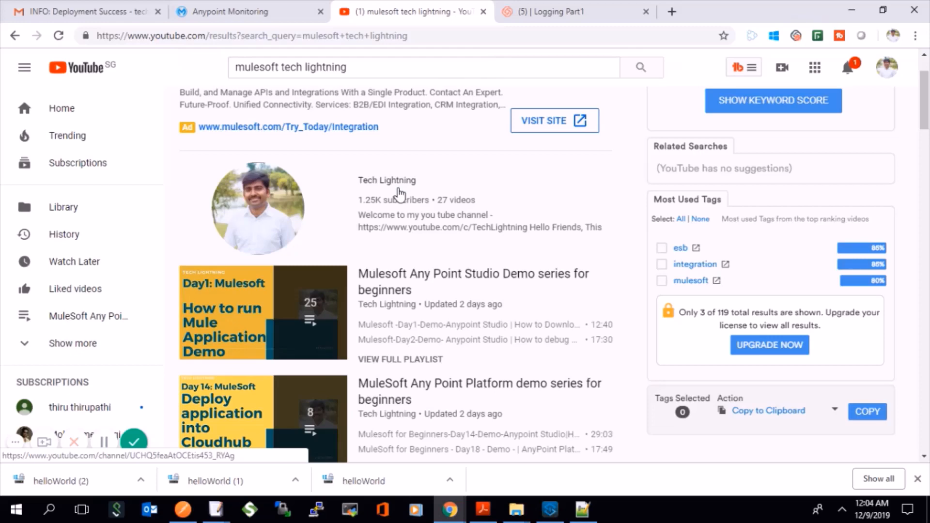
{"action": "left_click", "coordinate": [249, 16]}
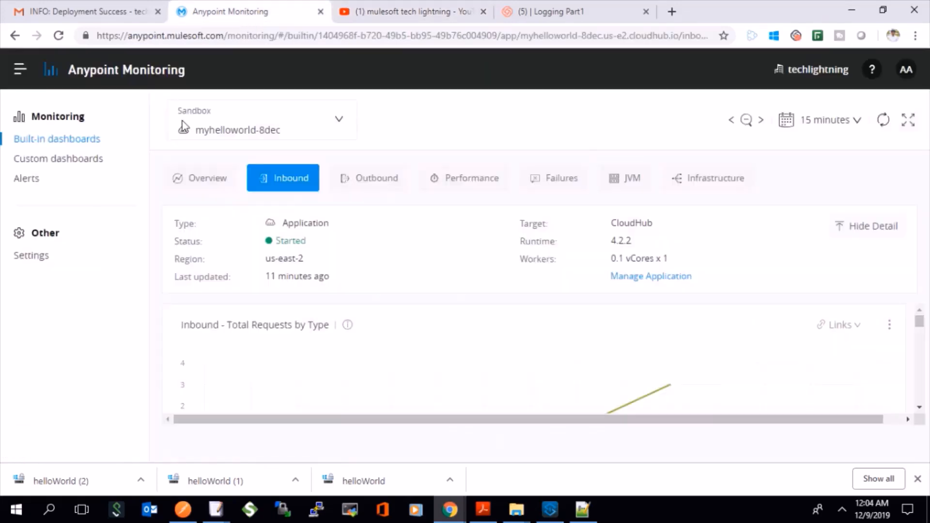
{"action": "left_click", "coordinate": [411, 11]}
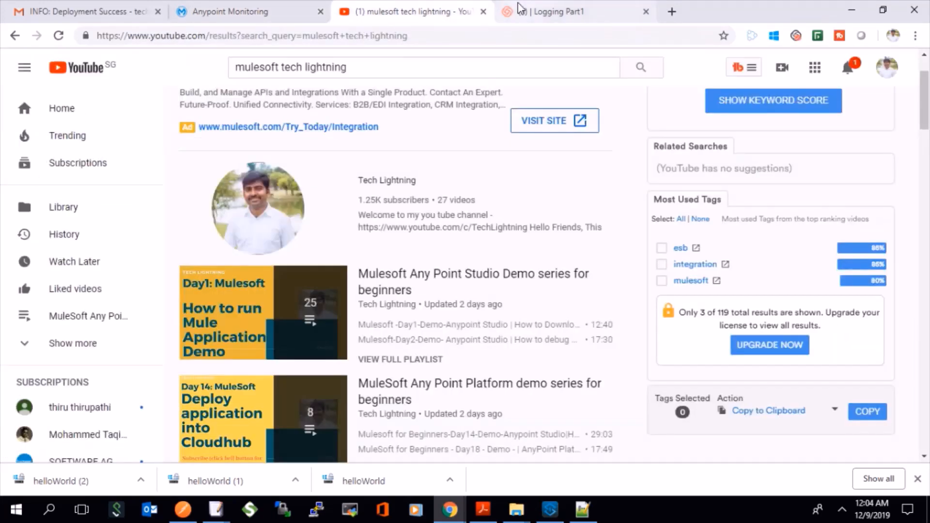